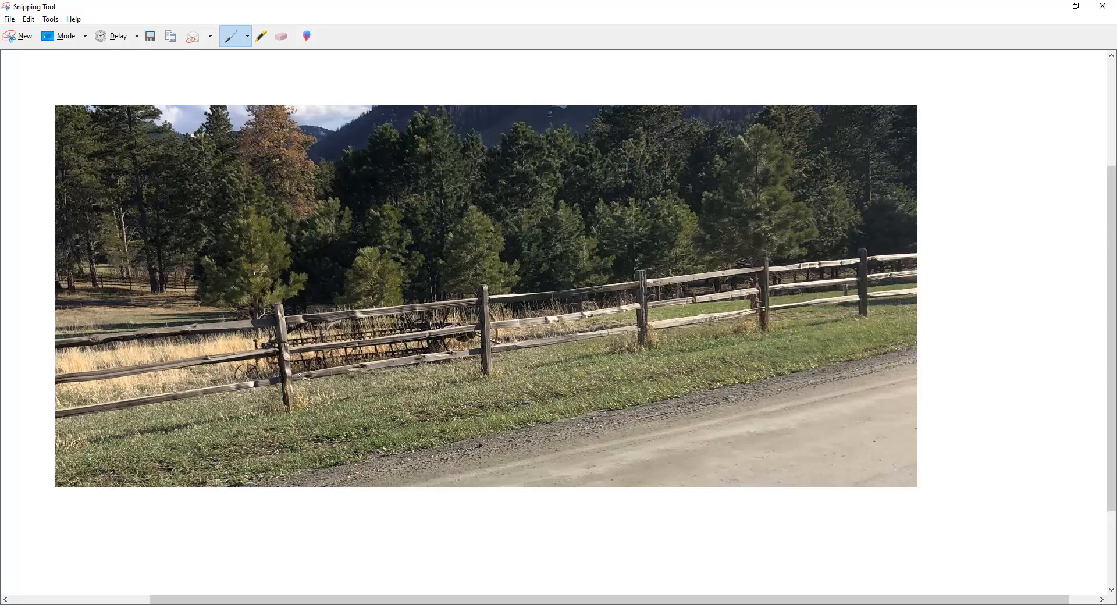
# Move the fence reference photo out of the way, switch to Blender and delete the low-poly animal model.
pyautogui.moveTo(689, 8); pyautogui.dragTo(1116, 152)
pyautogui.click(497, 282)
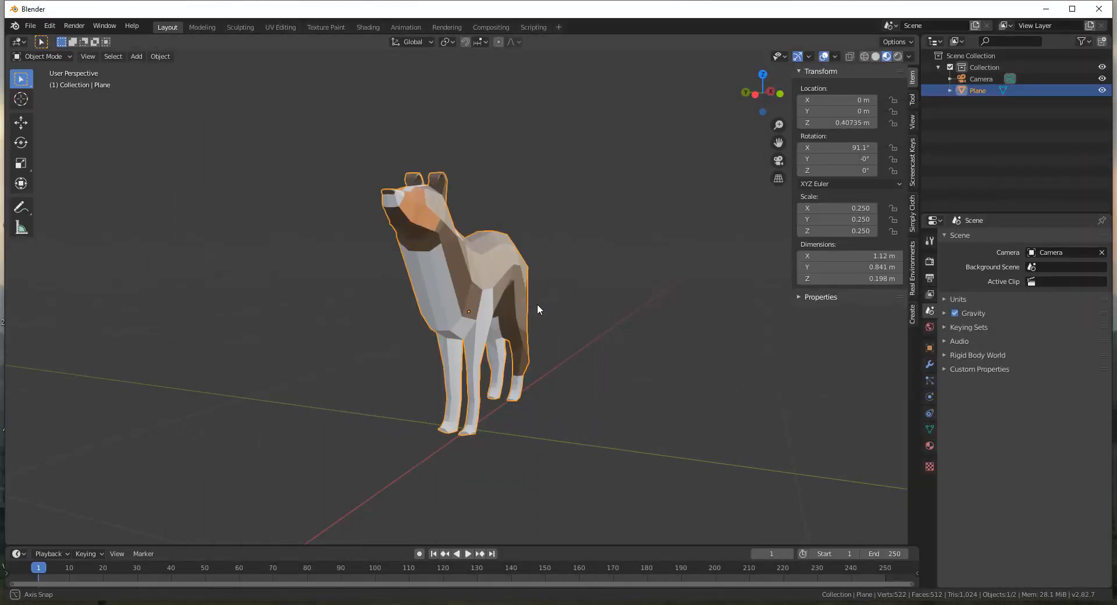
pyautogui.press('Delete')
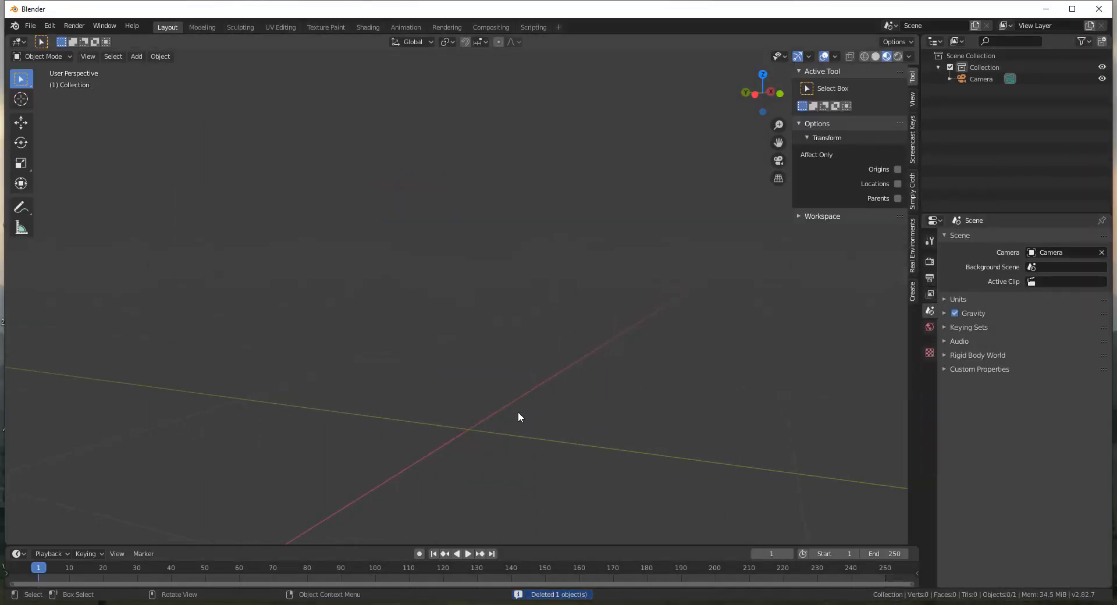
# Snap the 3D cursor to the world origin.
pyautogui.moveTo(518, 410); pyautogui.dragTo(507, 404, button='middle')
pyautogui.hotkey('shift', 's')
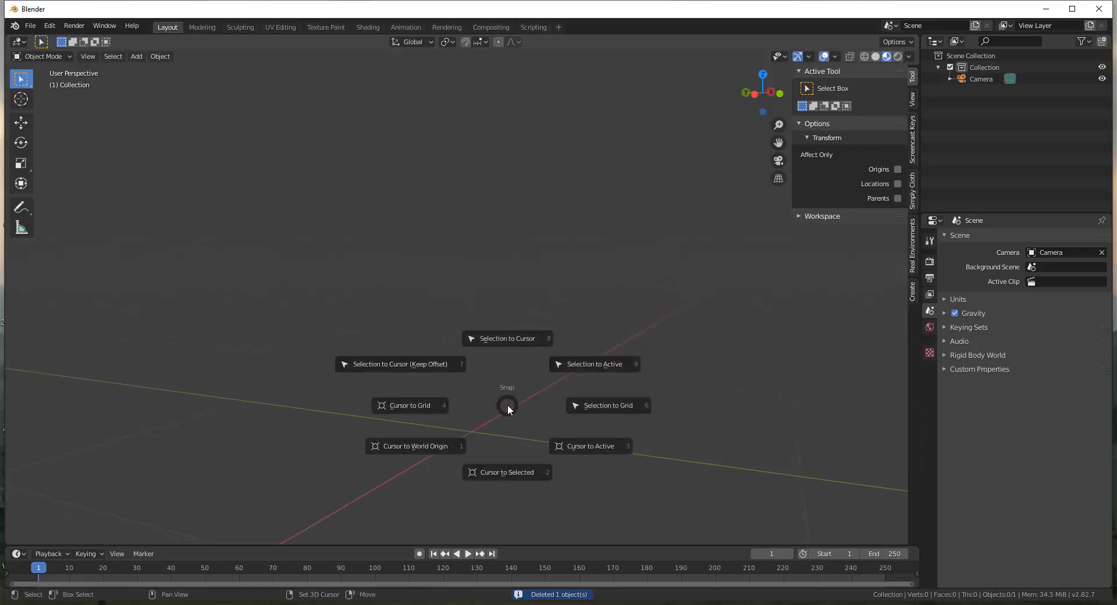
pyautogui.click(424, 447)
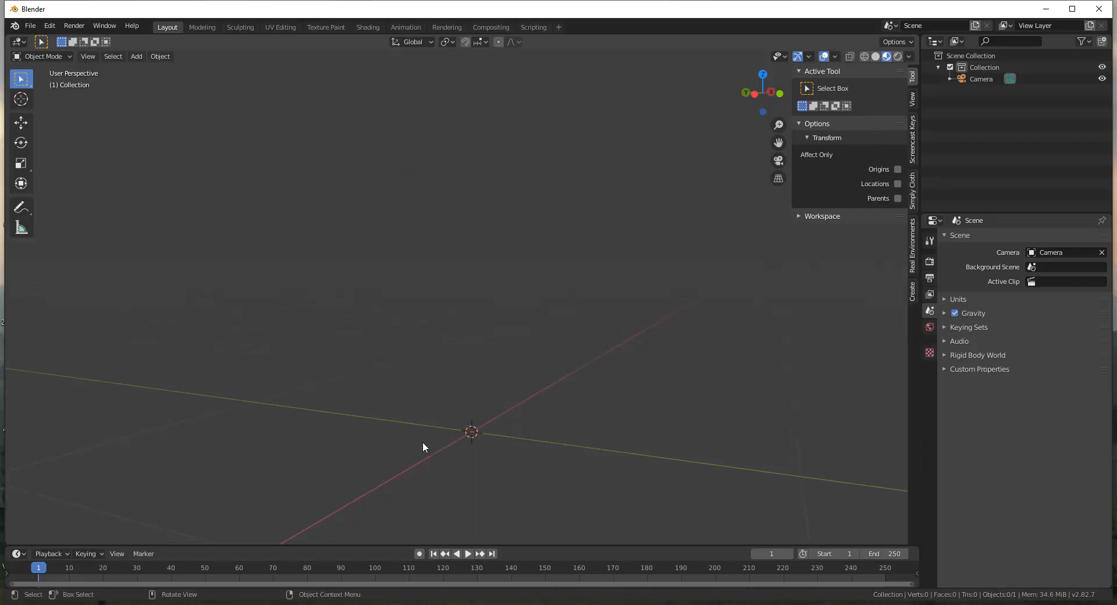
# Add a mesh cube at the world origin and scale it down uniformly to about 0.074.
pyautogui.hotkey('shift', 'a')
pyautogui.moveTo(526, 372)
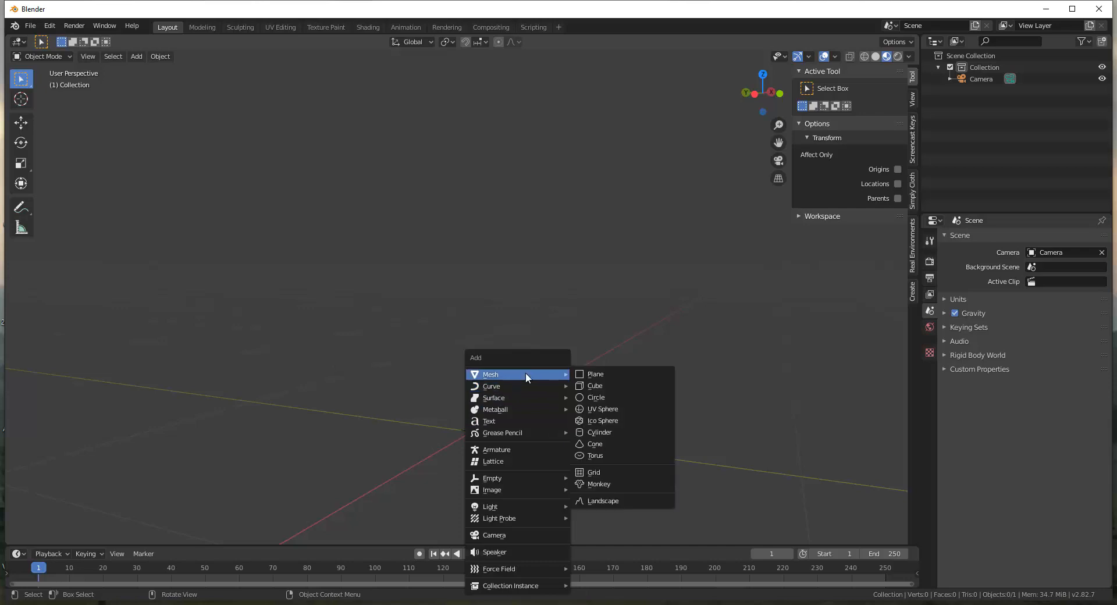
pyautogui.click(599, 385)
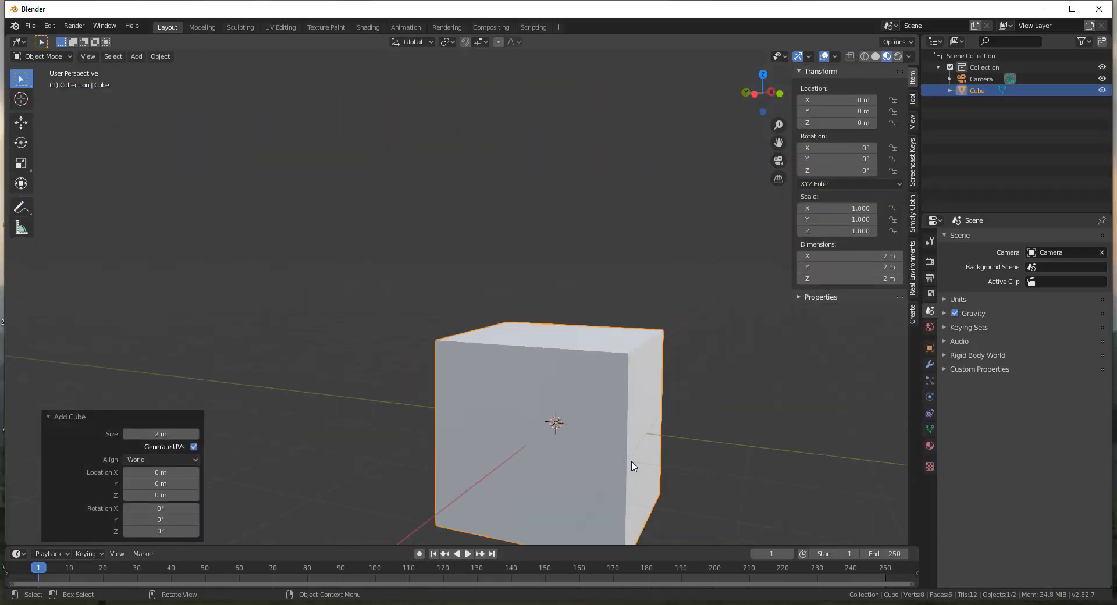
pyautogui.press('s')
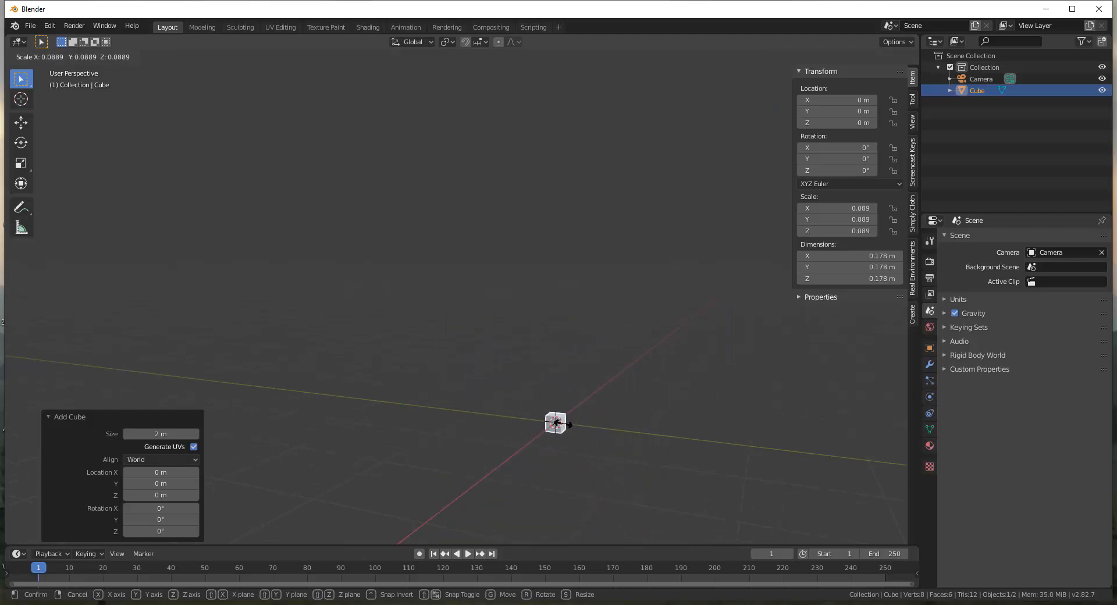
pyautogui.click(565, 424)
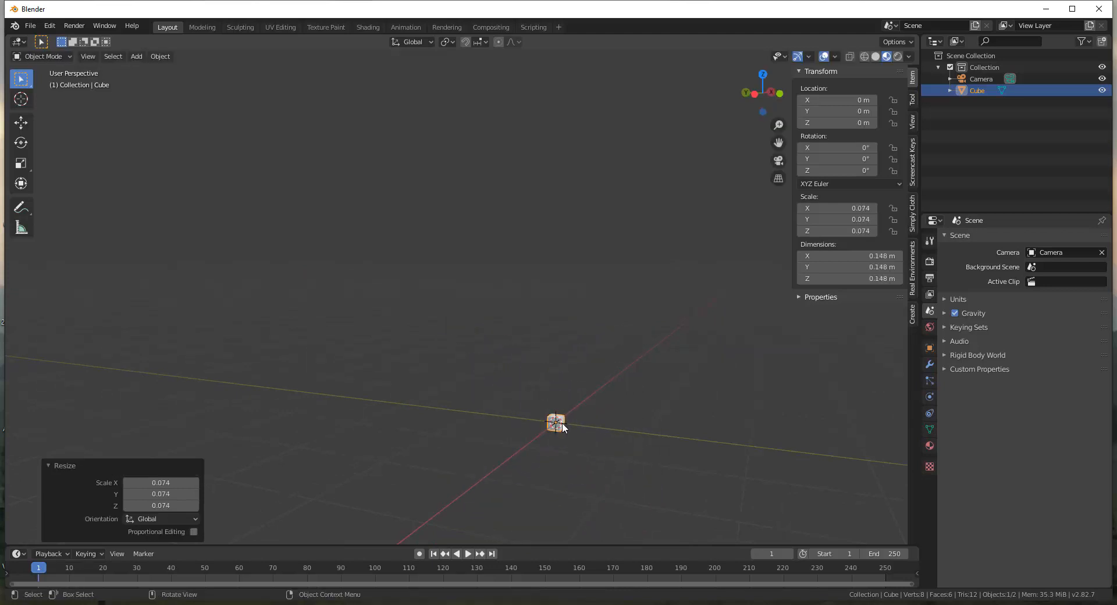
# In Edit Mode, raise the cube's top face along Z by about 0.97 m to form an upright post.
pyautogui.scroll(6, 556, 436)
pyautogui.press('Tab')
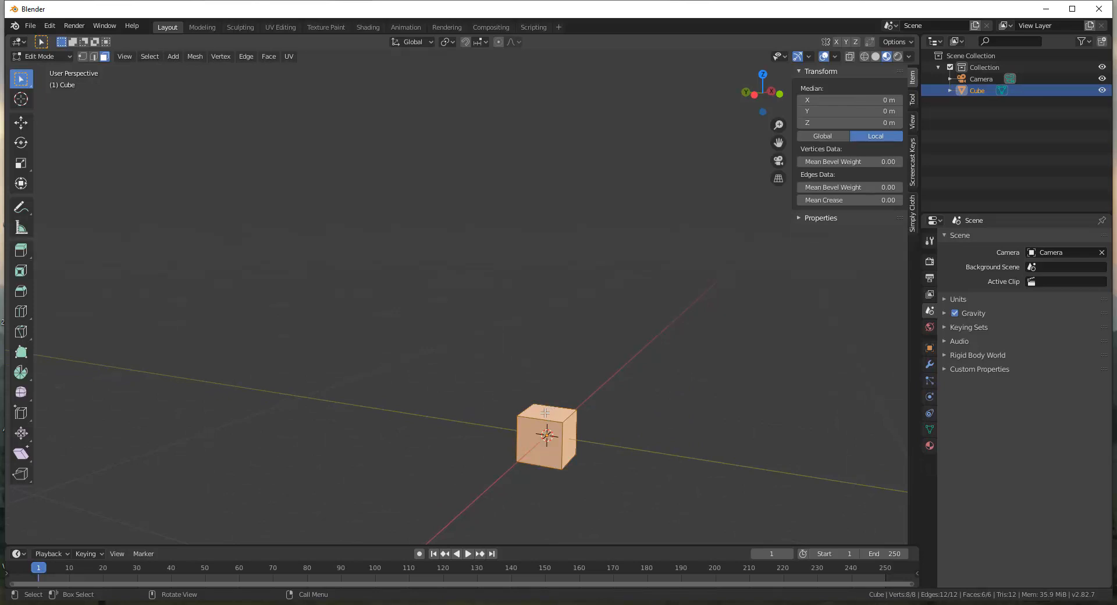
pyautogui.click(545, 412)
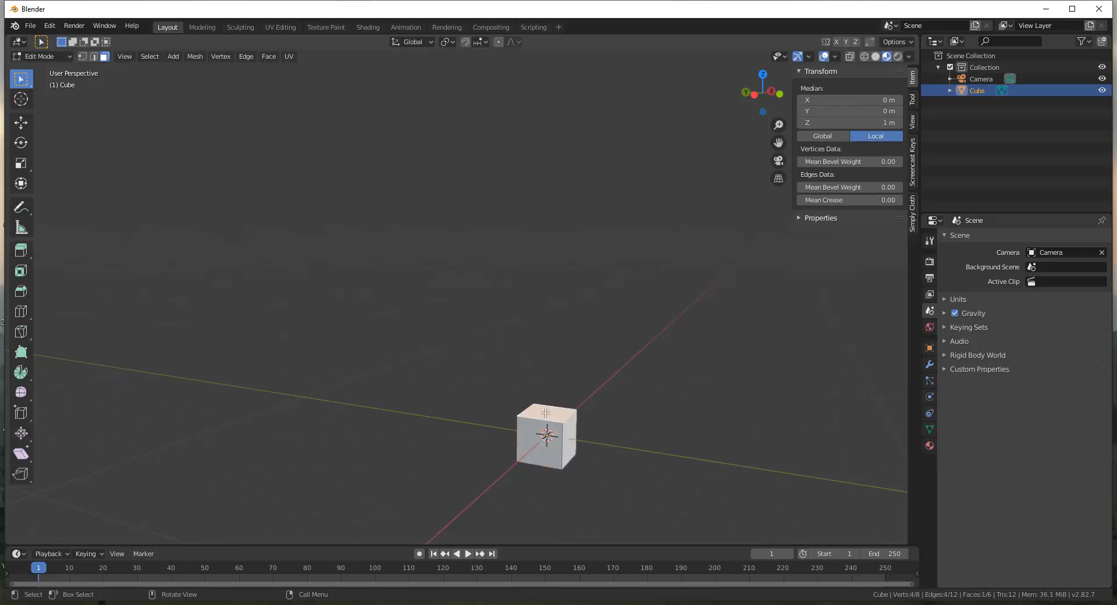
pyautogui.press('g')
pyautogui.press('z')
pyautogui.click(537, 75)
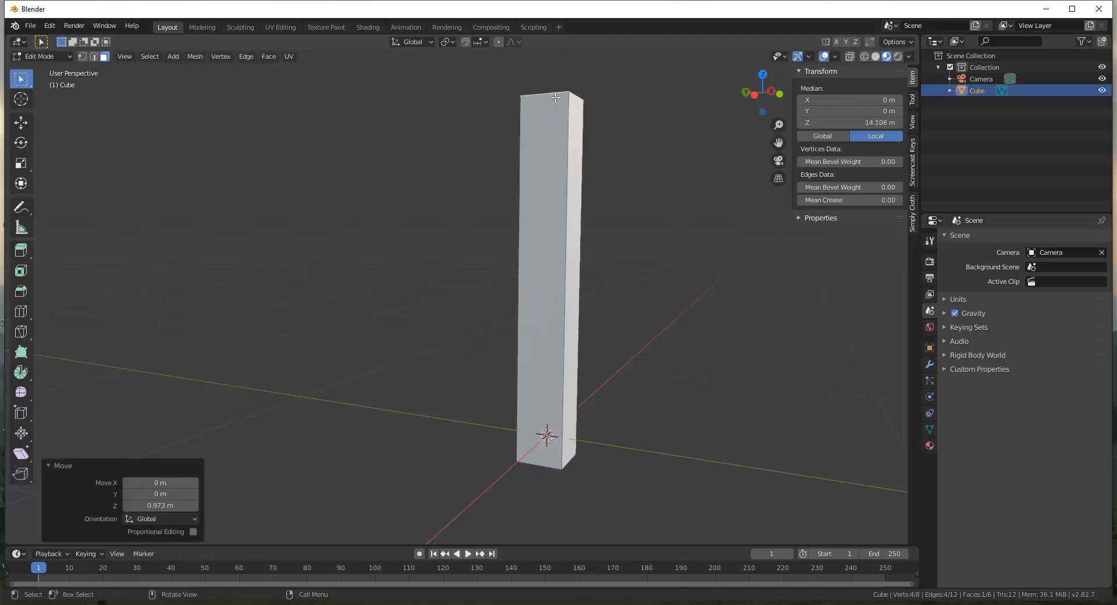
# Raise the post's top face along Z by about another 1.01 m.
pyautogui.scroll(-5, 537, 384)
pyautogui.scroll(-3, 537, 384)
pyautogui.scroll(5, 538, 385)
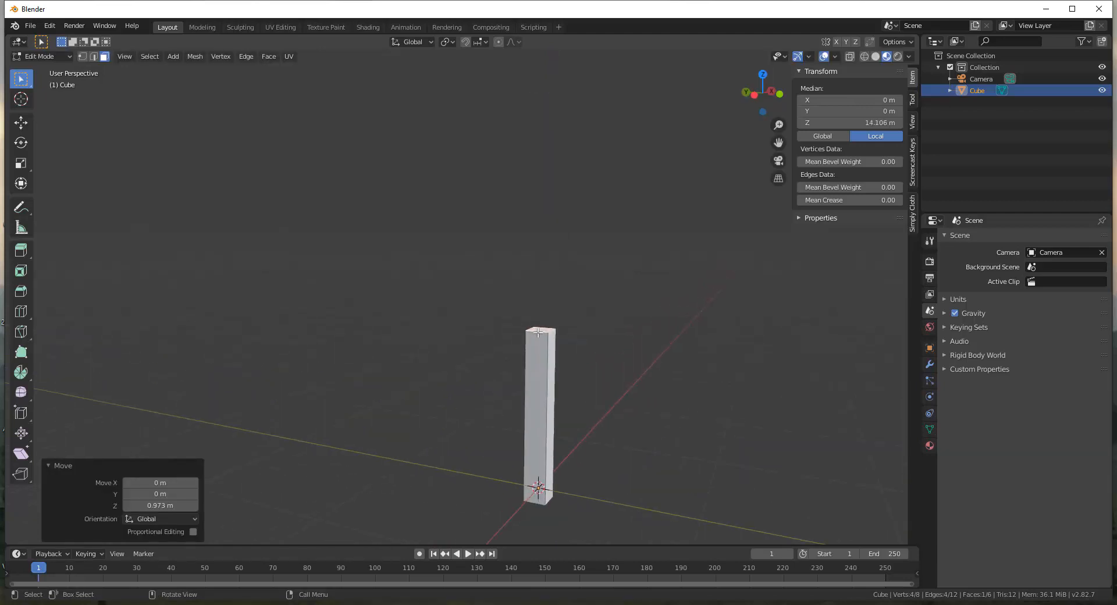
pyautogui.press('g')
pyautogui.press('z')
pyautogui.click(511, 259)
pyautogui.scroll(-3, 523, 291)
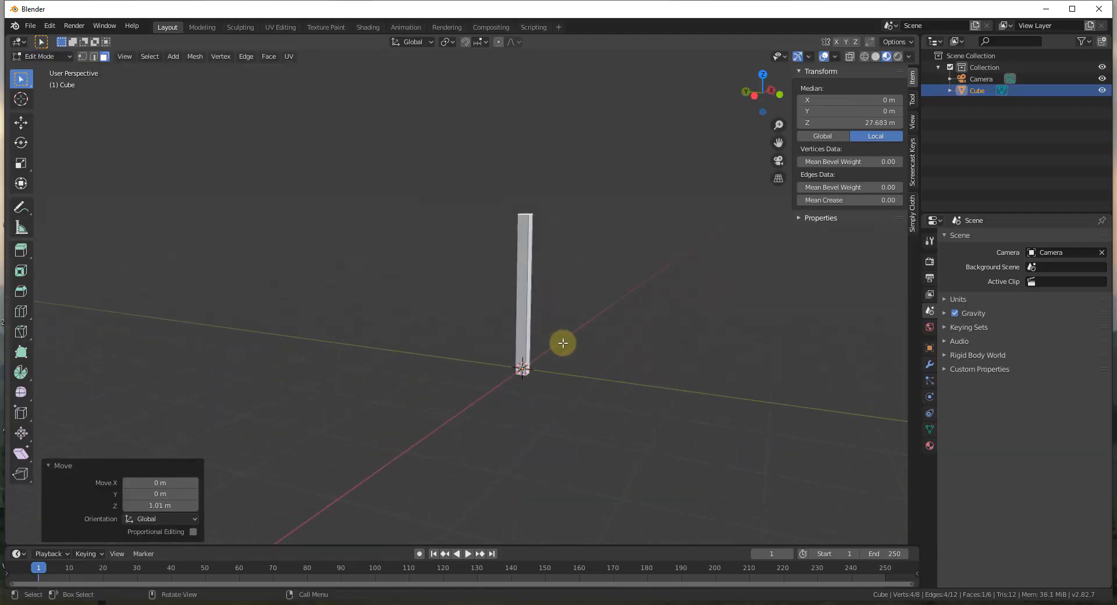
# Return to Object Mode and apply the post's scale.
pyautogui.press('Tab')
pyautogui.scroll(3, 551, 297)
pyautogui.scroll(-2, 532, 312)
pyautogui.keyDown('shift'); pyautogui.moveTo(549, 315); pyautogui.dragTo(512, 296, button='middle'); pyautogui.keyUp('shift')
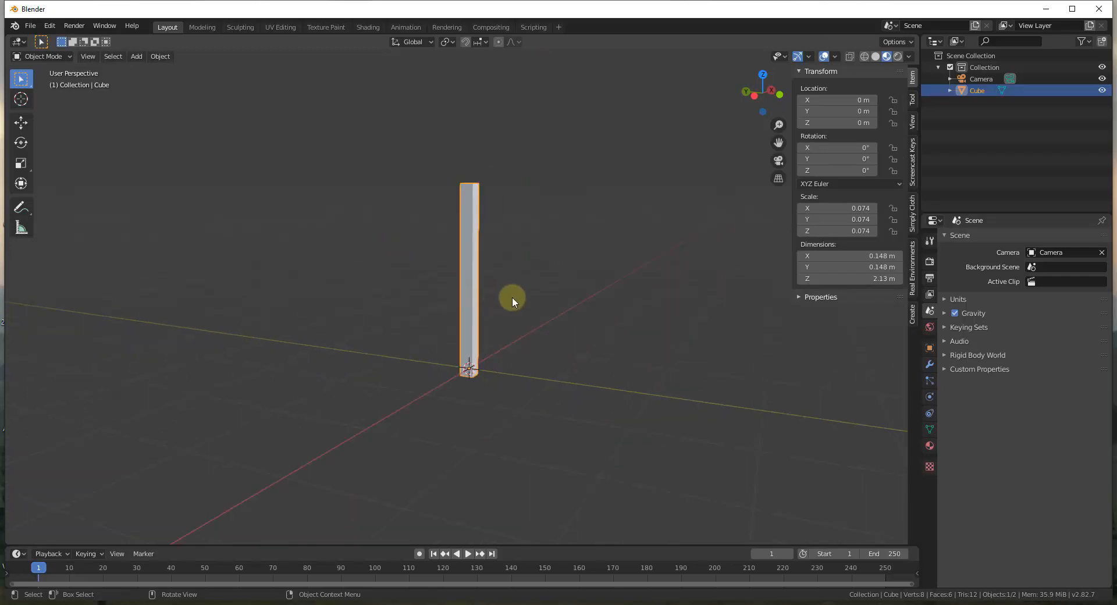
pyautogui.scroll(3, 512, 296)
pyautogui.click(153, 60)
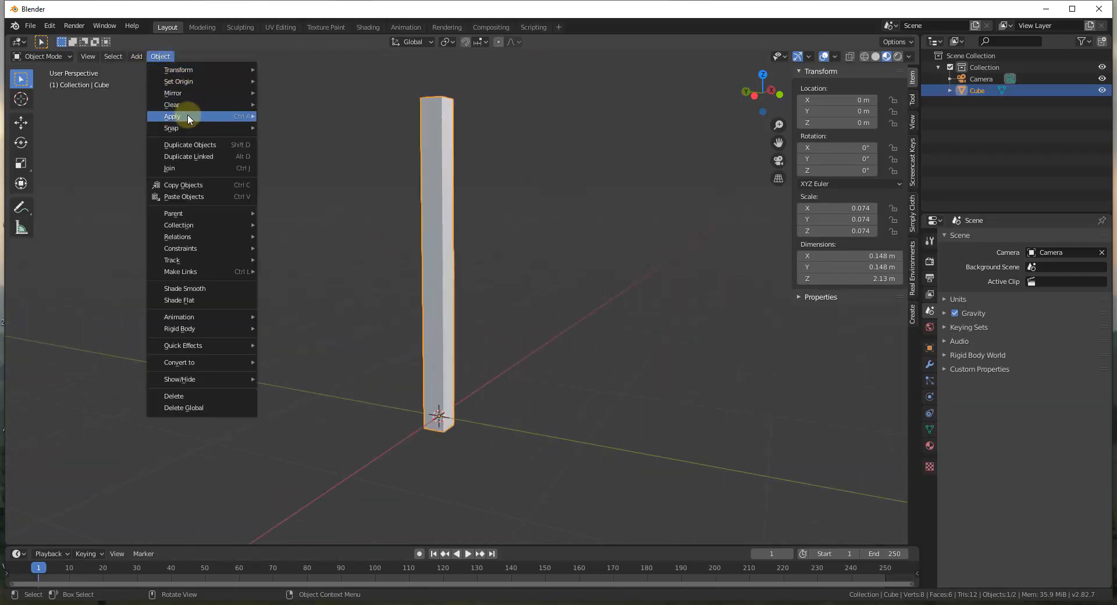
pyautogui.moveTo(188, 116)
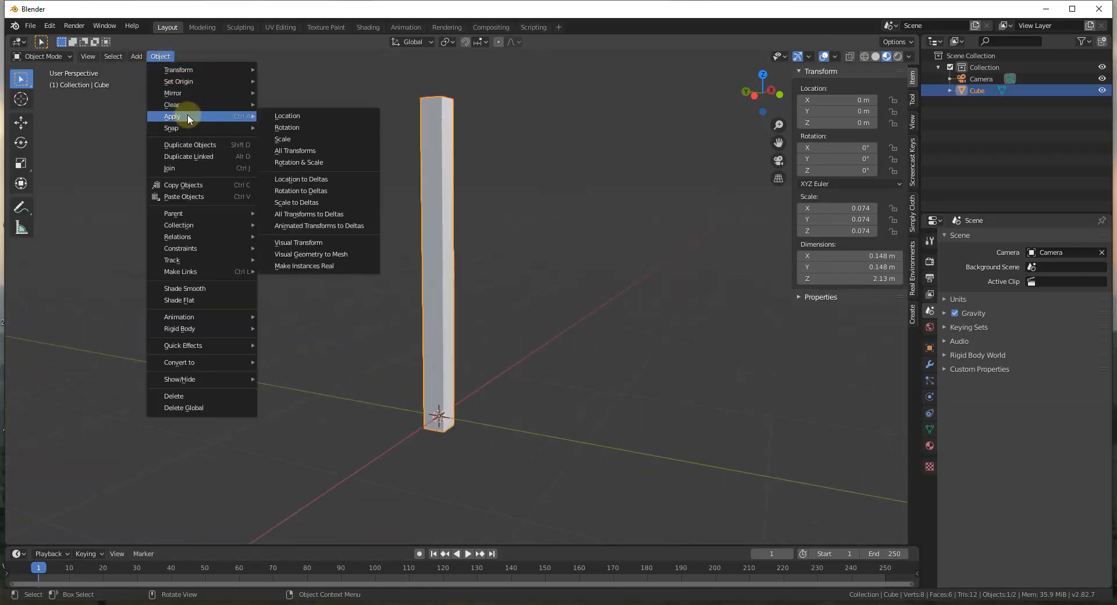
pyautogui.click(287, 140)
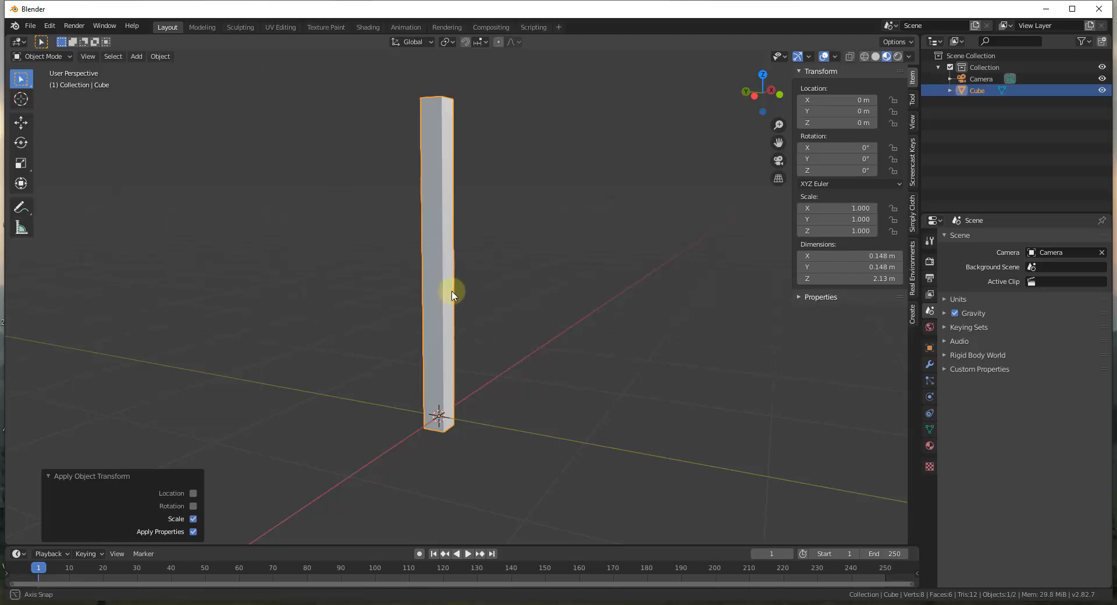
# Bring the fence reference photo over the 3D view, examine the shape of its posts, and move it away again.
pyautogui.scroll(-3, 456, 321)
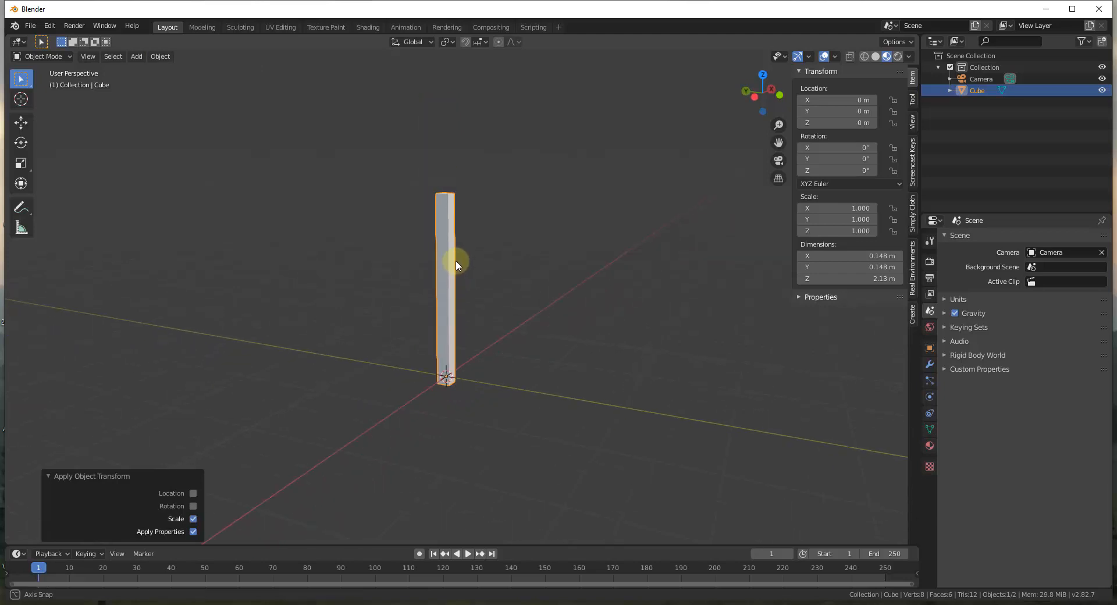
pyautogui.scroll(2, 456, 260)
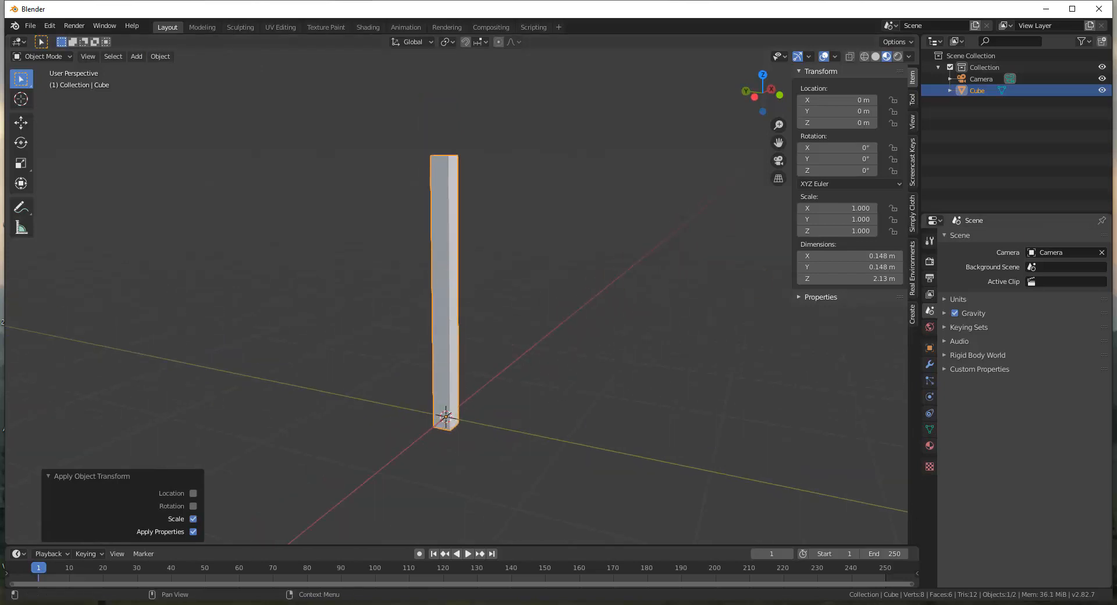
pyautogui.moveTo(1116, 282)
pyautogui.mouseDown()
pyautogui.moveTo(670, 87)
pyautogui.moveTo(651, 68)
pyautogui.mouseUp()
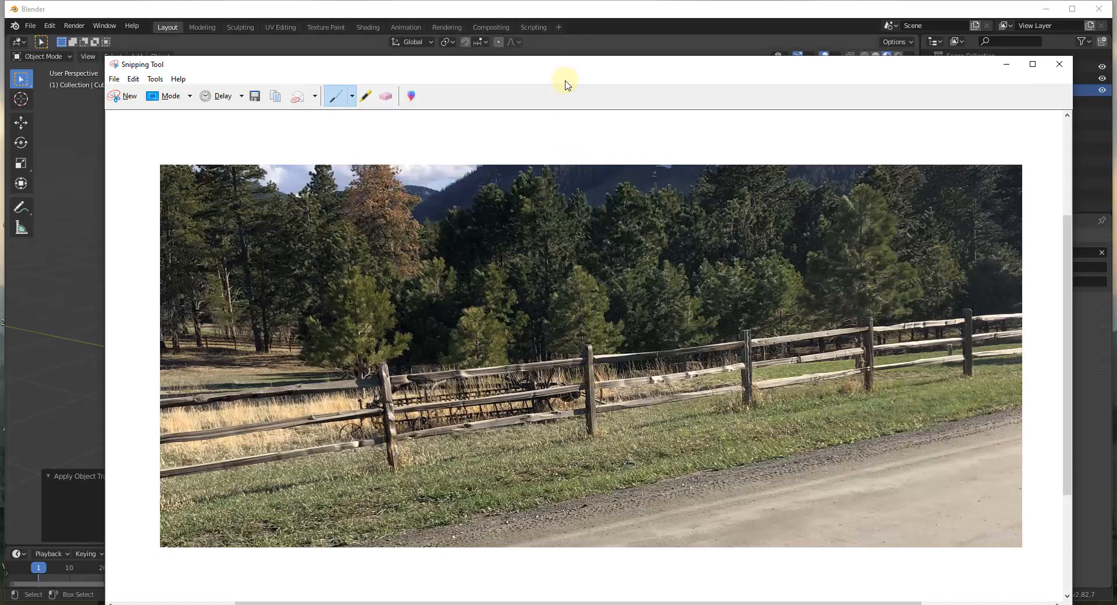
pyautogui.moveTo(609, 68); pyautogui.dragTo(1116, 81)
pyautogui.click(442, 265)
pyautogui.click(441, 266)
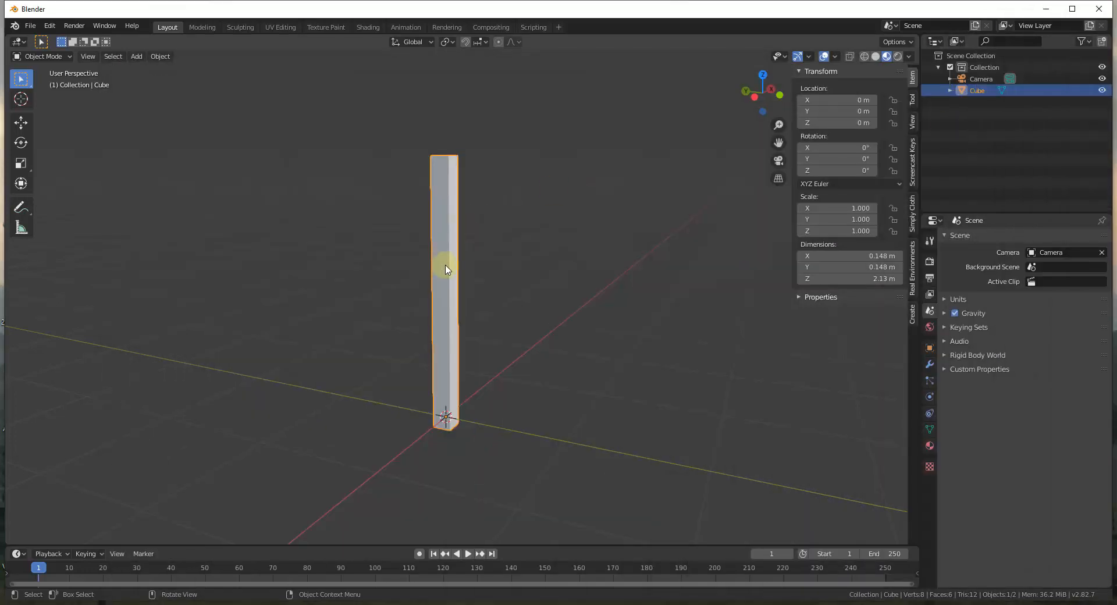
pyautogui.moveTo(441, 265); pyautogui.dragTo(424, 261, button='middle')
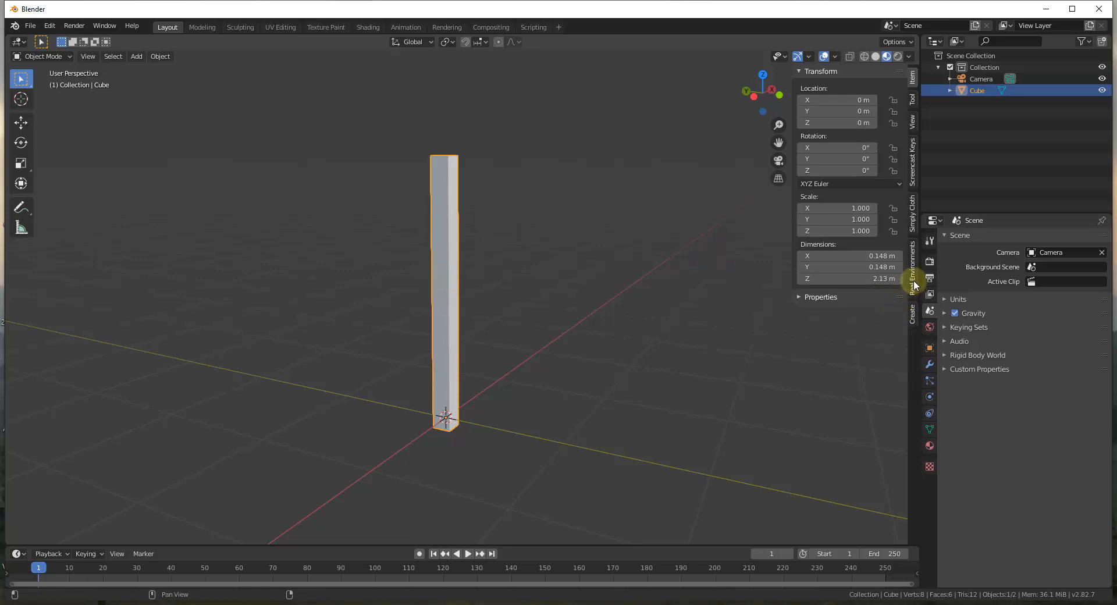
# Enable the Screencast Keys display and hide the sidebar.
pyautogui.click(912, 159)
pyautogui.click(809, 71)
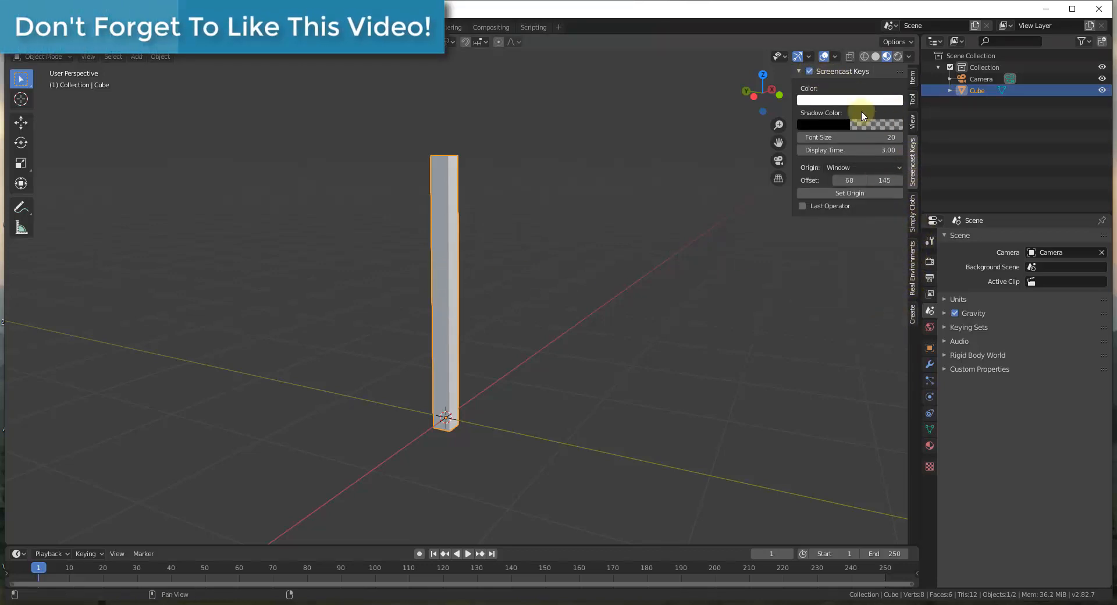
pyautogui.press('n')
# In Edit Mode, add three evenly spaced horizontal loop cuts along the post's height without sliding them.
pyautogui.press('Tab')
pyautogui.scroll(2, 446, 282)
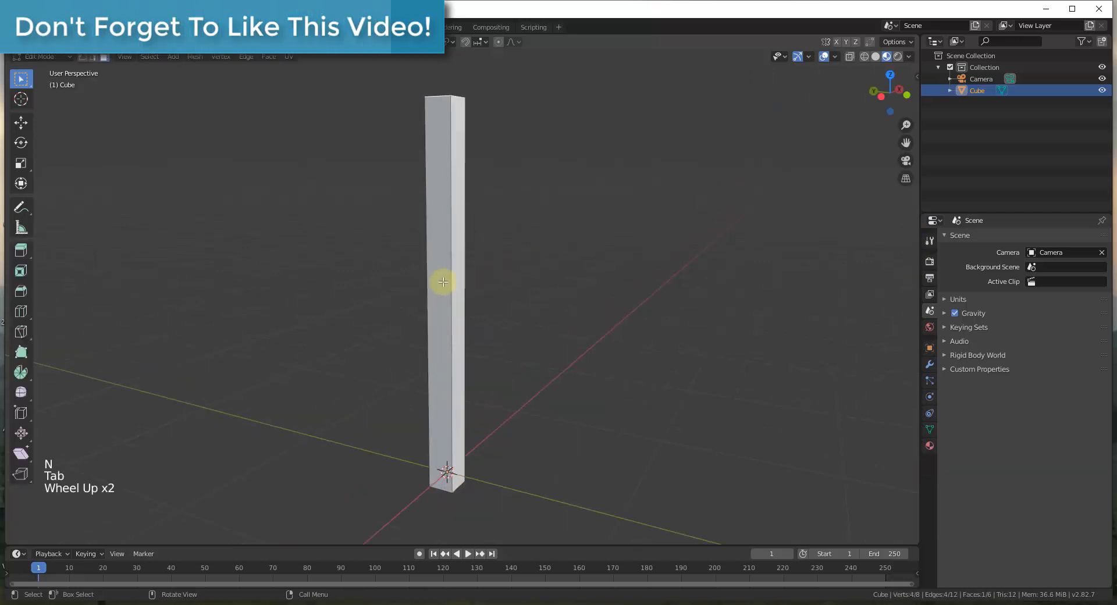
pyautogui.middleClick(443, 280)
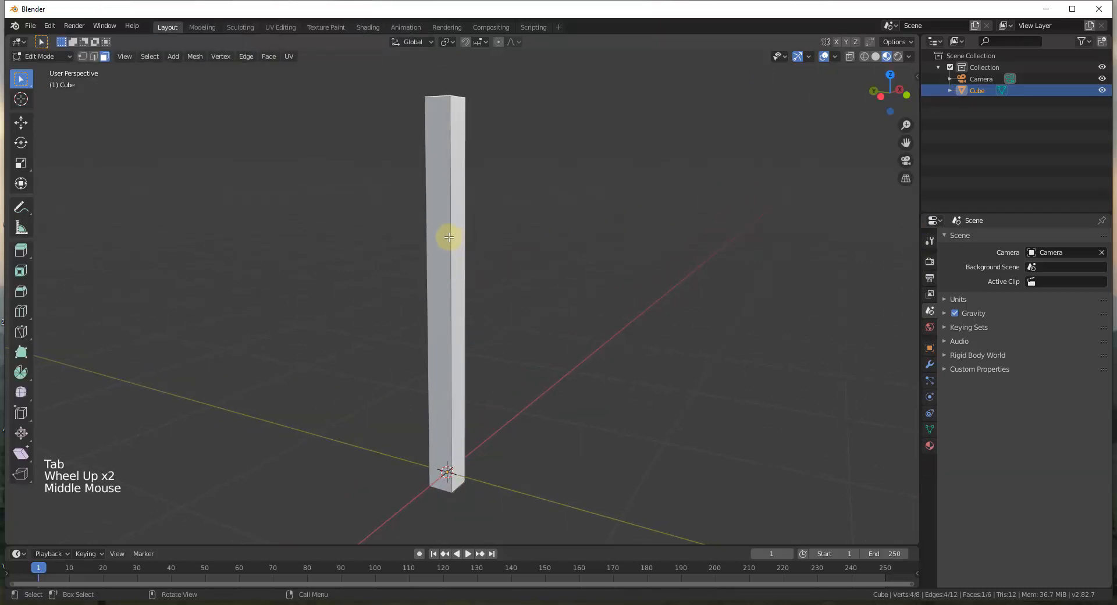
pyautogui.scroll(-3, 444, 224)
pyautogui.scroll(1, 446, 215)
pyautogui.hotkey('ctrl', 'r')
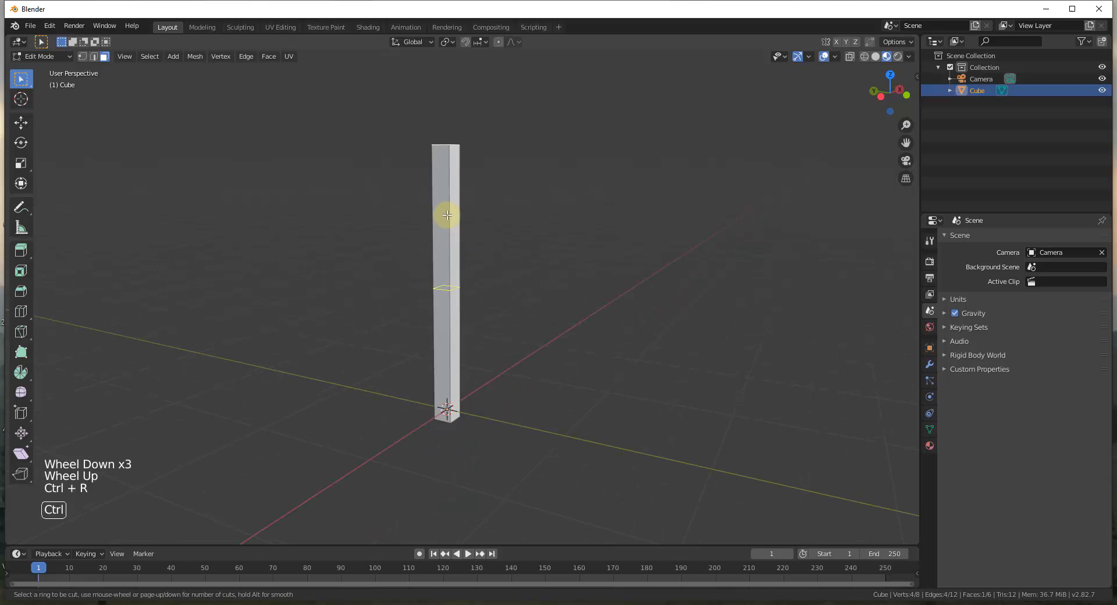
pyautogui.click(456, 252)
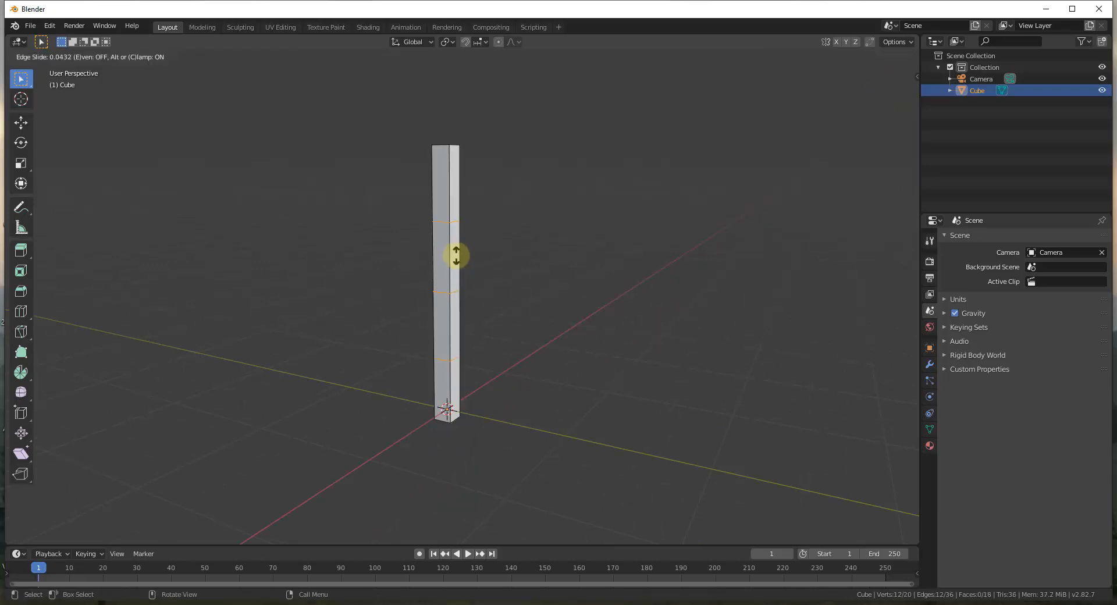
pyautogui.rightClick(456, 249)
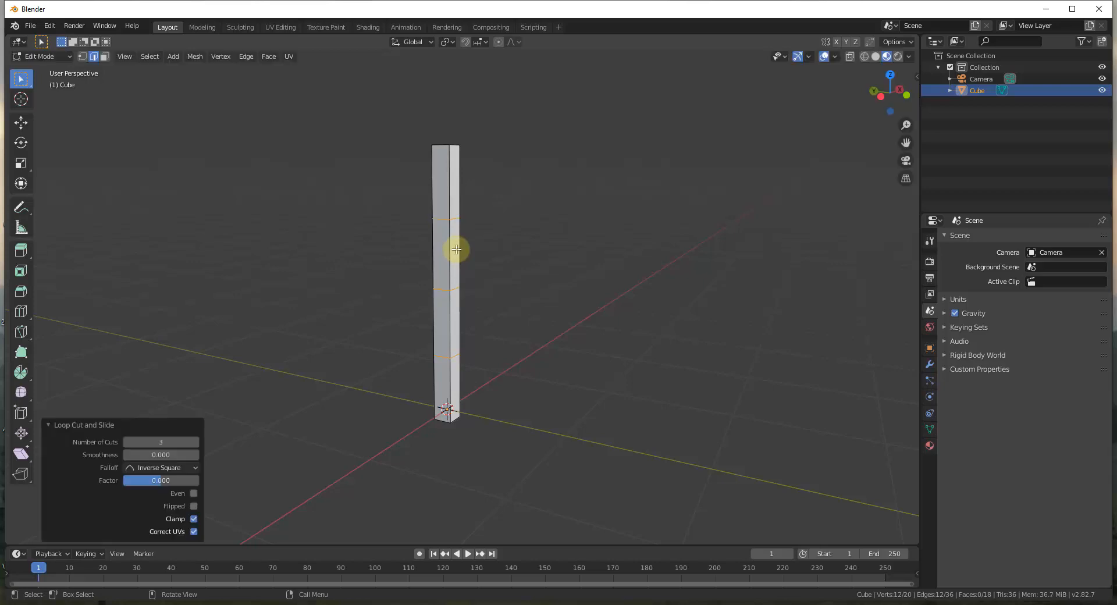
pyautogui.moveTo(456, 249)
pyautogui.mouseDown(button='middle')
pyautogui.moveTo(444, 354)
pyautogui.moveTo(452, 225)
pyautogui.moveTo(456, 267)
pyautogui.mouseUp(button='middle')
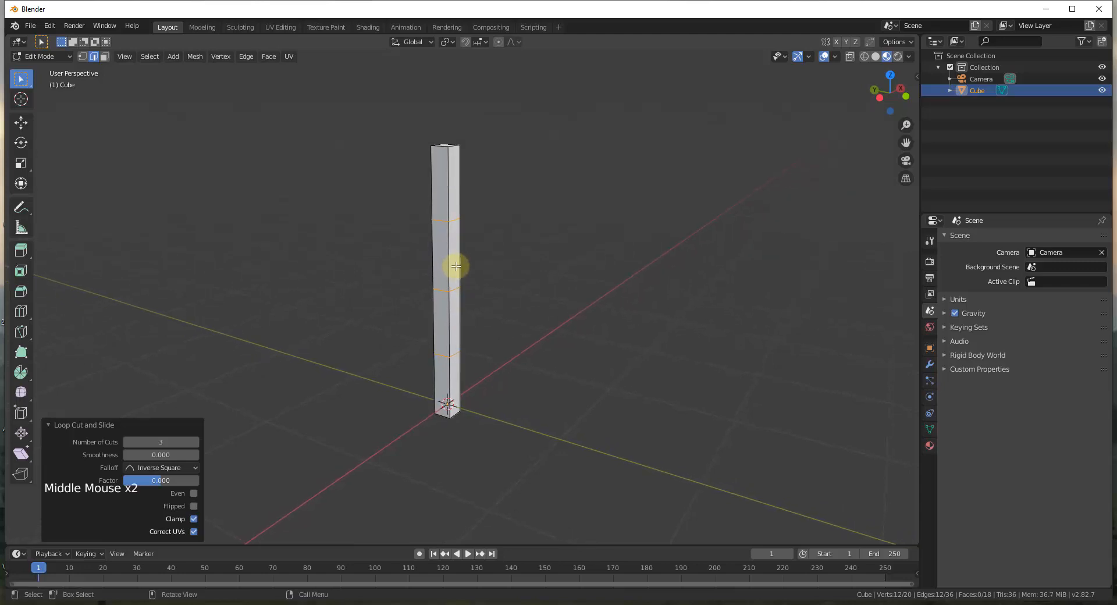
# Nudge two opposite vertices of the uppermost loop cut outward, one by about 0.01 m and the other by about 0.03 m.
pyautogui.press('1')
pyautogui.scroll(3, 439, 222)
pyautogui.click(428, 221)
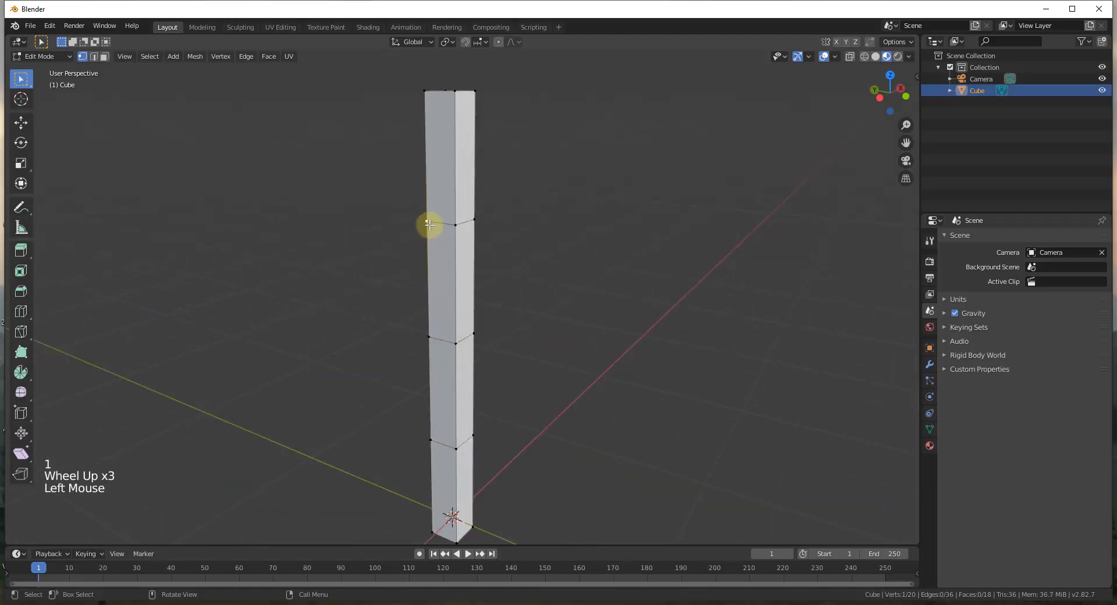
pyautogui.press('g')
pyautogui.click(425, 222)
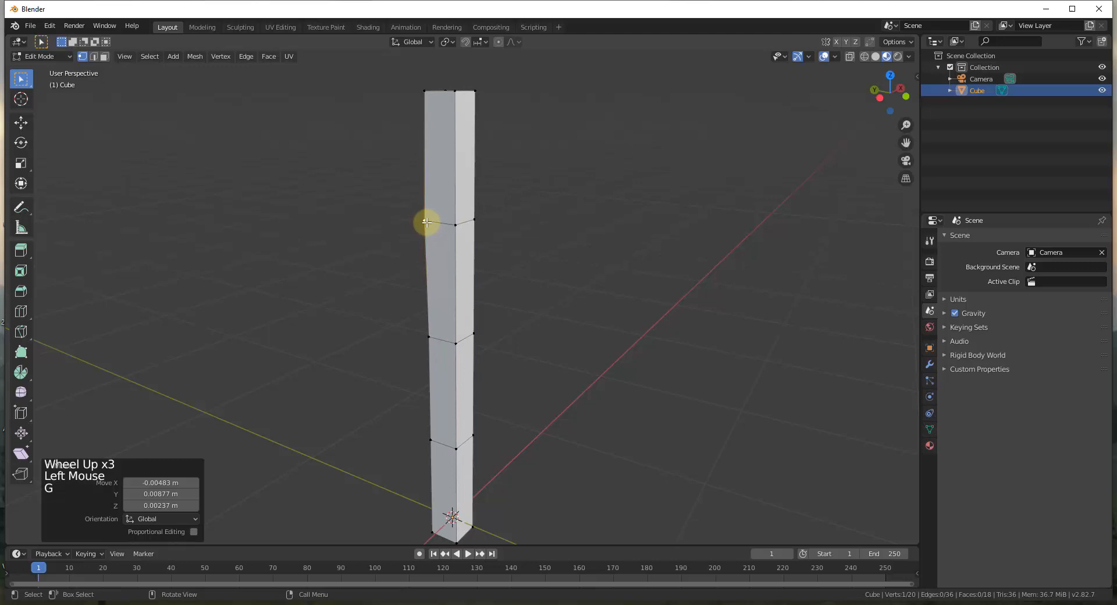
pyautogui.press('g')
pyautogui.click(477, 224)
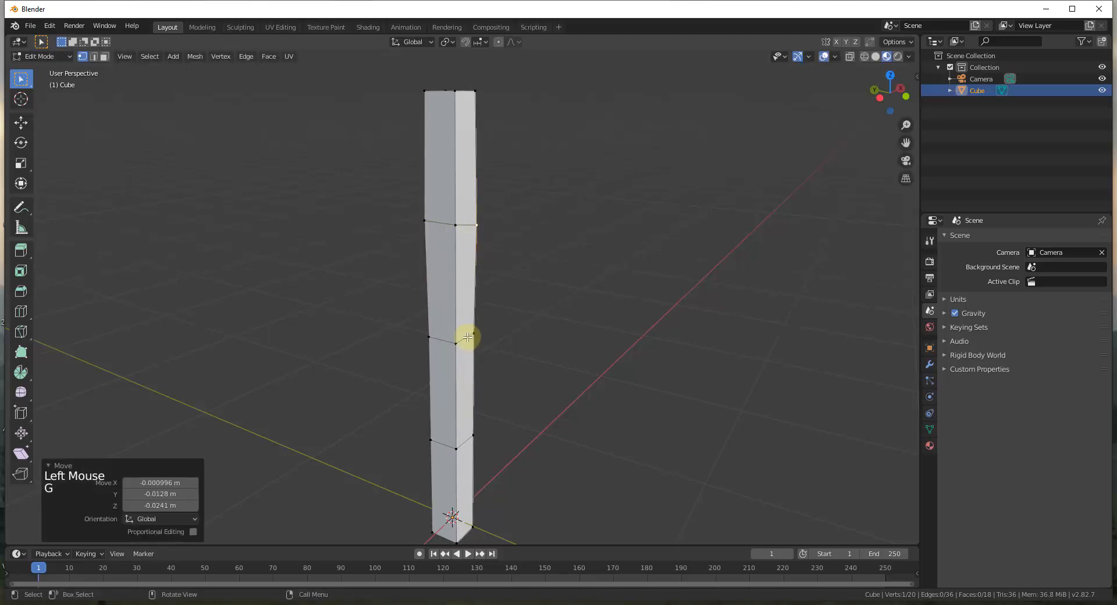
# In wireframe display, select the whole middle edge loop of the post, rotate it about 3° around Z and scale it to about 1.09.
pyautogui.press('z')
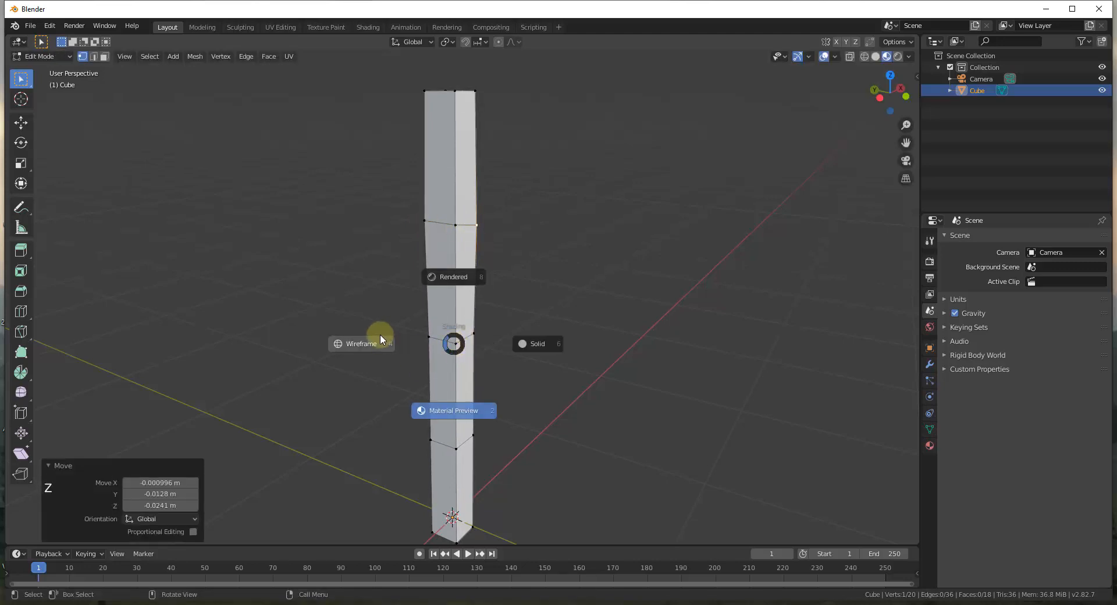
pyautogui.moveTo(399, 310); pyautogui.dragTo(471, 357)
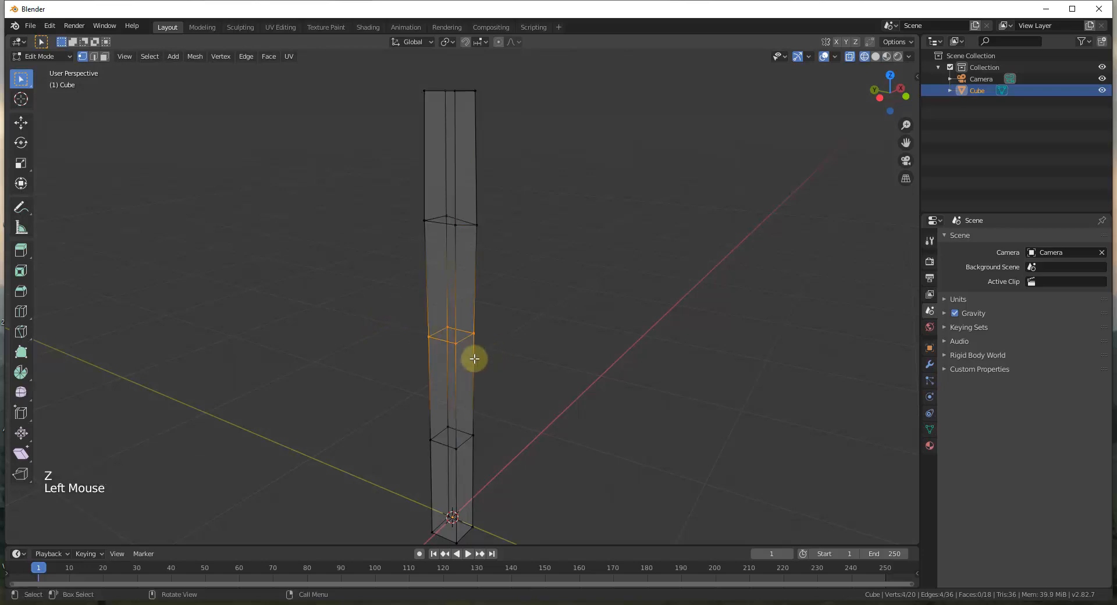
pyautogui.press('r')
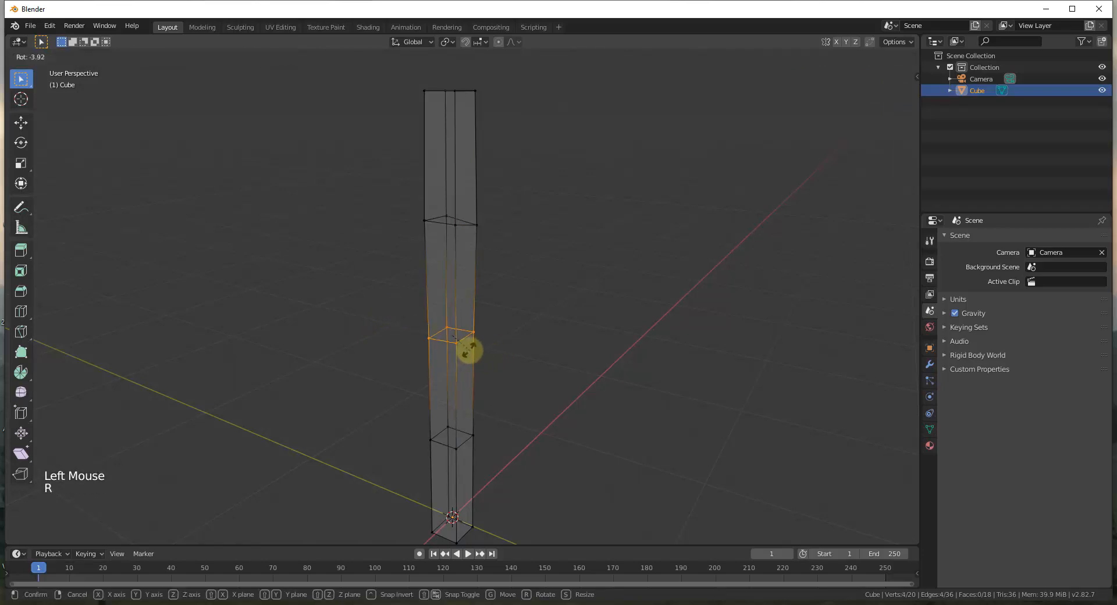
pyautogui.press('z')
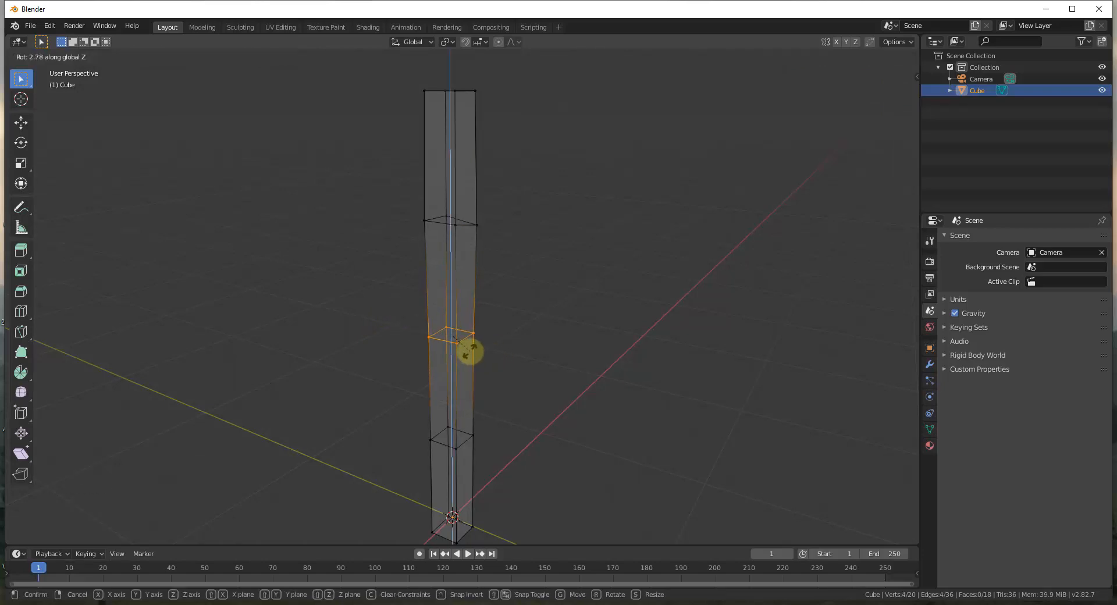
pyautogui.click(470, 351)
pyautogui.press('s')
pyautogui.click(472, 352)
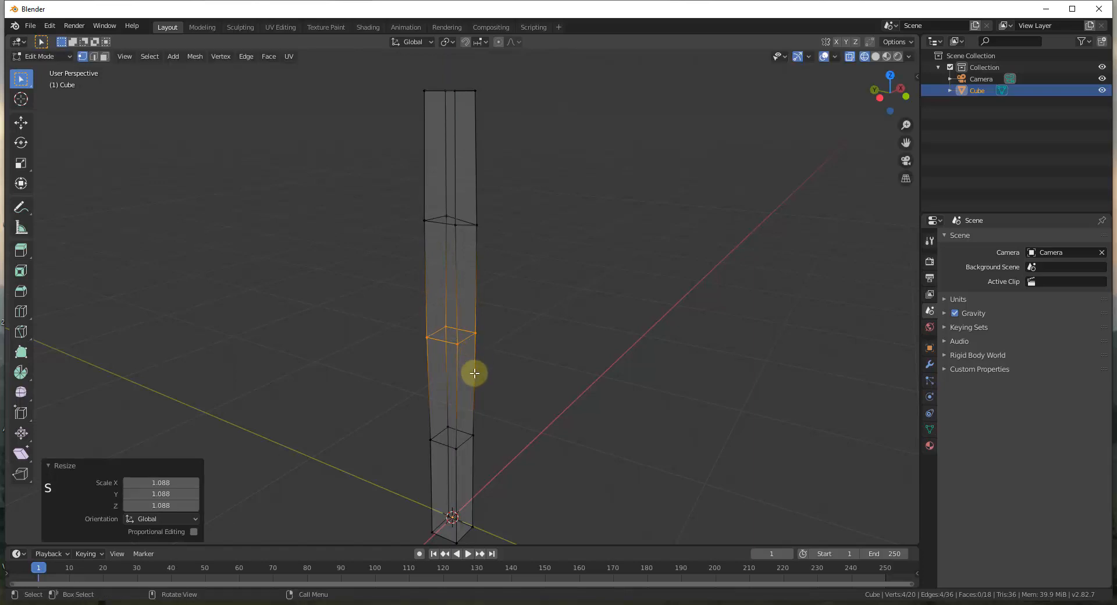
# Nudge the back and front vertices of the lowest loop cut slightly, moving the front one about 0.01 m.
pyautogui.click(431, 440)
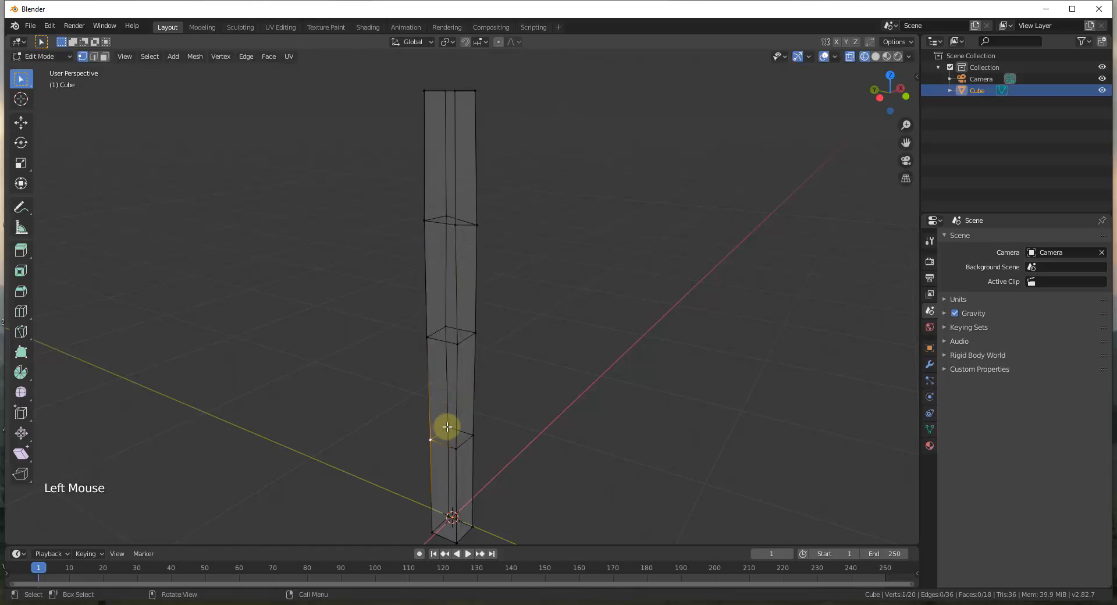
pyautogui.click(446, 427)
pyautogui.press('g')
pyautogui.click(452, 443)
pyautogui.click(454, 448)
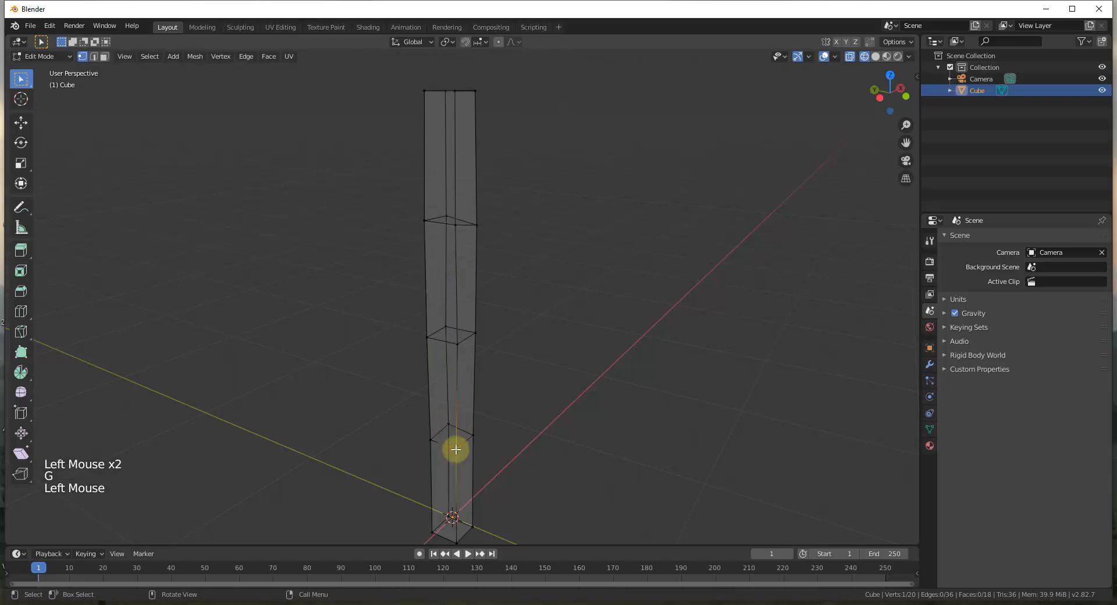
pyautogui.press('g')
pyautogui.click(460, 454)
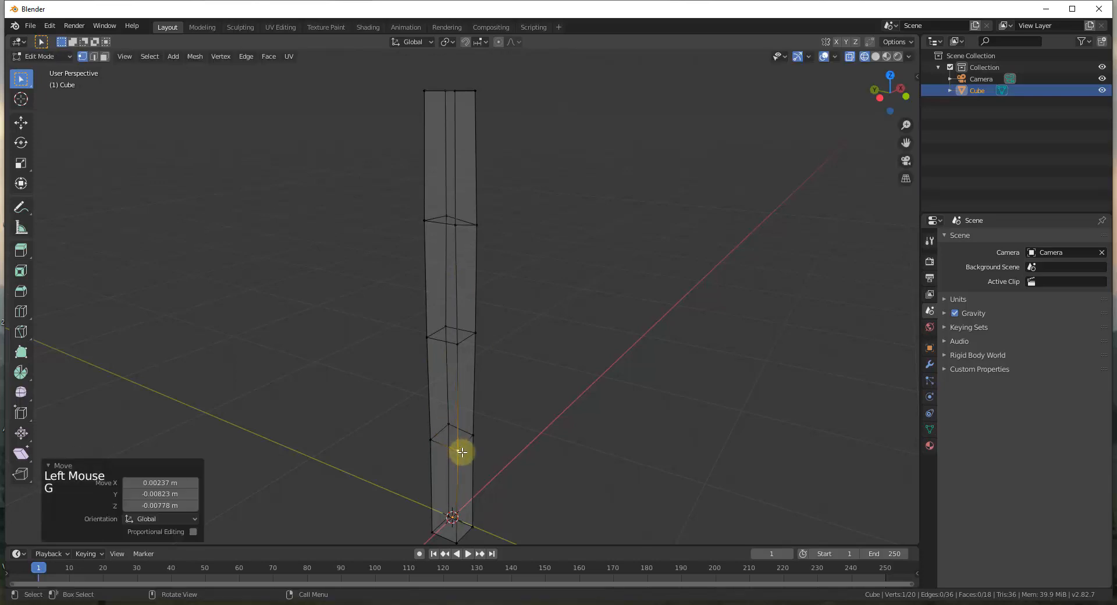
# Return to Object Mode, deselect the post, and switch the viewport from wireframe back to a shaded display.
pyautogui.moveTo(461, 454); pyautogui.dragTo(451, 340, button='middle')
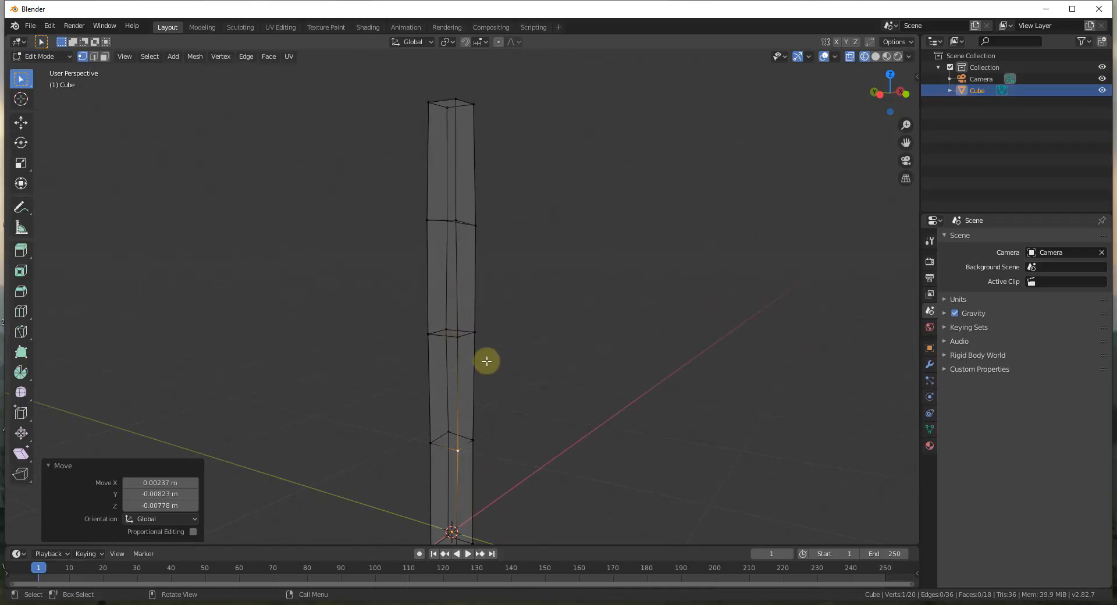
pyautogui.scroll(-2, 454, 260)
pyautogui.scroll(1, 491, 287)
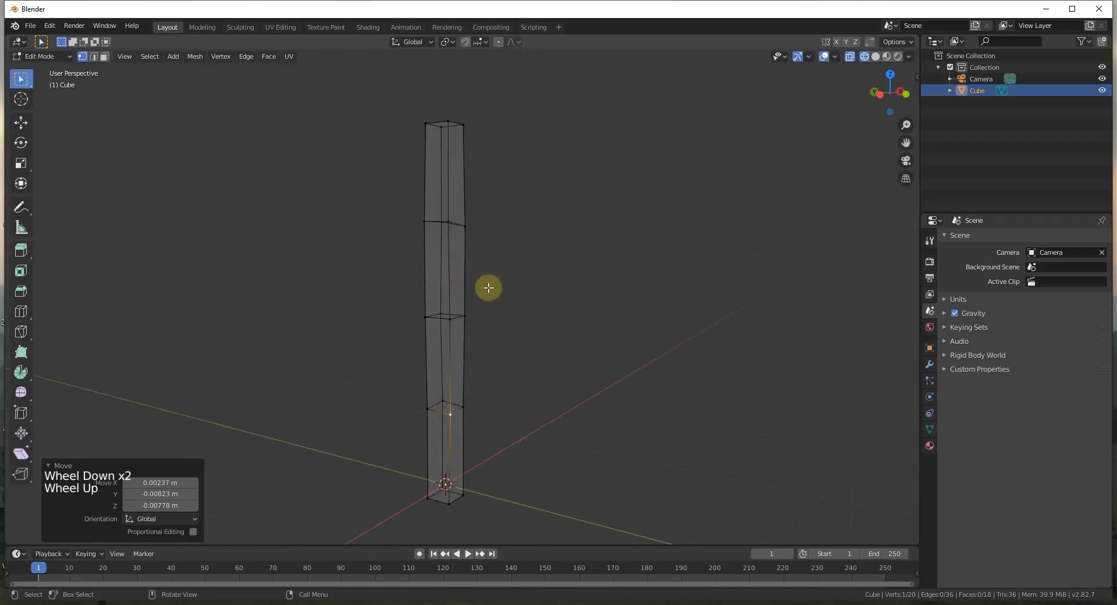
pyautogui.scroll(-2, 488, 337)
pyautogui.scroll(2, 488, 337)
pyautogui.press('Tab')
pyautogui.click(490, 322)
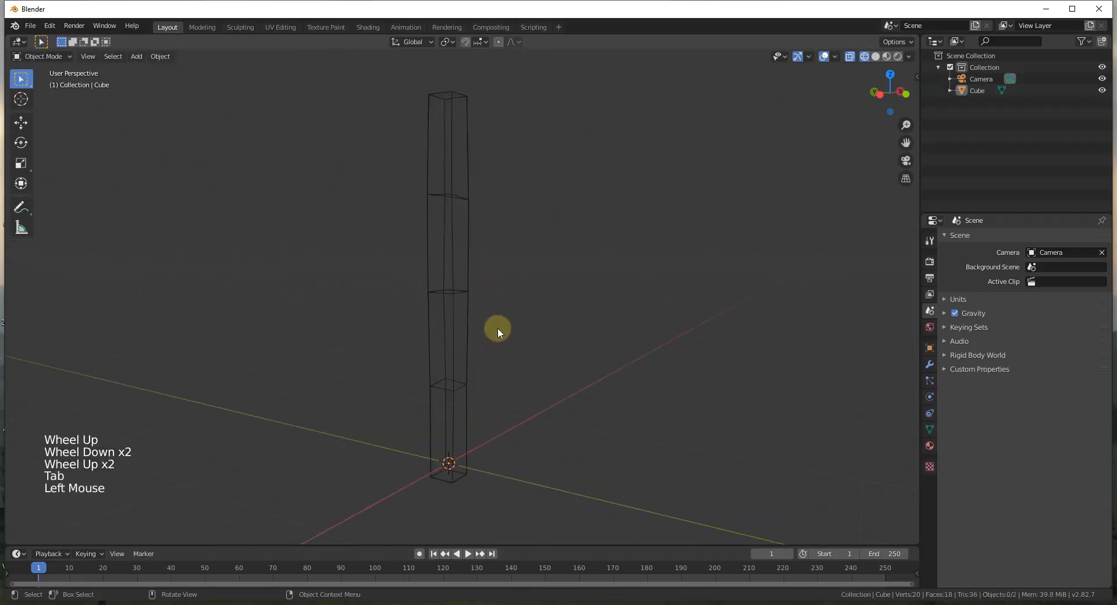
pyautogui.press('z')
pyautogui.click(582, 330)
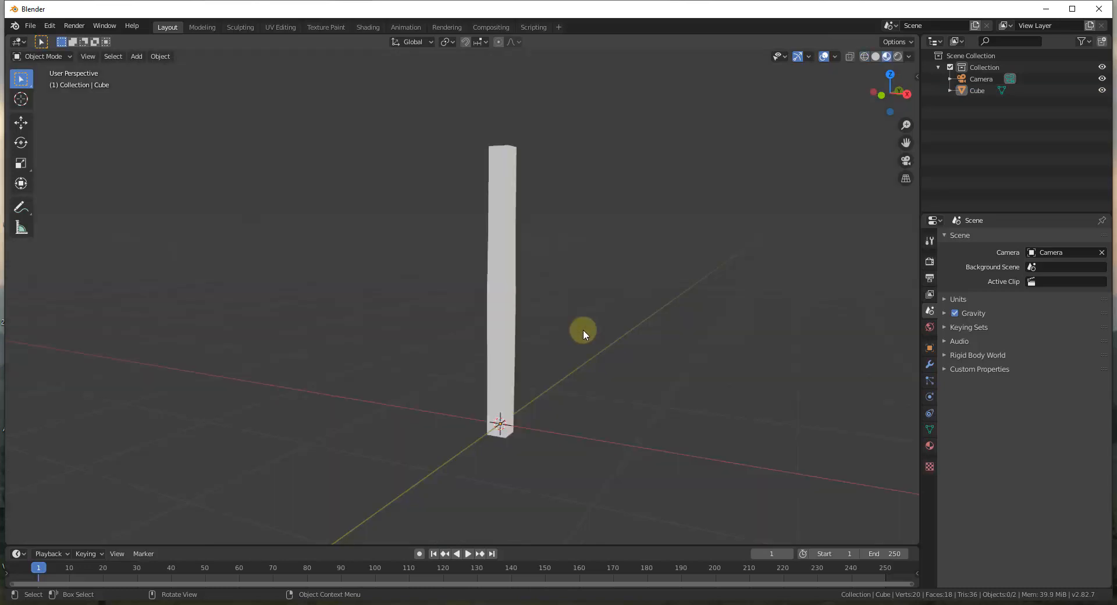
# Select the post and create a new material for it in the Shading workspace.
pyautogui.scroll(-1, 517, 343)
pyautogui.scroll(2, 517, 344)
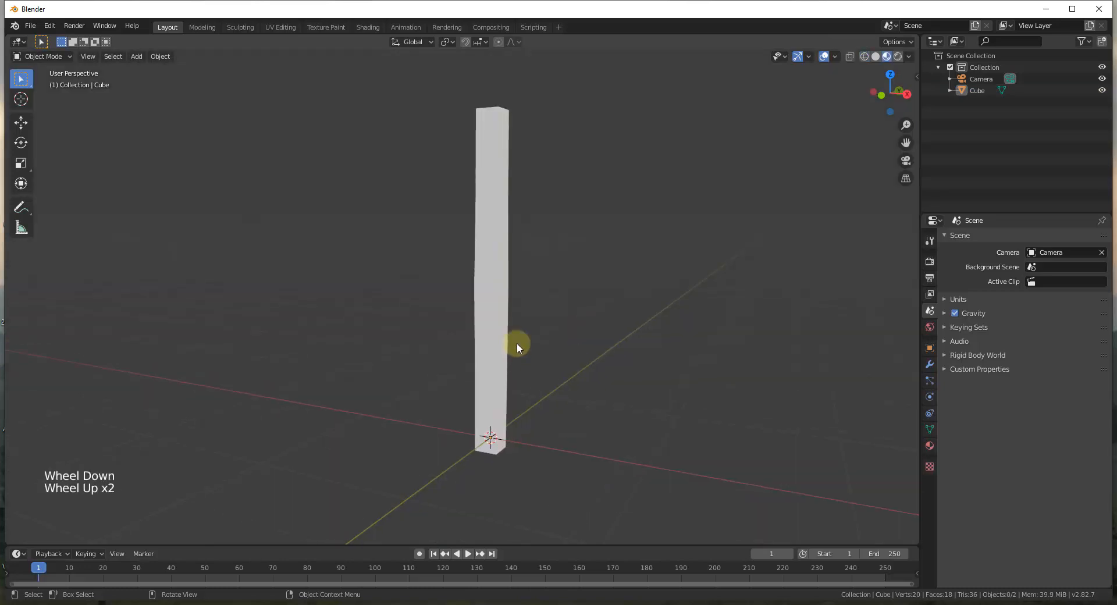
pyautogui.moveTo(516, 343); pyautogui.dragTo(511, 360, button='middle')
pyautogui.click(496, 324)
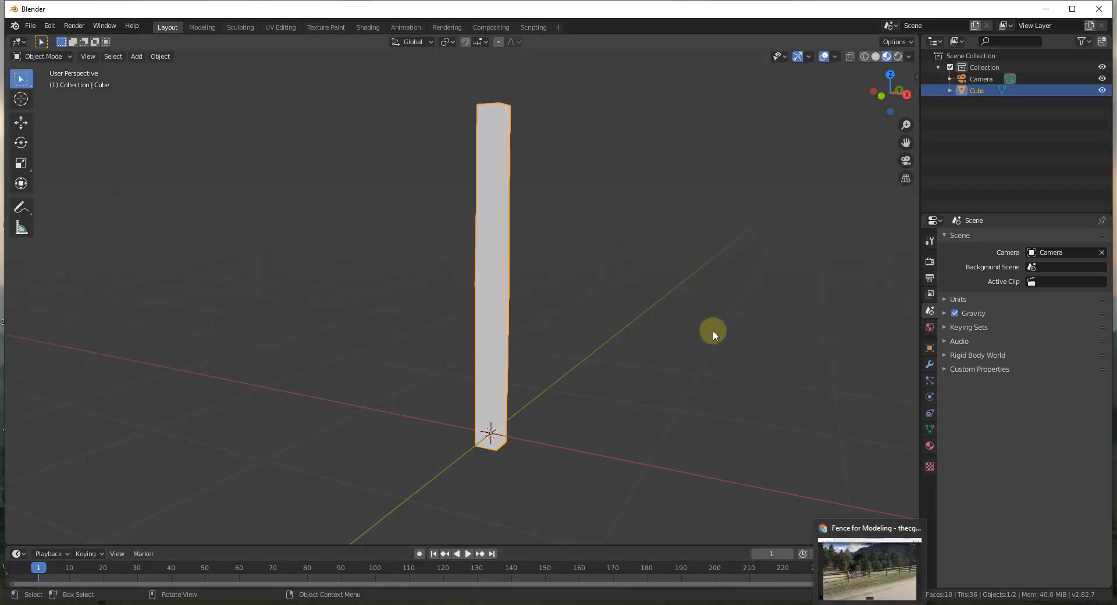
pyautogui.moveTo(524, 254); pyautogui.dragTo(488, 258, button='middle')
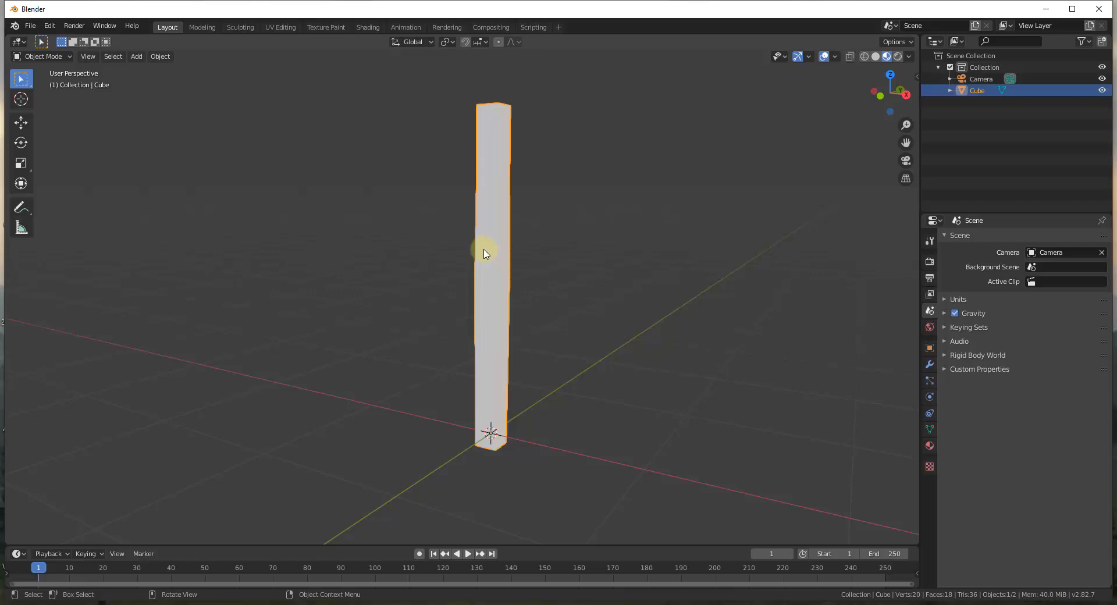
pyautogui.scroll(-2, 489, 250)
pyautogui.scroll(2, 487, 185)
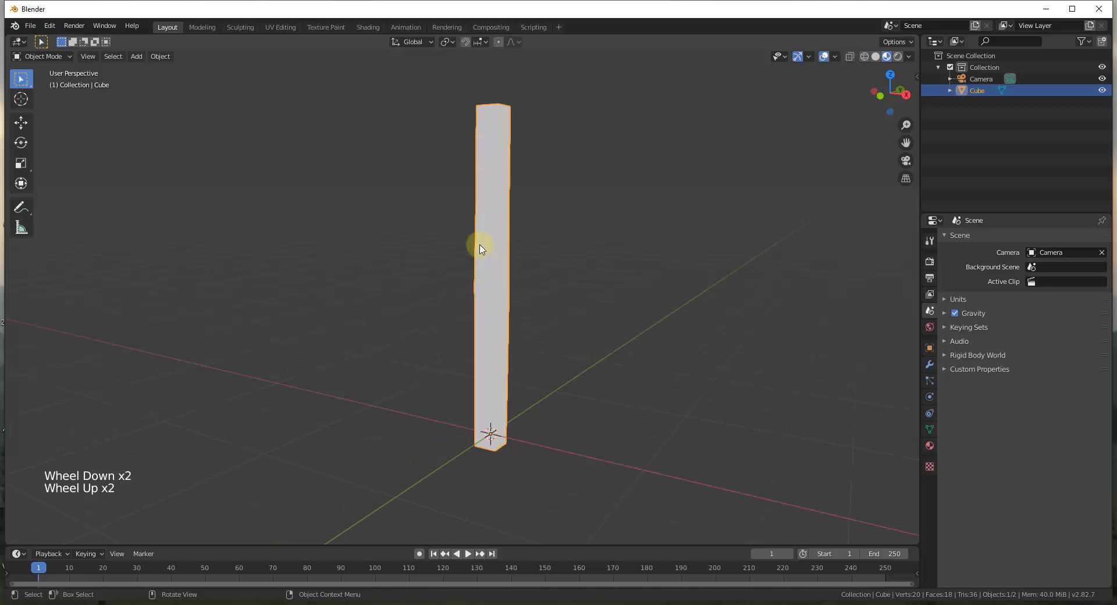
pyautogui.click(367, 27)
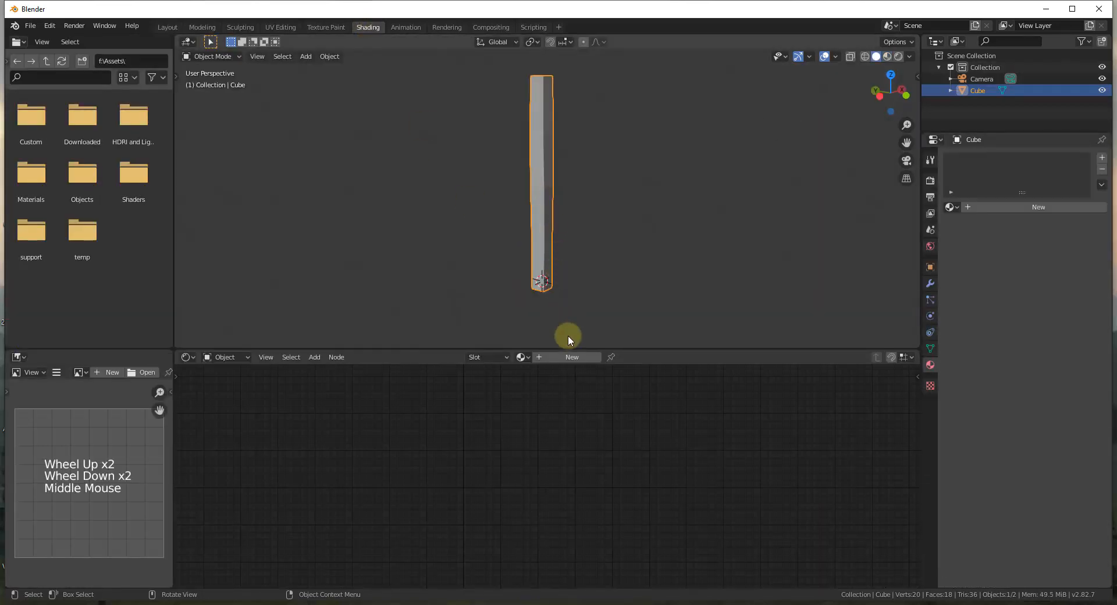
pyautogui.click(570, 357)
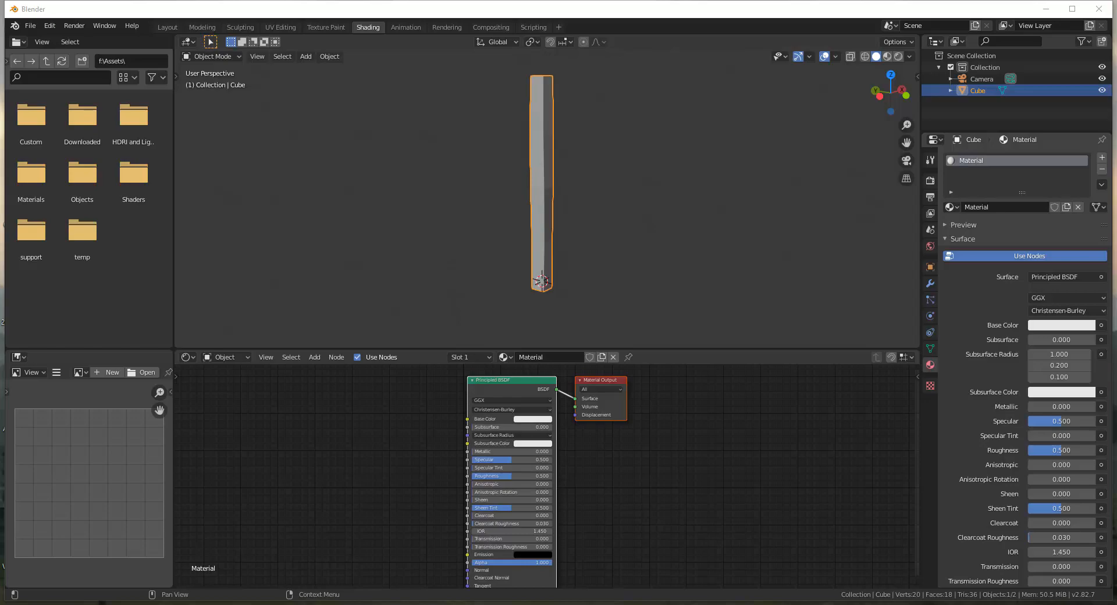
# Switch to the browser and examine the WoodPlanksOld0280 and WoodEnds0084 textures, along with the combined WoodTexturesForFence.jpg image.
pyautogui.hotkey('alt', 'Tab')
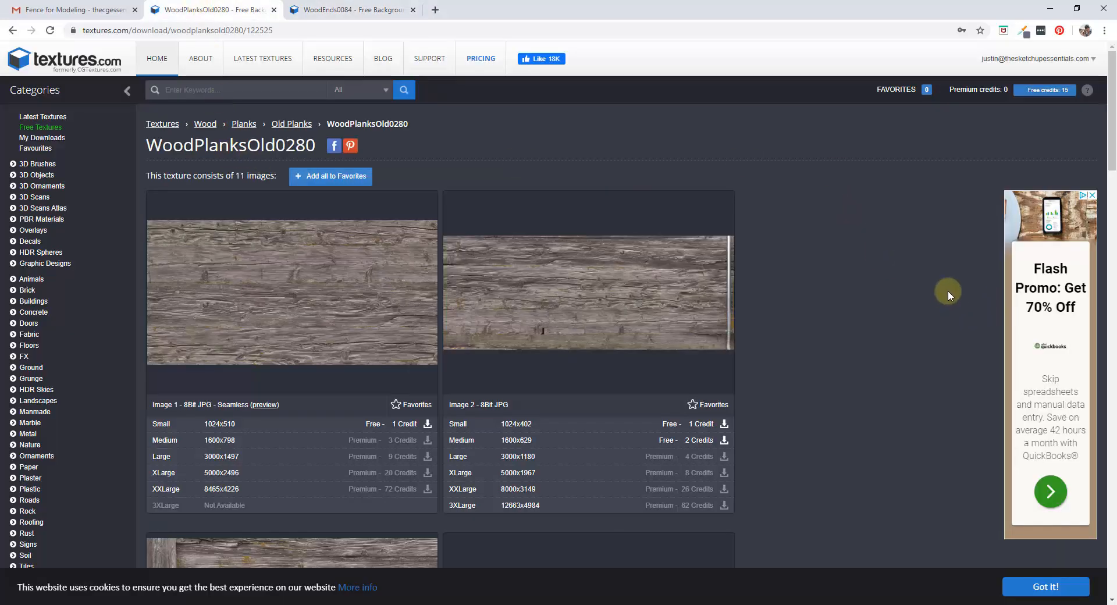
pyautogui.scroll(-3, 277, 369)
pyautogui.scroll(1, 372, 376)
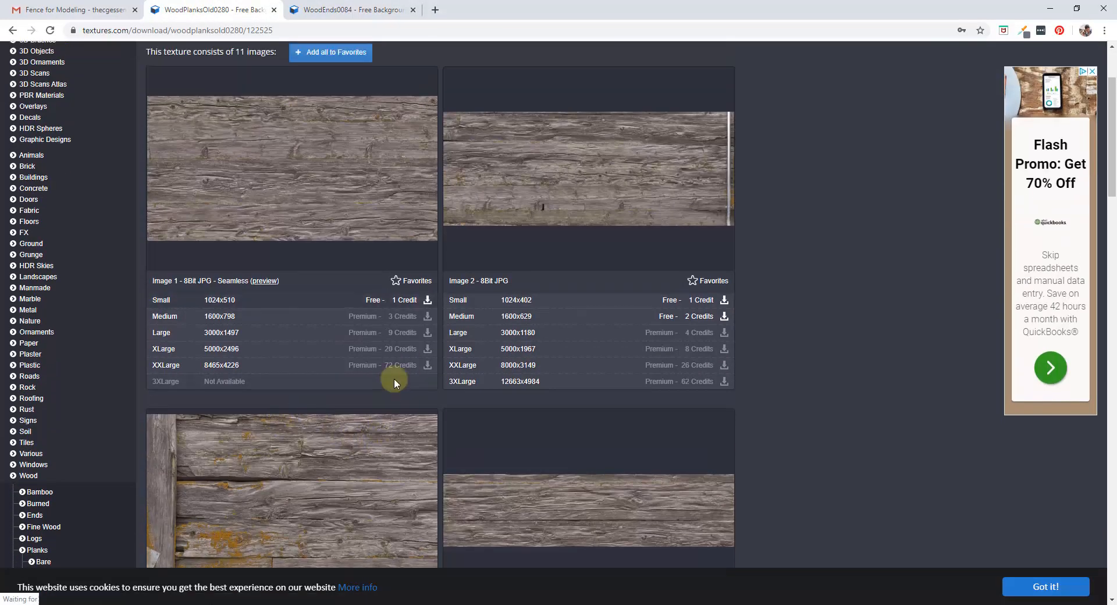
pyautogui.scroll(-1, 578, 378)
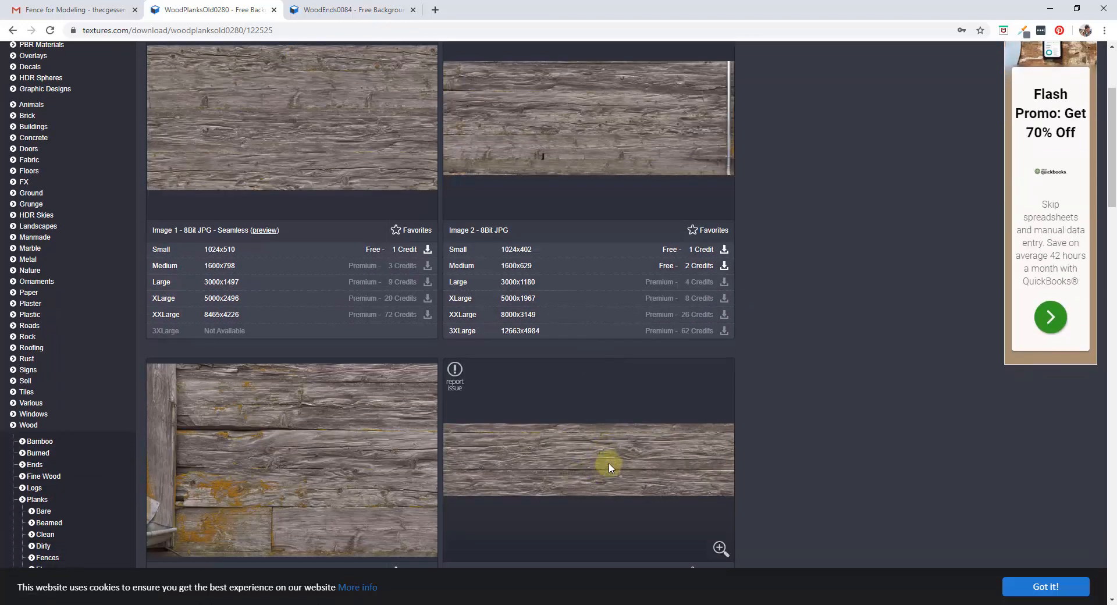
pyautogui.scroll(2, 608, 463)
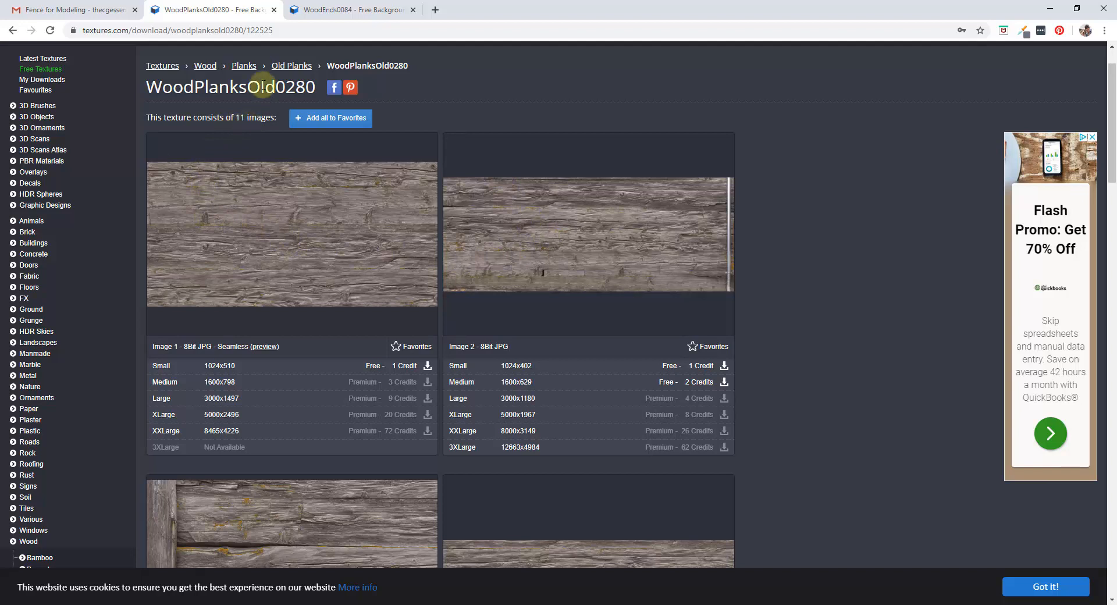
pyautogui.click(368, 8)
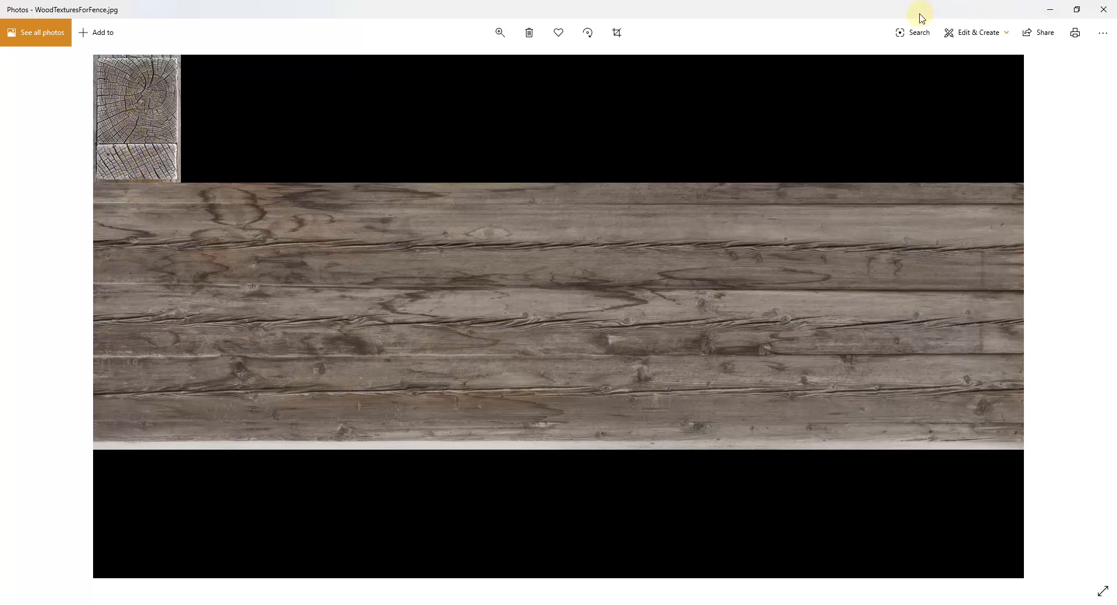
pyautogui.moveTo(919, 14); pyautogui.dragTo(1116, 41)
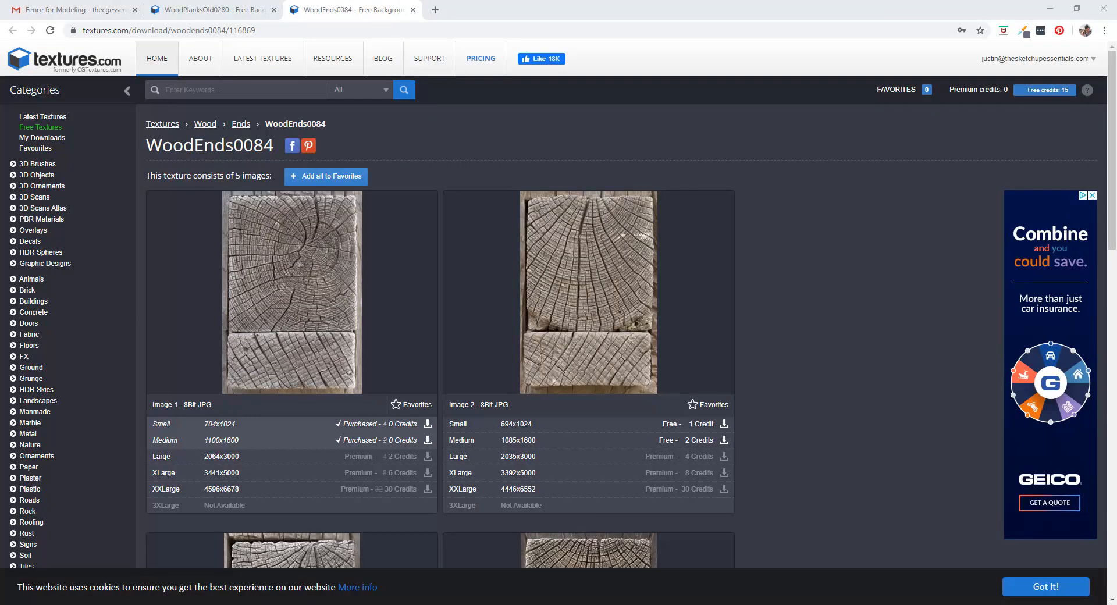
# Bring WoodTexturesForFence.jpg from its folder into Blender's shader editor as an image texture and connect its Color to the Principled BSDF's Base Color.
pyautogui.moveTo(1116, 116); pyautogui.dragTo(1028, 122)
pyautogui.click(759, 320)
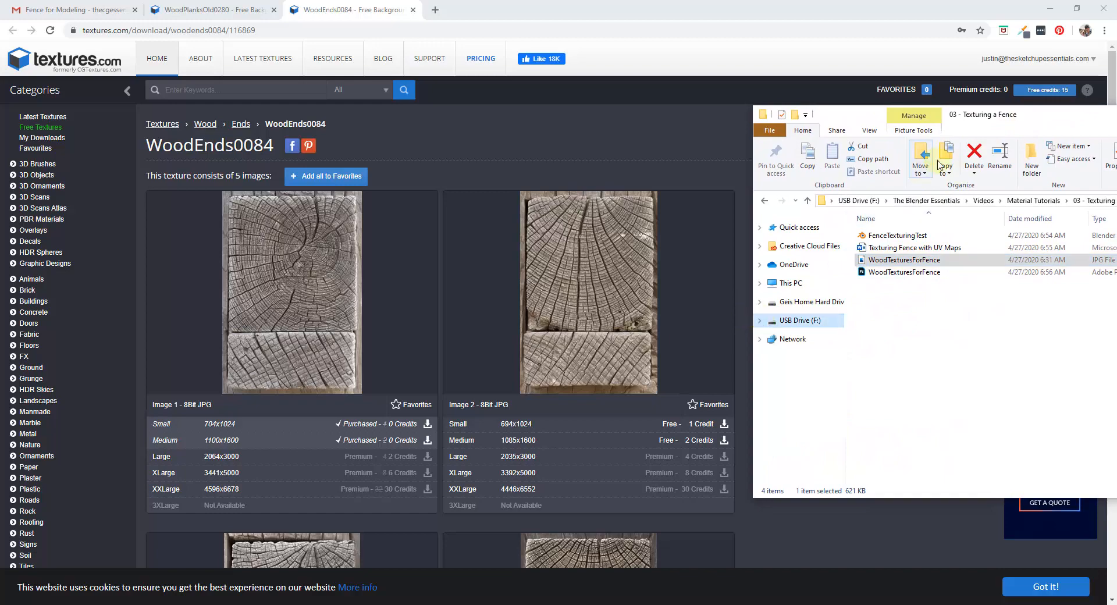
pyautogui.click(1050, 8)
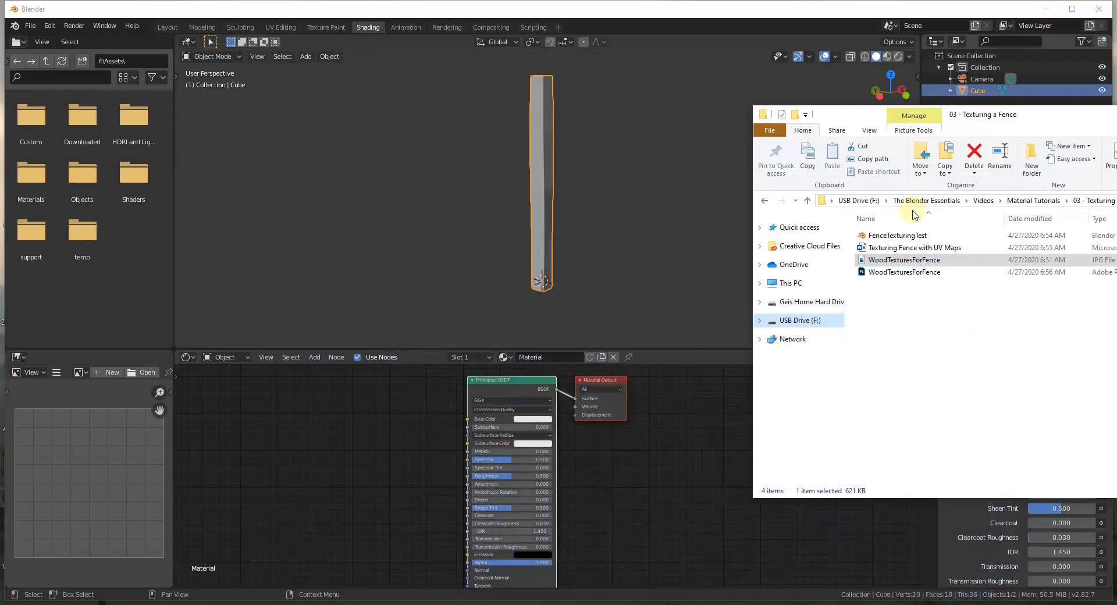
pyautogui.moveTo(904, 259); pyautogui.dragTo(344, 411)
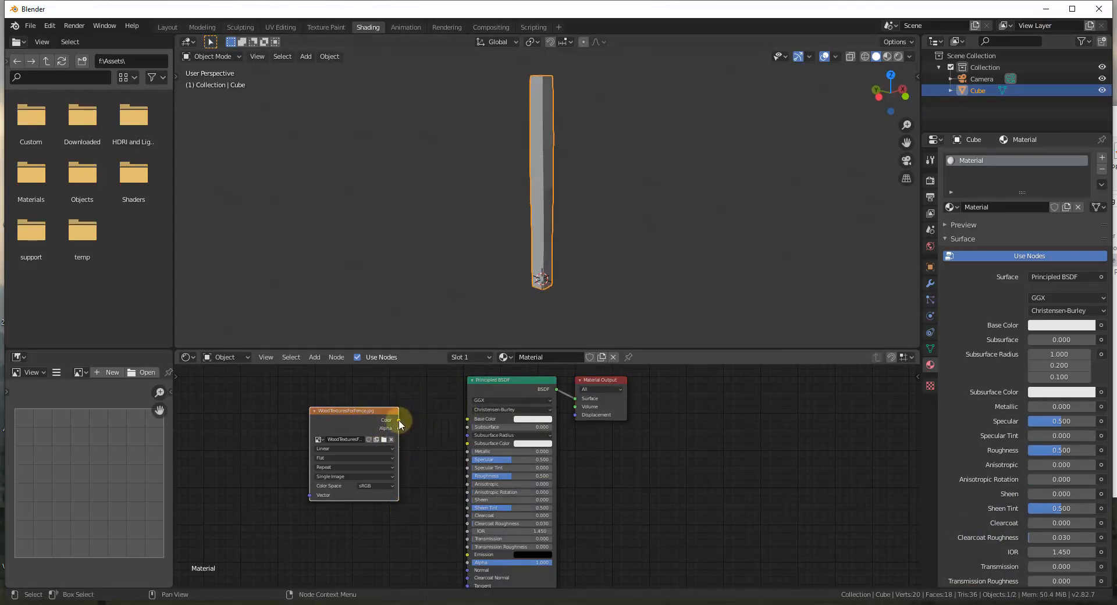
pyautogui.moveTo(398, 420); pyautogui.dragTo(467, 419)
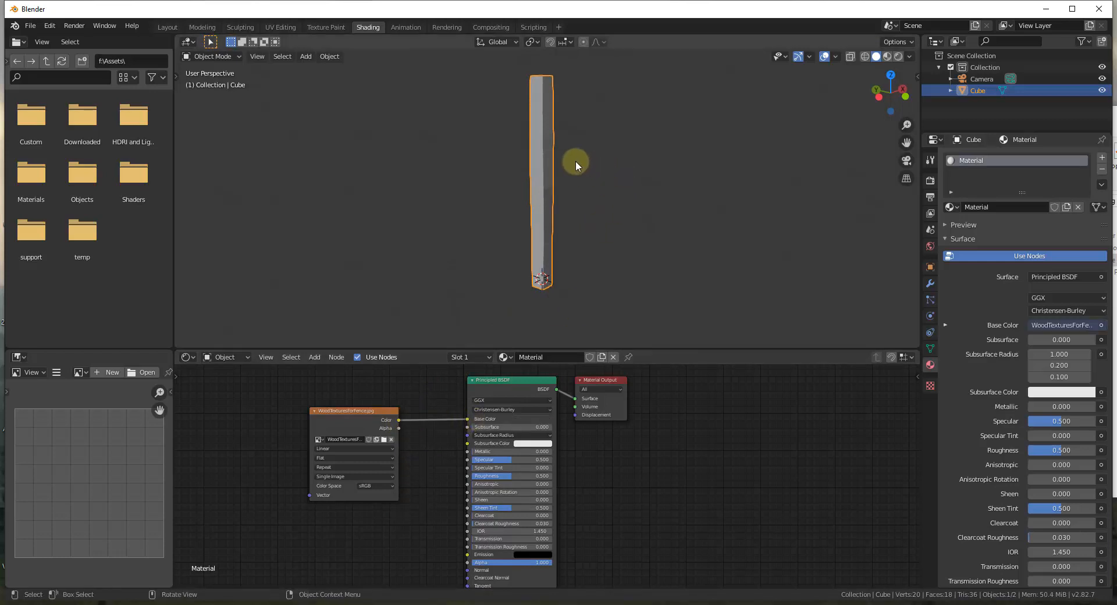
# Switch the viewport to Material Preview and examine from several sides how the wood texture lies on the post.
pyautogui.scroll(1, 557, 131)
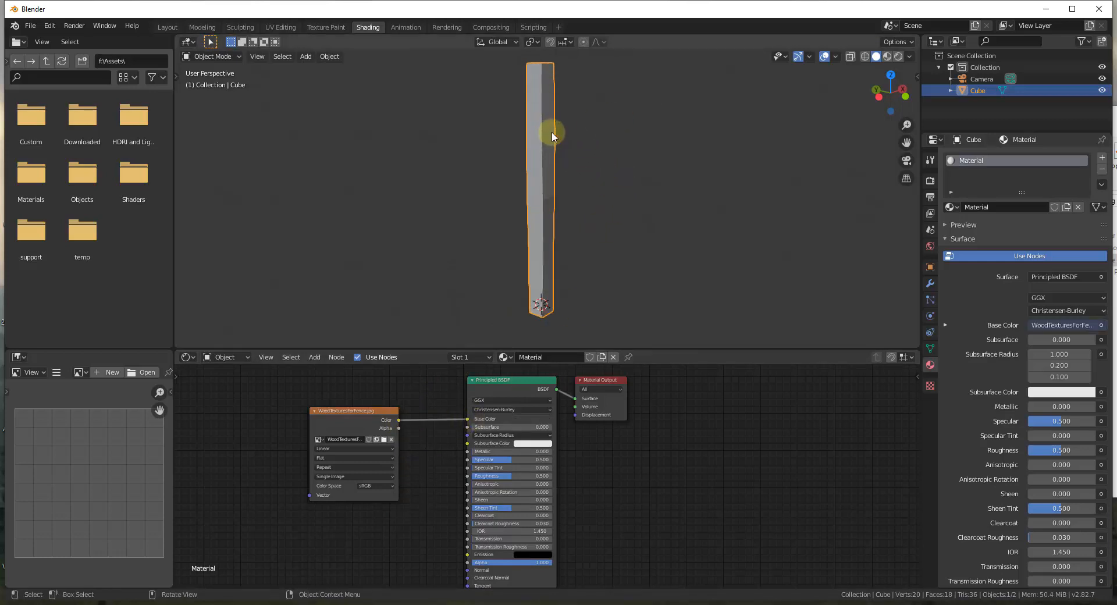
pyautogui.click(887, 56)
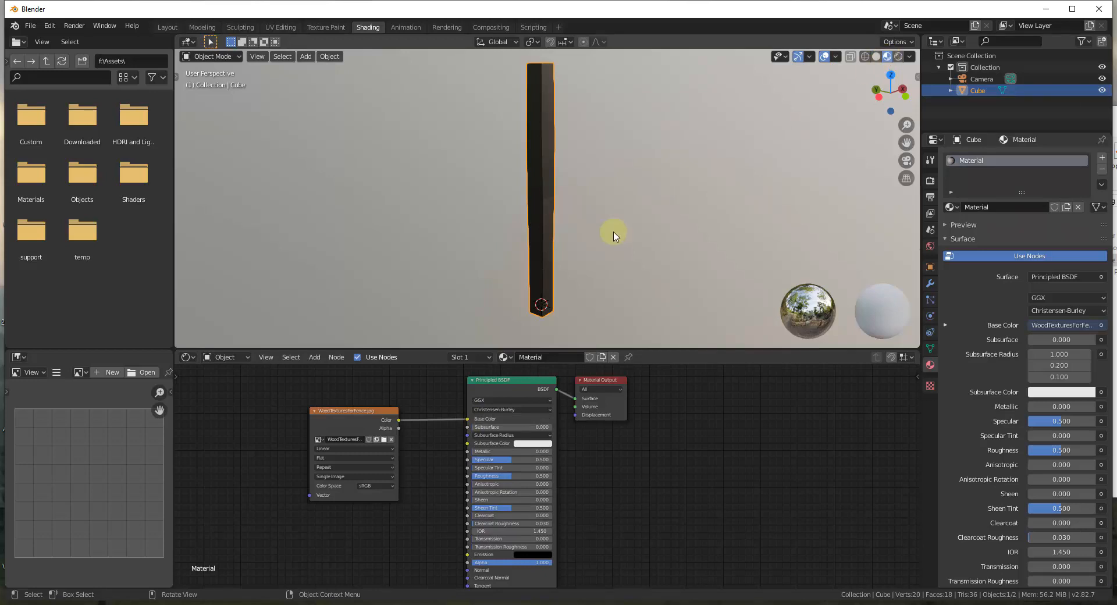
pyautogui.moveTo(613, 235); pyautogui.dragTo(705, 227, button='middle')
pyautogui.scroll(8, 546, 224)
pyautogui.scroll(-8, 551, 225)
pyautogui.scroll(3, 552, 213)
pyautogui.scroll(4, 555, 233)
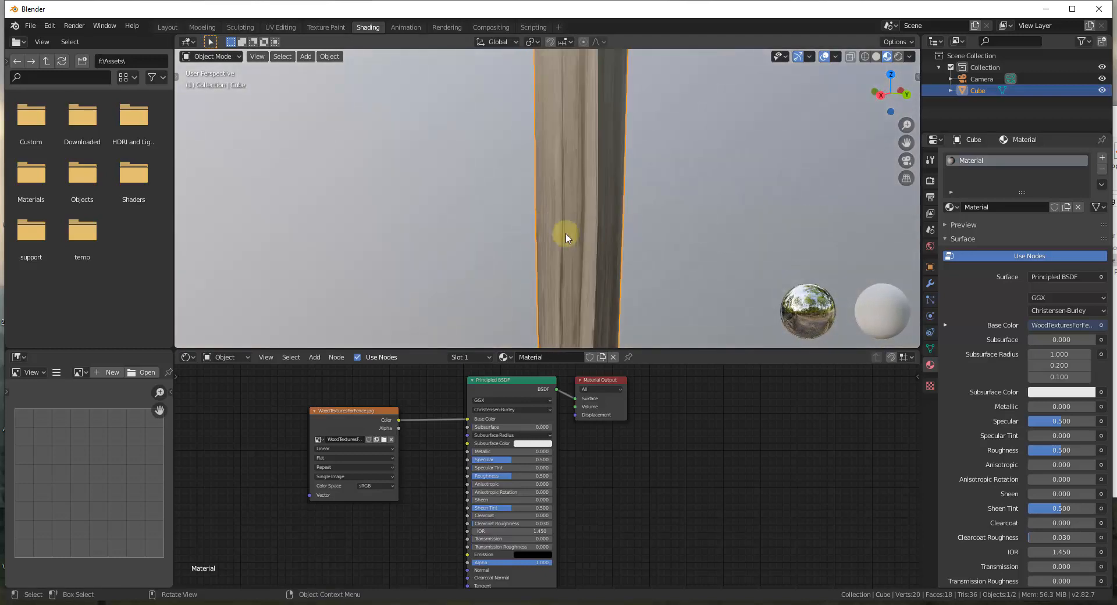
pyautogui.moveTo(565, 237); pyautogui.dragTo(534, 254, button='middle')
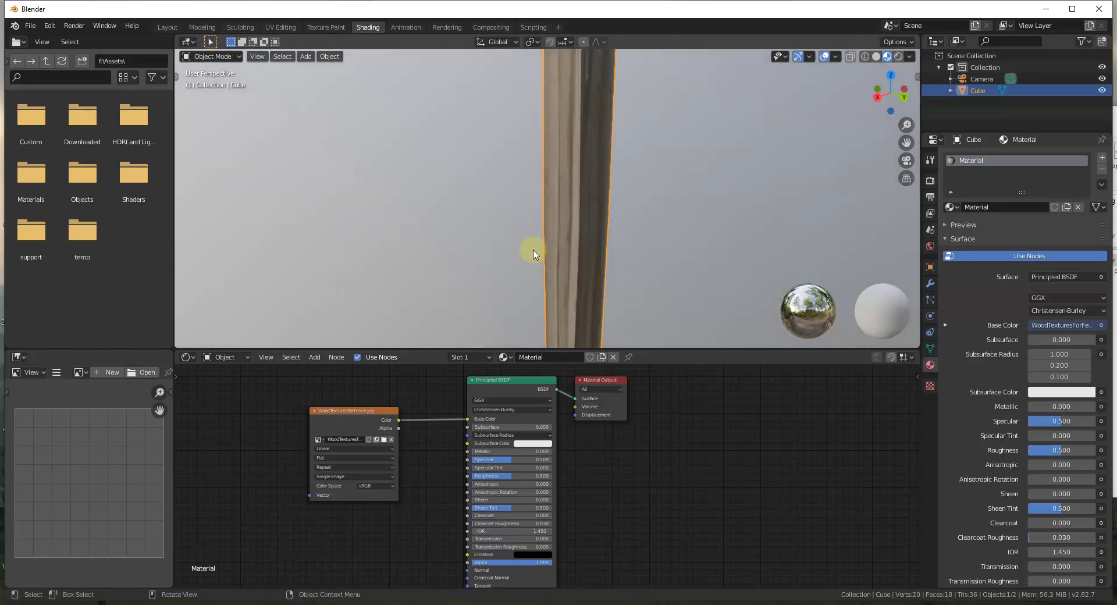
pyautogui.scroll(-3, 586, 205)
pyautogui.scroll(-2, 568, 164)
pyautogui.scroll(2, 575, 226)
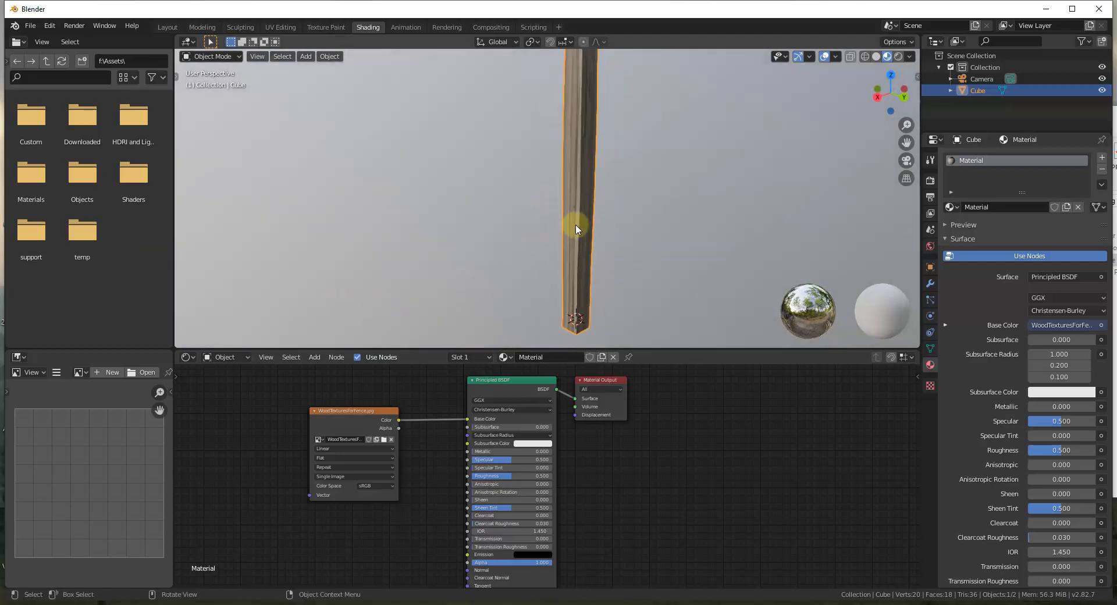
pyautogui.moveTo(519, 243); pyautogui.dragTo(668, 184, button='middle')
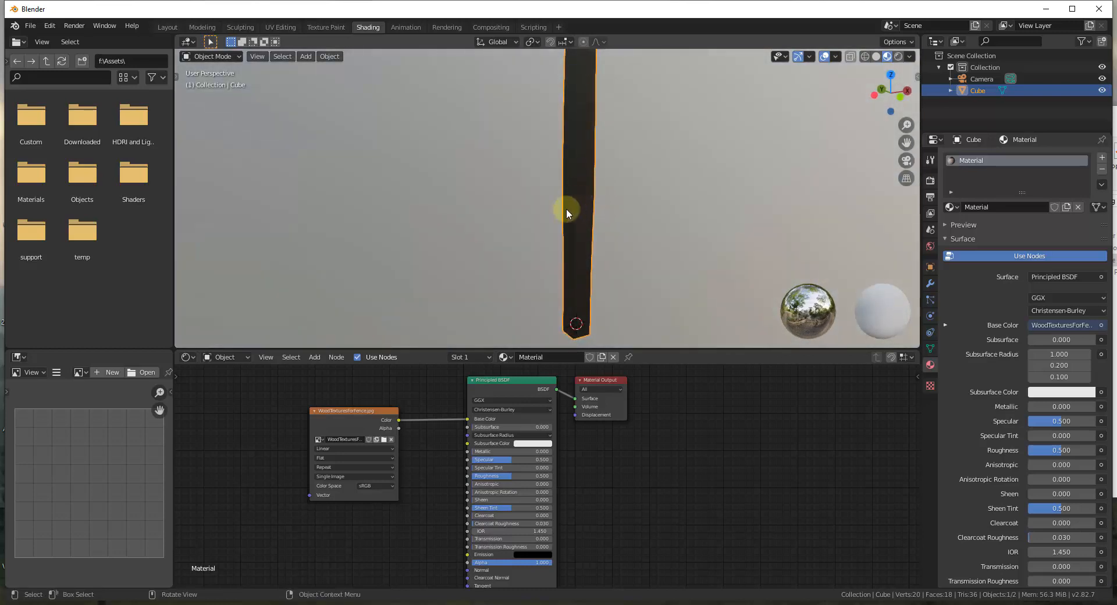
pyautogui.scroll(-2, 570, 215)
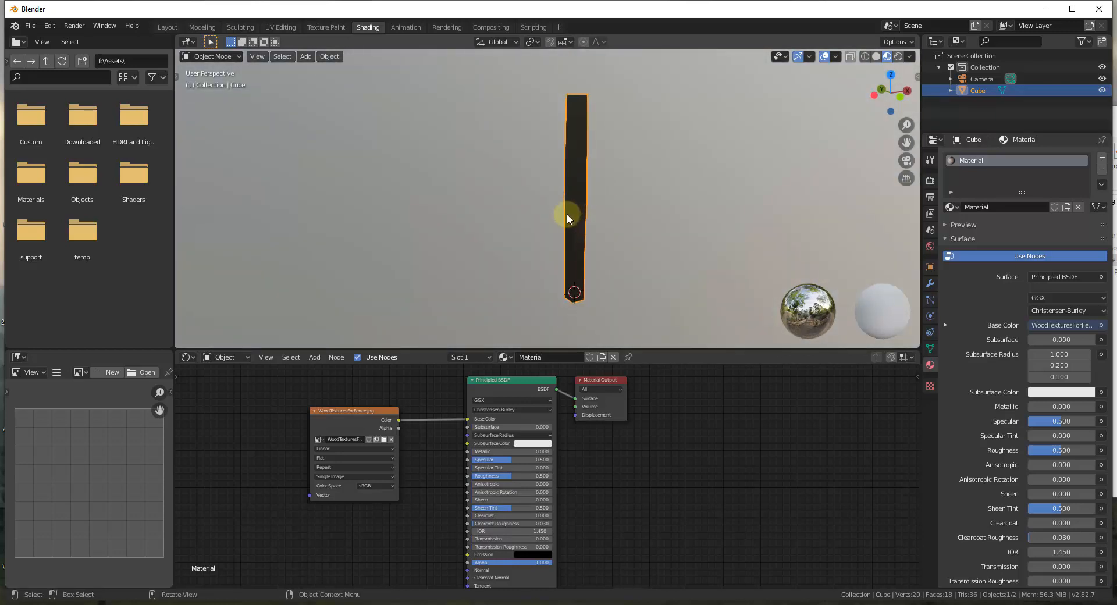
# Switch to the UV Editing workspace and show the post there in Material Preview.
pyautogui.scroll(1, 566, 214)
pyautogui.moveTo(570, 254); pyautogui.dragTo(626, 306, button='middle')
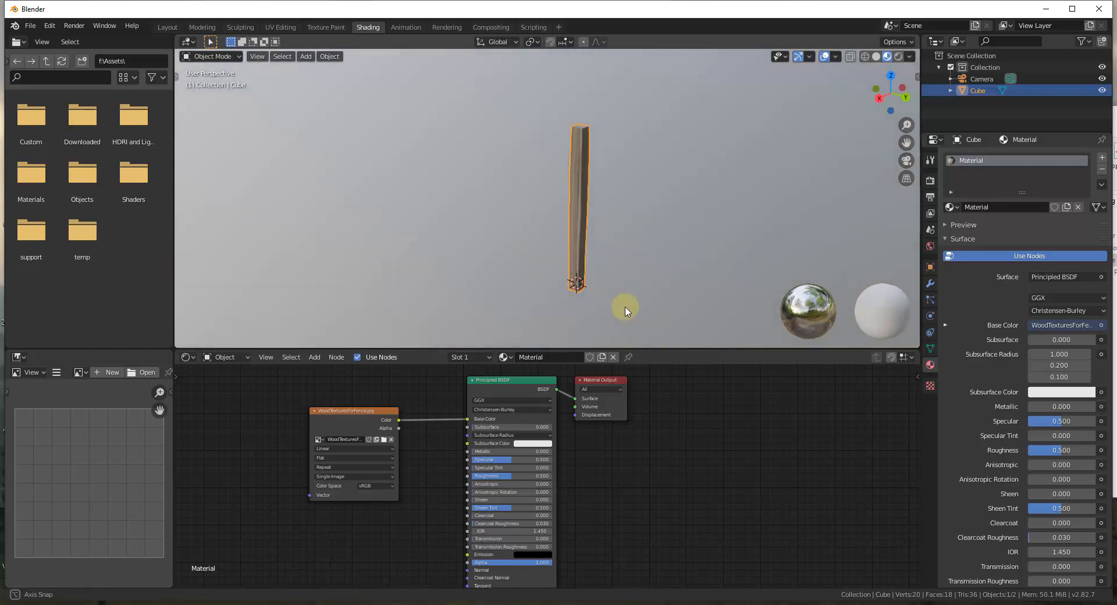
pyautogui.moveTo(585, 239); pyautogui.dragTo(593, 215, button='middle')
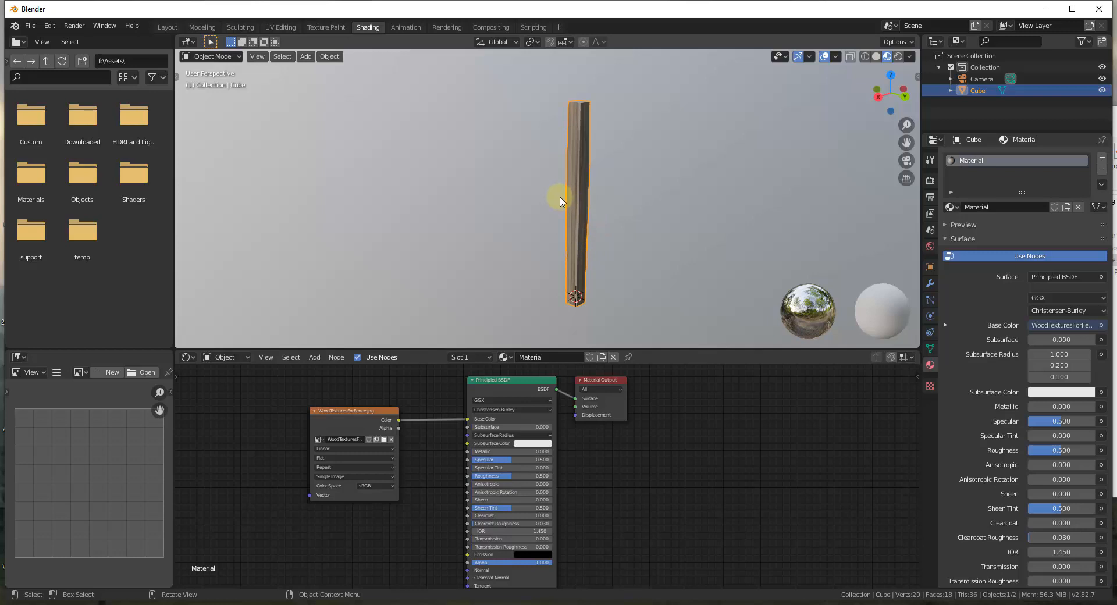
pyautogui.click(278, 27)
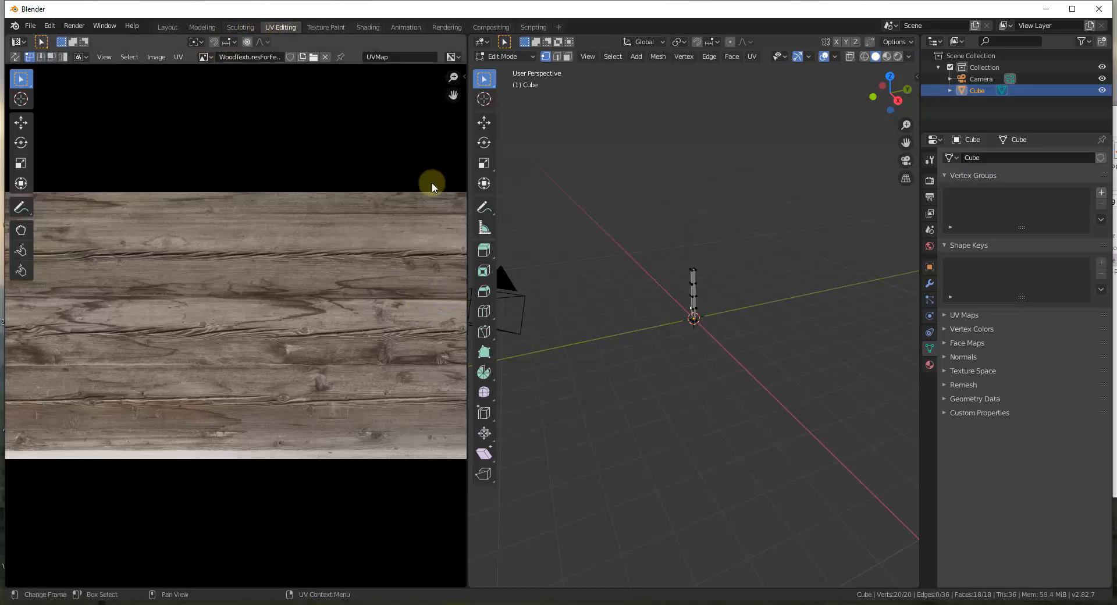
pyautogui.scroll(5, 708, 294)
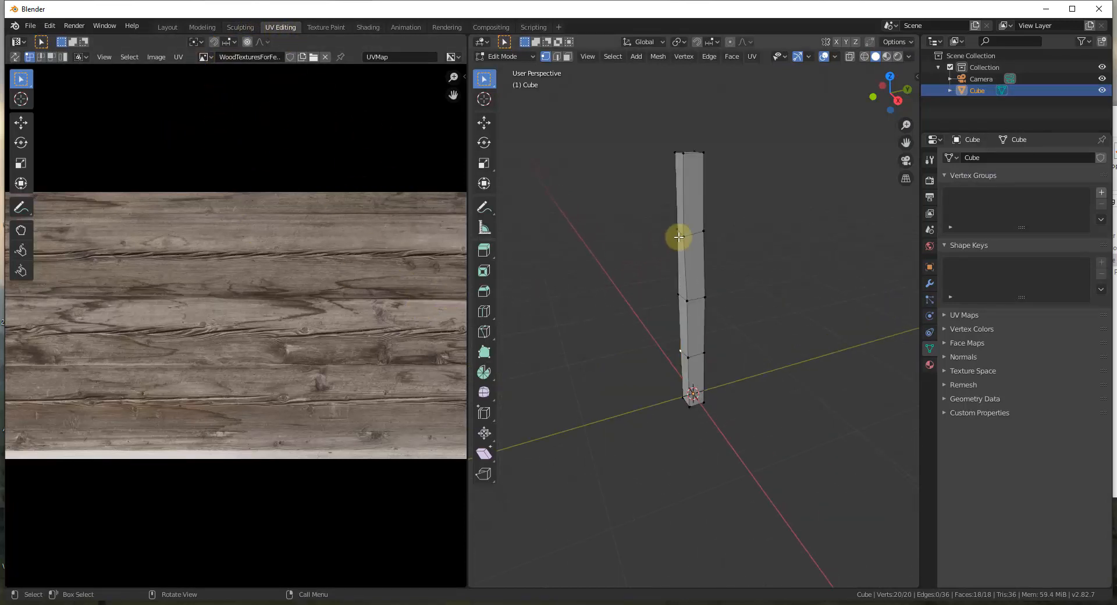
pyautogui.click(886, 56)
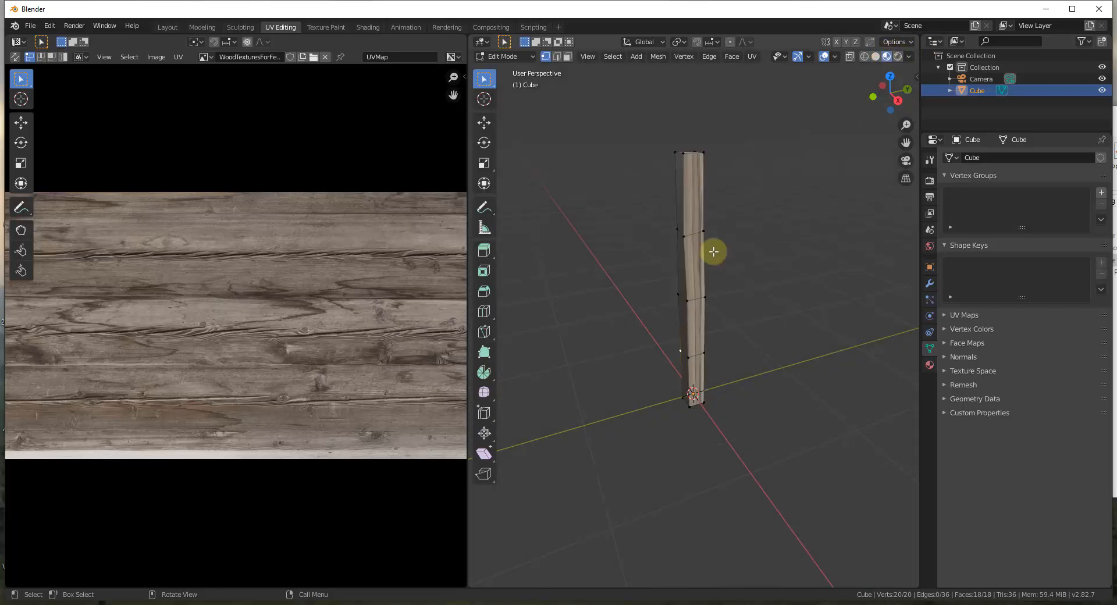
pyautogui.moveTo(690, 258); pyautogui.dragTo(776, 217, button='middle')
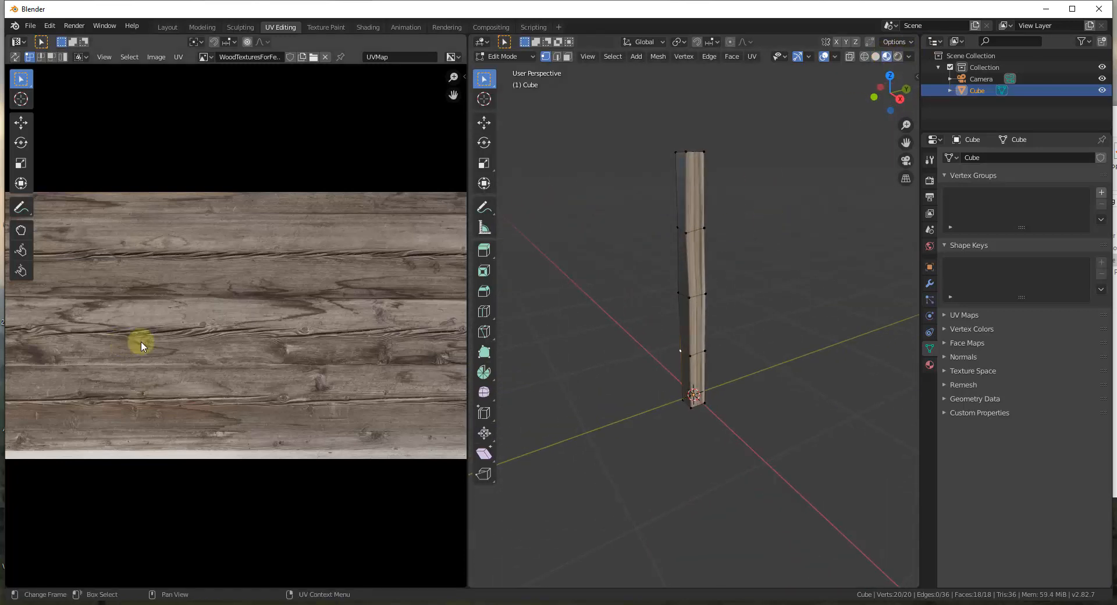
# Display the whole WoodTexturesForFence.jpg image in the UV editor.
pyautogui.scroll(-2, 297, 291)
pyautogui.scroll(-2, 277, 321)
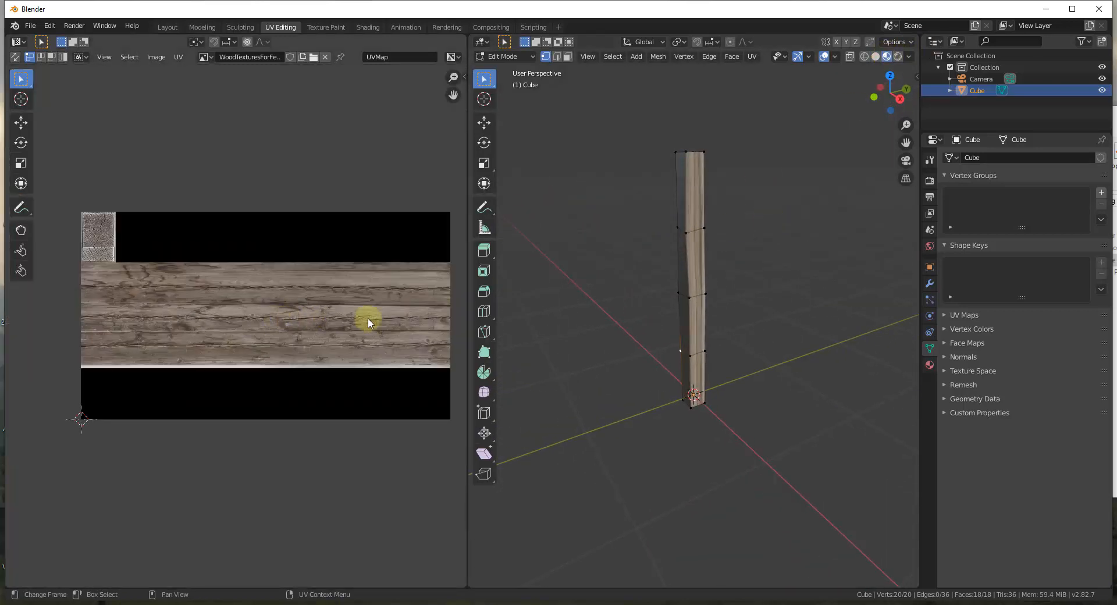
pyautogui.click(212, 57)
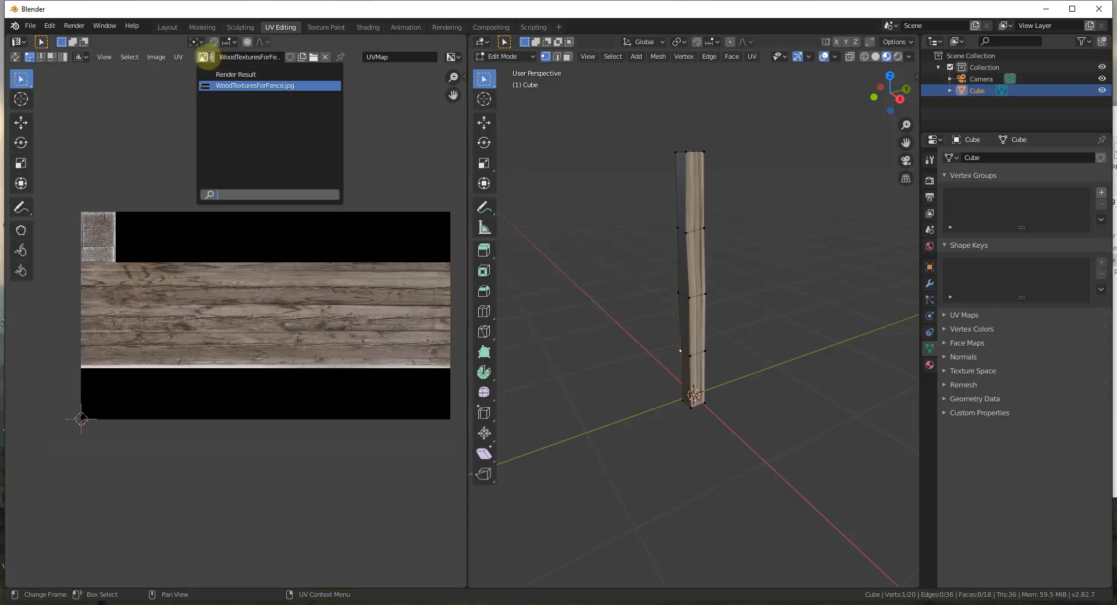
pyautogui.click(232, 86)
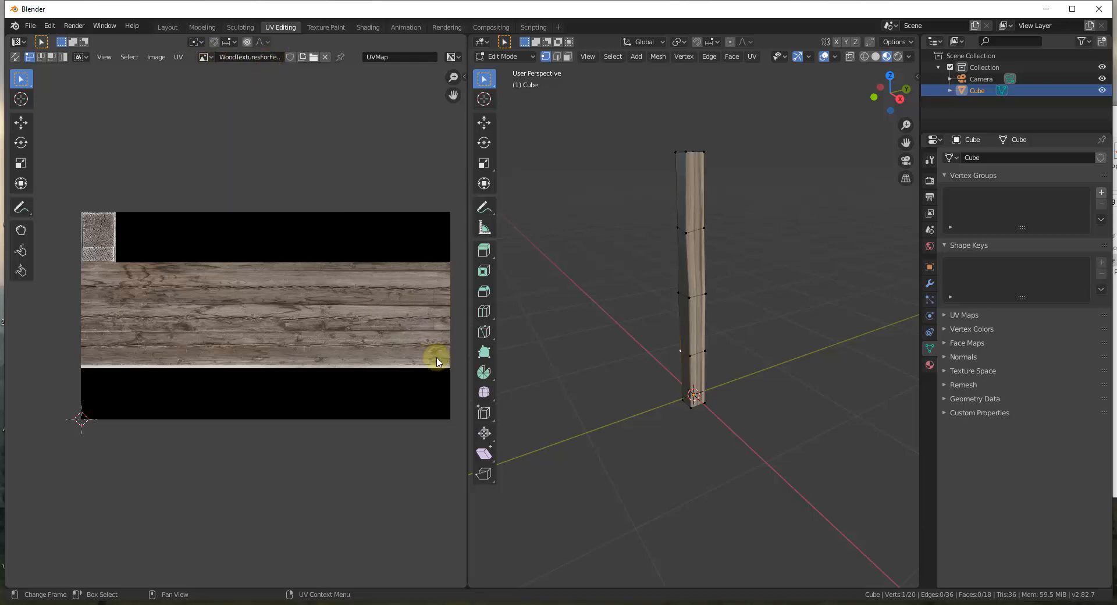
# Select the faces along two adjacent sides of the post, then the whole mesh, to examine their UV layout over the image.
pyautogui.moveTo(669, 232); pyautogui.dragTo(691, 219, button='middle')
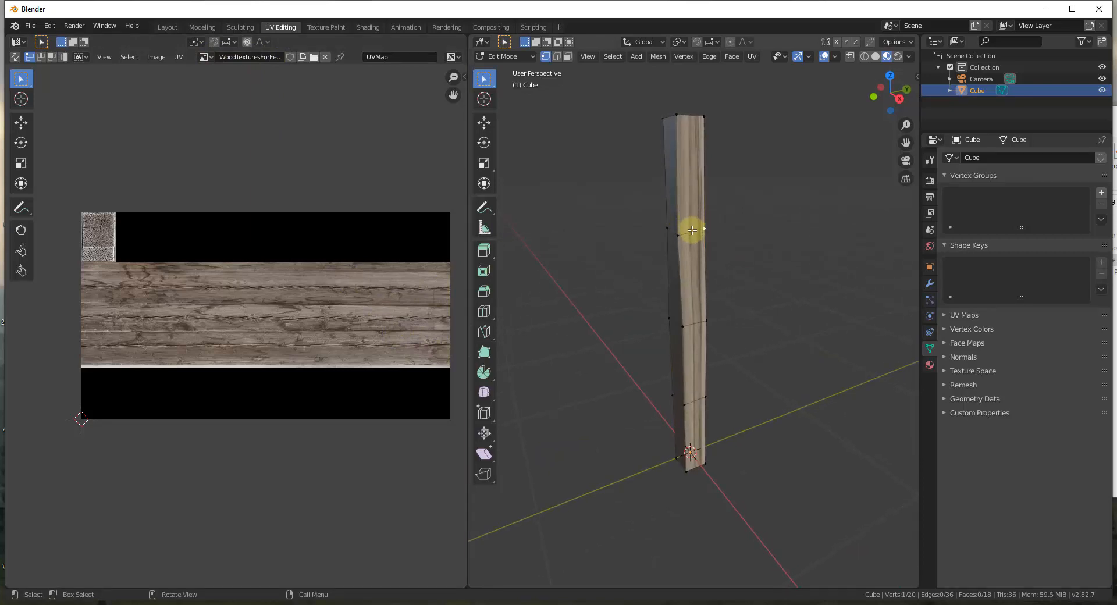
pyautogui.click(691, 218)
pyautogui.keyDown('shift'); pyautogui.click(698, 290); pyautogui.keyUp('shift')
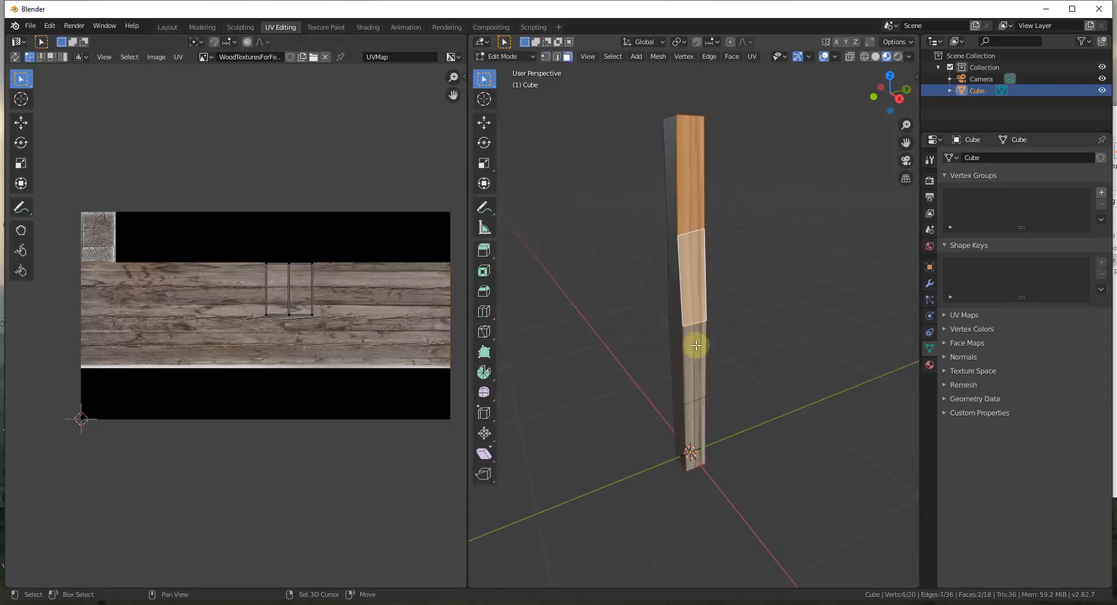
pyautogui.keyDown('shift'); pyautogui.click(696, 363); pyautogui.keyUp('shift')
pyautogui.keyDown('shift'); pyautogui.click(690, 437); pyautogui.keyUp('shift')
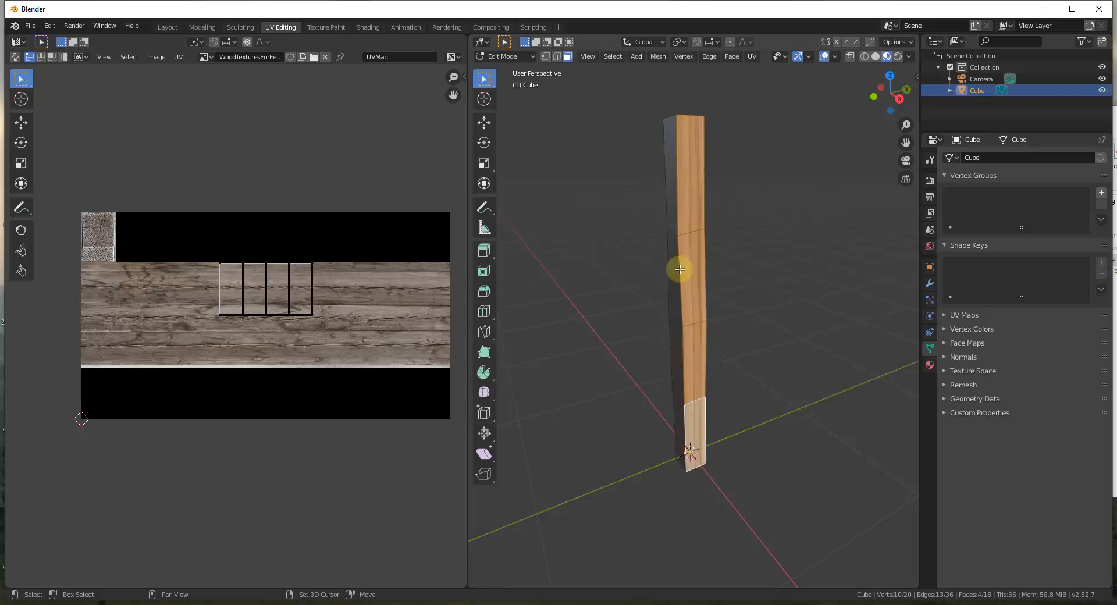
pyautogui.keyDown('shift'); pyautogui.click(676, 433); pyautogui.keyUp('shift')
pyautogui.keyDown('shift'); pyautogui.click(676, 365); pyautogui.keyUp('shift')
pyautogui.keyDown('shift'); pyautogui.click(677, 267); pyautogui.keyUp('shift')
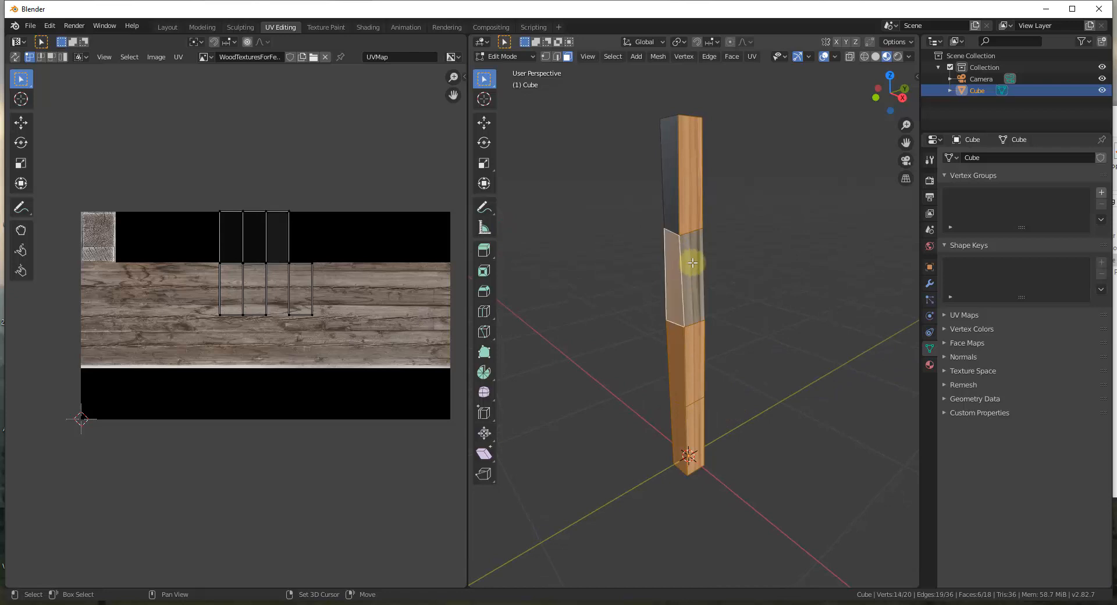
pyautogui.keyDown('shift'); pyautogui.click(666, 204); pyautogui.keyUp('shift')
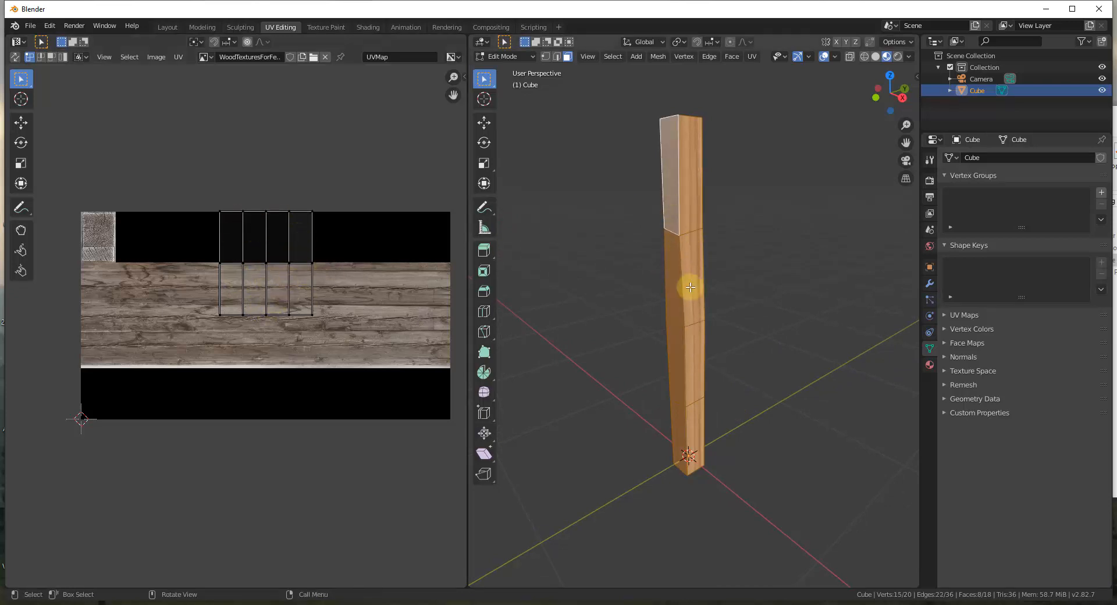
pyautogui.press('a')
pyautogui.scroll(-3, 690, 289)
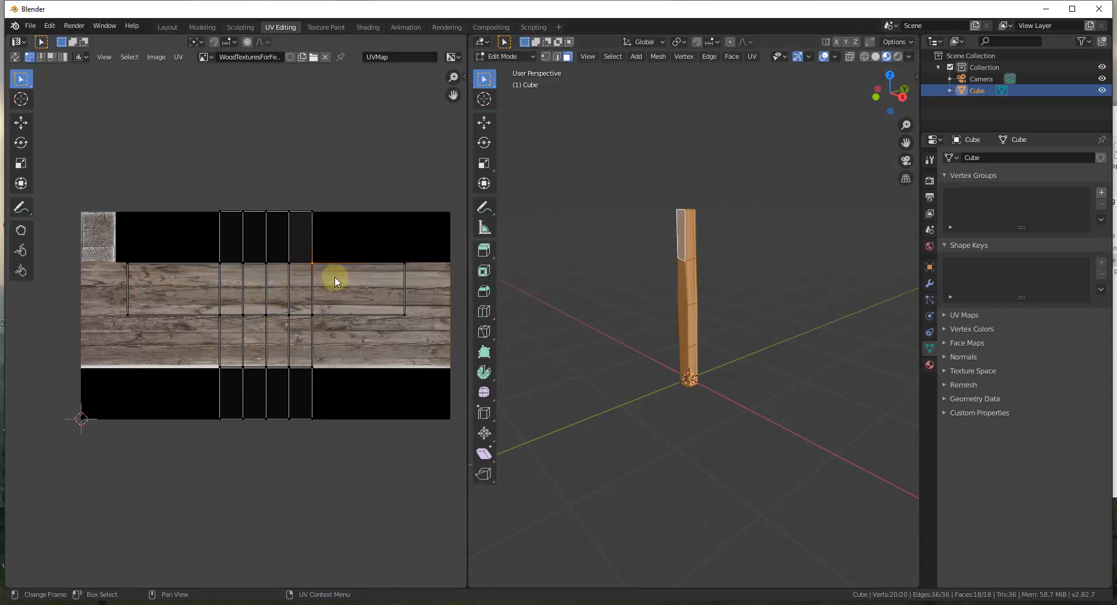
pyautogui.click(352, 284)
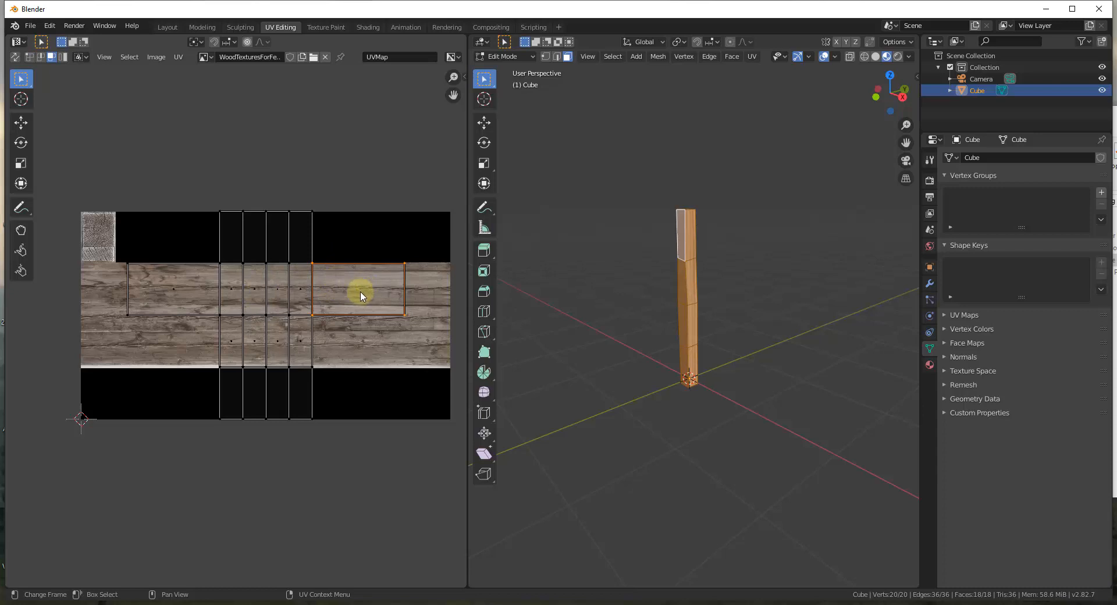
pyautogui.press('g')
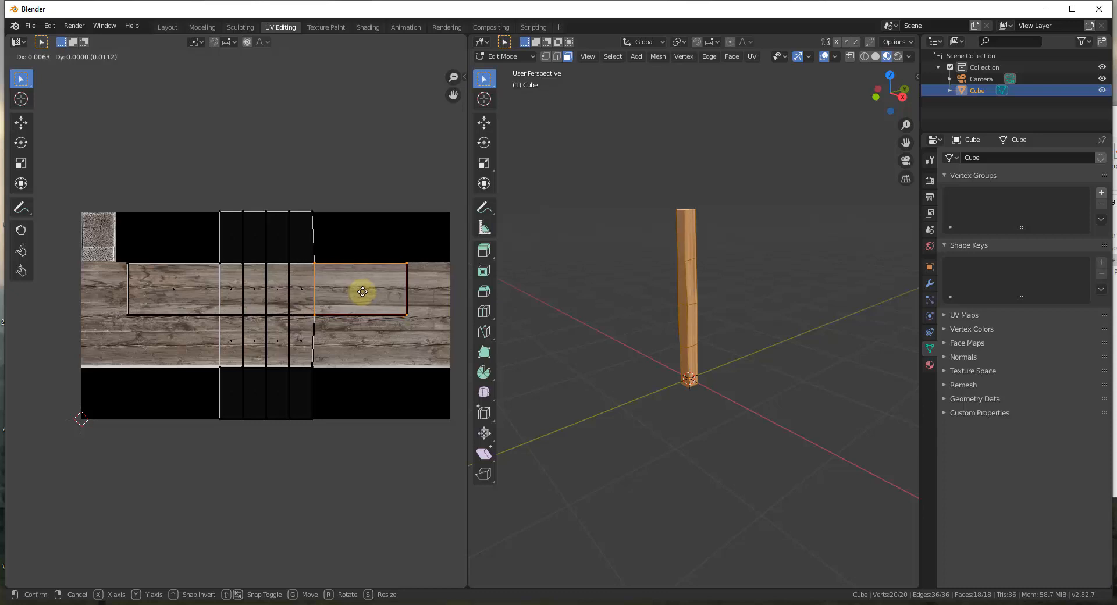
pyautogui.click(362, 291)
# Scale the post's entire UV layout down to about half size so it fits within the wood plank strip.
pyautogui.press('a')
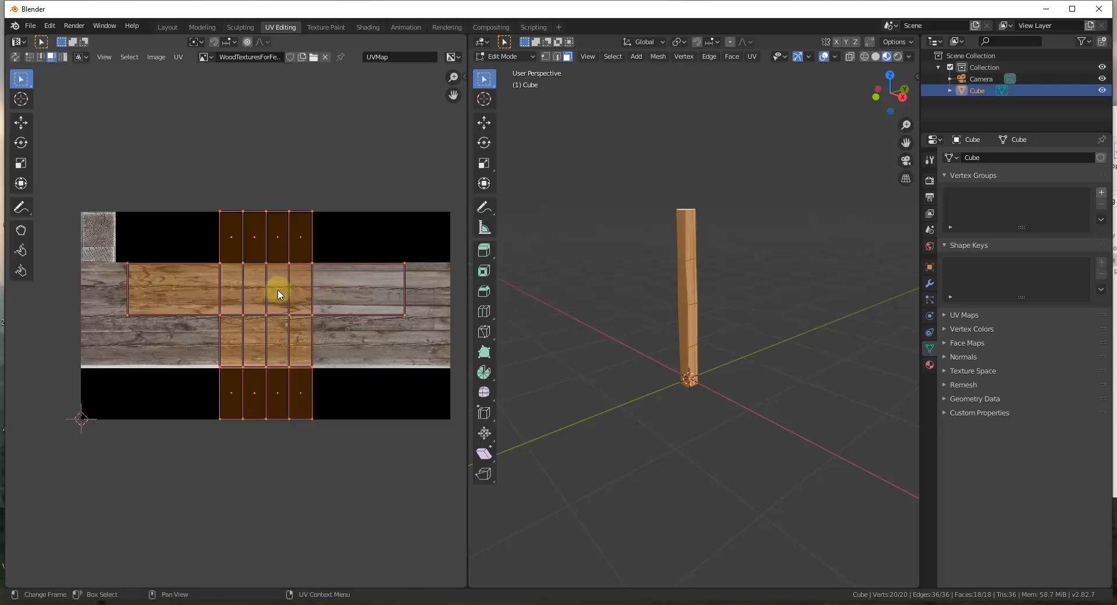
pyautogui.press('s')
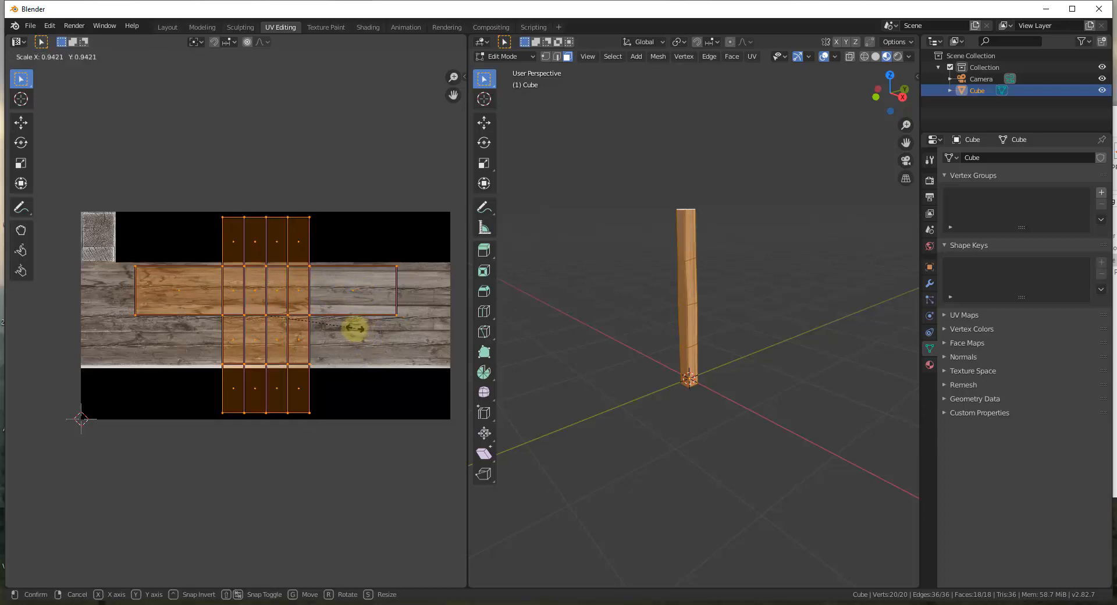
pyautogui.click(314, 321)
pyautogui.press('s')
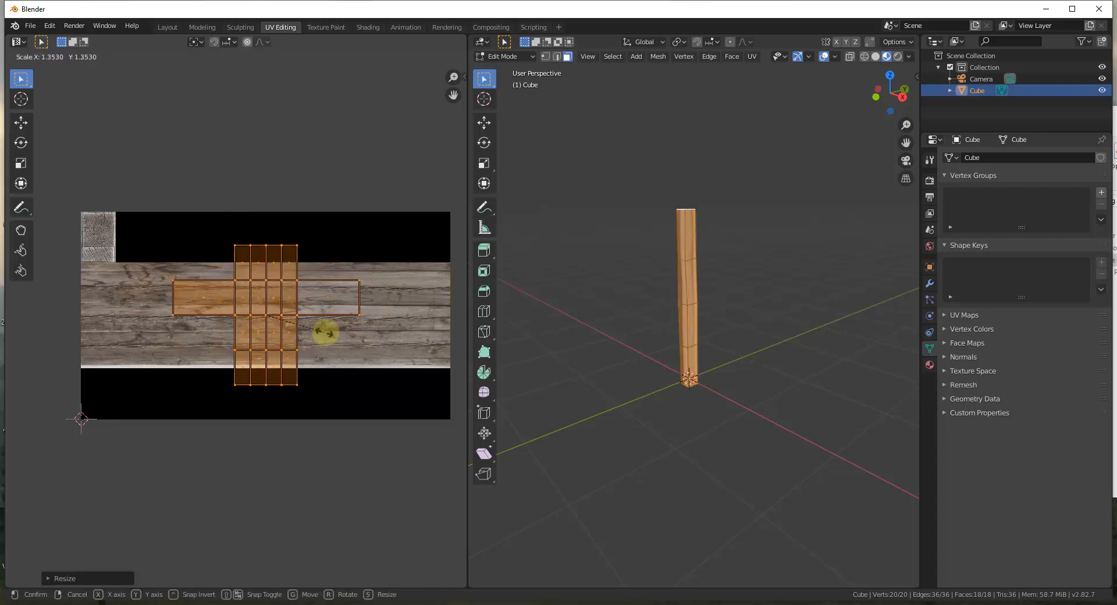
pyautogui.click(306, 335)
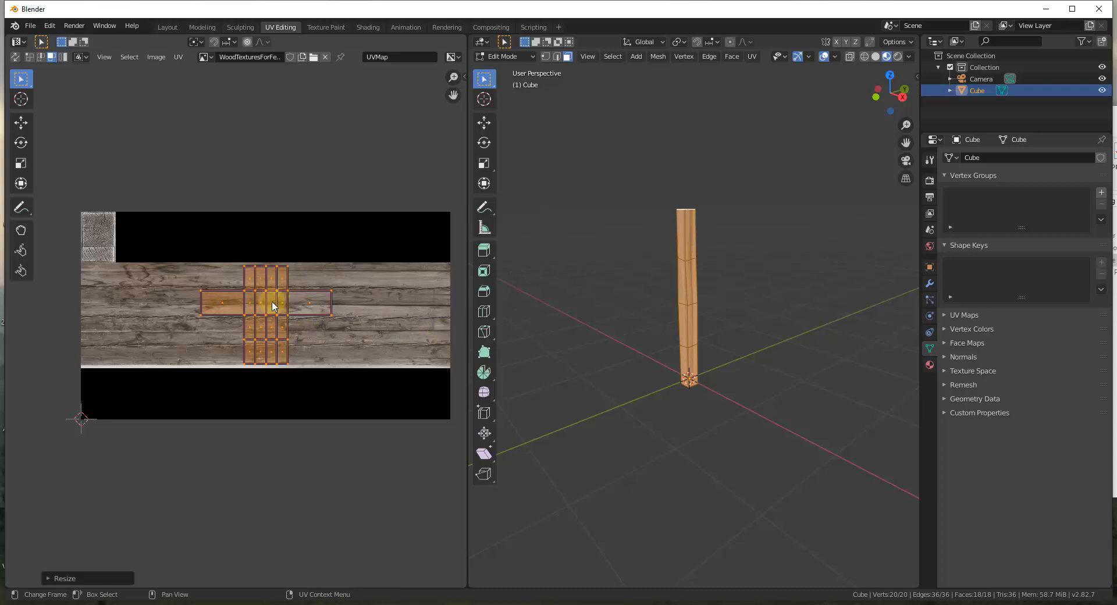
# Deselect the mesh and inspect how the rescaled wood texture looks on another side of the post.
pyautogui.scroll(3, 272, 301)
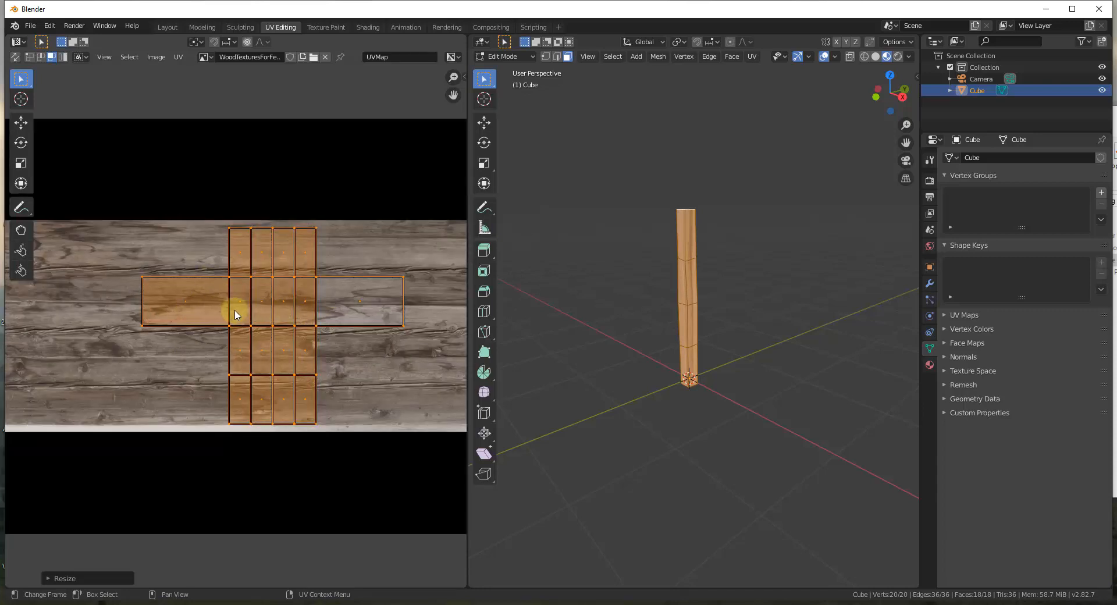
pyautogui.scroll(3, 700, 261)
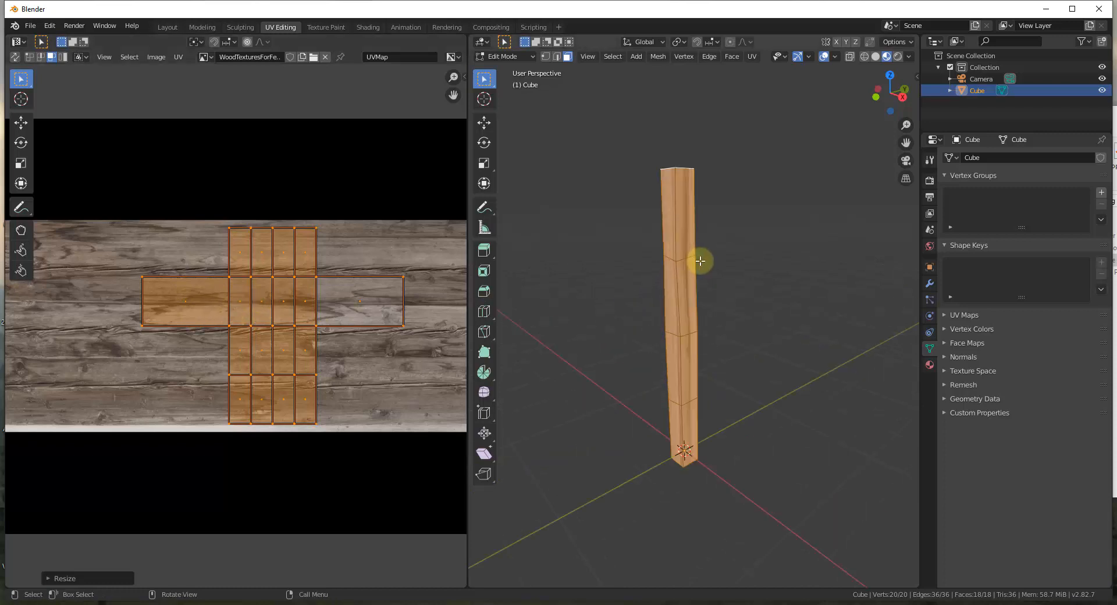
pyautogui.moveTo(700, 261); pyautogui.dragTo(835, 285, button='middle')
pyautogui.click(836, 285)
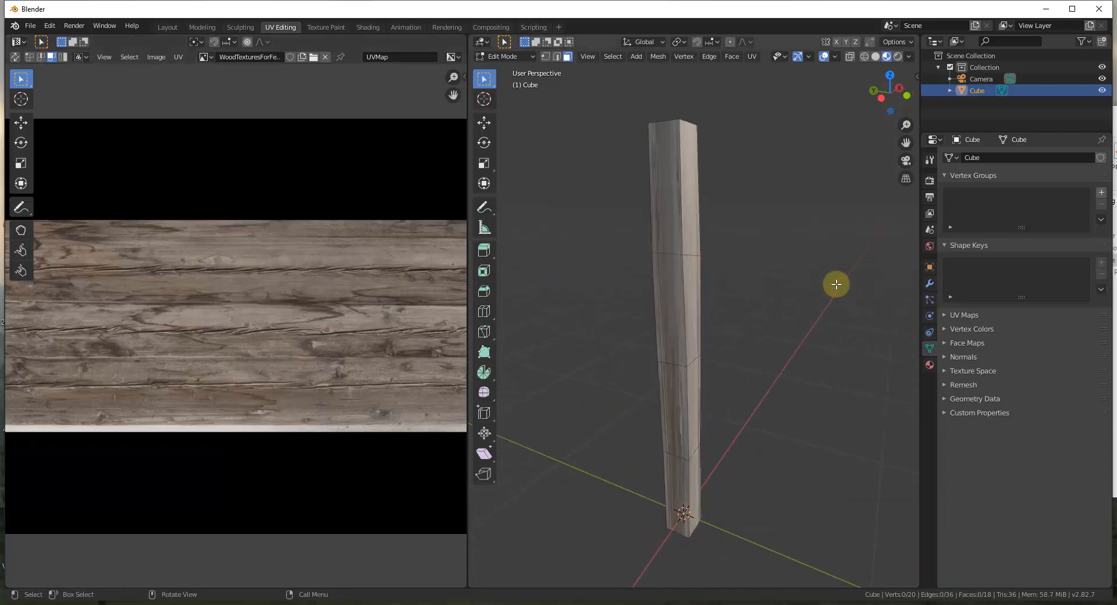
pyautogui.scroll(2, 673, 291)
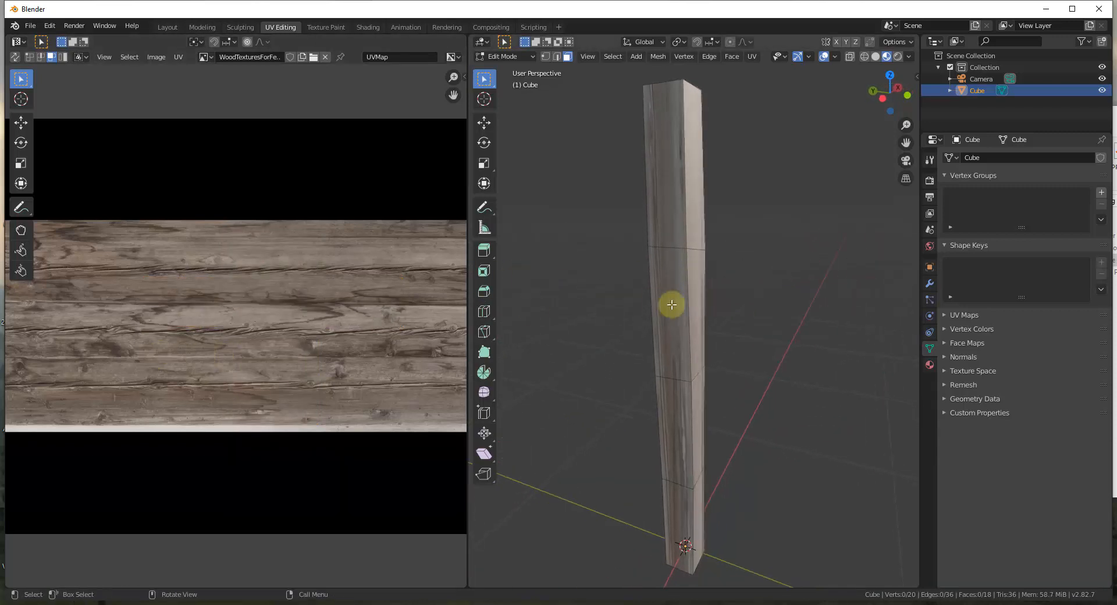
pyautogui.click(672, 305)
pyautogui.press('s')
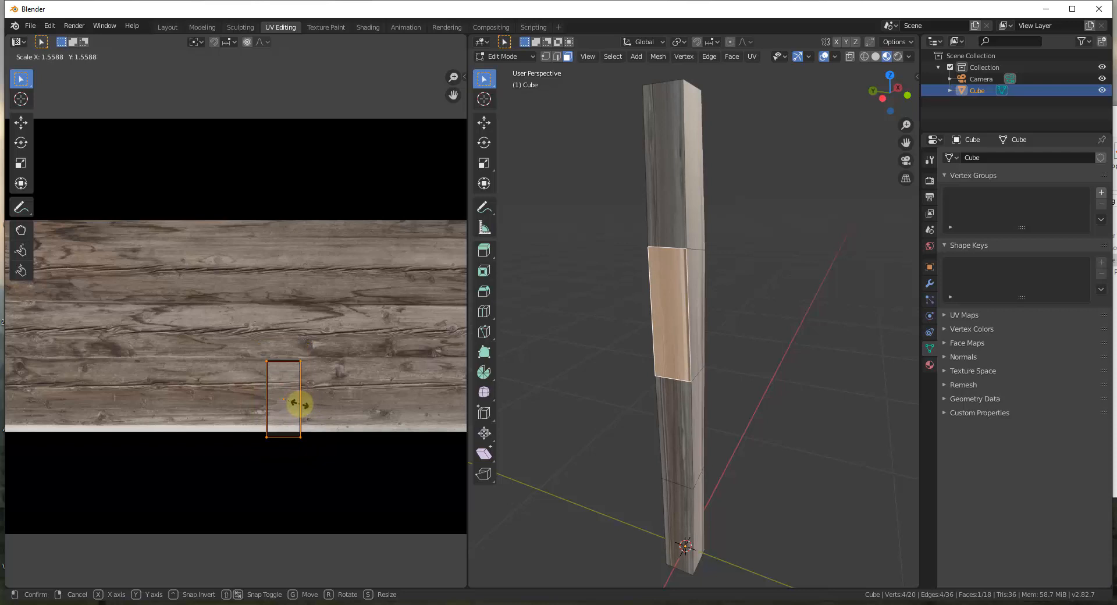
pyautogui.click(293, 403)
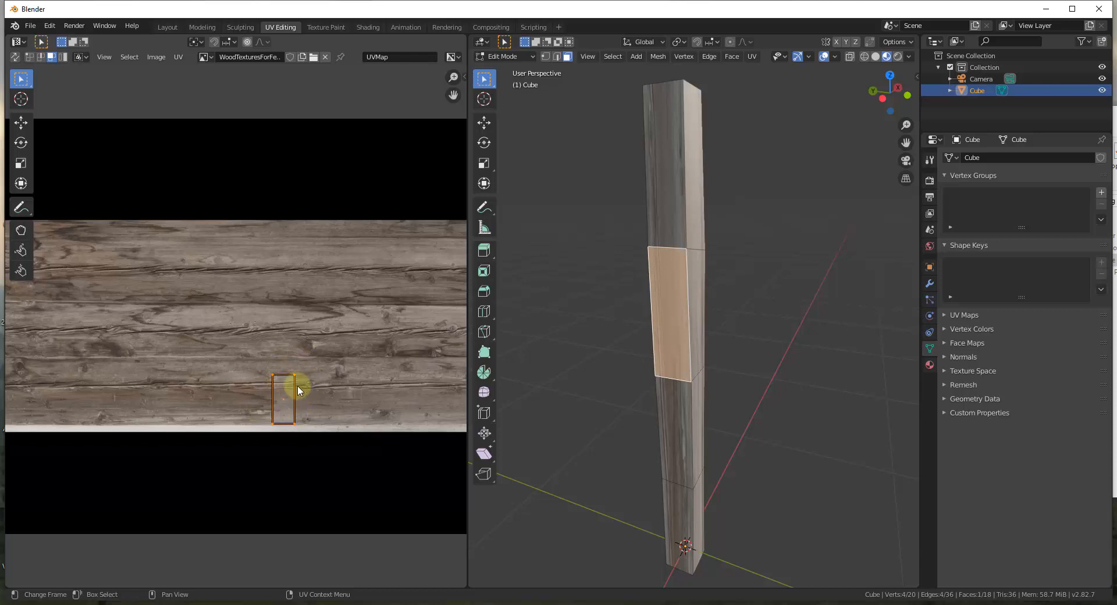
# Select all of the post's faces and examine how the complete UV layout sits on the plank image.
pyautogui.scroll(-3, 299, 389)
pyautogui.scroll(1, 399, 394)
pyautogui.scroll(-3, 742, 314)
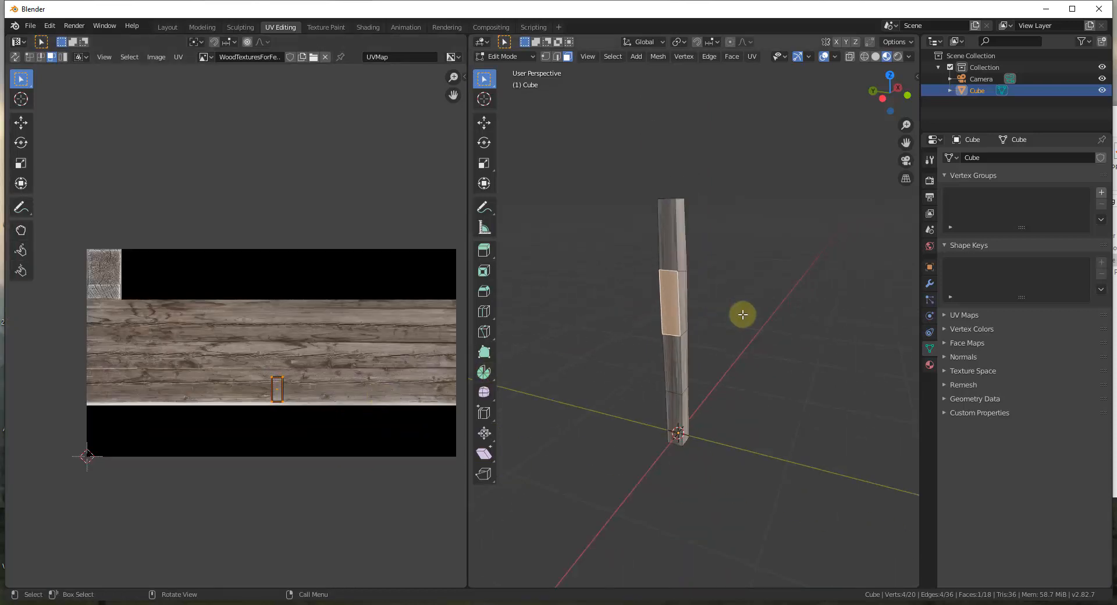
pyautogui.moveTo(742, 314); pyautogui.dragTo(675, 356, button='middle')
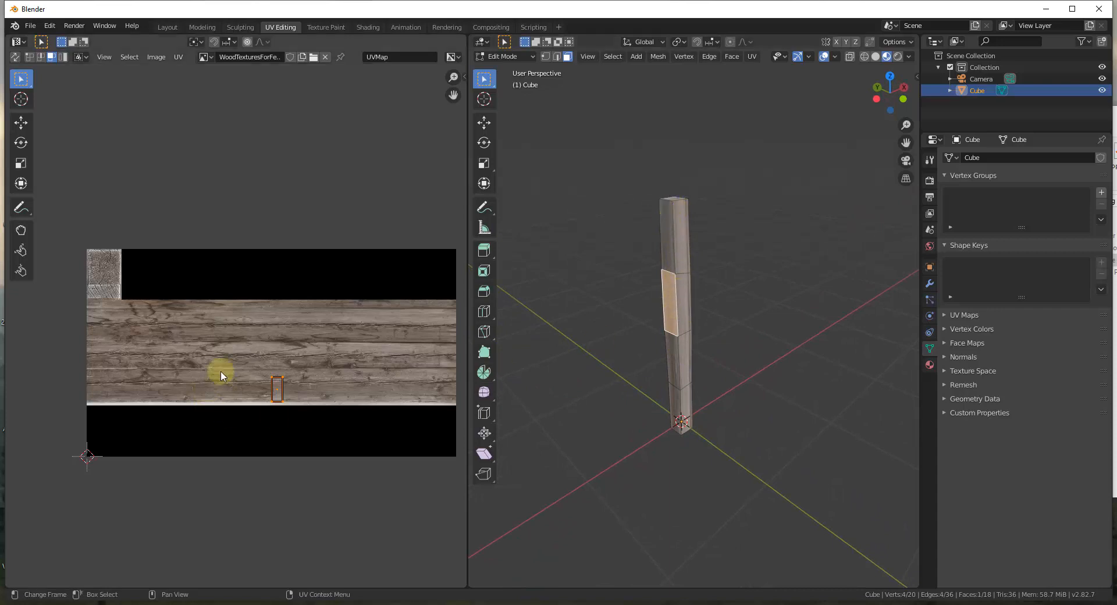
pyautogui.press('a')
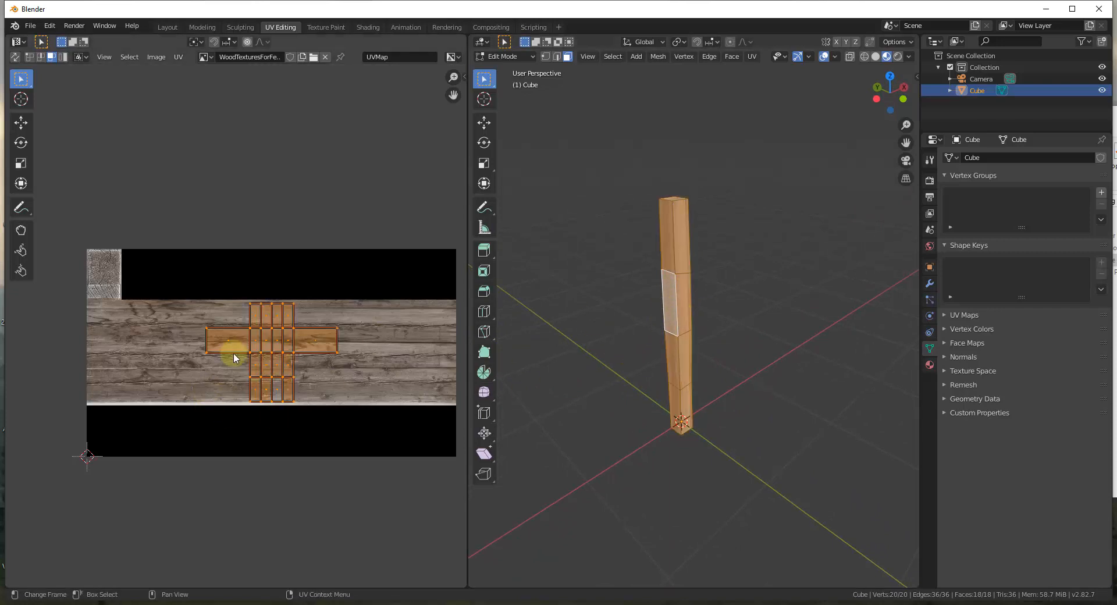
pyautogui.scroll(2, 238, 343)
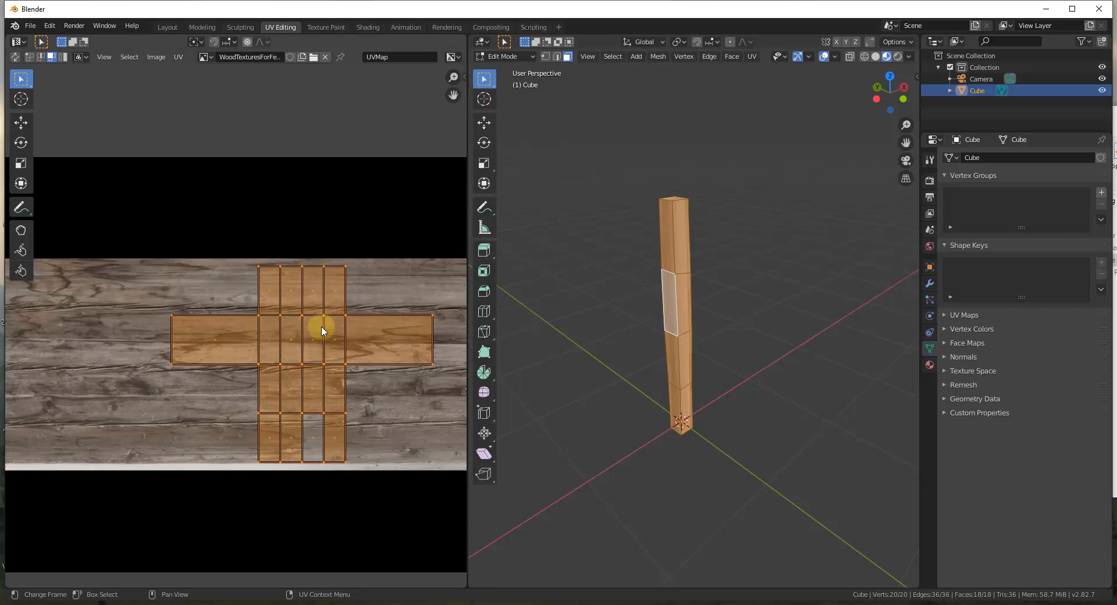
pyautogui.scroll(-1, 372, 341)
pyautogui.scroll(-1, 374, 340)
# Select only the post's top face and check where its UV rectangle lies on the image.
pyautogui.scroll(2, 694, 322)
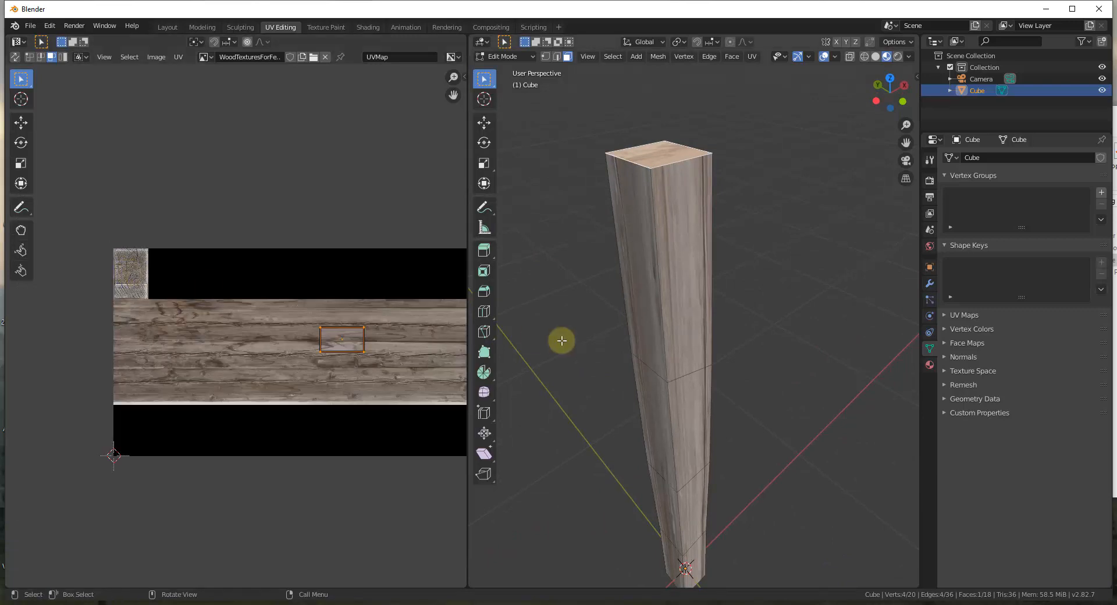
pyautogui.scroll(-3, 439, 333)
pyautogui.scroll(2, 438, 333)
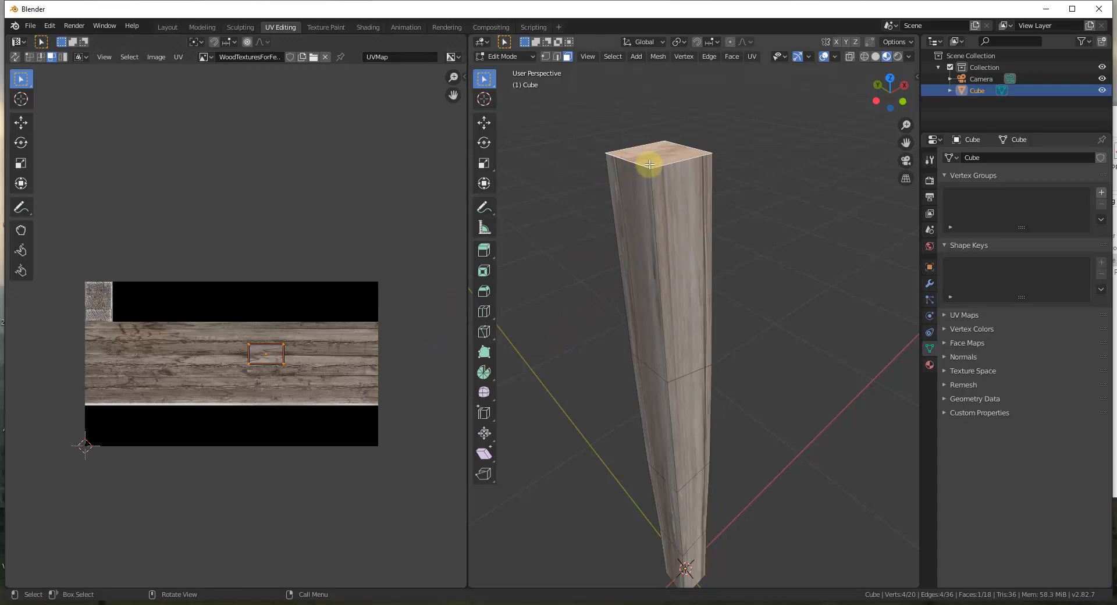
# Mark the four edges around the post's top face as a UV seam, selecting them in edge mode.
pyautogui.press('1')
pyautogui.press('2')
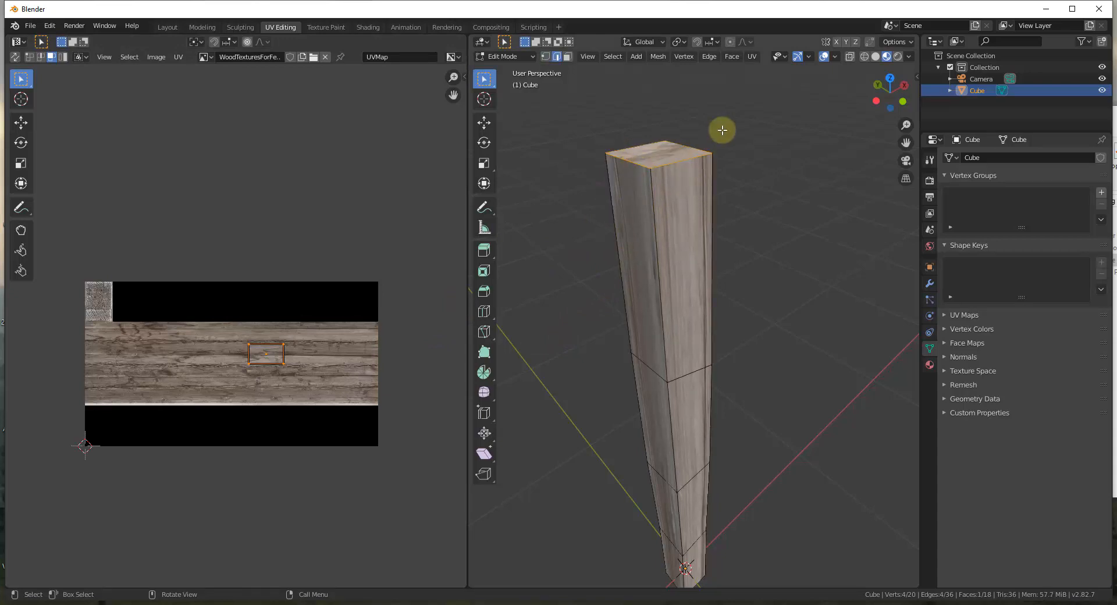
pyautogui.scroll(3, 661, 217)
pyautogui.click(574, 200)
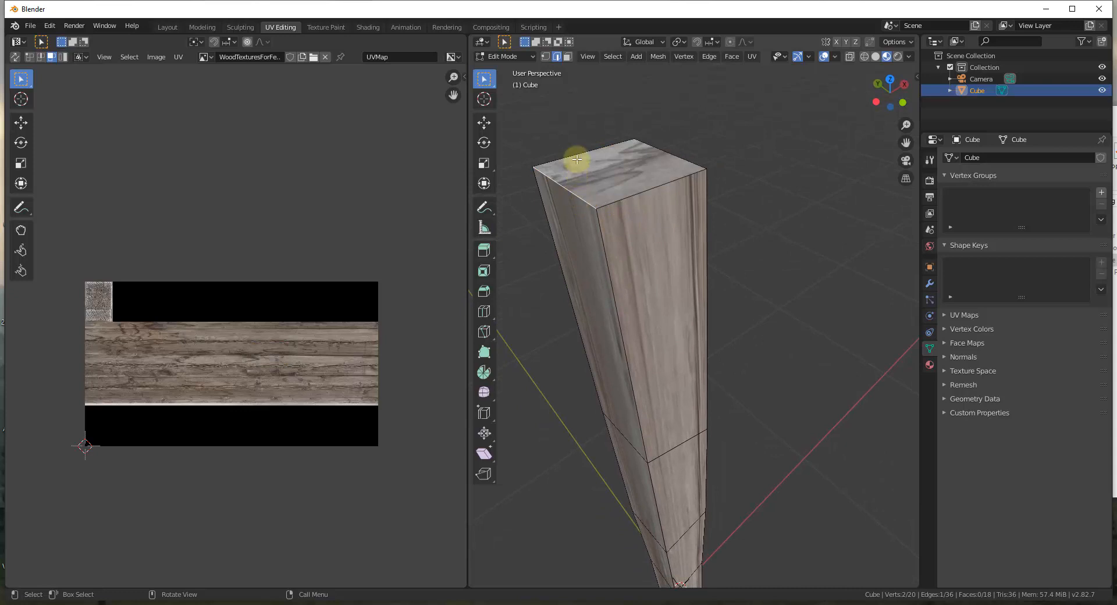
pyautogui.keyDown('shift'); pyautogui.click(669, 184); pyautogui.keyUp('shift')
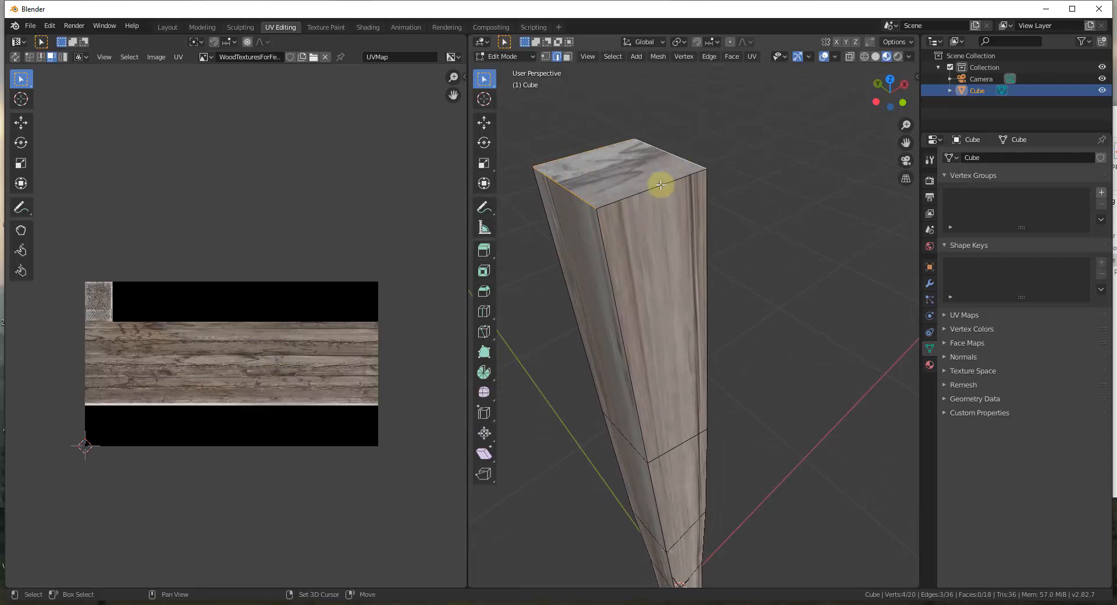
pyautogui.keyDown('shift'); pyautogui.click(661, 184); pyautogui.keyUp('shift')
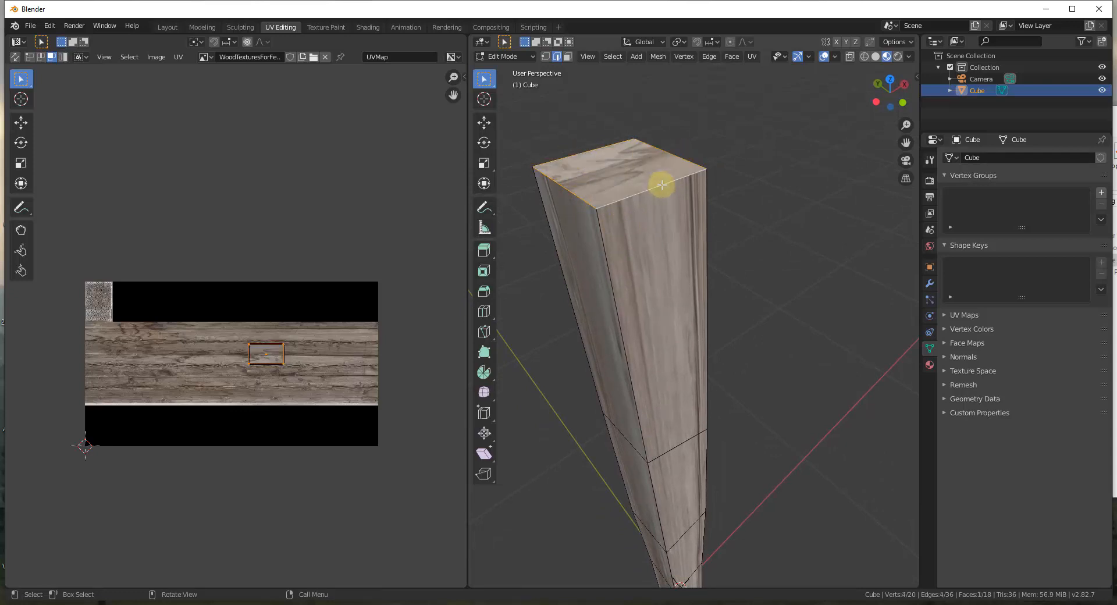
pyautogui.click(754, 56)
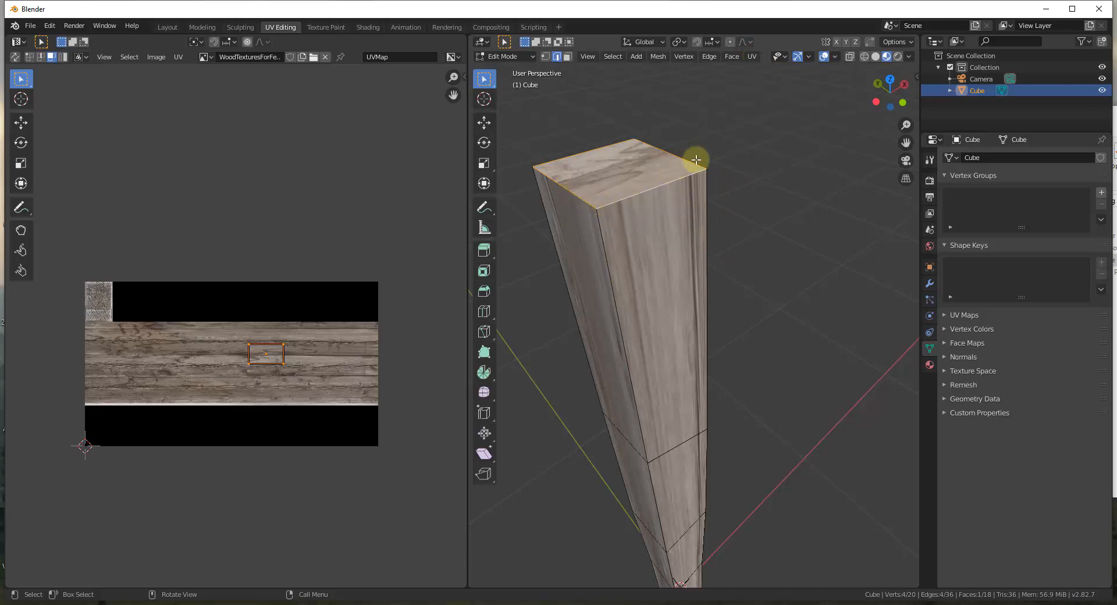
pyautogui.scroll(-3, 654, 229)
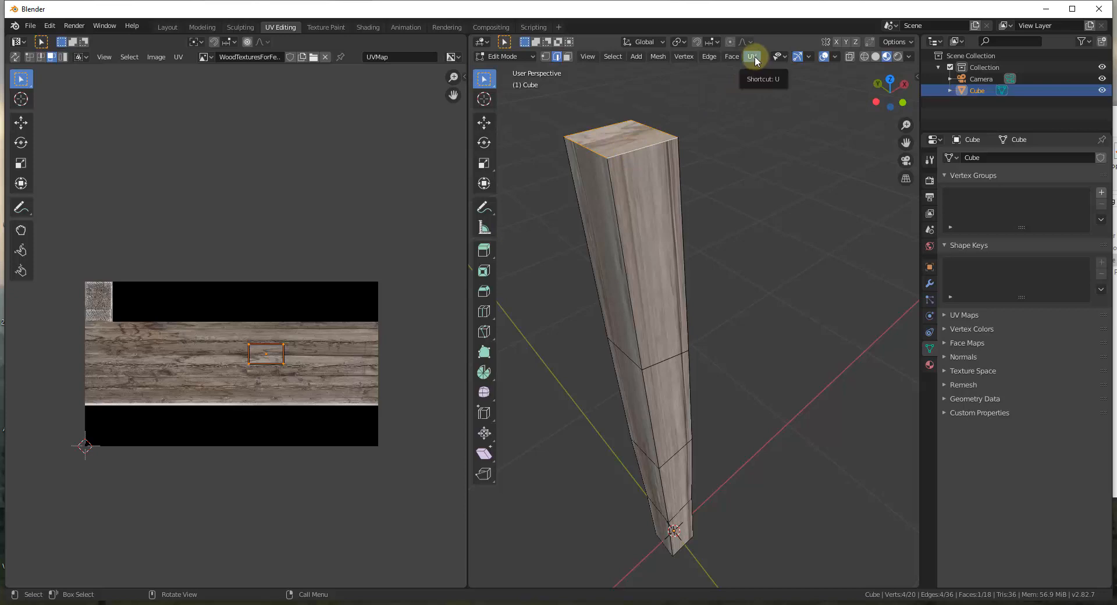
pyautogui.scroll(4, 581, 114)
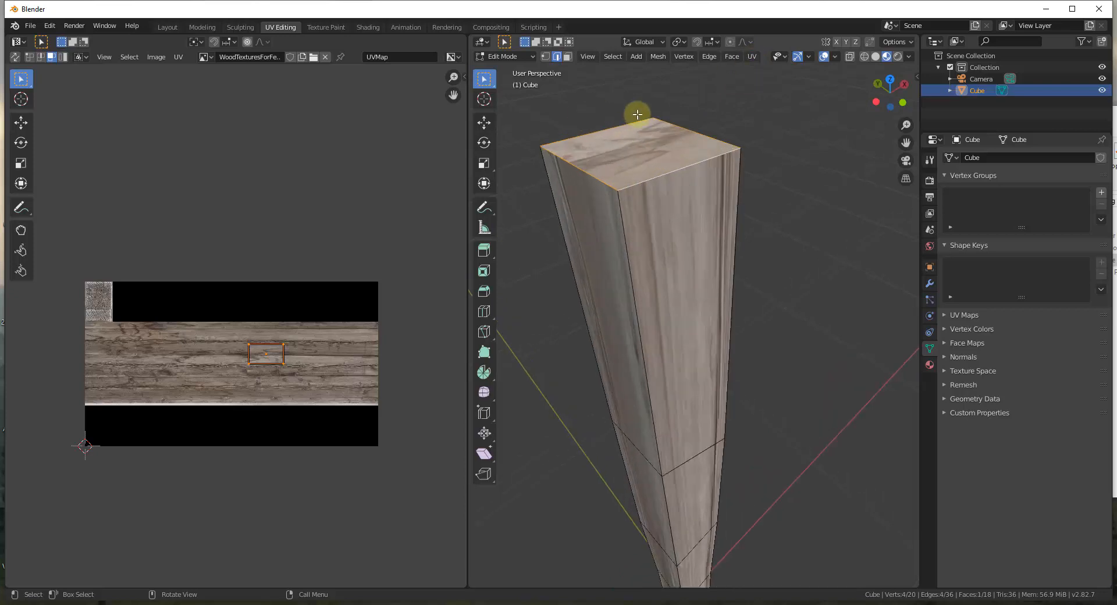
pyautogui.click(752, 58)
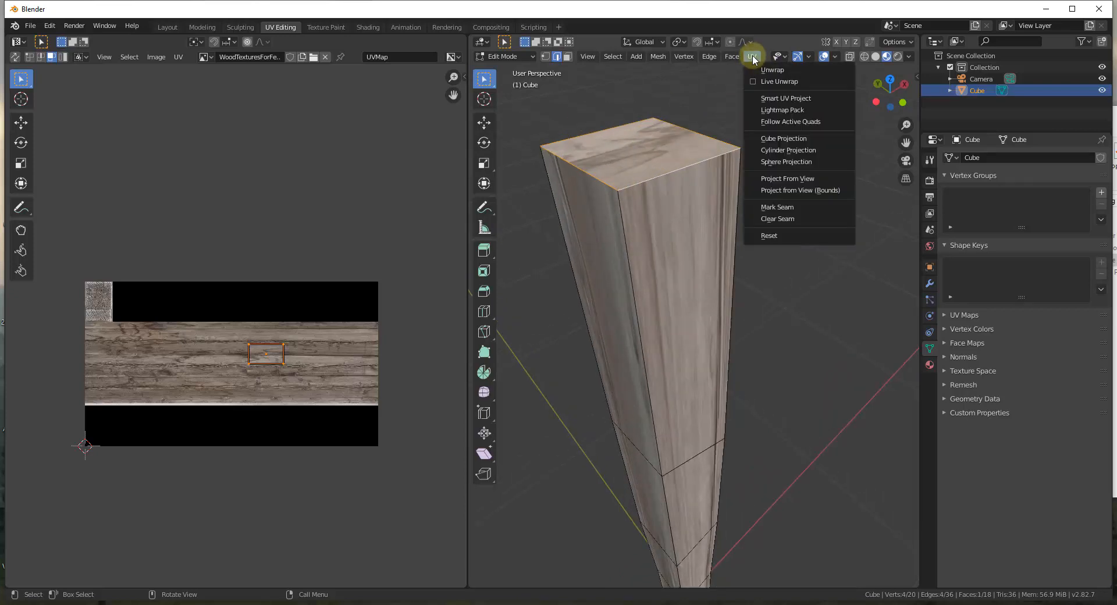
pyautogui.click(780, 207)
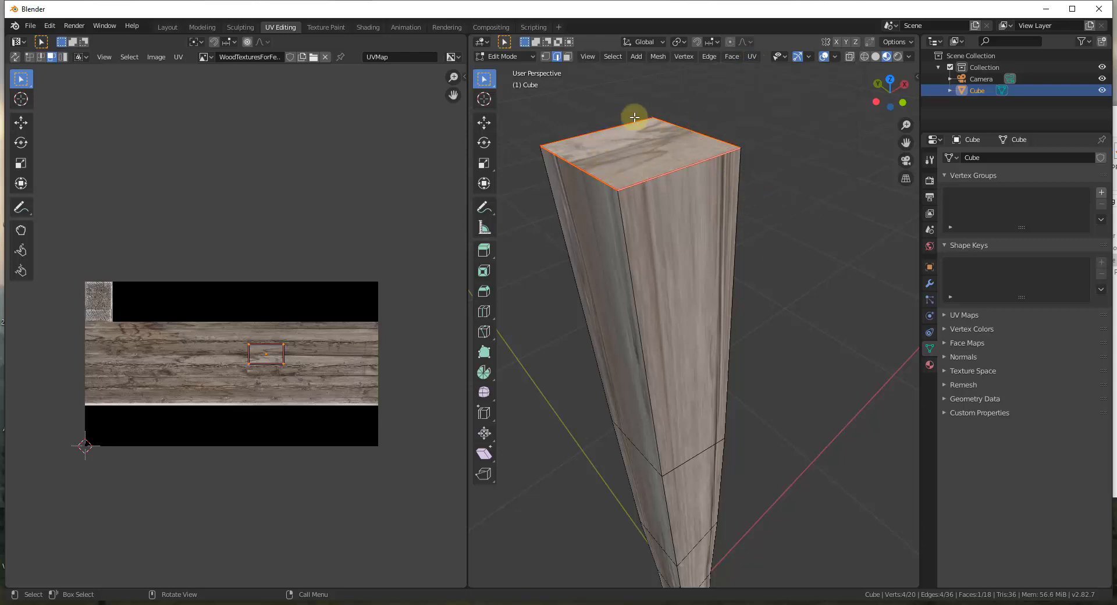
# Unwrap the entire post with the seam around its top face.
pyautogui.scroll(-2, 628, 115)
pyautogui.scroll(2, 581, 119)
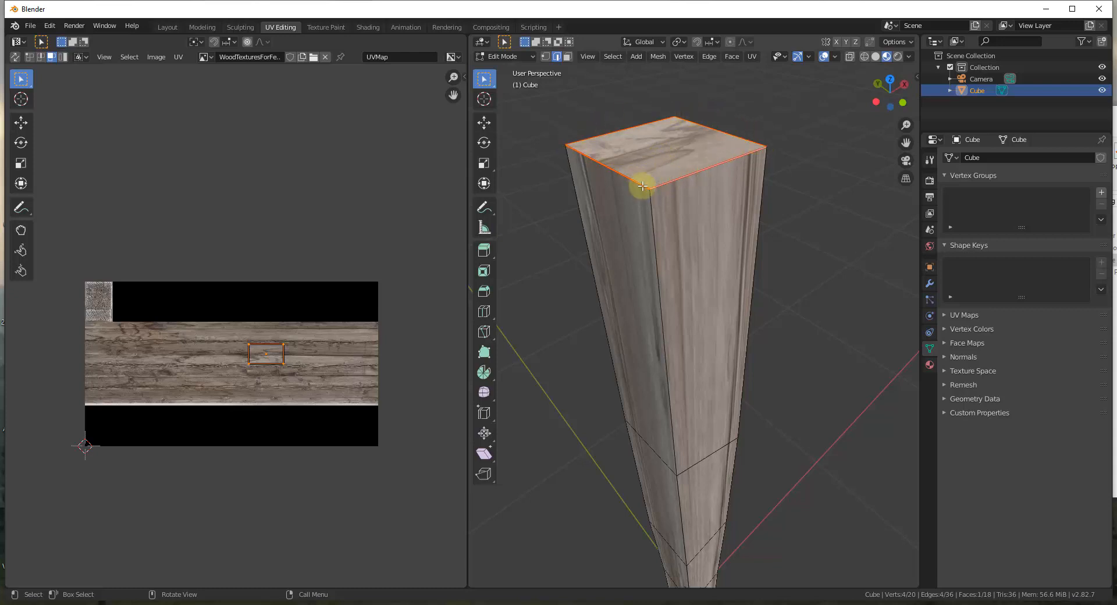
pyautogui.scroll(-3, 695, 146)
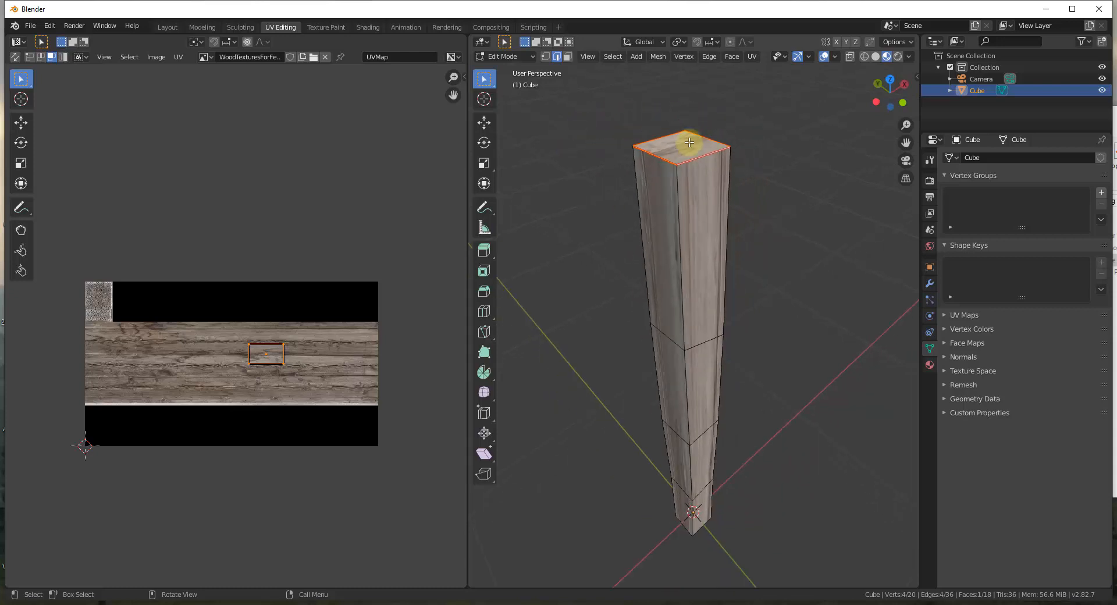
pyautogui.press('a')
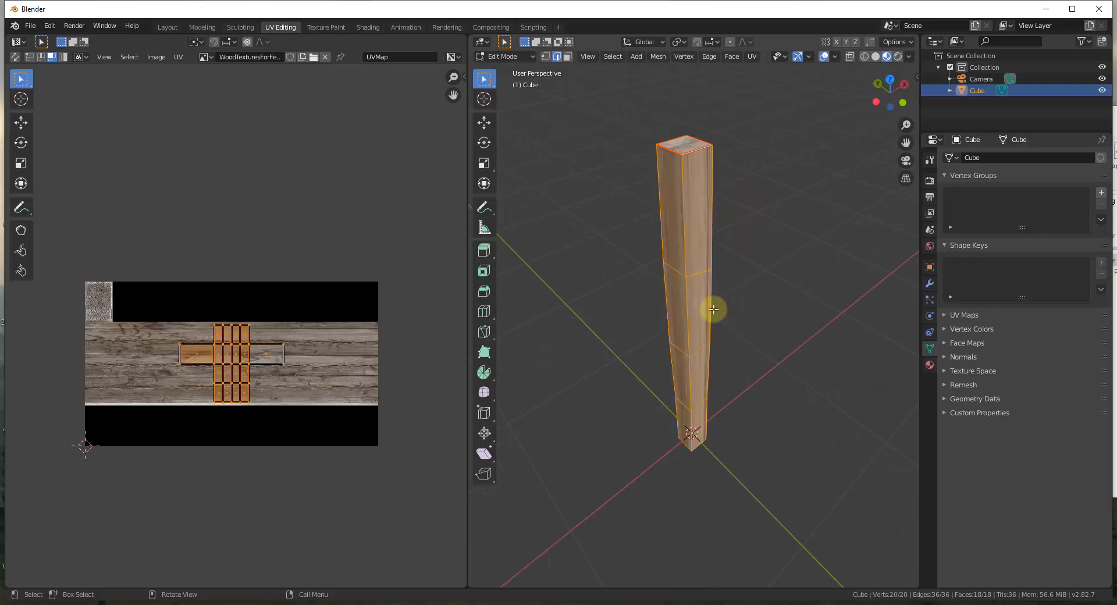
pyautogui.click(753, 57)
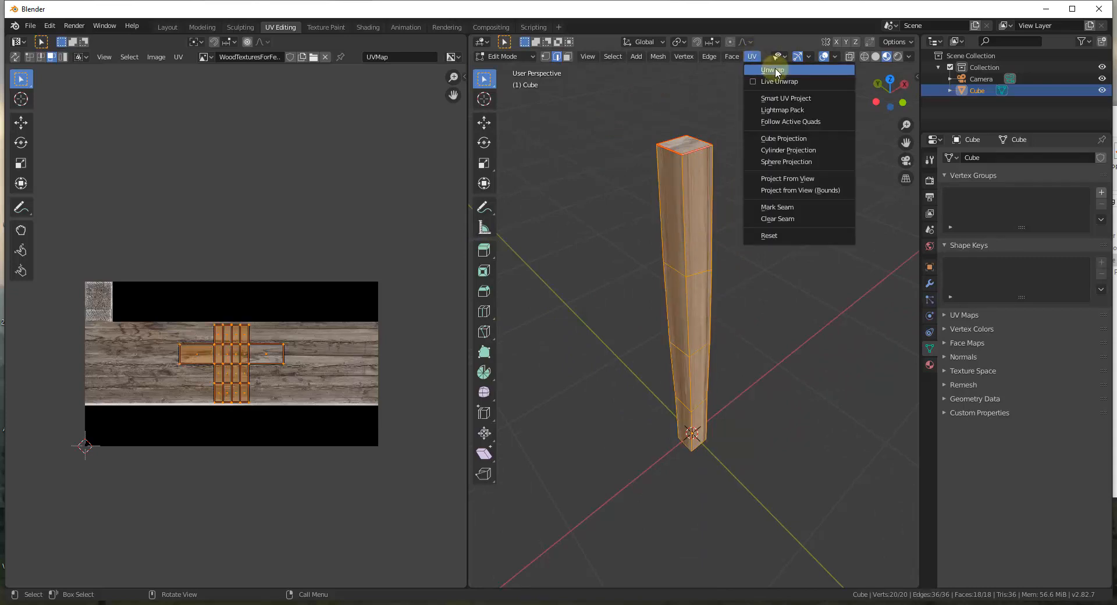
pyautogui.click(773, 70)
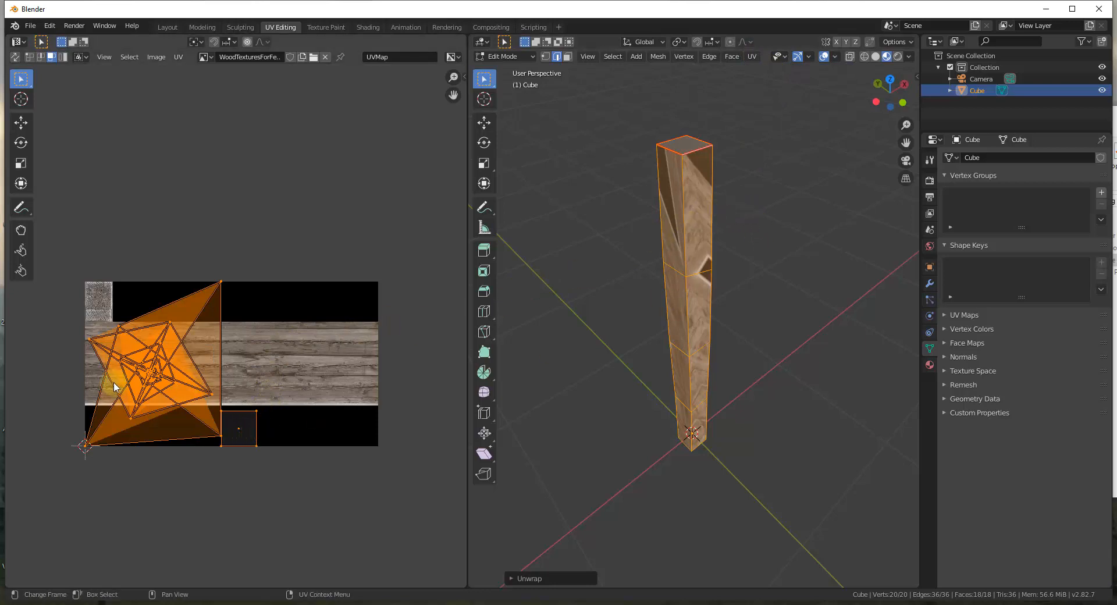
pyautogui.scroll(3, 115, 386)
pyautogui.scroll(-1, 192, 388)
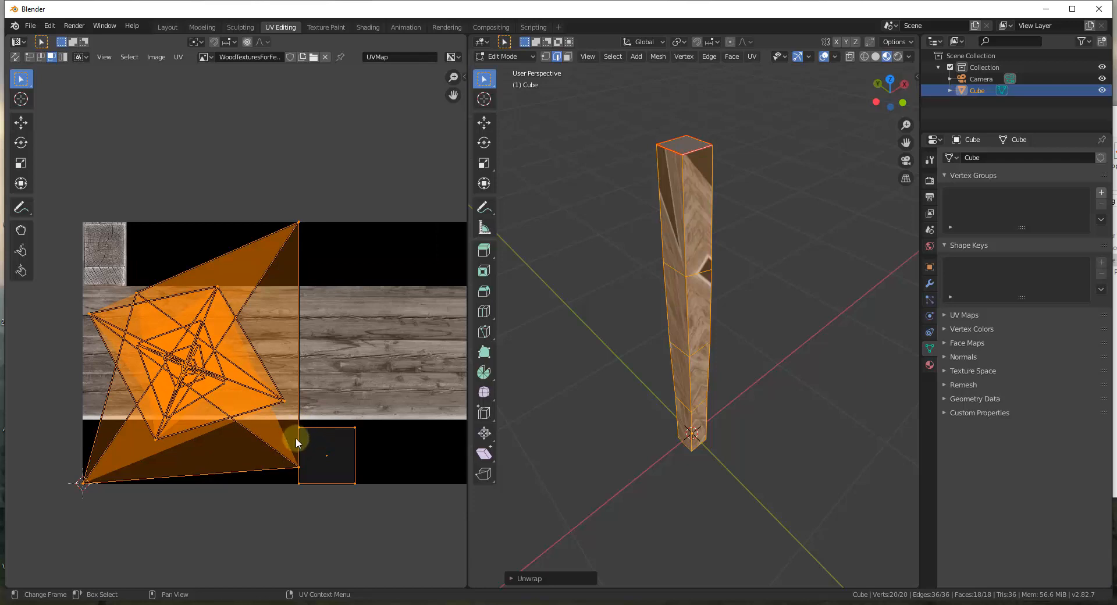
# Select the top face's separate island in the UV layout to check it, and undo the unwrap.
pyautogui.click(326, 459)
pyautogui.scroll(-1, 344, 453)
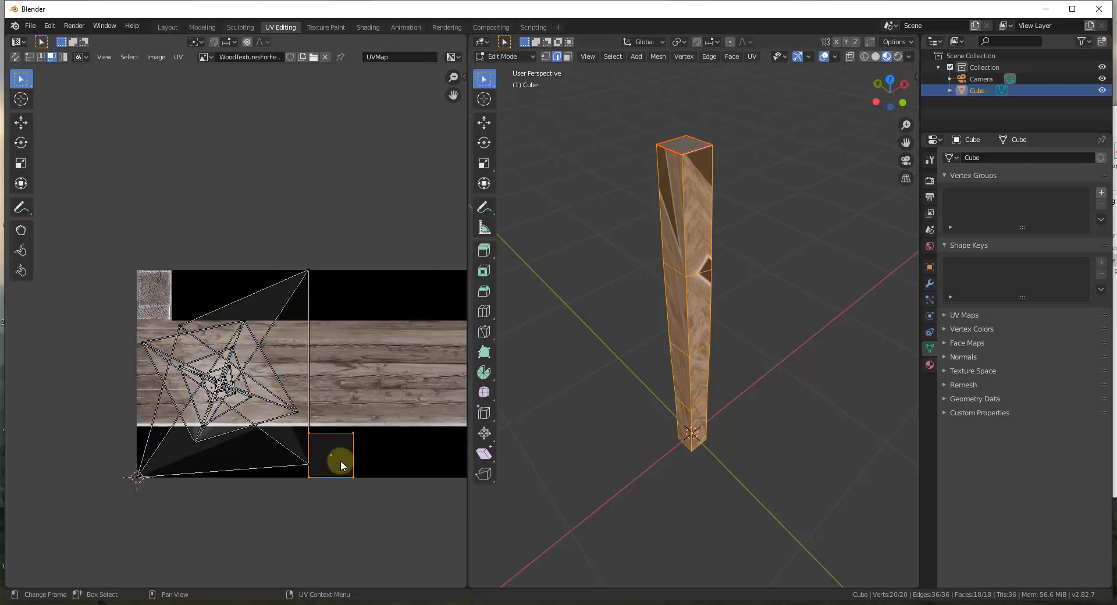
pyautogui.scroll(3, 340, 463)
pyautogui.scroll(-2, 340, 462)
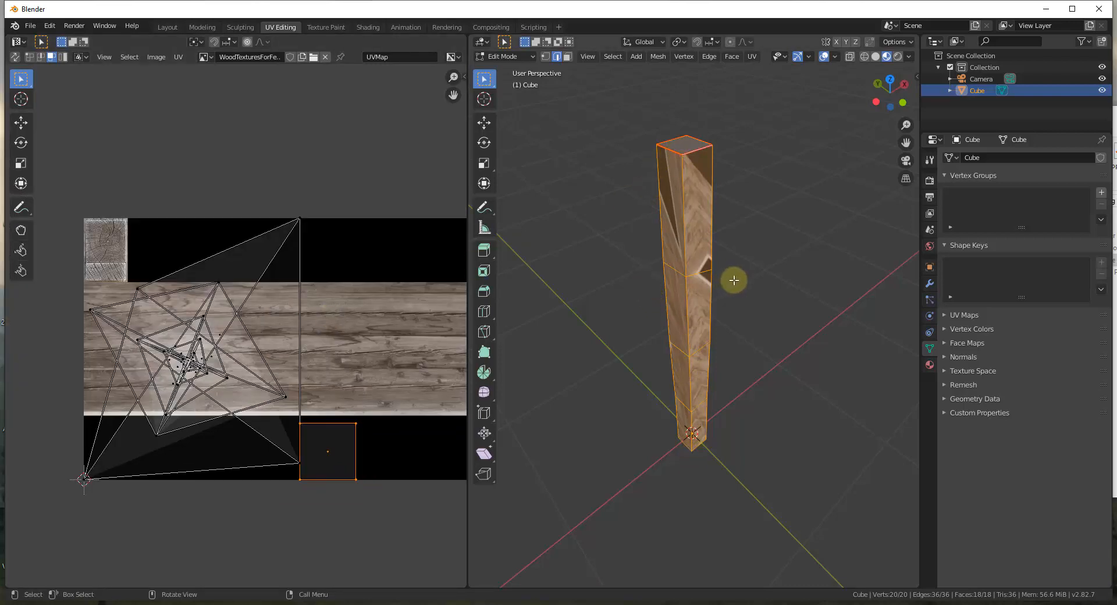
pyautogui.hotkey('ctrl', 'z')
pyautogui.hotkey('ctrl', 'z')
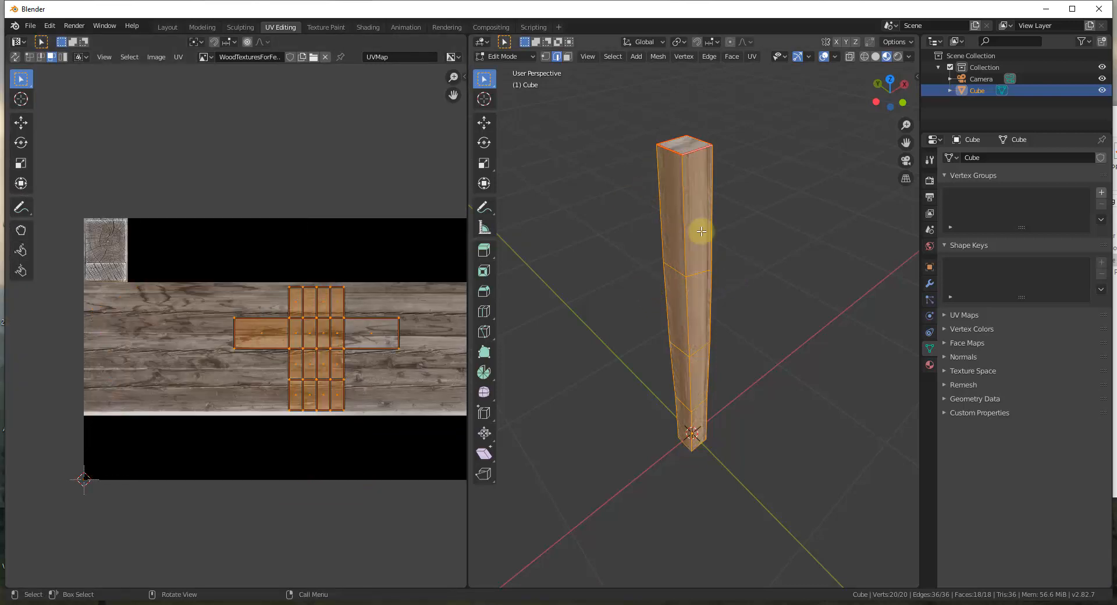
# Mark the four vertical edges along one corner of the post, from top to base, as a UV seam.
pyautogui.scroll(-1, 665, 148)
pyautogui.scroll(1, 685, 200)
pyautogui.scroll(-2, 680, 343)
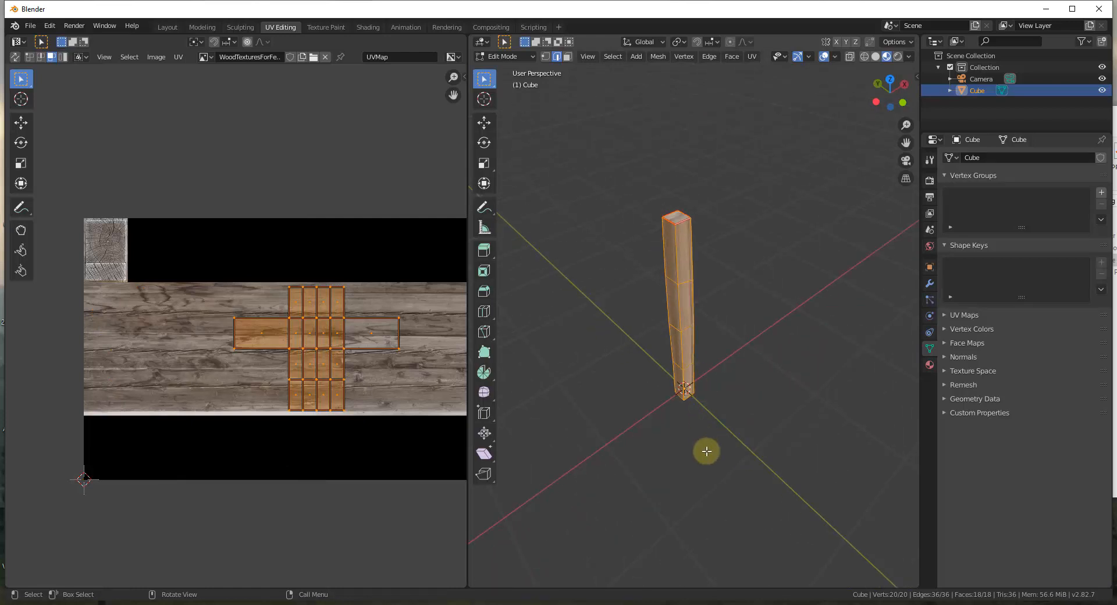
pyautogui.click(674, 247)
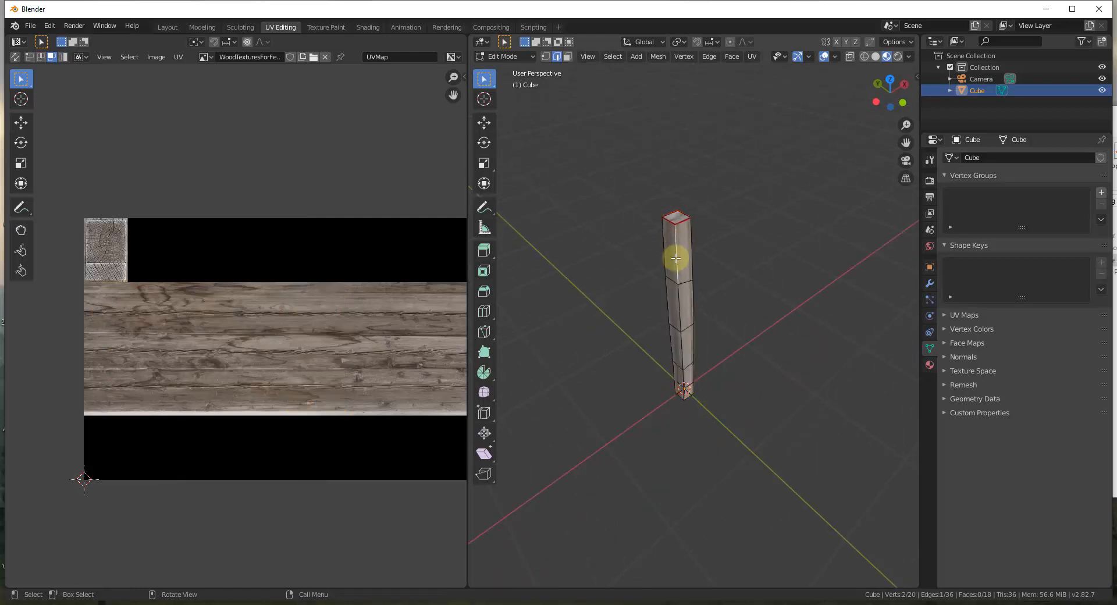
pyautogui.keyDown('shift'); pyautogui.click(680, 352); pyautogui.keyUp('shift')
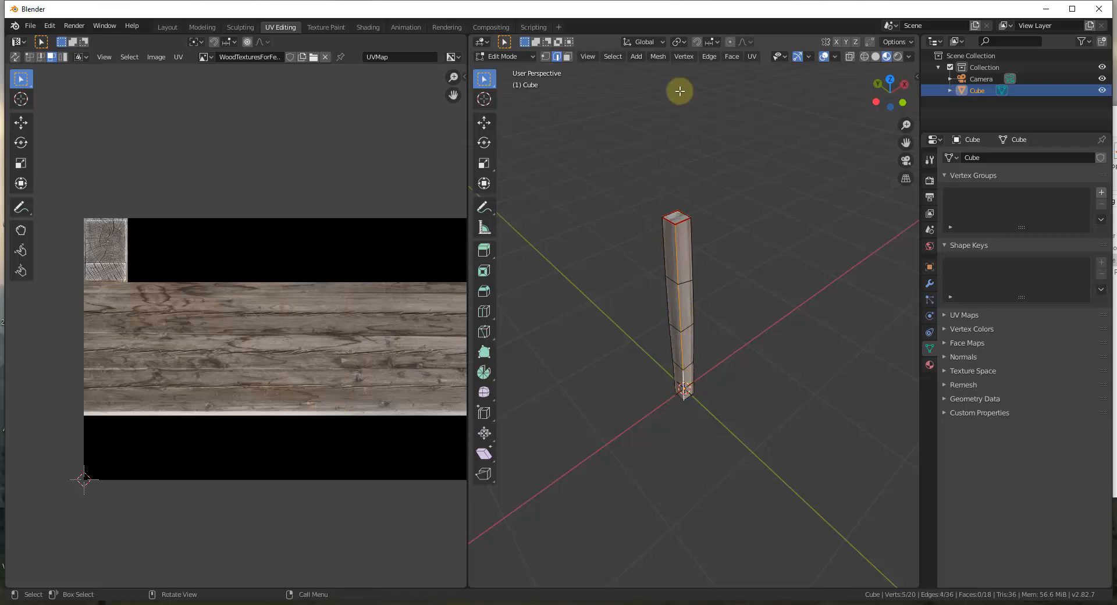
pyautogui.click(751, 56)
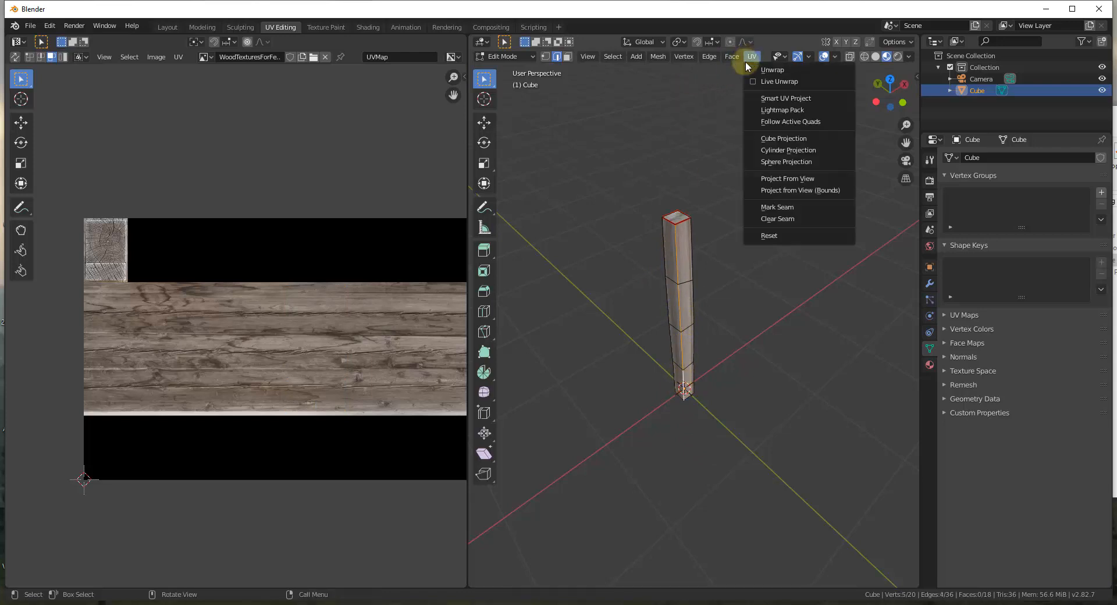
pyautogui.click(777, 207)
# Try unwrapping the whole post with the top and corner seams, check the resulting layout, and undo it.
pyautogui.moveTo(693, 337); pyautogui.dragTo(650, 260, button='middle')
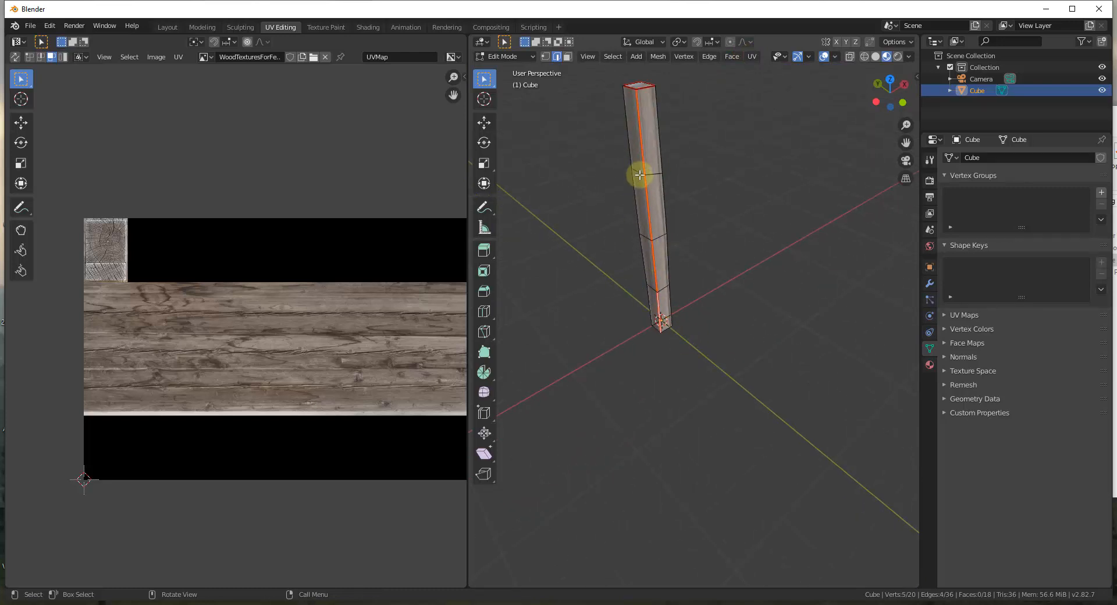
pyautogui.moveTo(640, 175); pyautogui.dragTo(643, 132, button='middle')
pyautogui.press('a')
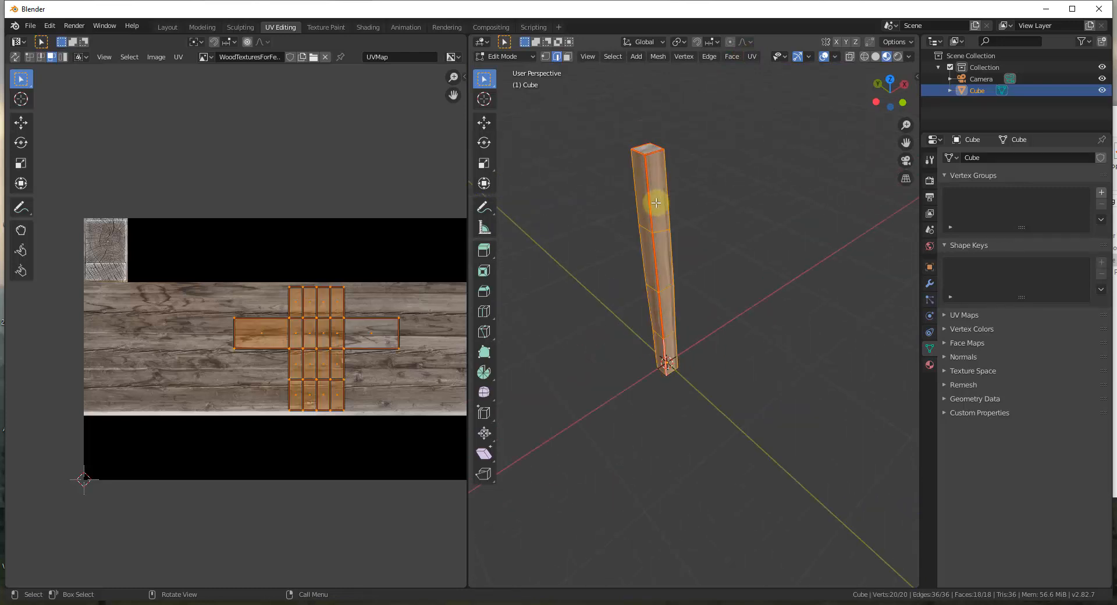
pyautogui.click(752, 56)
pyautogui.click(770, 67)
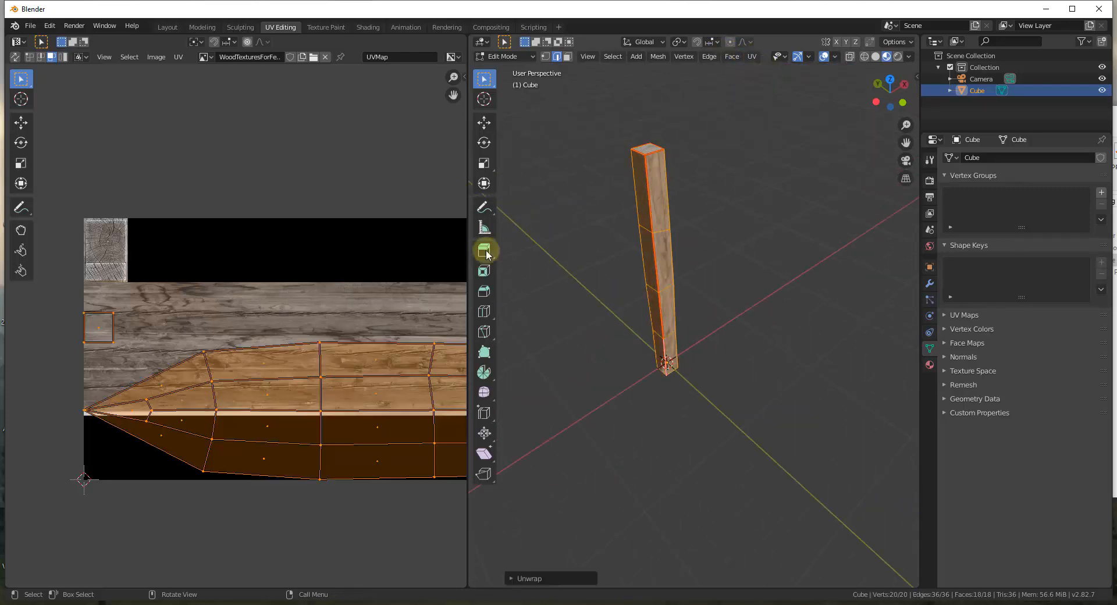
pyautogui.scroll(-4, 172, 384)
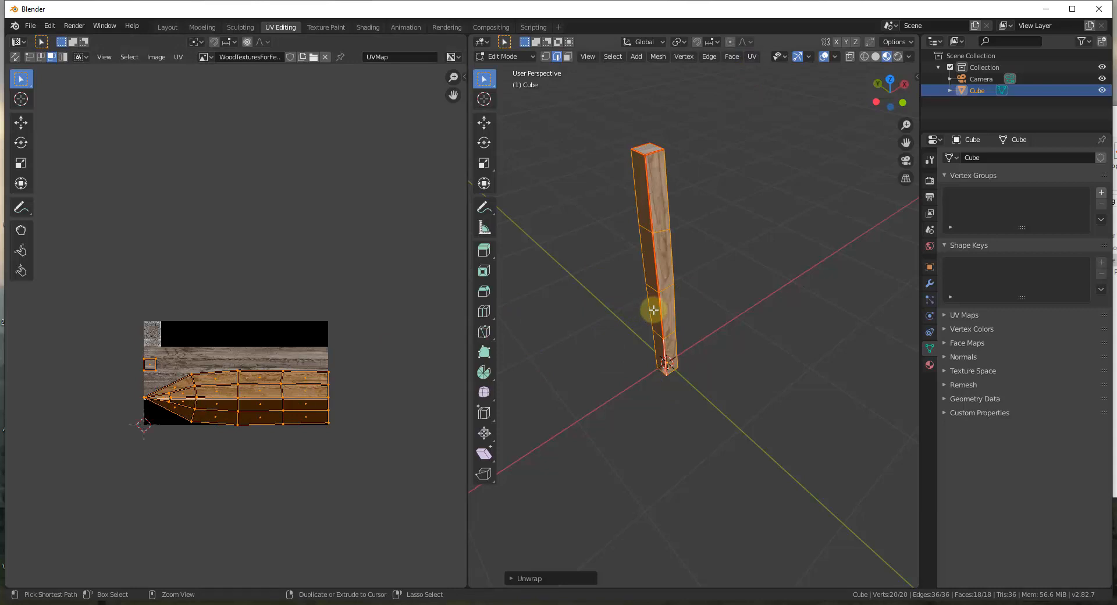
pyautogui.hotkey('ctrl', 'z')
# Turn on the Screencast Keys display and mark the four edges around the post's bottom face as a UV seam.
pyautogui.scroll(4, 689, 351)
pyautogui.moveTo(622, 191); pyautogui.dragTo(705, 263, button='middle')
pyautogui.click(701, 258)
pyautogui.press('n')
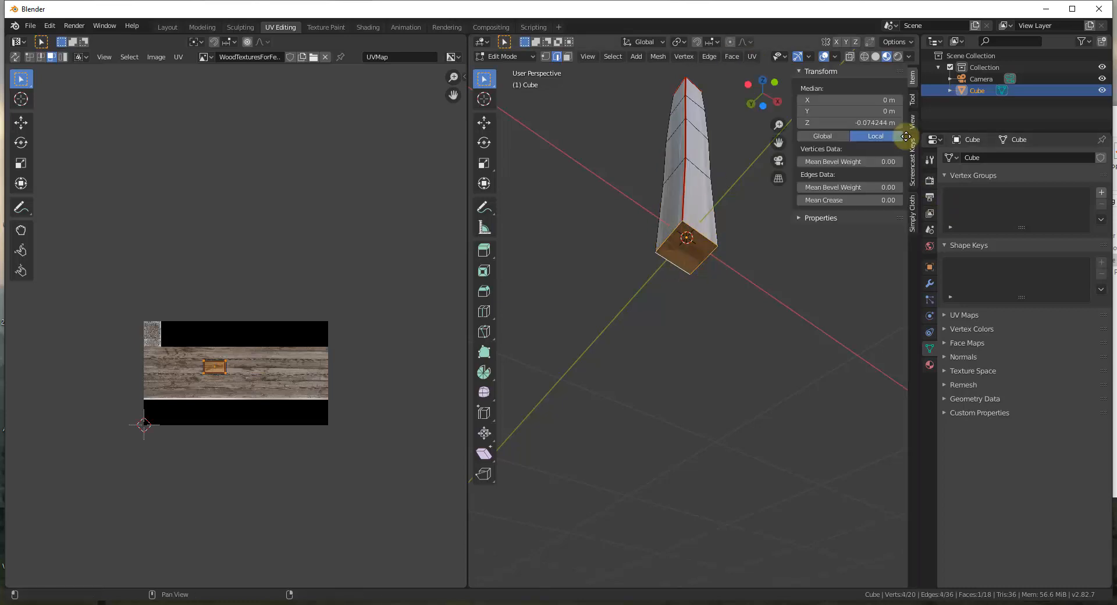
pyautogui.click(912, 163)
pyautogui.click(811, 72)
pyautogui.press('n')
pyautogui.click(752, 57)
pyautogui.click(764, 70)
pyautogui.hotkey('ctrl', 'z')
pyautogui.click(754, 58)
pyautogui.click(774, 207)
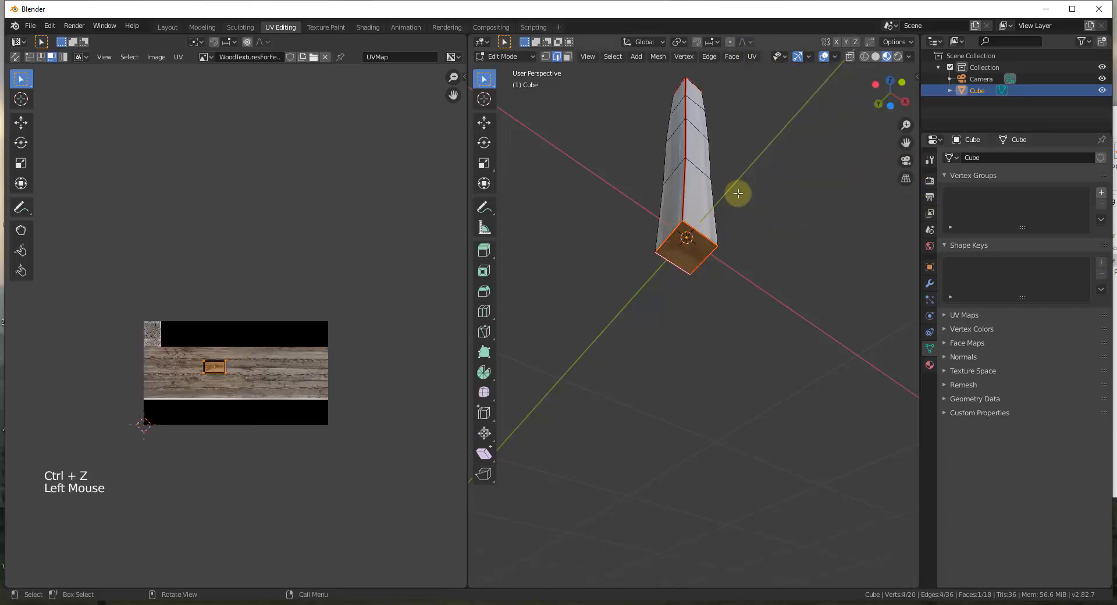
# Examine the marked seams around the bottom face, along the corner and up to the top of the post.
pyautogui.moveTo(737, 193); pyautogui.dragTo(688, 256, button='middle')
pyautogui.scroll(2, 691, 256)
pyautogui.scroll(-5, 688, 250)
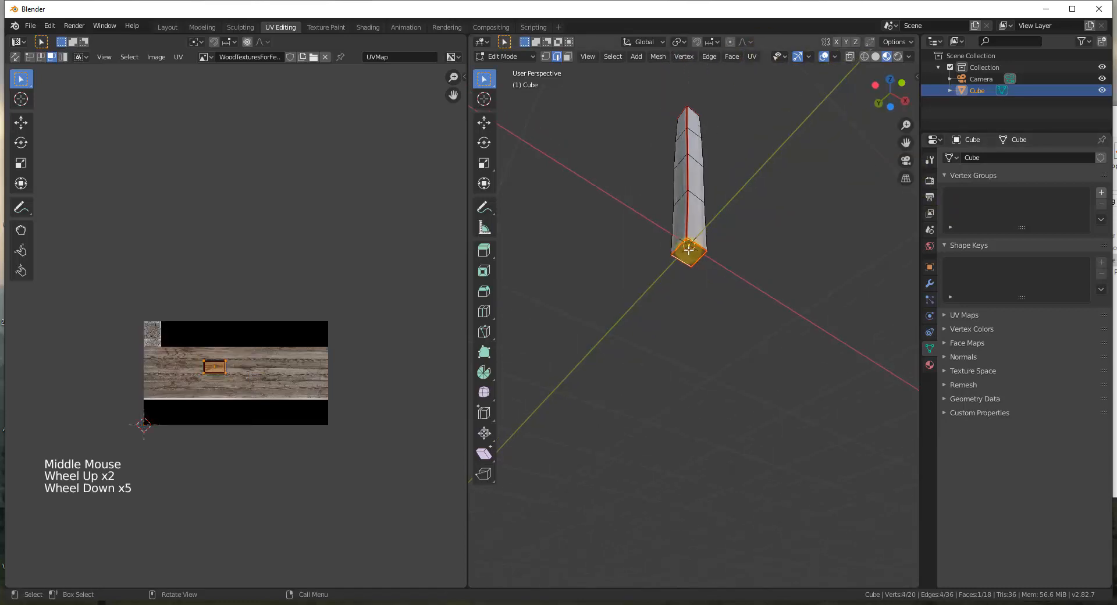
pyautogui.scroll(-2, 688, 250)
pyautogui.scroll(7, 675, 244)
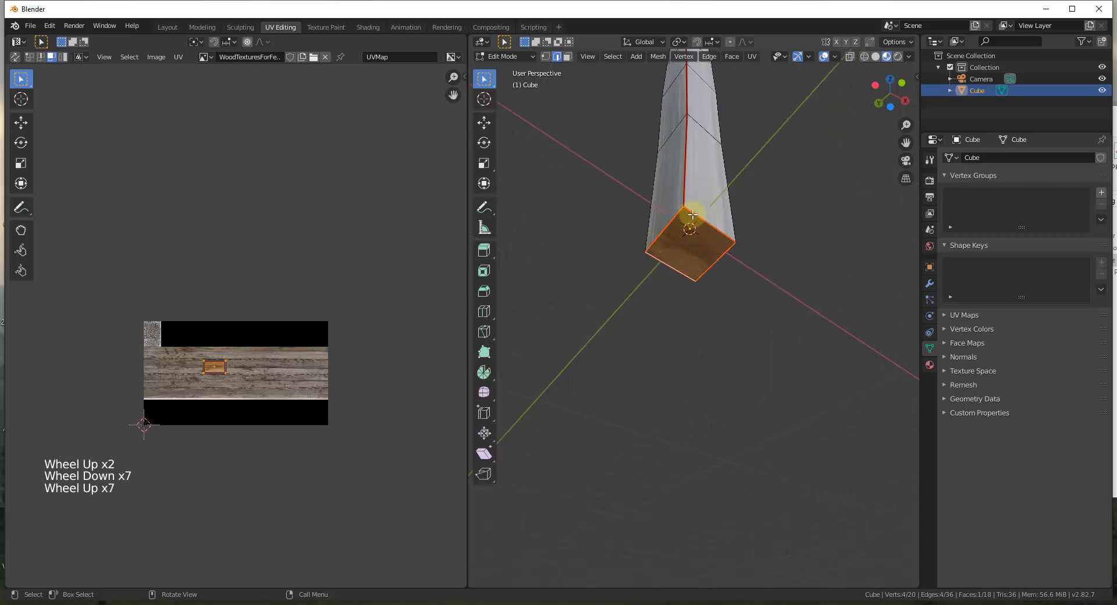
pyautogui.scroll(-4, 712, 255)
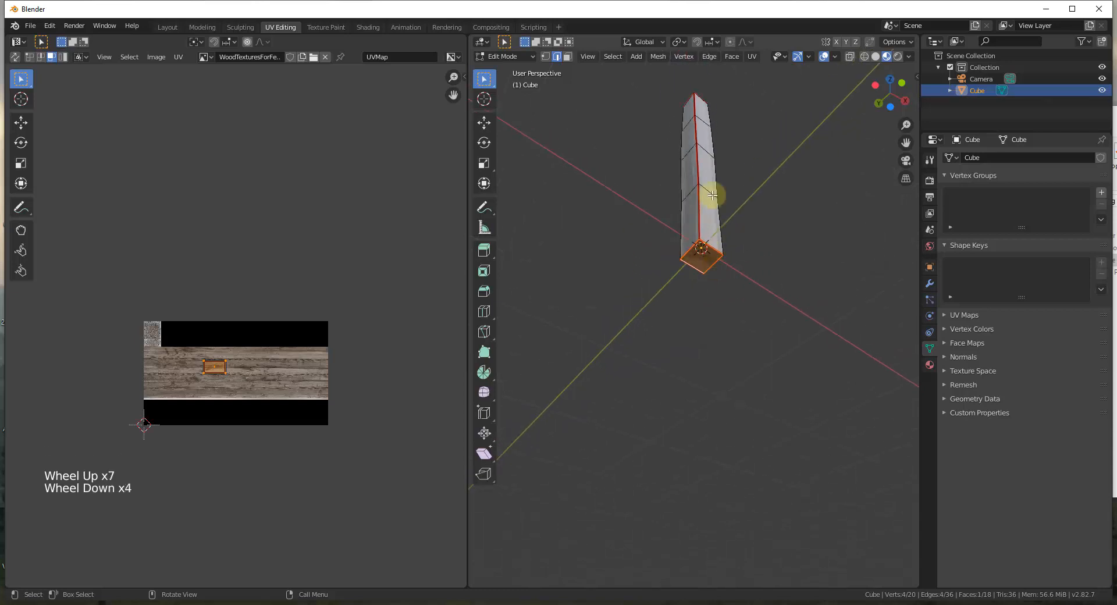
pyautogui.scroll(-1, 712, 195)
pyautogui.moveTo(712, 196); pyautogui.dragTo(673, 393, button='middle')
pyautogui.scroll(-5, 673, 393)
pyautogui.scroll(6, 679, 252)
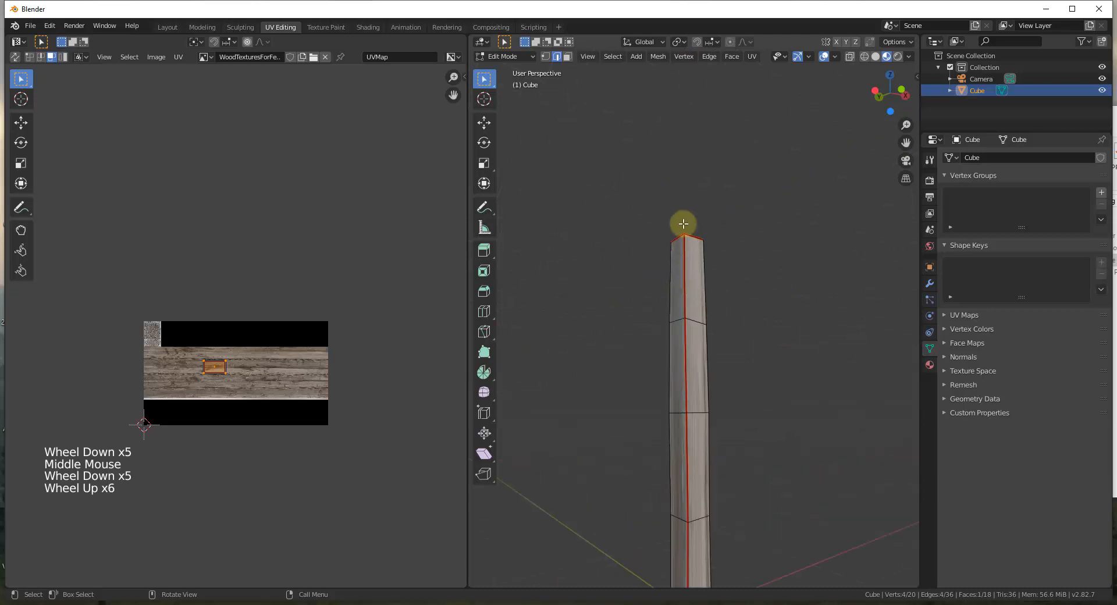
pyautogui.scroll(-5, 683, 436)
pyautogui.scroll(4, 683, 506)
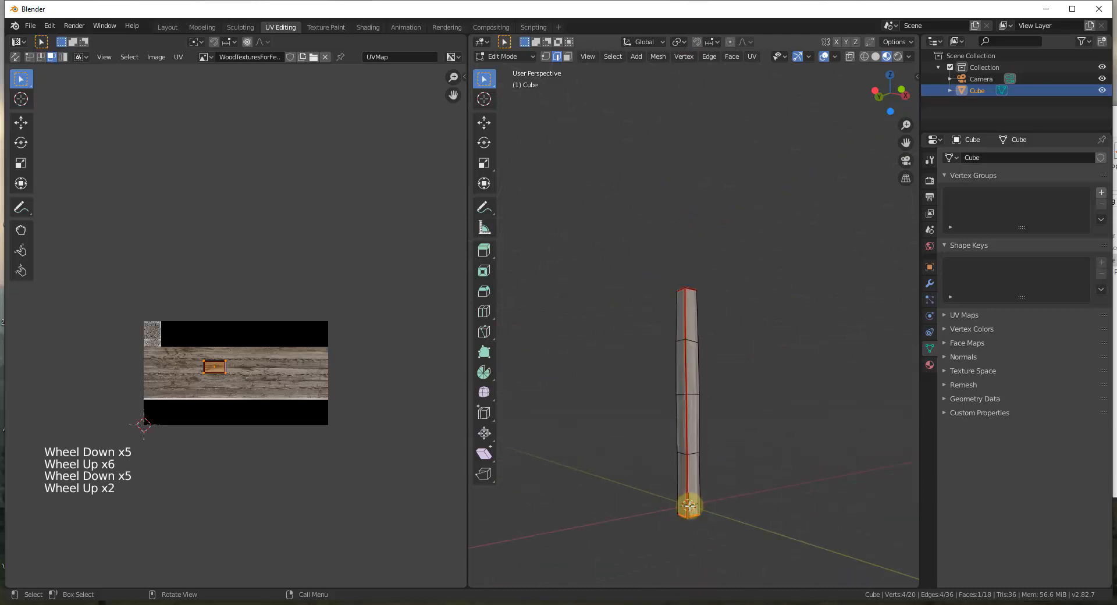
pyautogui.scroll(1, 696, 385)
# Unwrap the whole post using the marked top, corner and bottom seams.
pyautogui.press('a')
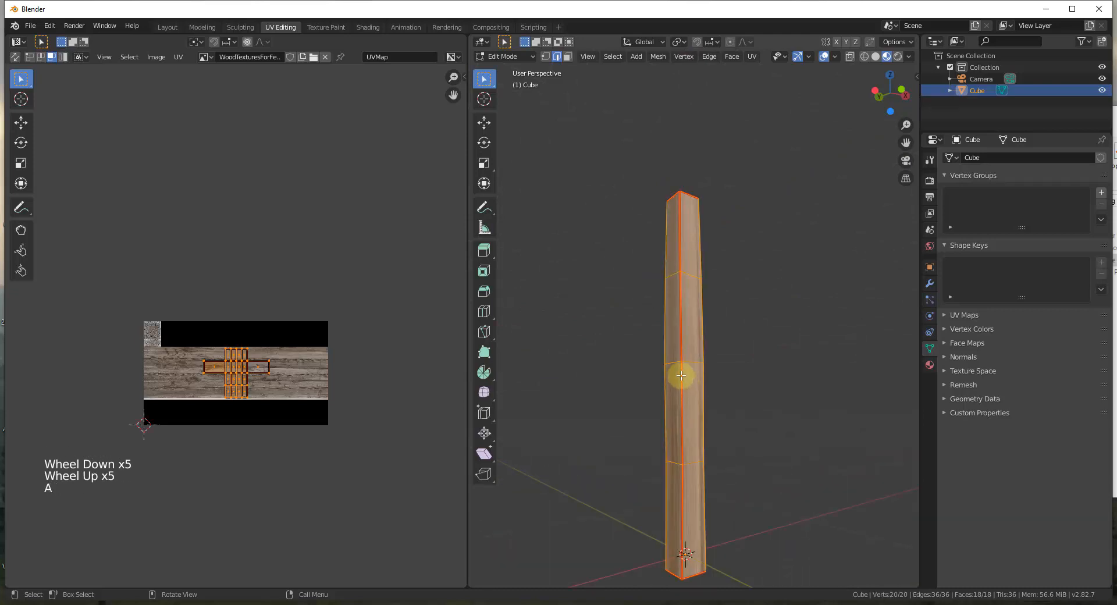
pyautogui.click(752, 56)
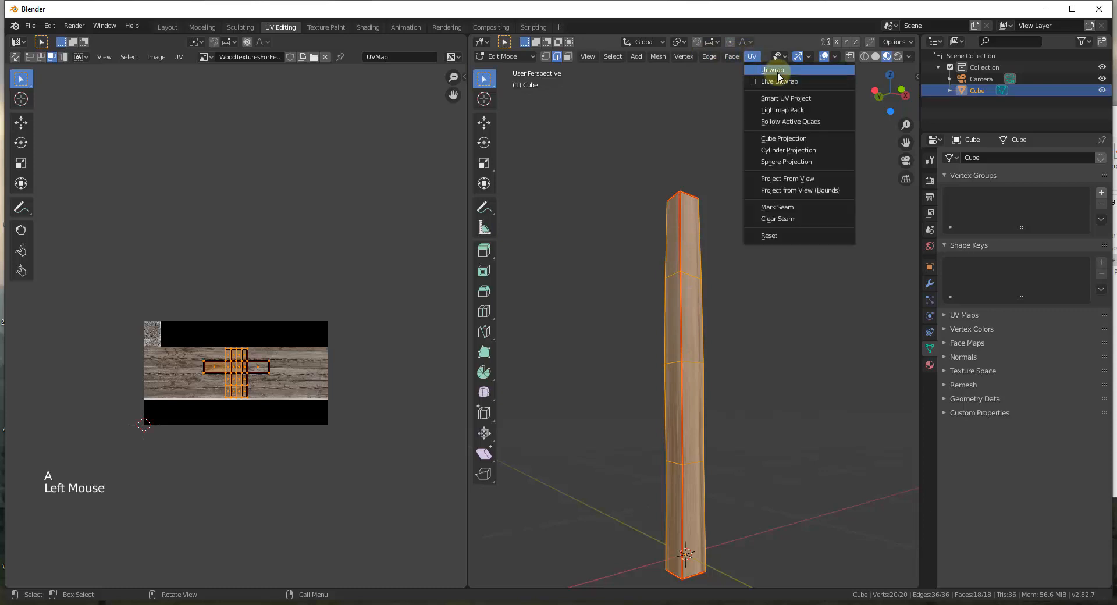
pyautogui.click(773, 70)
pyautogui.scroll(4, 152, 408)
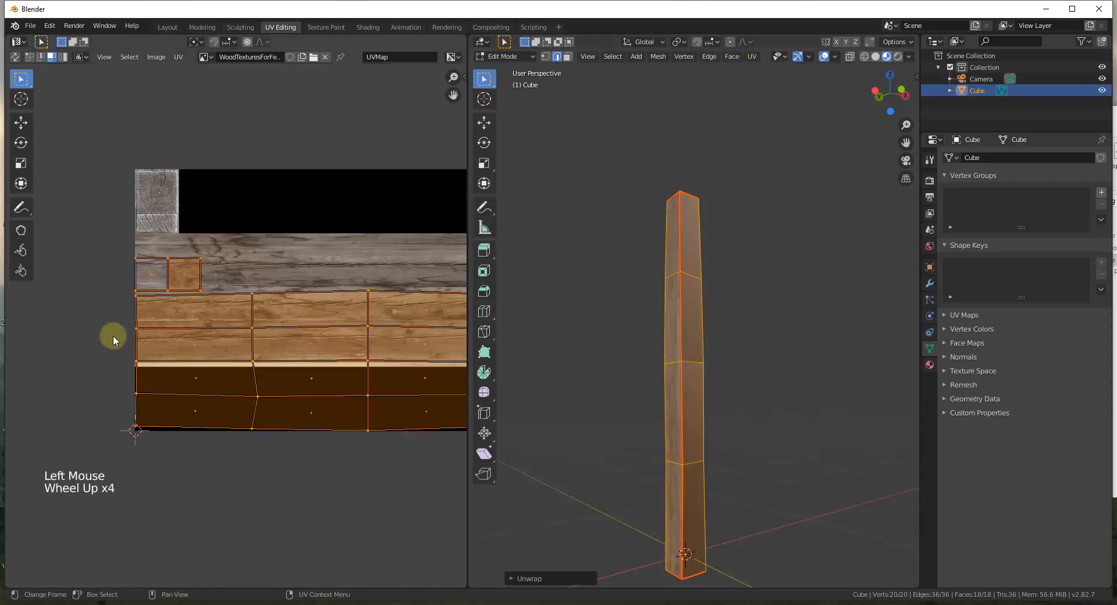
pyautogui.scroll(-3, 228, 353)
pyautogui.scroll(2, 228, 354)
pyautogui.scroll(-1, 130, 314)
pyautogui.scroll(2, 50, 294)
pyautogui.click(64, 259)
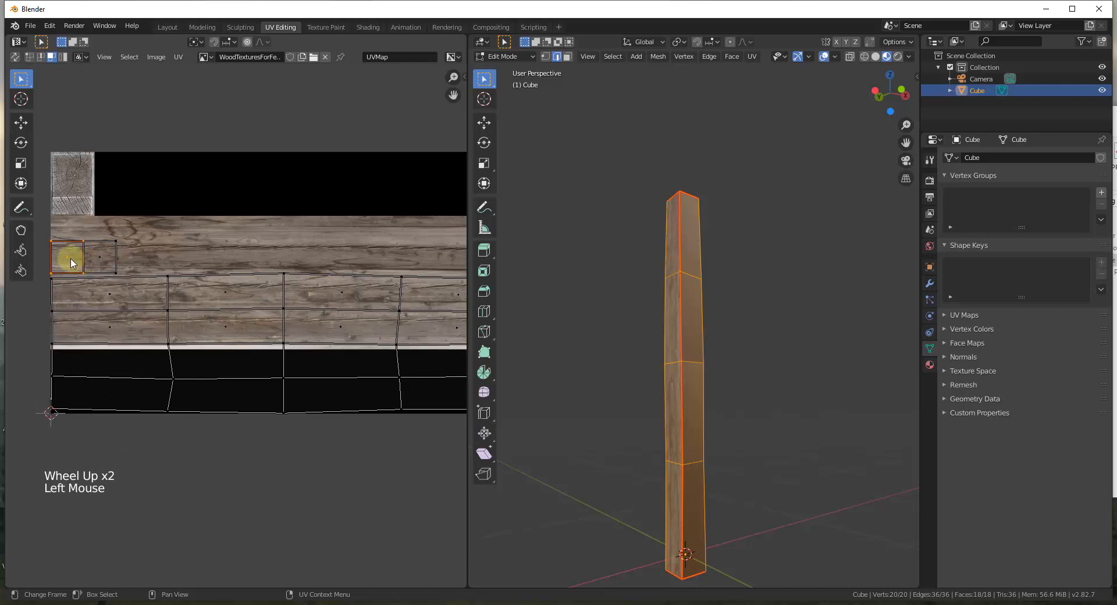
pyautogui.press('g')
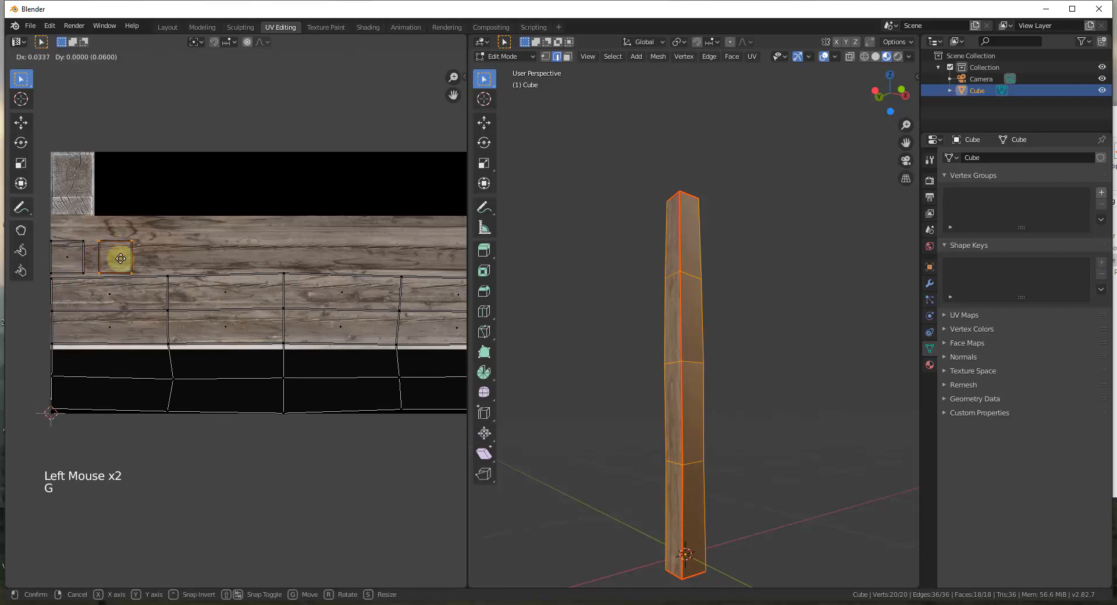
pyautogui.click(97, 258)
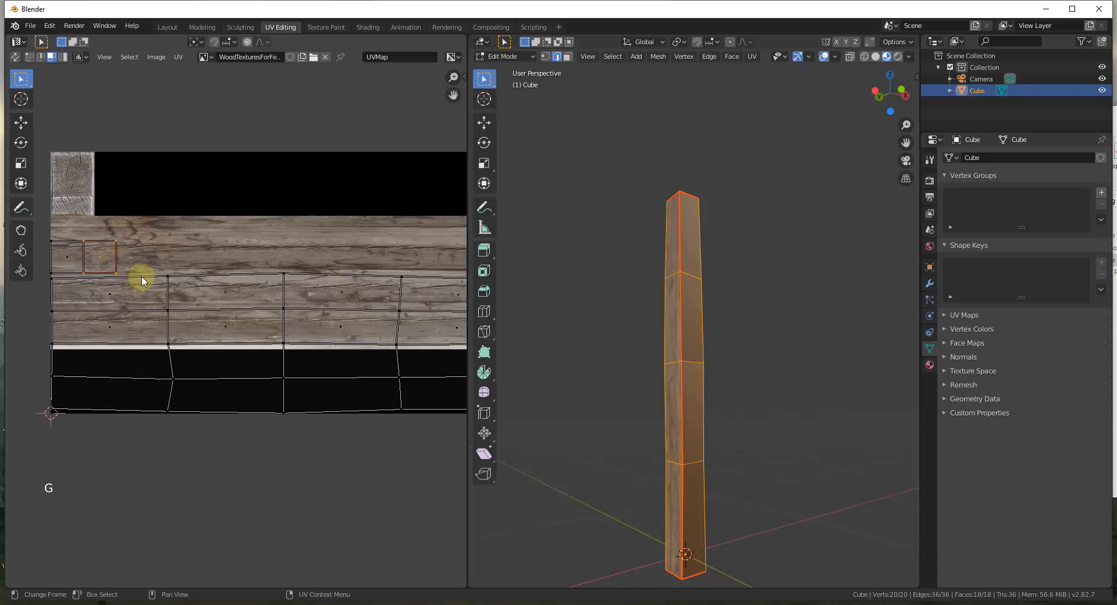
pyautogui.scroll(-2, 145, 280)
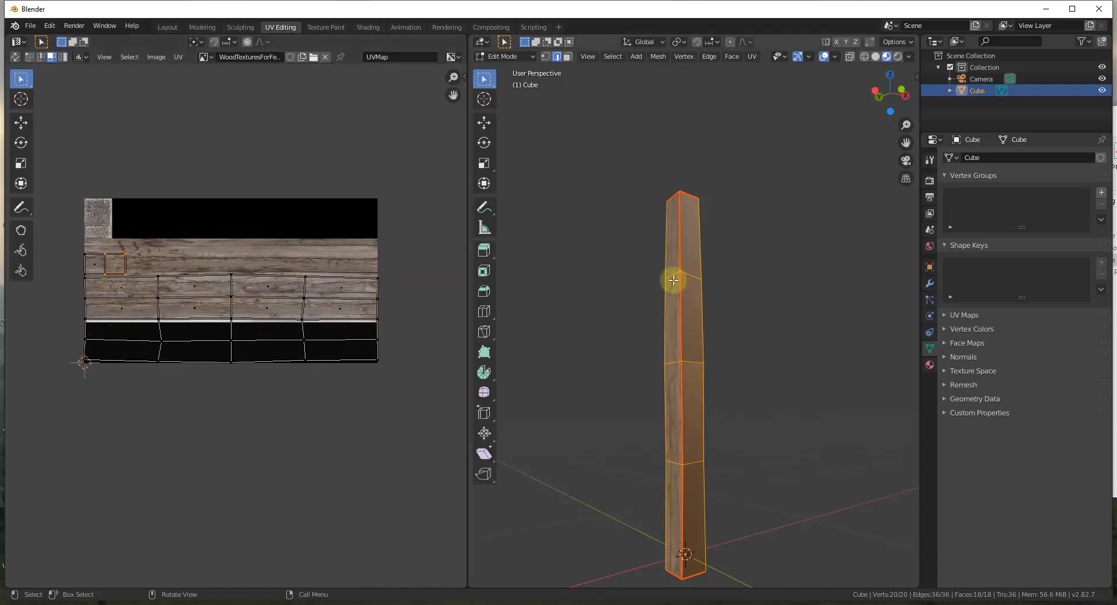
# Move the UV island of the post's top face onto the large square end-grain area of the wood image.
pyautogui.moveTo(673, 279); pyautogui.dragTo(684, 228, button='middle')
pyautogui.click(93, 265)
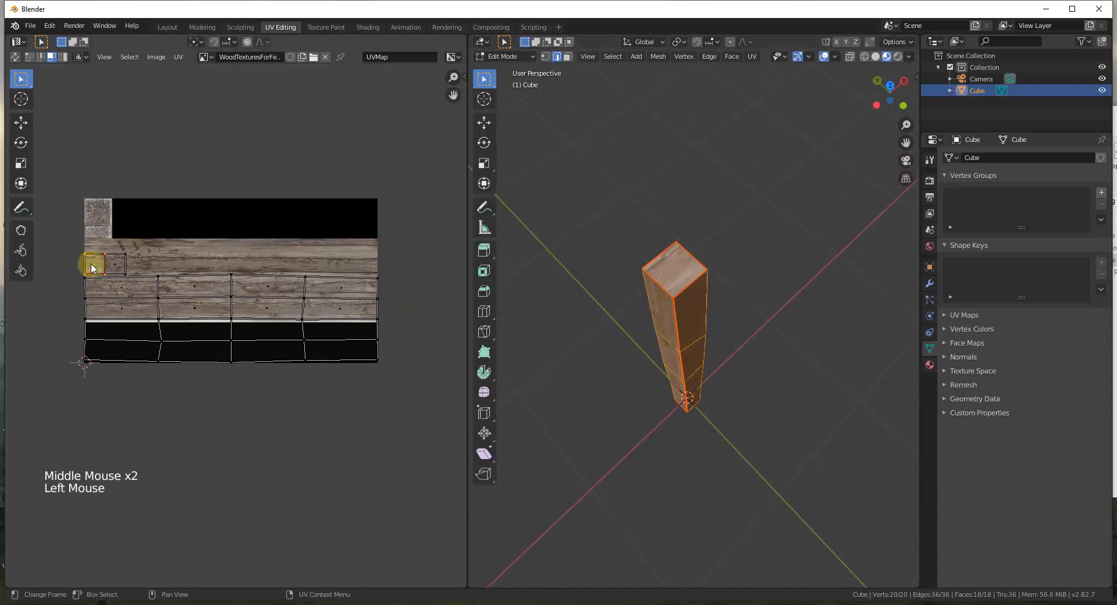
pyautogui.press('g')
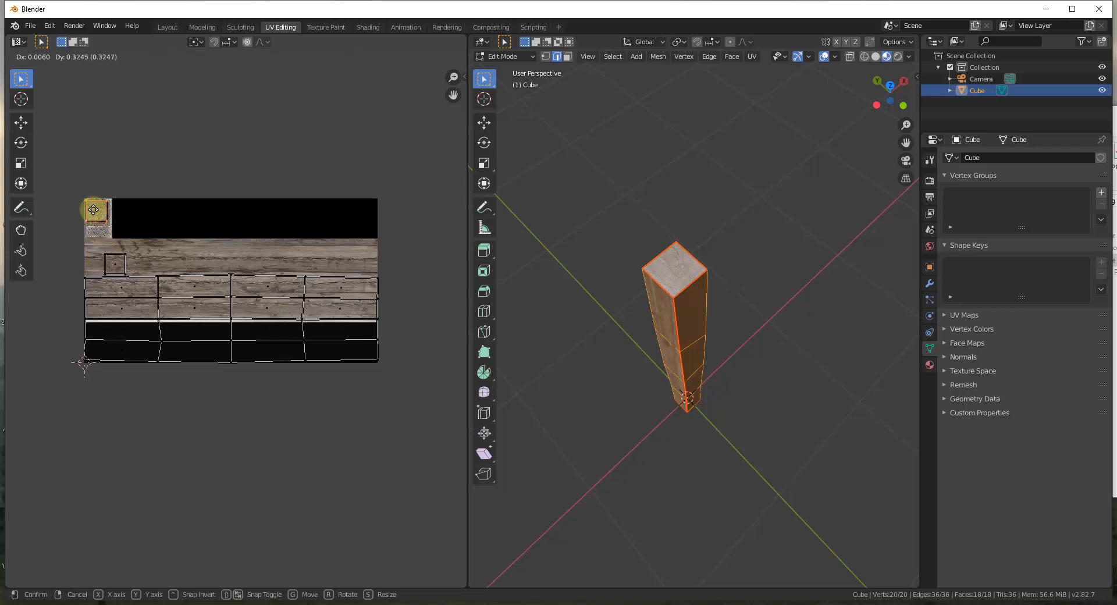
pyautogui.click(93, 209)
pyautogui.scroll(7, 96, 210)
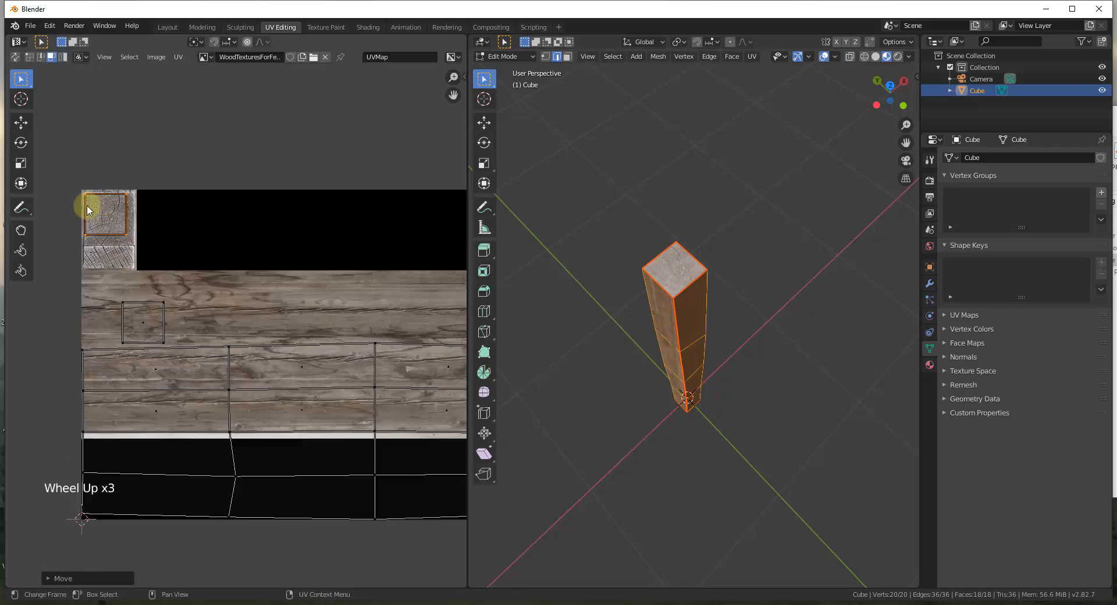
pyautogui.press('g')
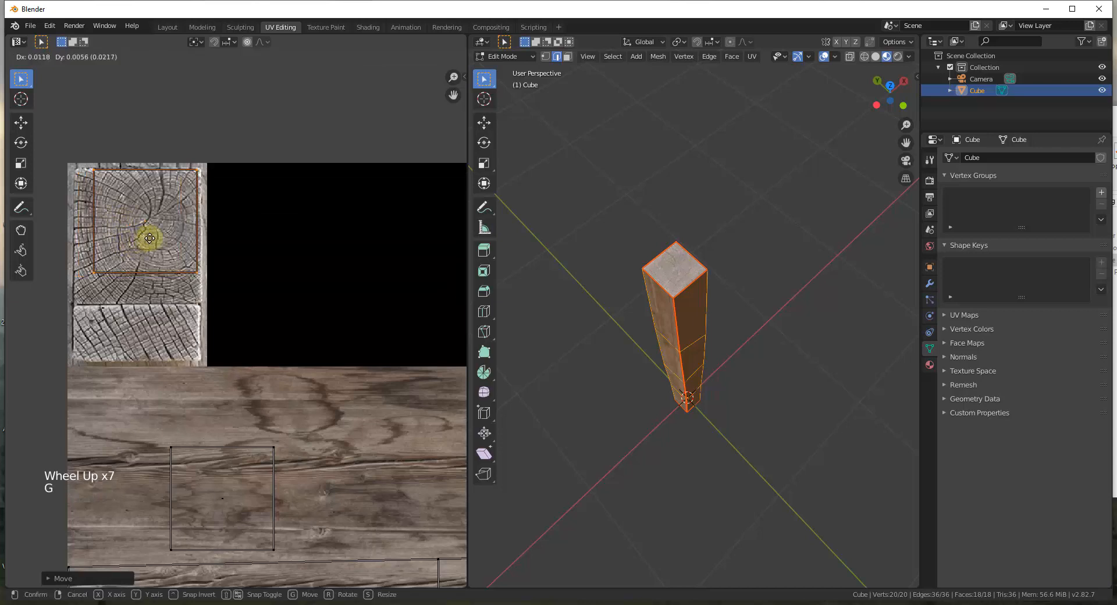
pyautogui.click(152, 239)
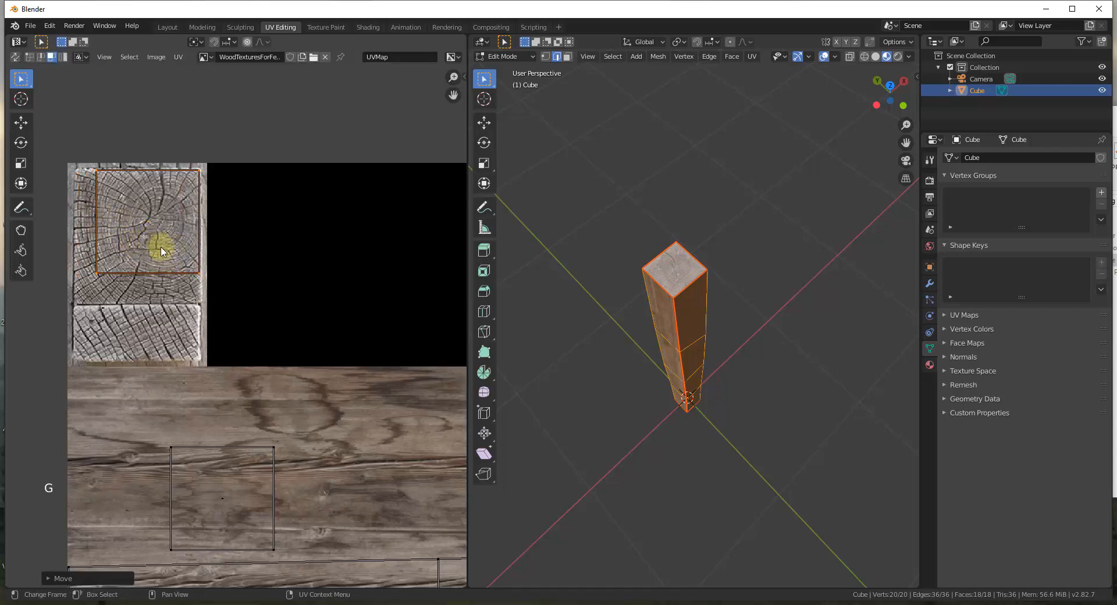
pyautogui.scroll(6, 723, 299)
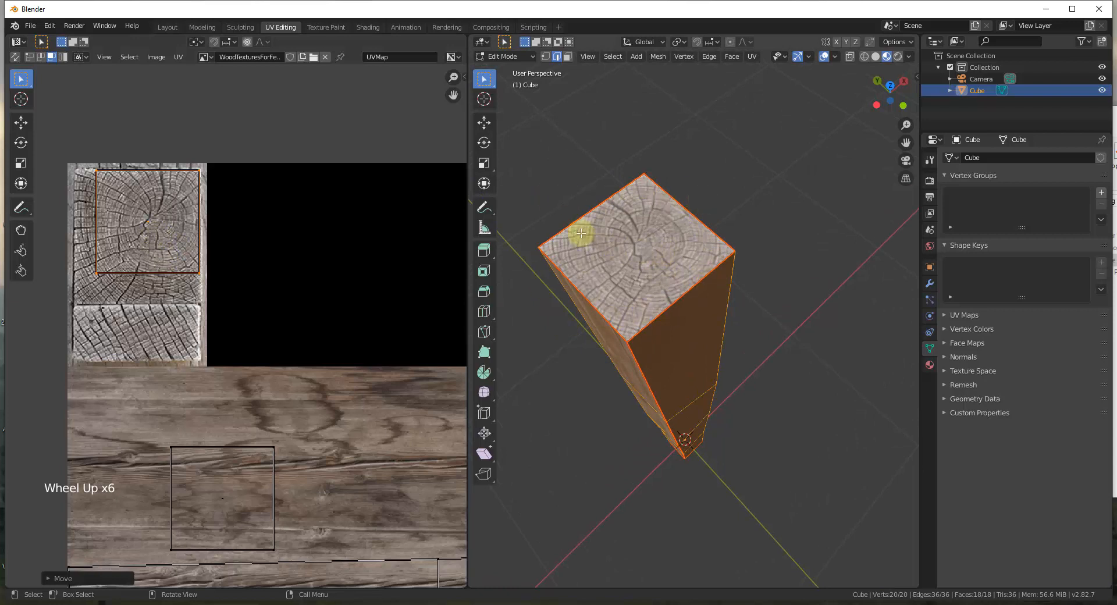
pyautogui.scroll(-11, 648, 212)
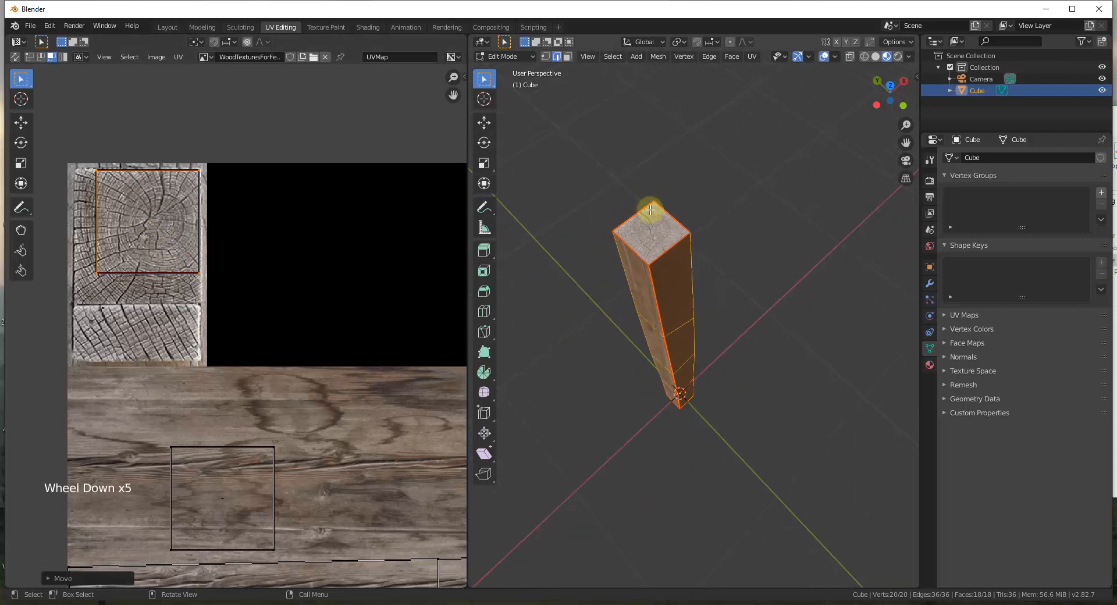
# Move the UV island of the post's bottom face onto the same end-grain area, offset from the top face's island.
pyautogui.moveTo(648, 212); pyautogui.dragTo(615, 304, button='middle')
pyautogui.scroll(10, 620, 305)
pyautogui.scroll(1, 629, 307)
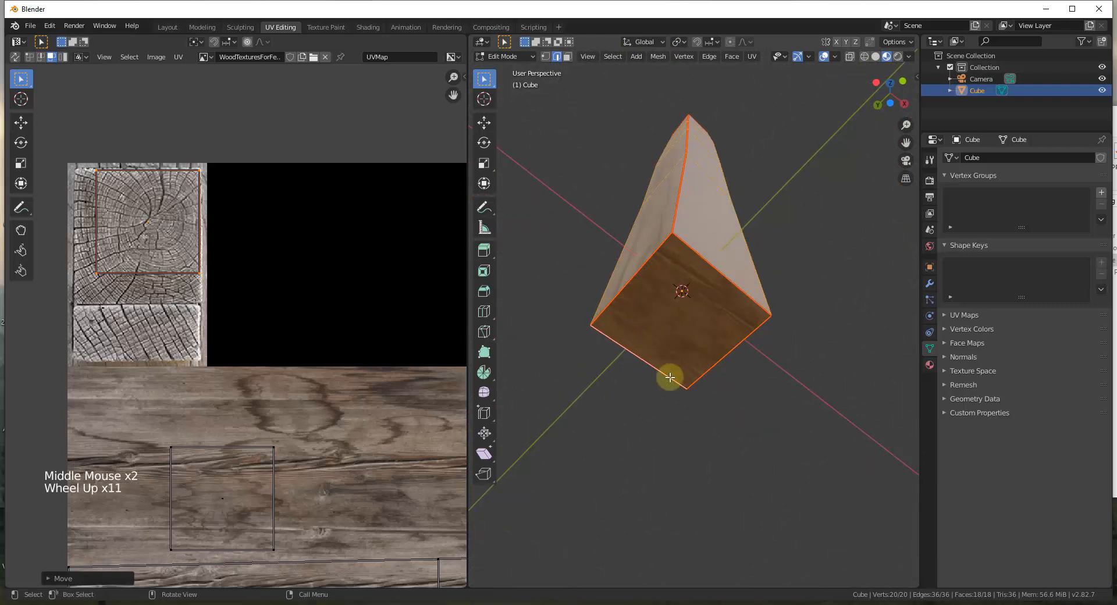
pyautogui.click(213, 497)
pyautogui.press('g')
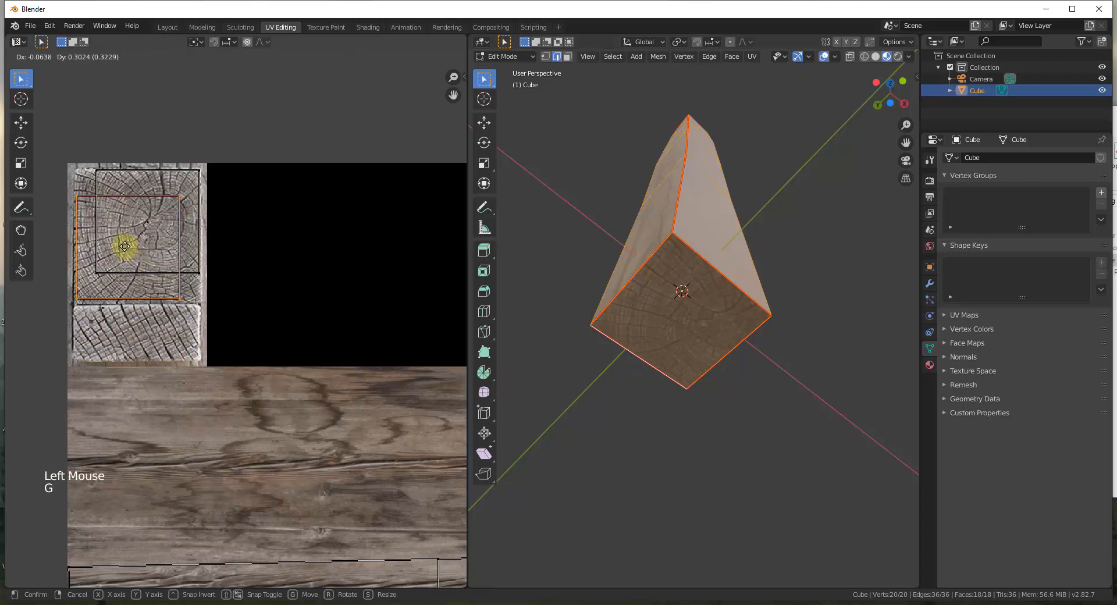
pyautogui.click(130, 251)
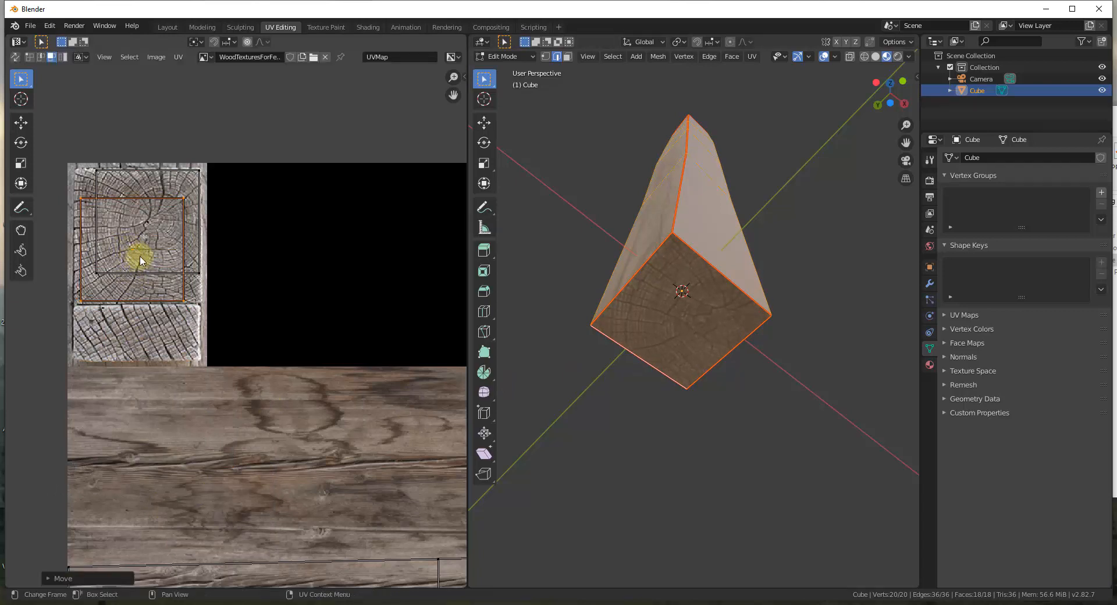
# Enlarge the bottom face's UV island by a factor of about 1.04 and nudge it to fit inside the end grain.
pyautogui.press('s')
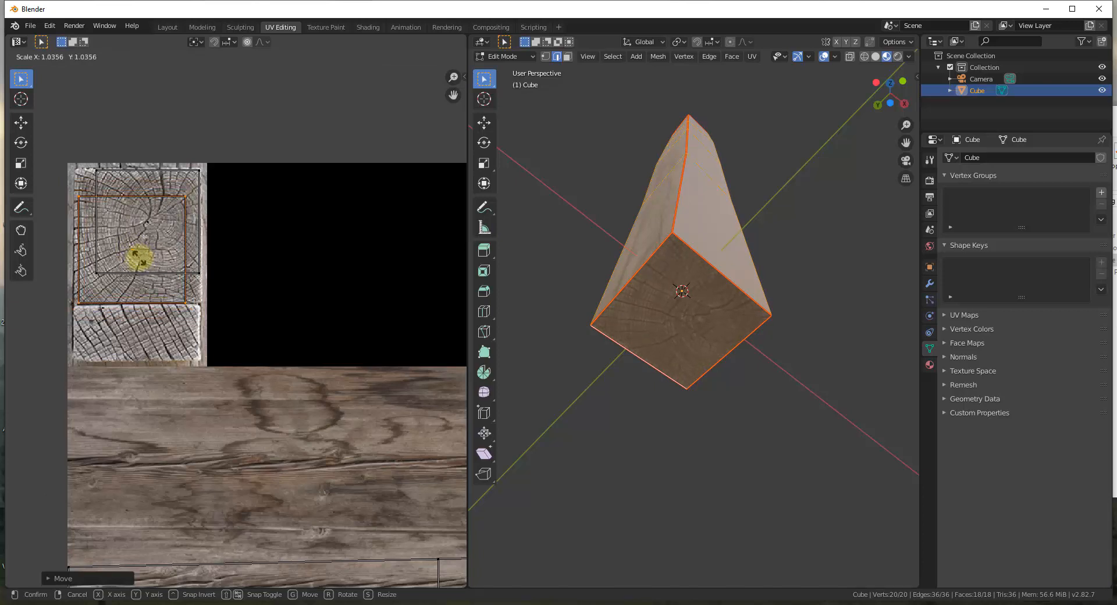
pyautogui.click(135, 256)
pyautogui.press('g')
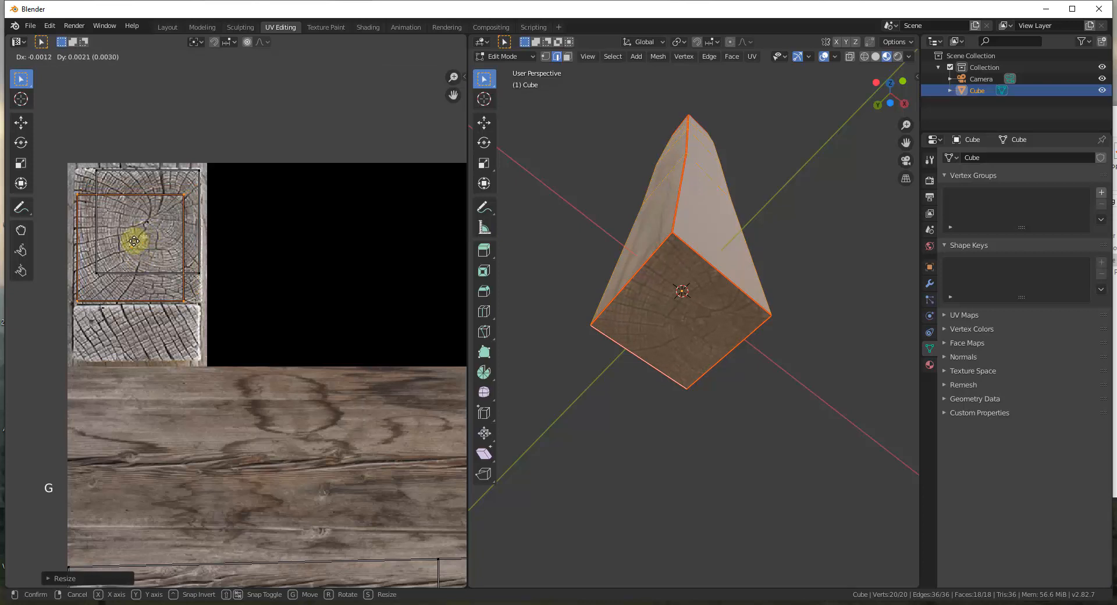
pyautogui.click(134, 242)
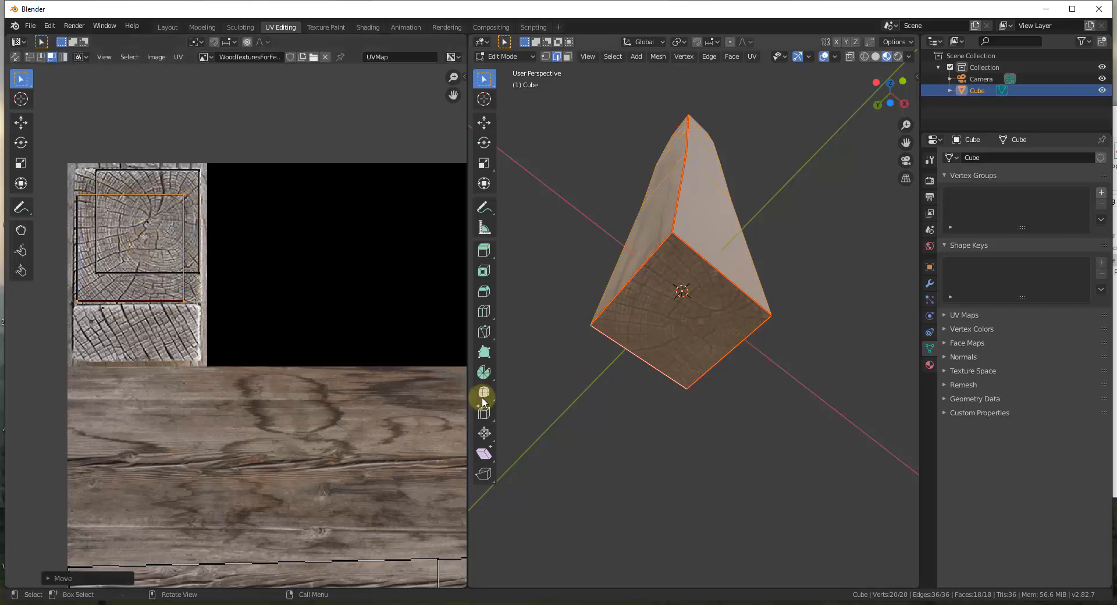
# Move the whole UV island of the post's sides up by about 0.2, over the wood plank area of the image.
pyautogui.scroll(-2, 412, 335)
pyautogui.scroll(-4, 677, 241)
pyautogui.moveTo(677, 241); pyautogui.dragTo(660, 55, button='middle')
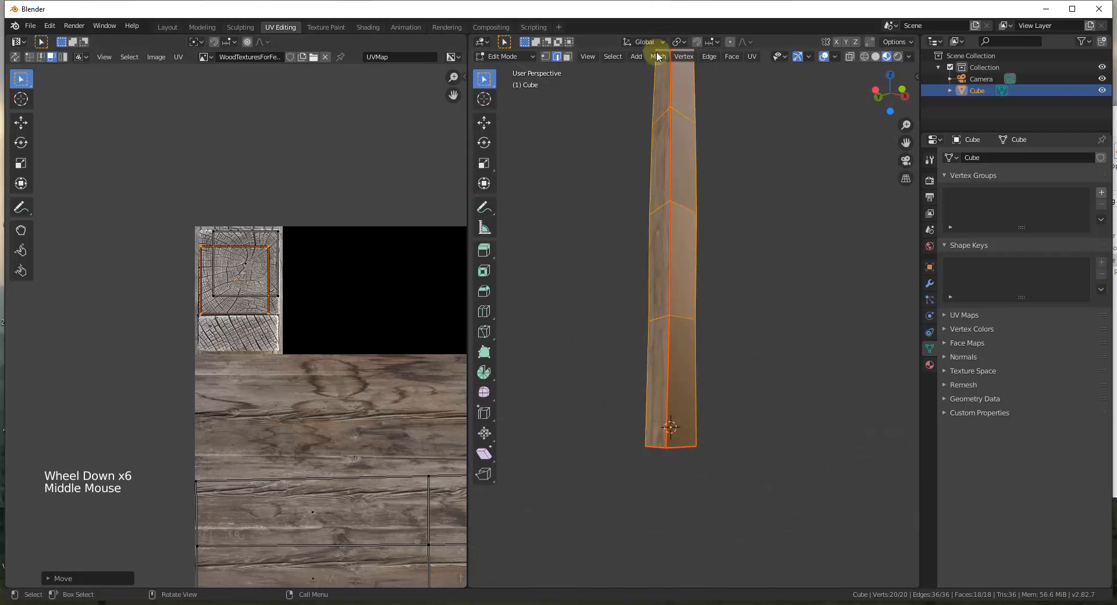
pyautogui.scroll(-3, 648, 305)
pyautogui.scroll(-2, 343, 414)
pyautogui.scroll(-4, 367, 499)
pyautogui.scroll(4, 50, 369)
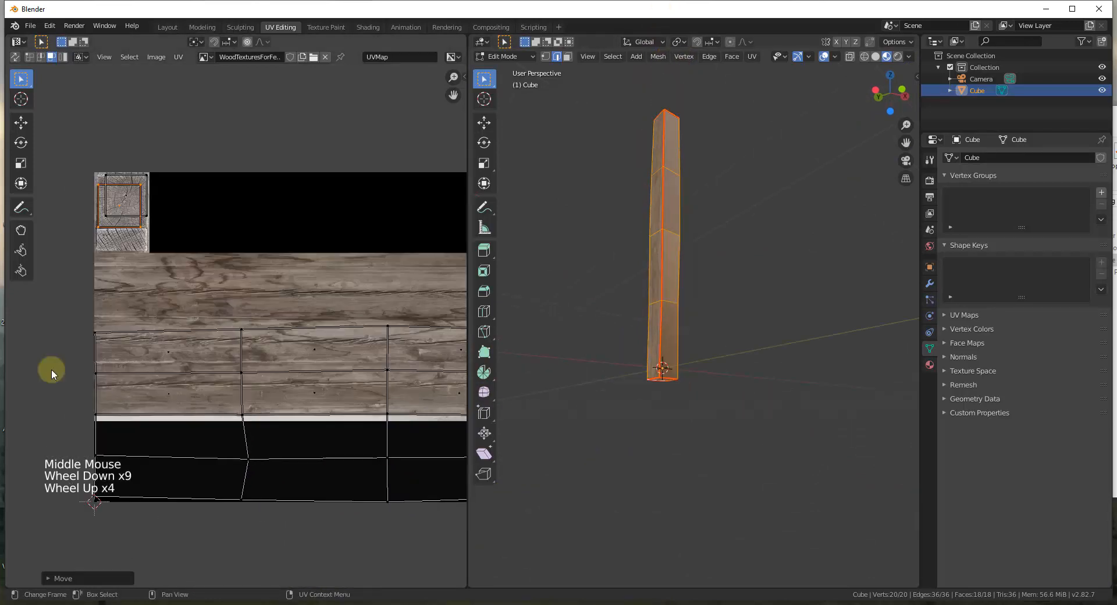
pyautogui.scroll(-3, 99, 378)
pyautogui.click(57, 326)
pyautogui.moveTo(57, 326); pyautogui.dragTo(393, 469)
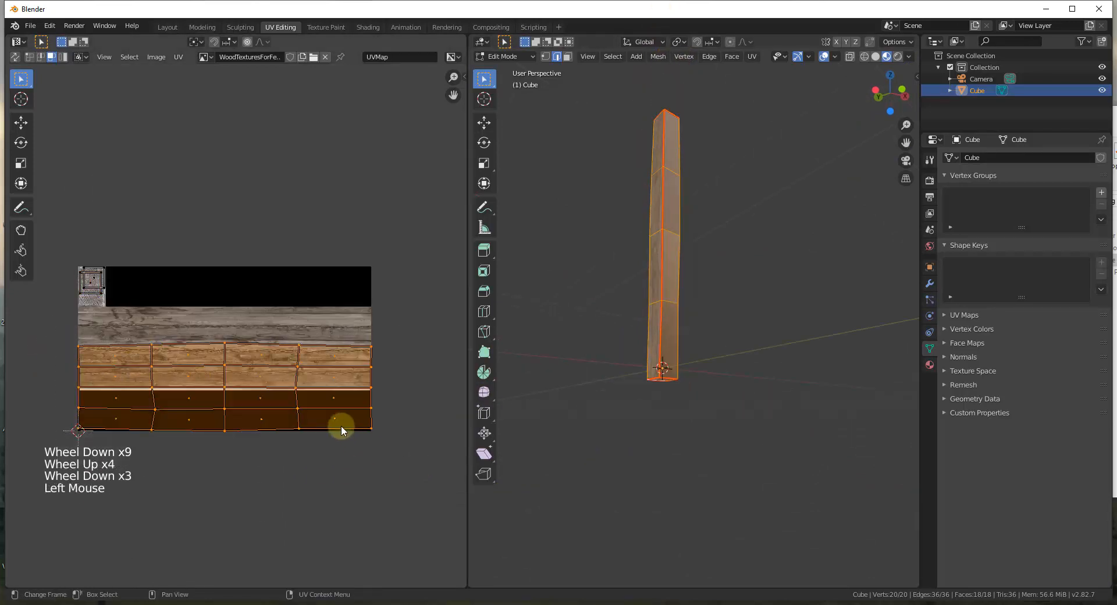
pyautogui.press('g')
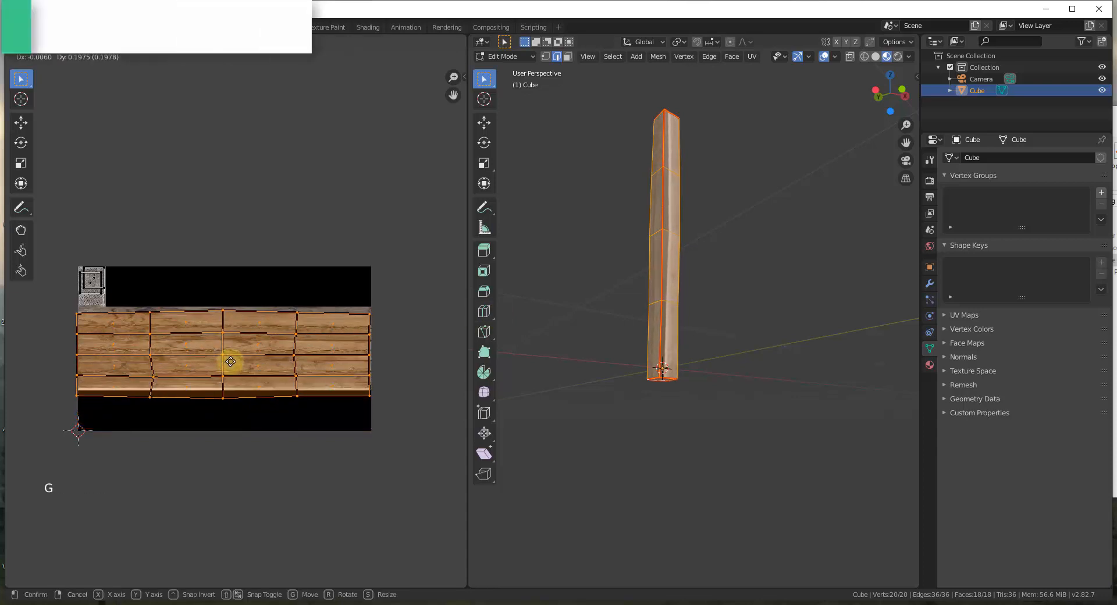
pyautogui.click(236, 358)
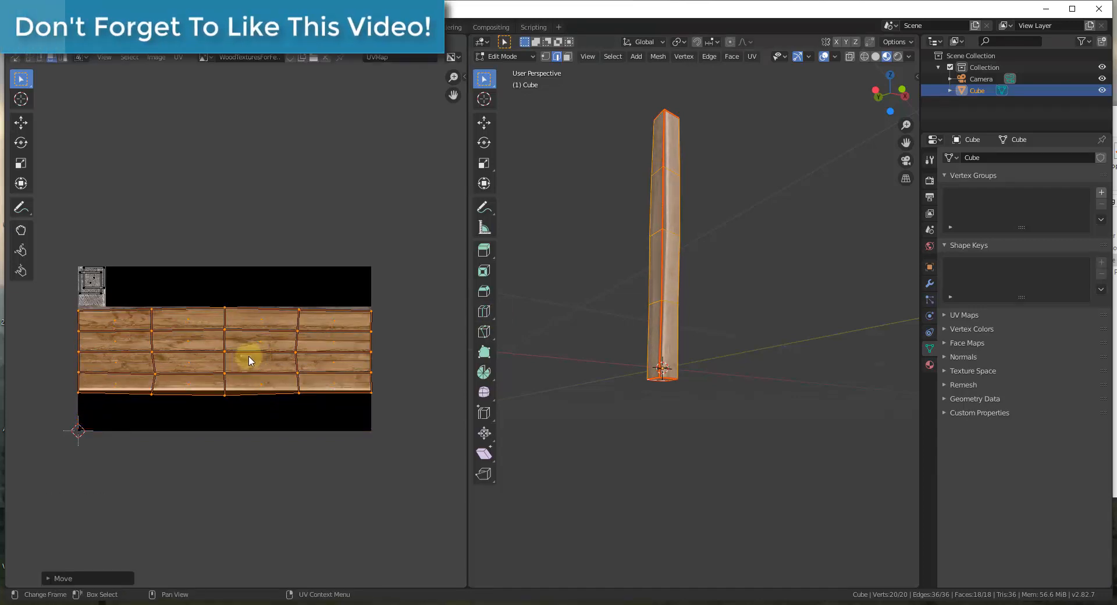
# Scale the side faces' UV island down to about 0.87 and reposition it entirely within the wood planks.
pyautogui.scroll(2, 233, 385)
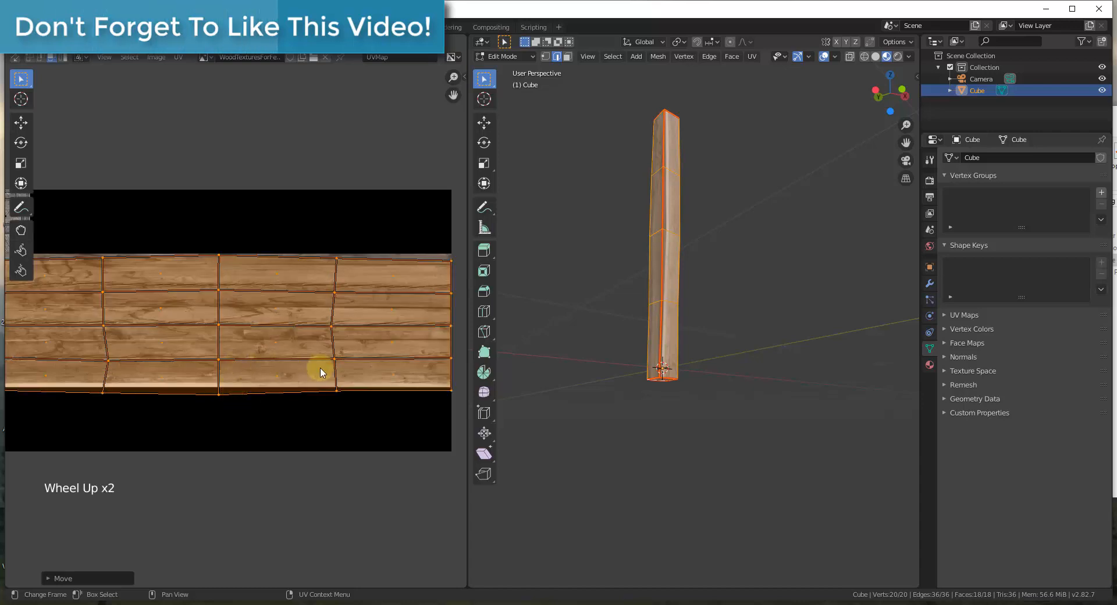
pyautogui.scroll(-2, 232, 357)
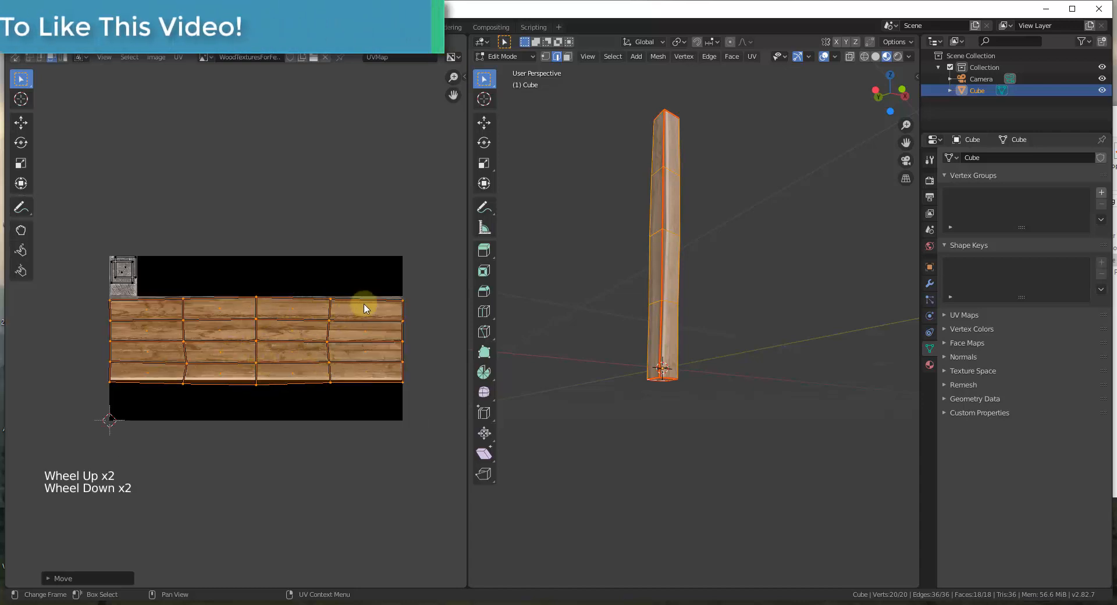
pyautogui.scroll(2, 696, 258)
pyautogui.scroll(-1, 301, 365)
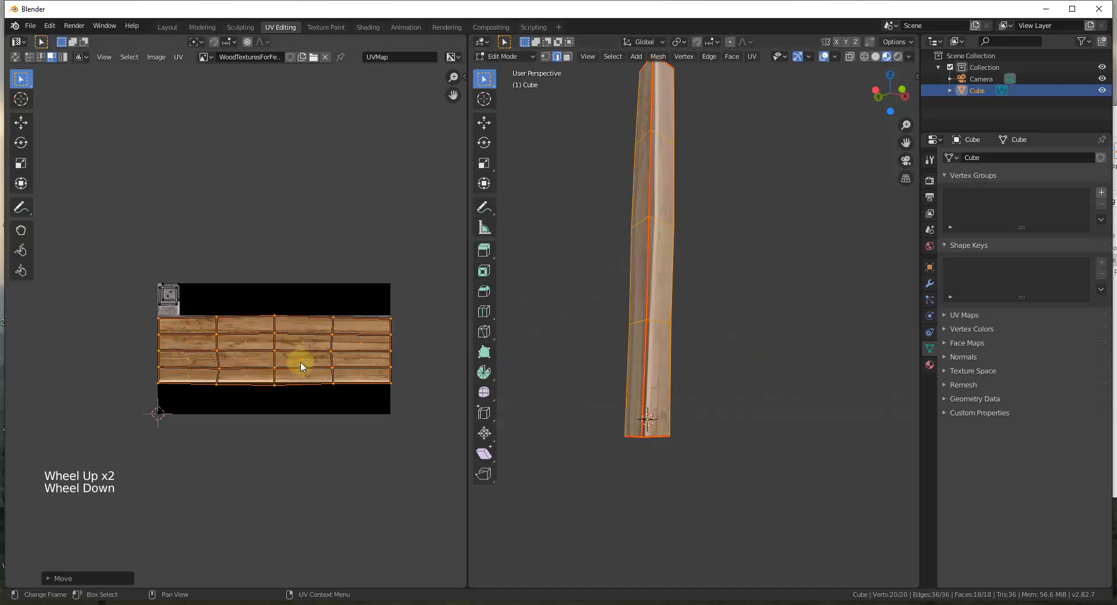
pyautogui.press('s')
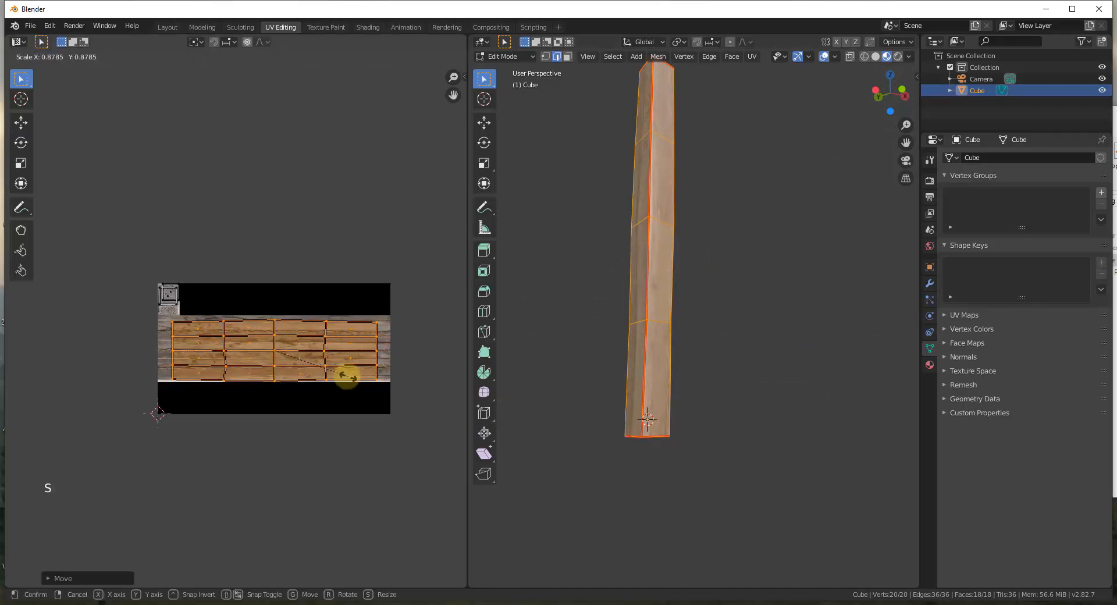
pyautogui.click(337, 371)
pyautogui.scroll(3, 276, 361)
pyautogui.press('g')
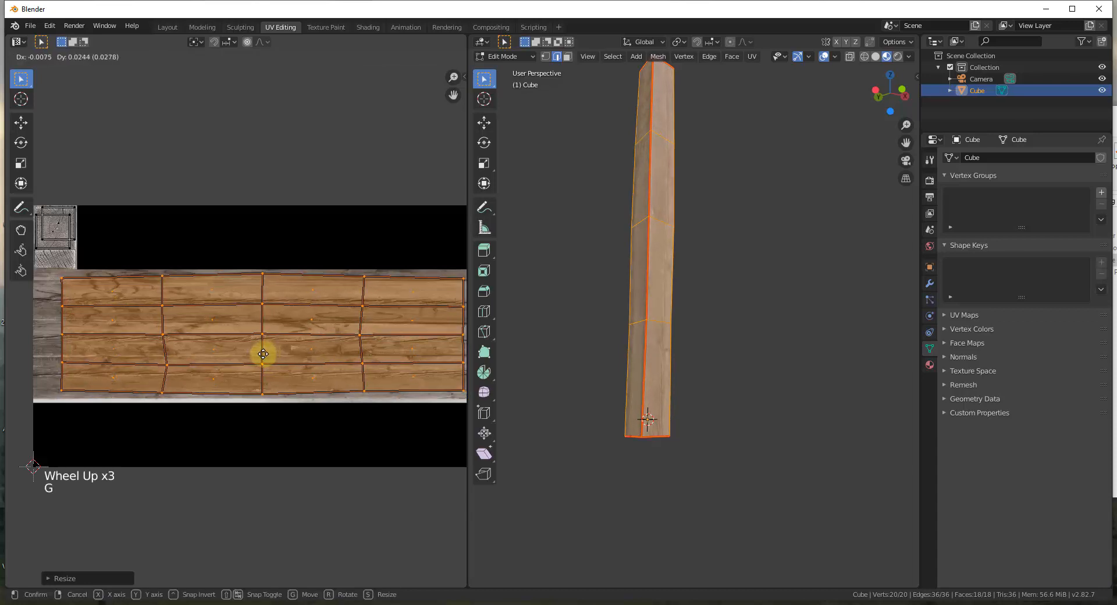
pyautogui.click(261, 354)
# Deselect everything and examine the wood texture on the post's sides and the end grain on its top.
pyautogui.click(563, 272)
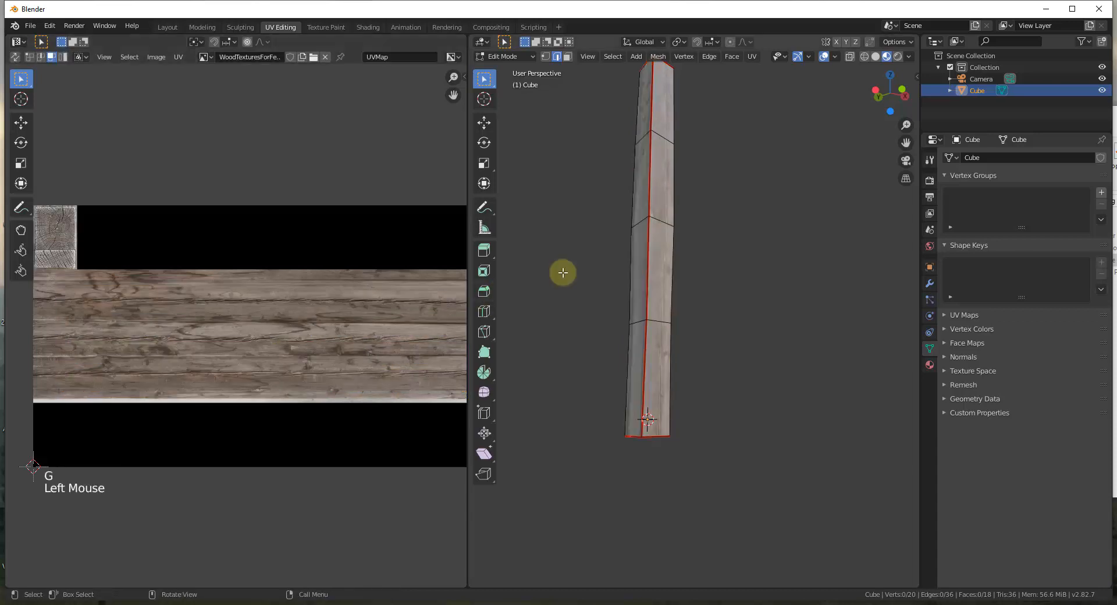
pyautogui.moveTo(562, 272); pyautogui.dragTo(561, 478, button='middle')
pyautogui.scroll(-2, 623, 269)
pyautogui.scroll(3, 620, 94)
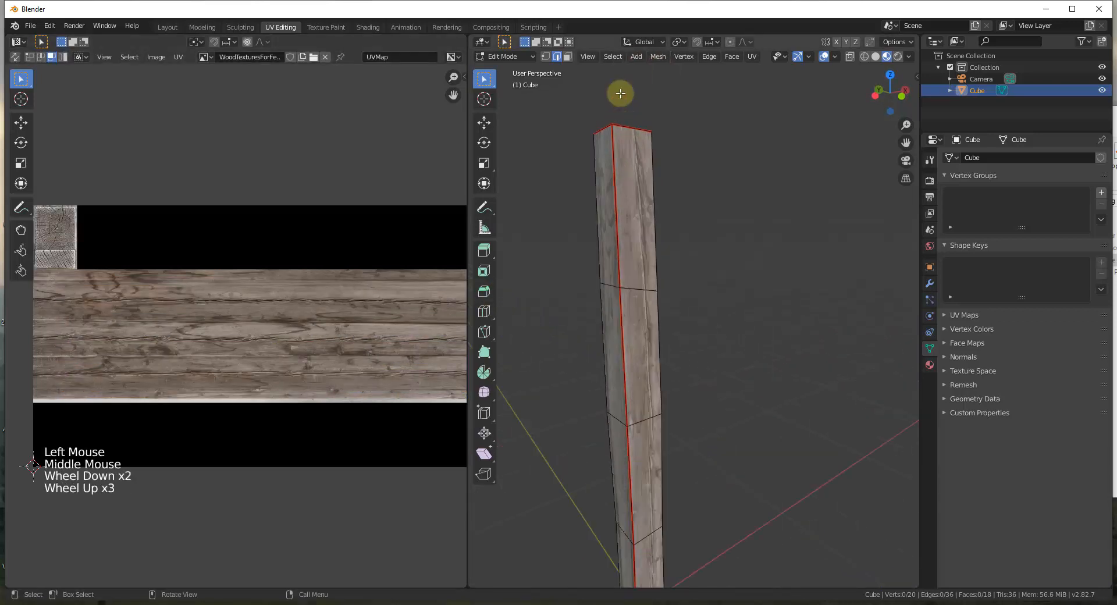
pyautogui.scroll(3, 620, 93)
pyautogui.moveTo(636, 179); pyautogui.dragTo(614, 159, button='middle')
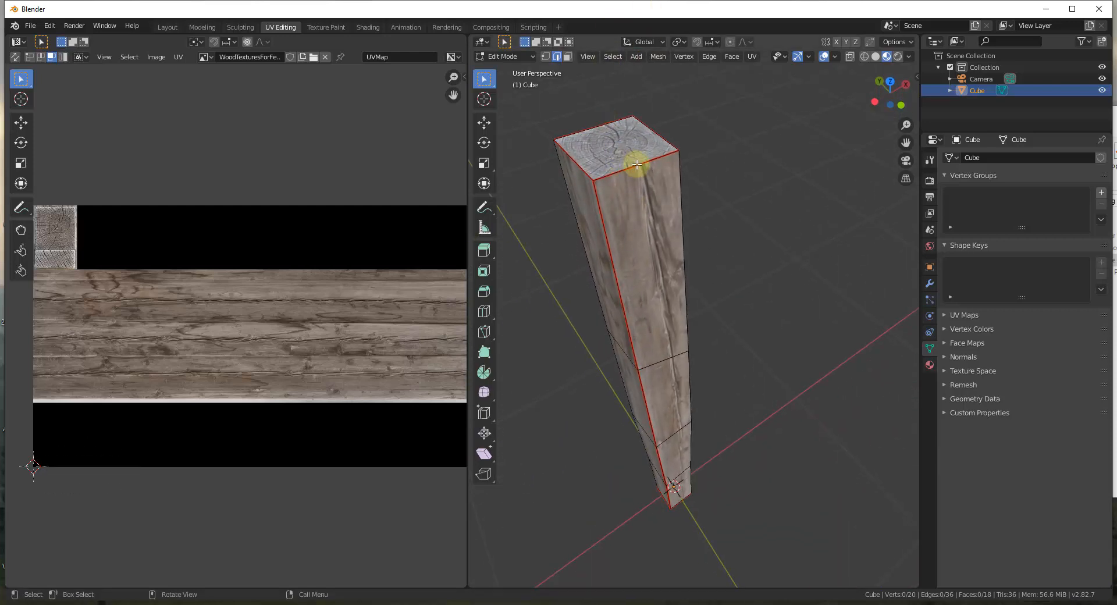
pyautogui.scroll(2, 637, 165)
pyautogui.scroll(-2, 639, 164)
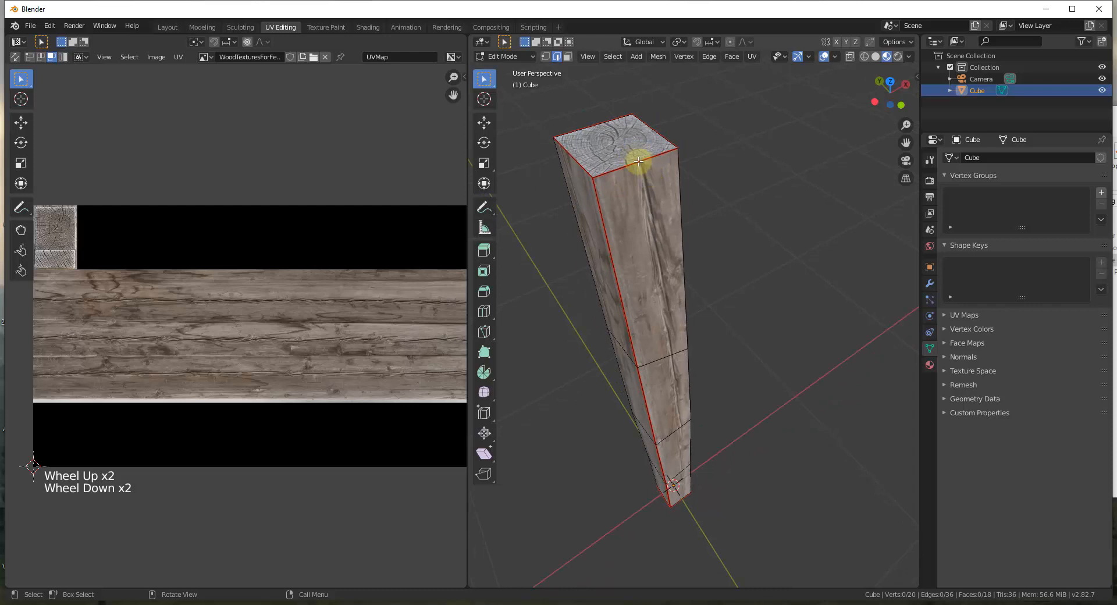
pyautogui.scroll(4, 624, 151)
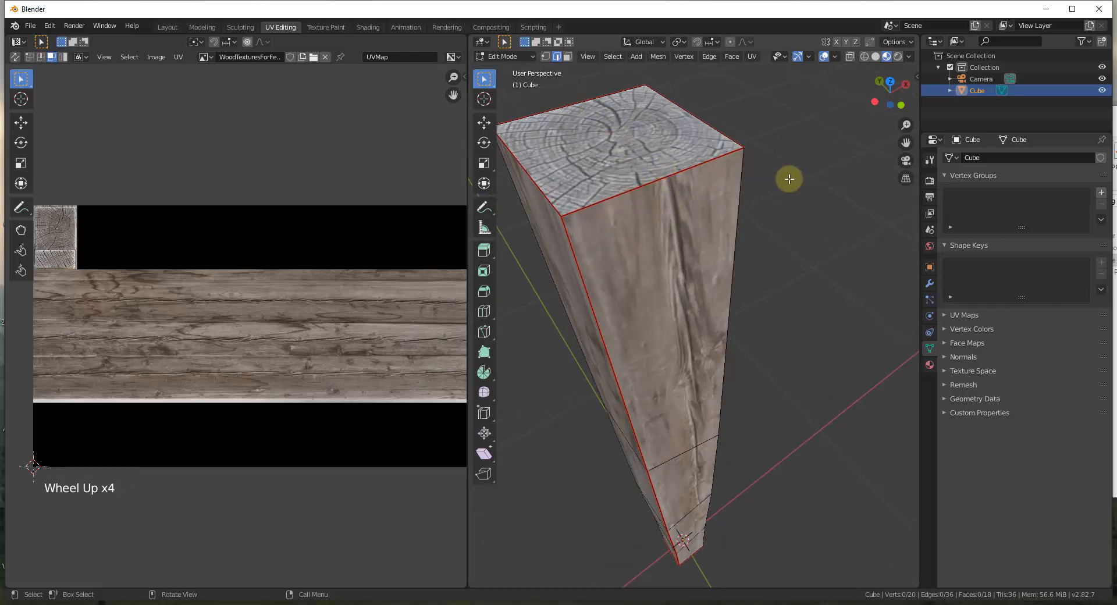
# Leave mesh editing and examine the end grain on the post's top and the wood on its sides.
pyautogui.moveTo(788, 178); pyautogui.dragTo(775, 212, button='middle')
pyautogui.scroll(-2, 675, 207)
pyautogui.scroll(-1, 680, 244)
pyautogui.scroll(2, 681, 244)
pyautogui.press('Tab')
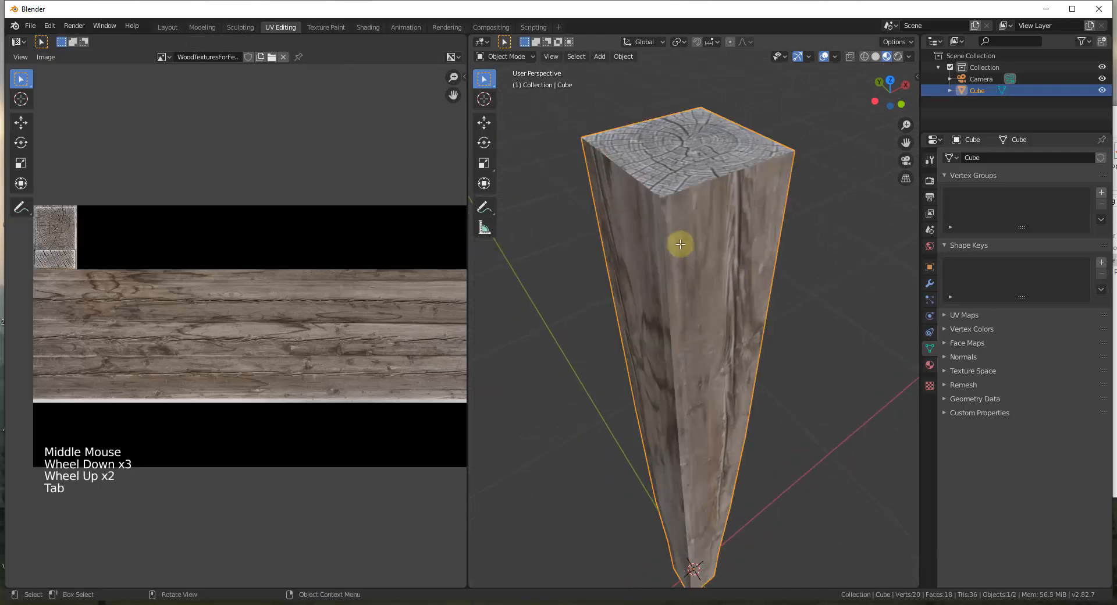
pyautogui.moveTo(685, 296); pyautogui.dragTo(677, 196, button='middle')
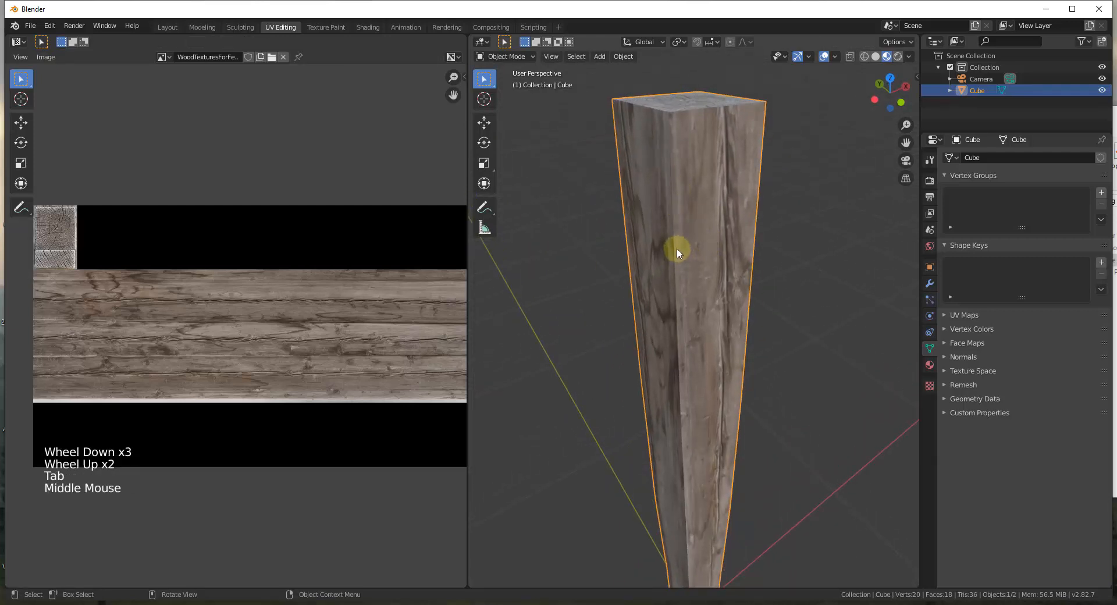
pyautogui.scroll(-3, 680, 253)
pyautogui.scroll(3, 686, 195)
pyautogui.moveTo(675, 174); pyautogui.dragTo(684, 248, button='middle')
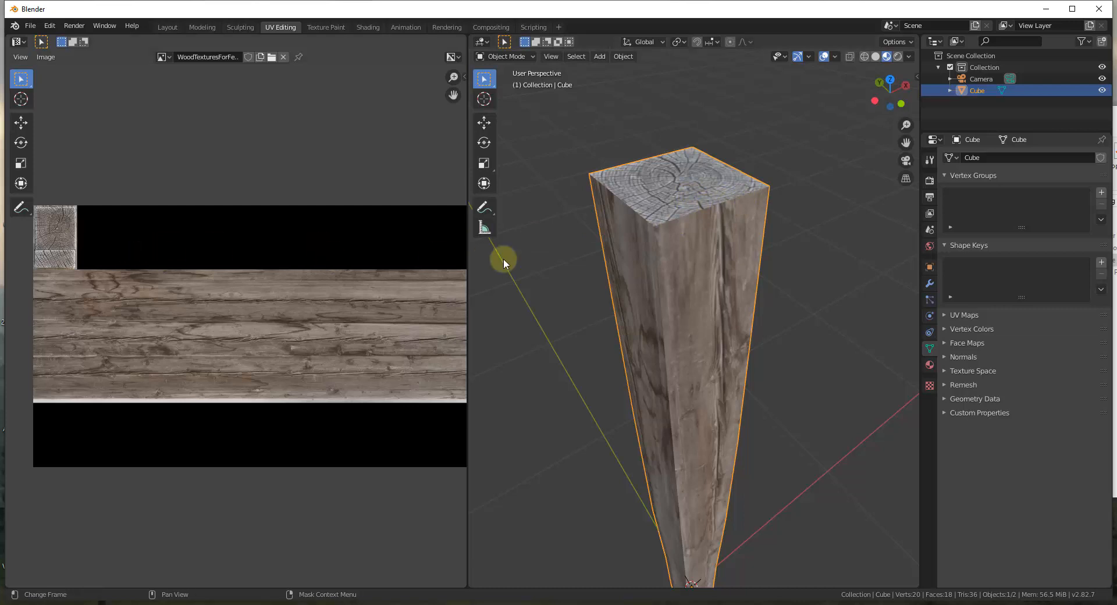
# Select the post's top face and shift its UV island slightly left to centre it on the end-grain rings.
pyautogui.press('Tab')
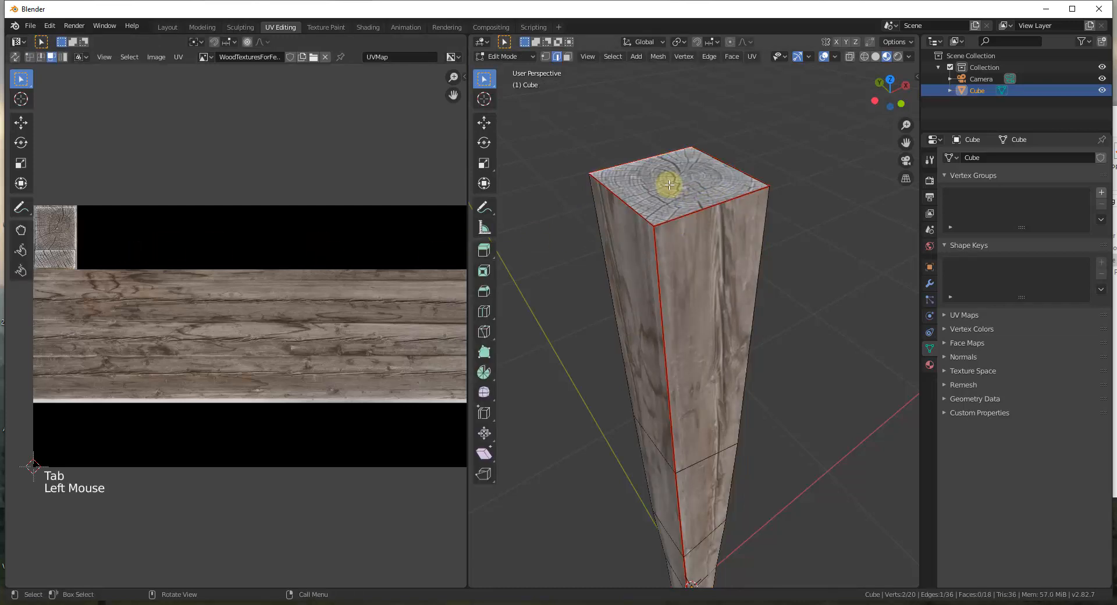
pyautogui.click(567, 56)
pyautogui.click(654, 199)
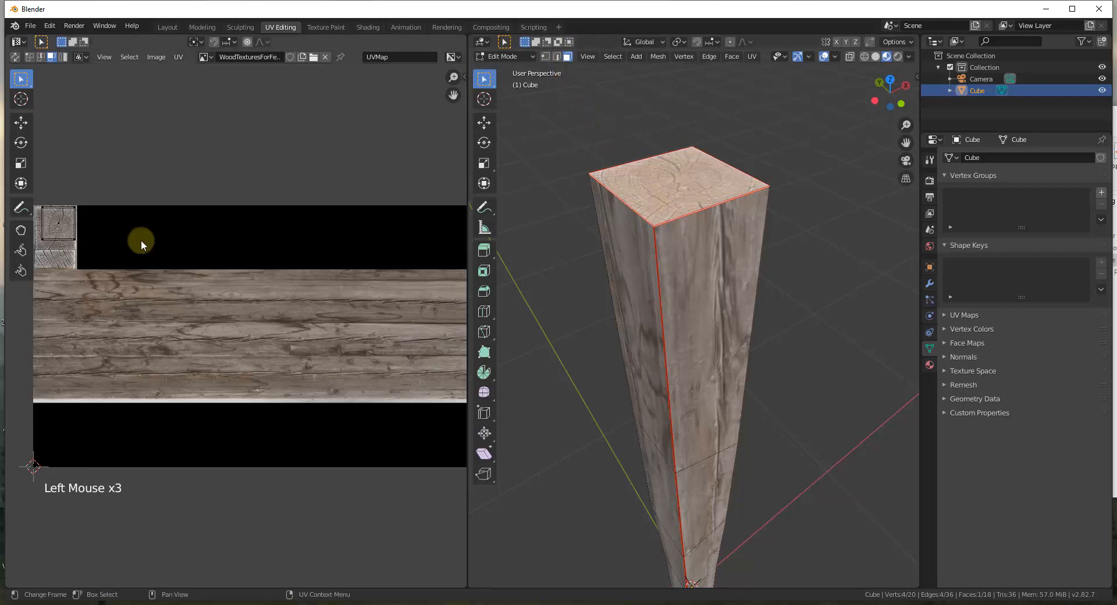
pyautogui.scroll(3, 55, 232)
pyautogui.scroll(-1, 245, 229)
pyautogui.scroll(2, 112, 226)
pyautogui.press('g')
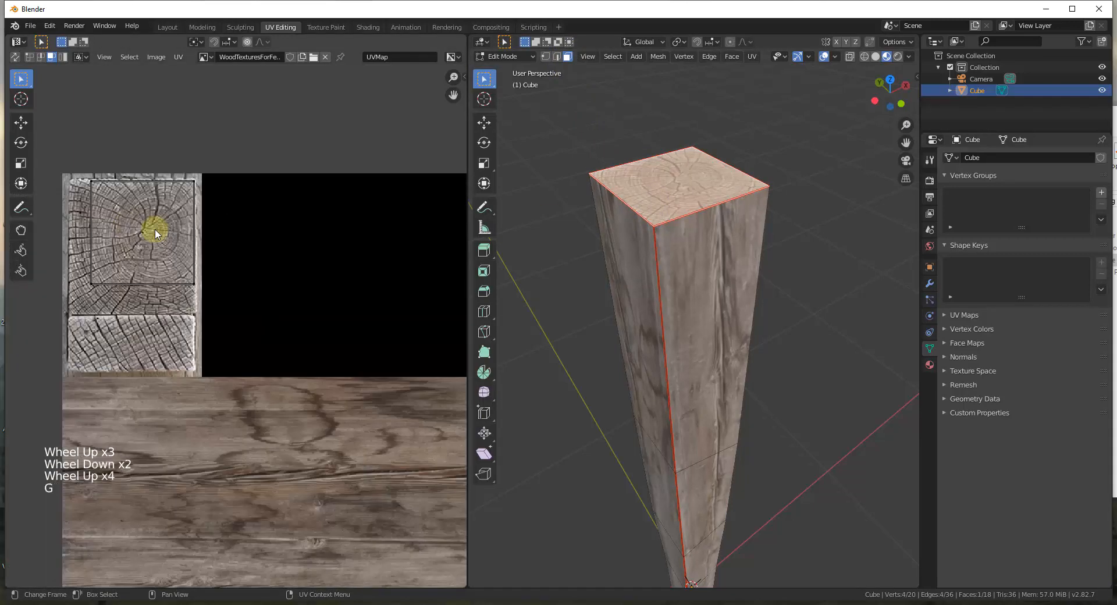
pyautogui.click(147, 231)
pyautogui.press('g')
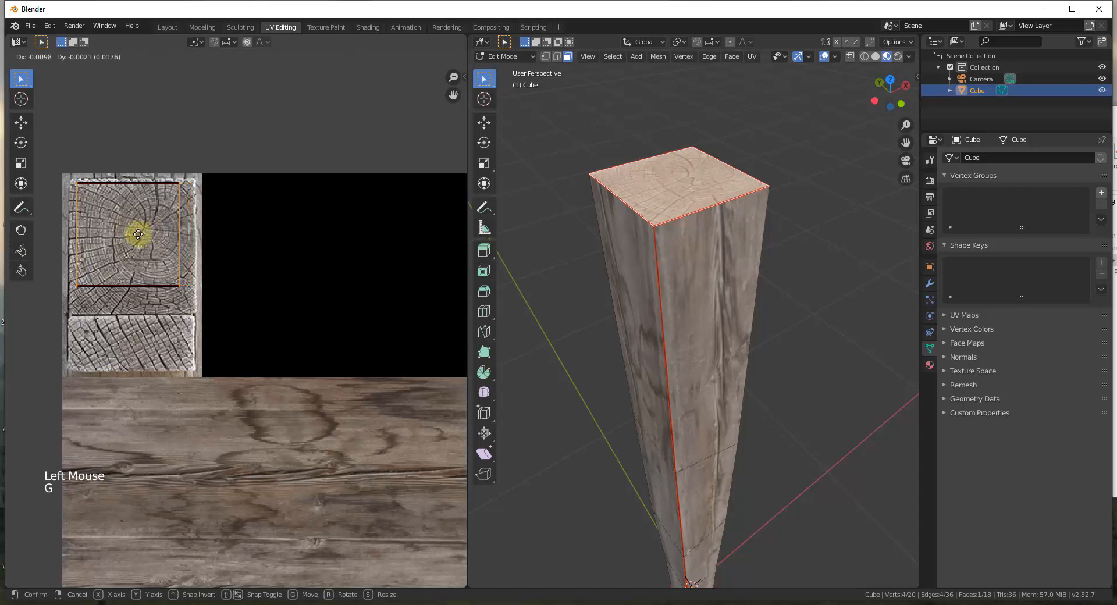
pyautogui.click(137, 234)
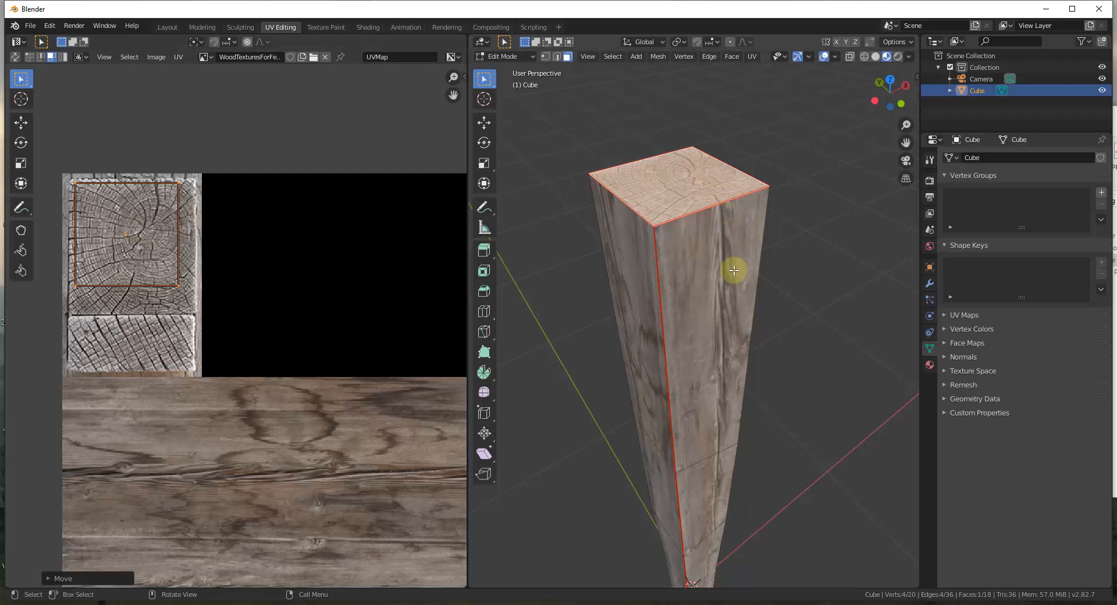
# Examine the textured post up close and as a whole in object mode.
pyautogui.scroll(7, 715, 193)
pyautogui.scroll(-12, 724, 223)
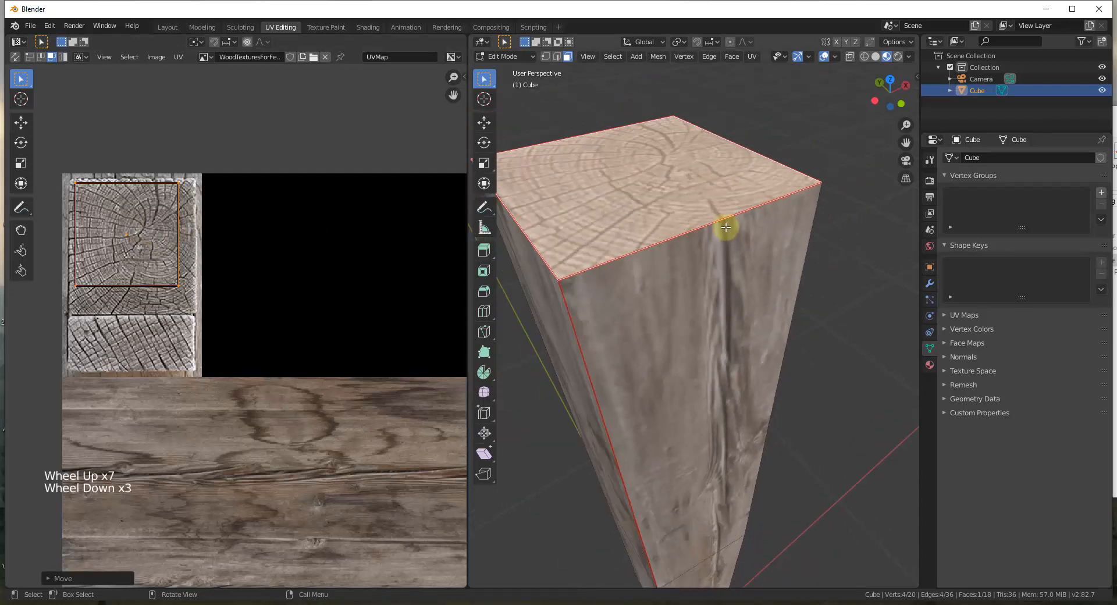
pyautogui.press('Tab')
pyautogui.moveTo(737, 356); pyautogui.dragTo(695, 159, button='middle')
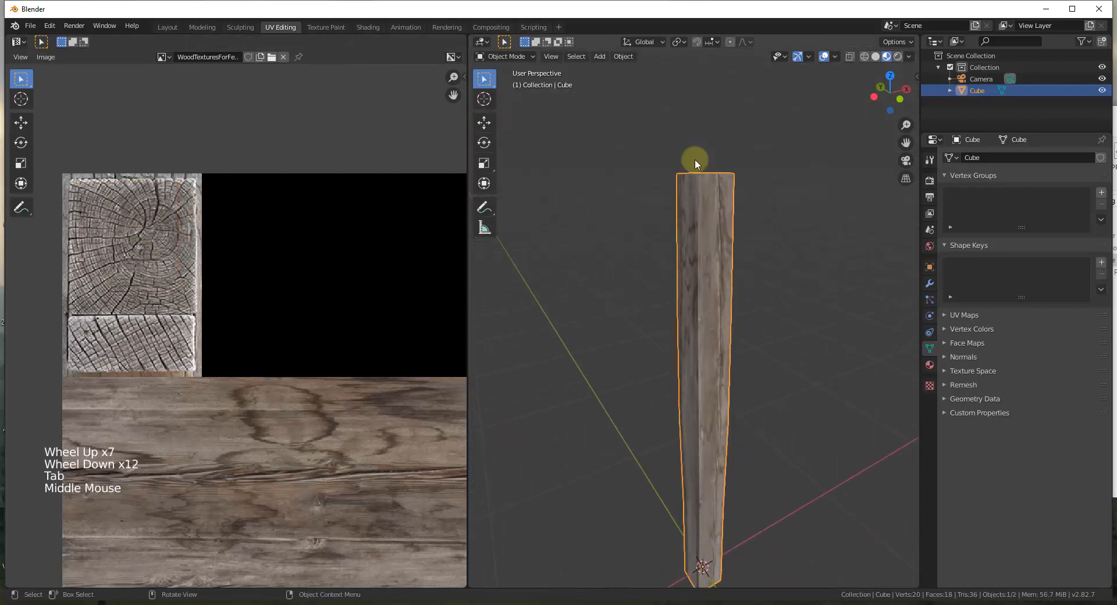
pyautogui.scroll(-4, 695, 159)
pyautogui.scroll(3, 773, 272)
pyautogui.moveTo(773, 272); pyautogui.dragTo(721, 309, button='middle')
pyautogui.scroll(-2, 647, 214)
pyautogui.scroll(1, 711, 295)
pyautogui.scroll(4, 675, 303)
pyautogui.scroll(-4, 667, 292)
pyautogui.scroll(-3, 678, 292)
pyautogui.scroll(2, 721, 309)
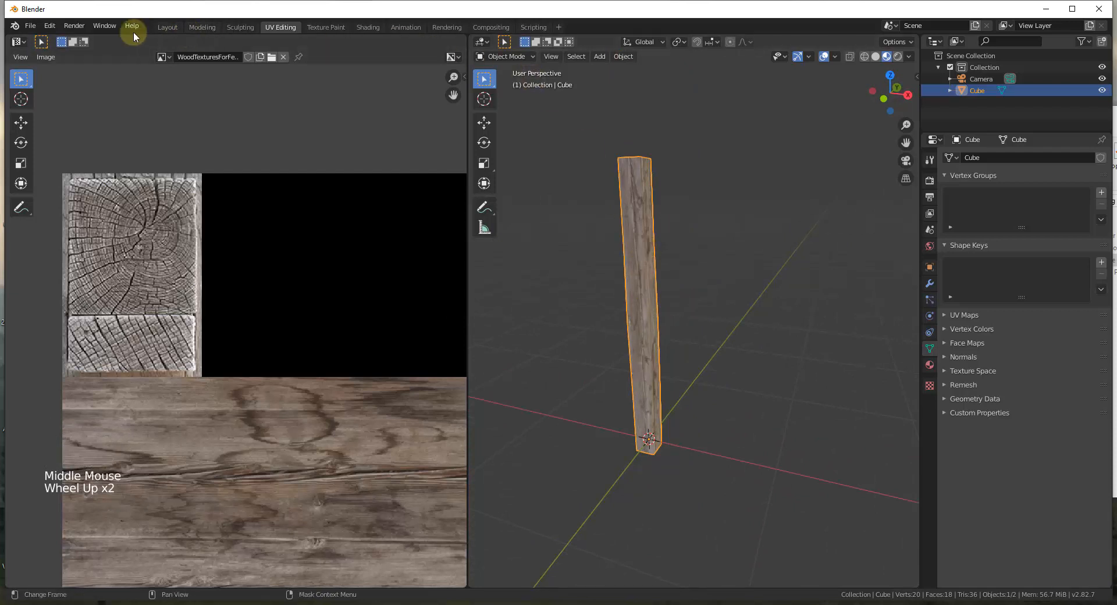
# Switch to the Layout workspace, add a mesh cube and scale it down to fit within the post's thickness.
pyautogui.click(165, 26)
pyautogui.moveTo(540, 391); pyautogui.dragTo(504, 423, button='middle')
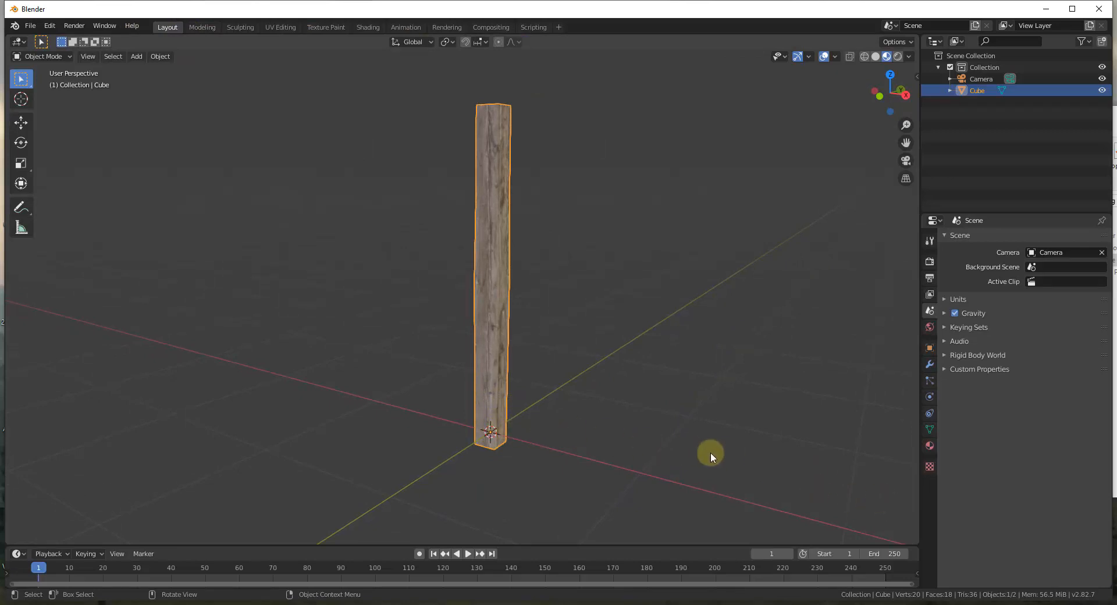
pyautogui.hotkey('shift', 'a')
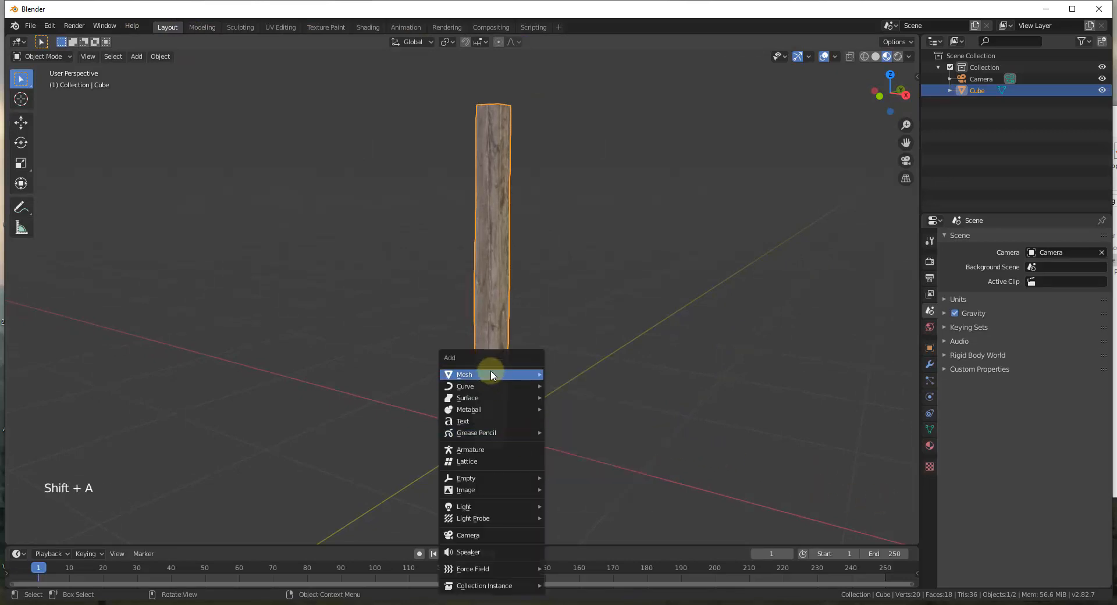
pyautogui.moveTo(491, 369)
pyautogui.click(563, 385)
pyautogui.scroll(-3, 633, 482)
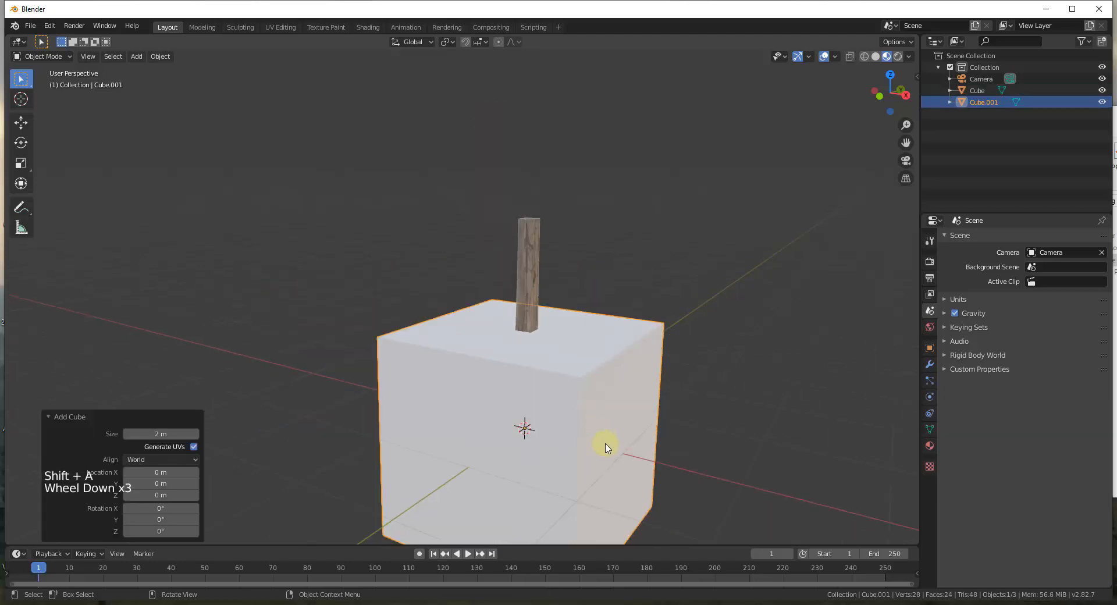
pyautogui.press('s')
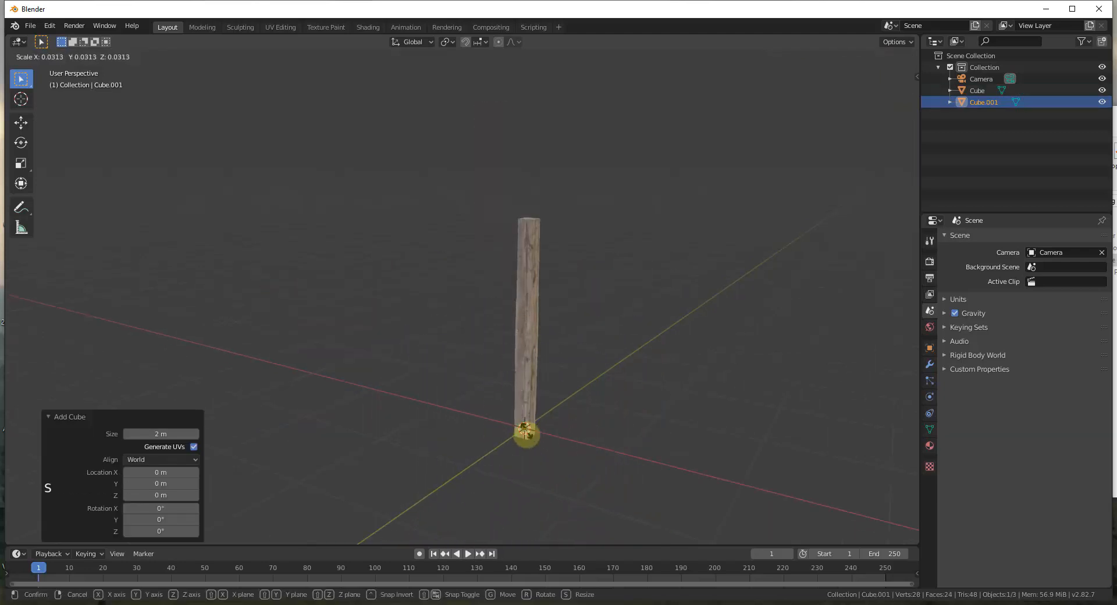
pyautogui.press('g')
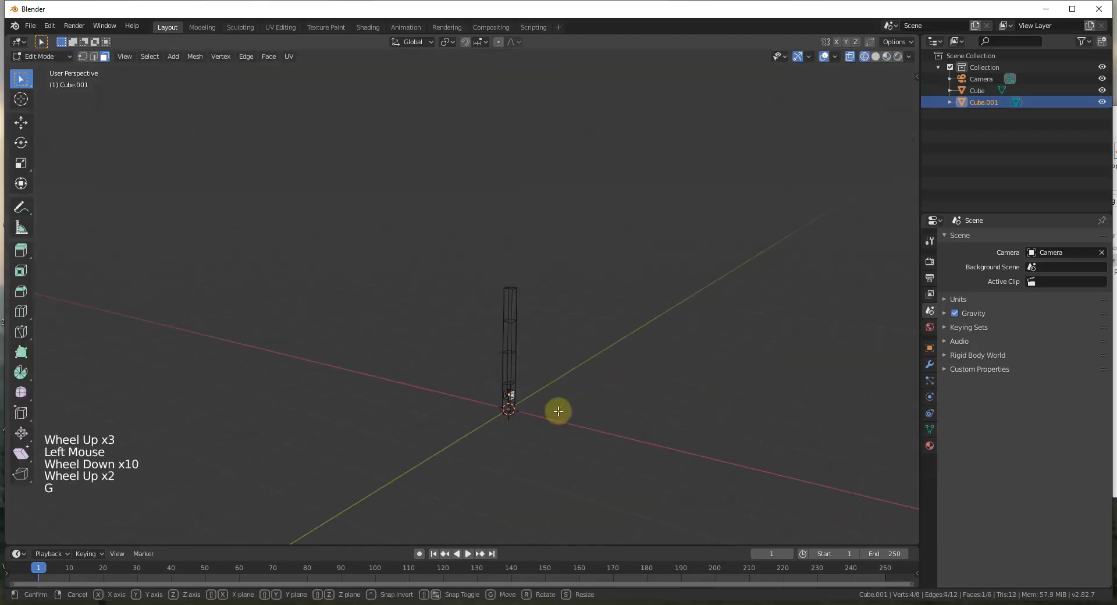
pyautogui.press('x')
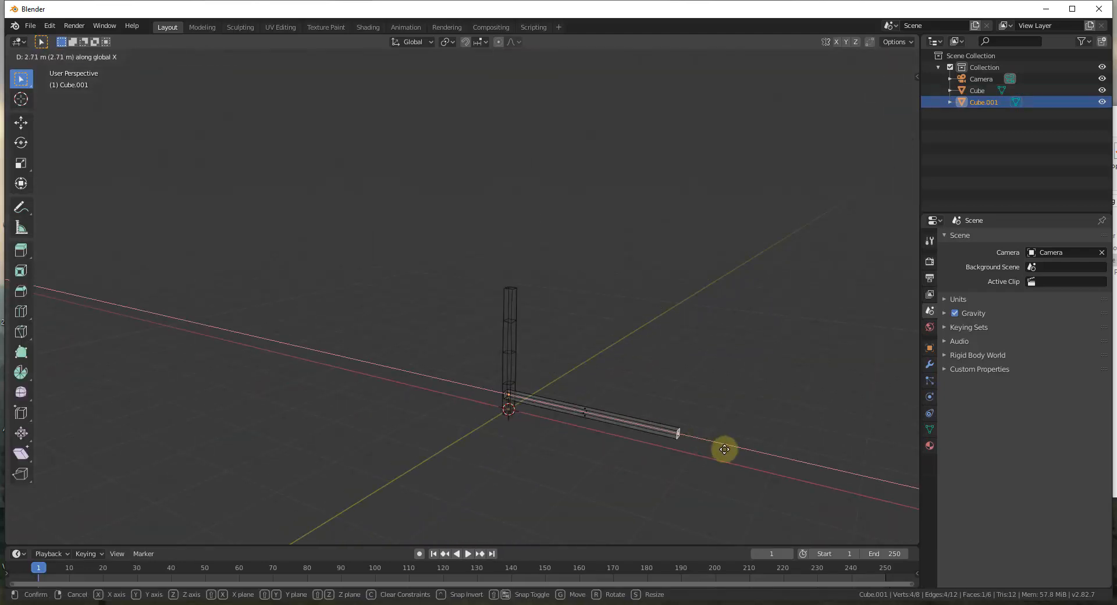
pyautogui.rightClick(715, 446)
pyautogui.scroll(6, 515, 399)
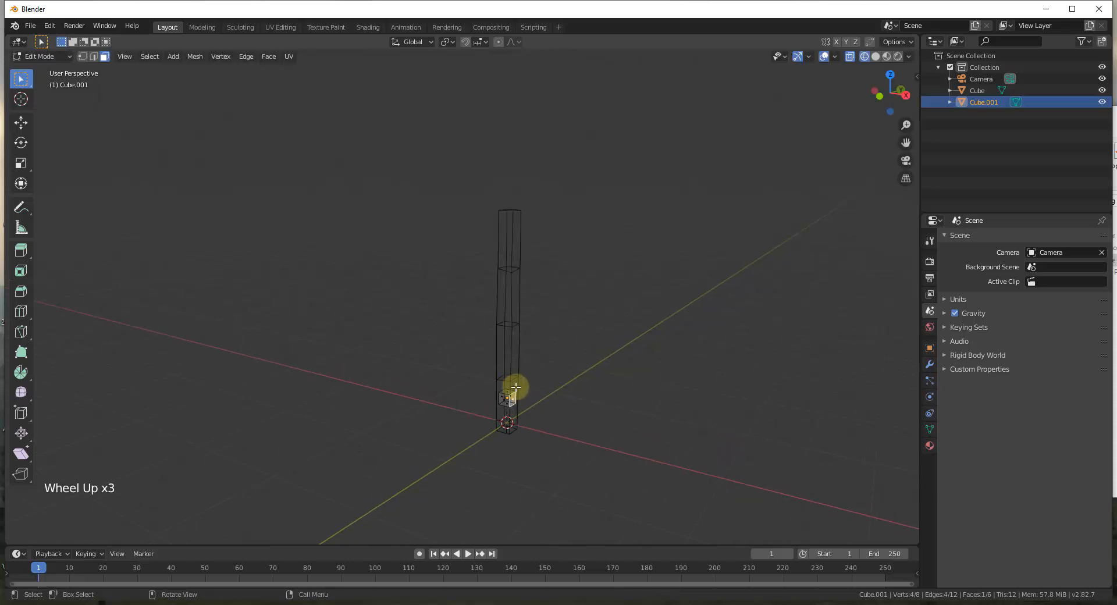
# Stretch the small cube into a horizontal rail by moving its +X face 1.48 m along the X axis in wireframe view.
pyautogui.press('z')
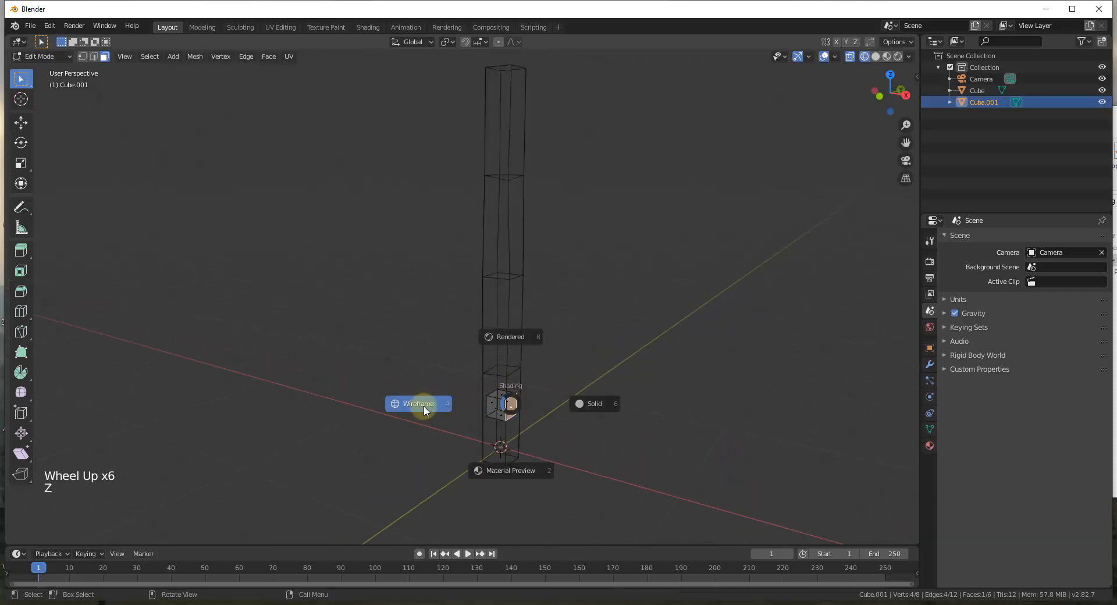
pyautogui.click(423, 406)
pyautogui.click(512, 409)
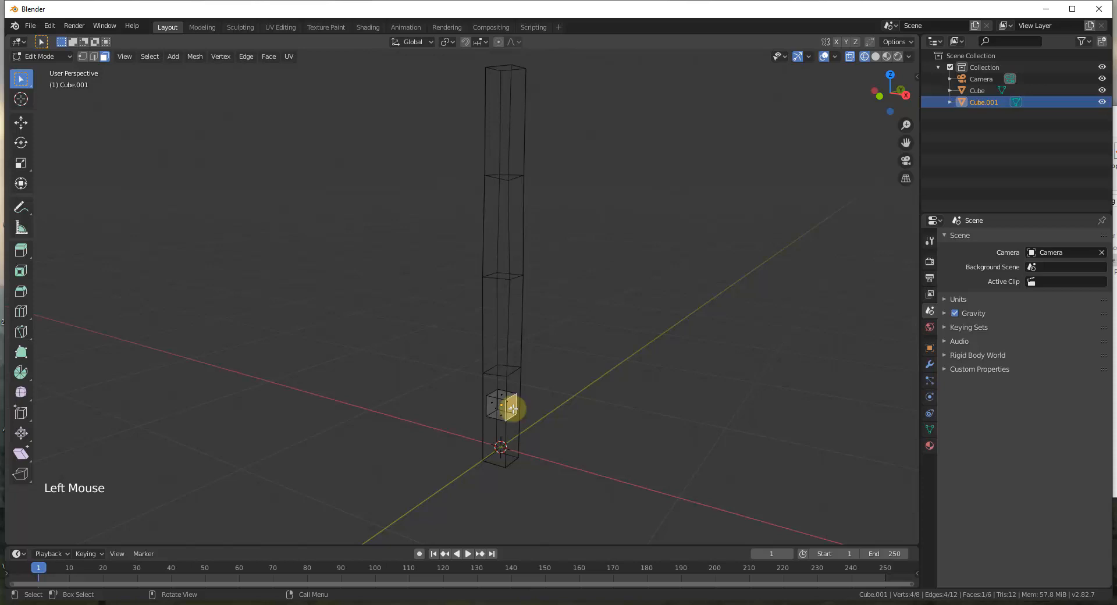
pyautogui.press('g')
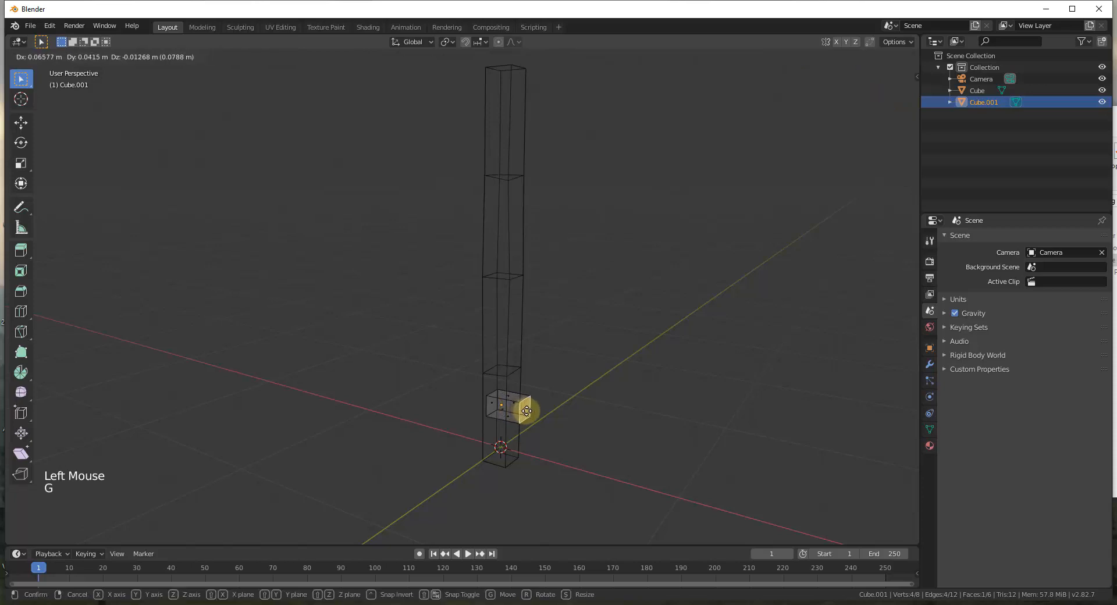
pyautogui.press('x')
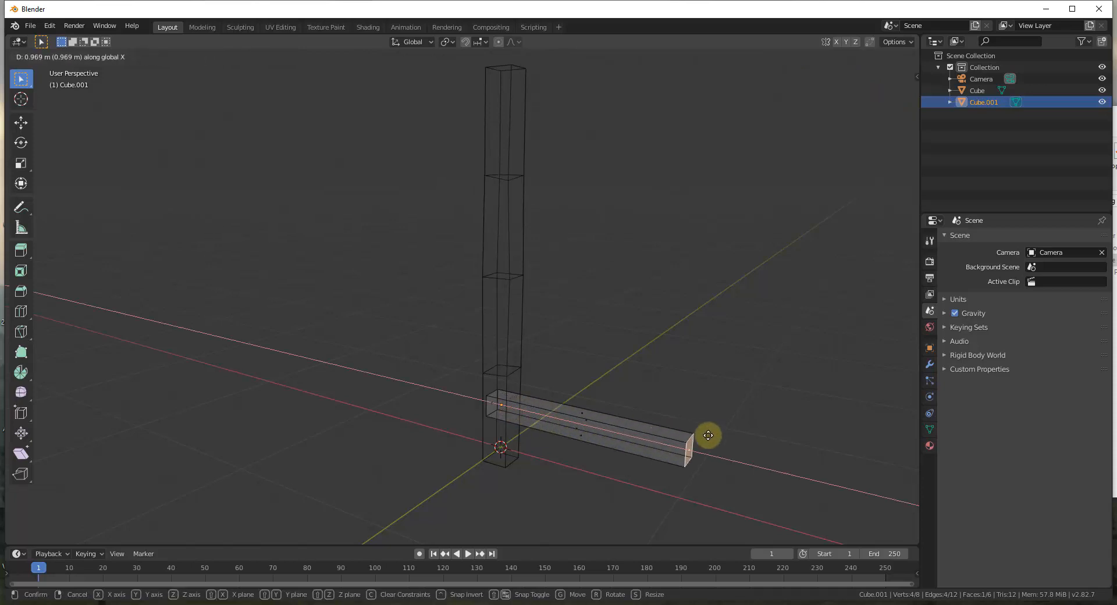
pyautogui.click(815, 468)
pyautogui.scroll(-5, 511, 387)
pyautogui.scroll(3, 598, 421)
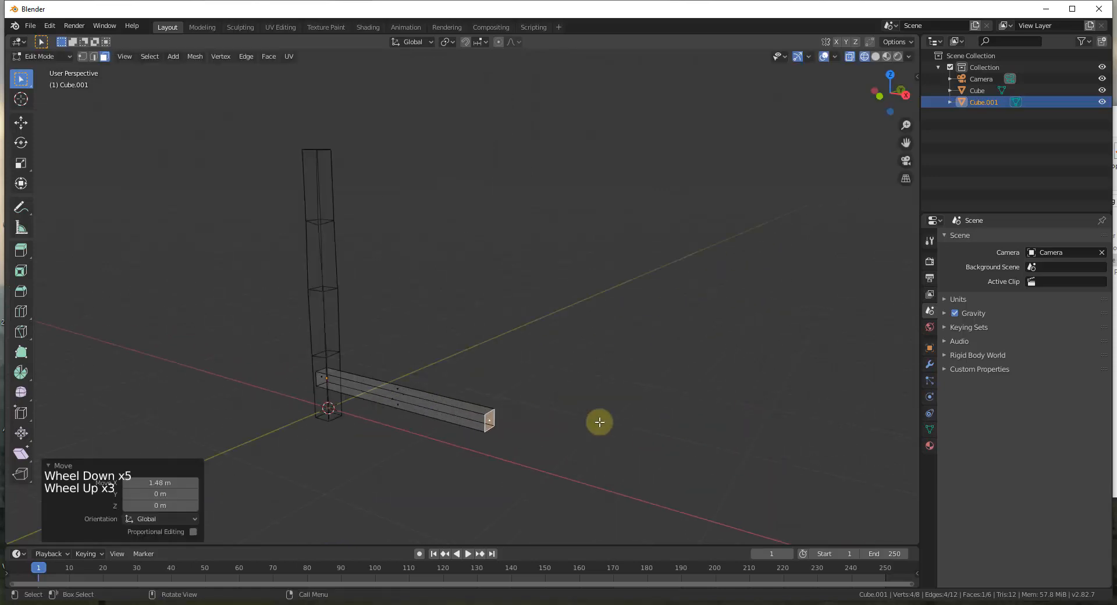
# Lengthen the rail by moving its end face about 1.06 m further along X, and display the model in solid shading.
pyautogui.press('g')
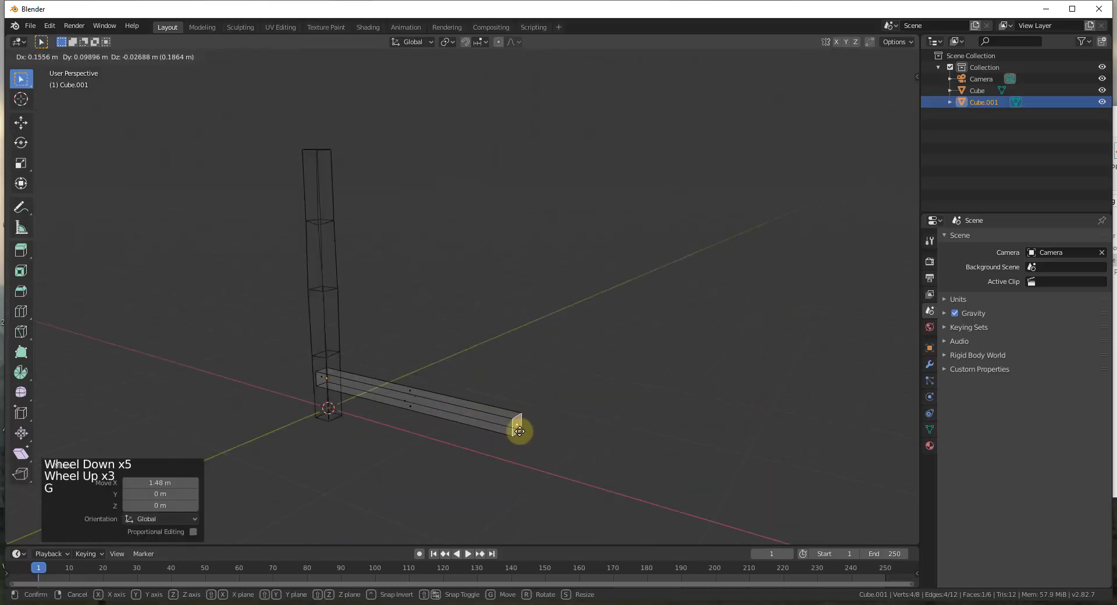
pyautogui.press('x')
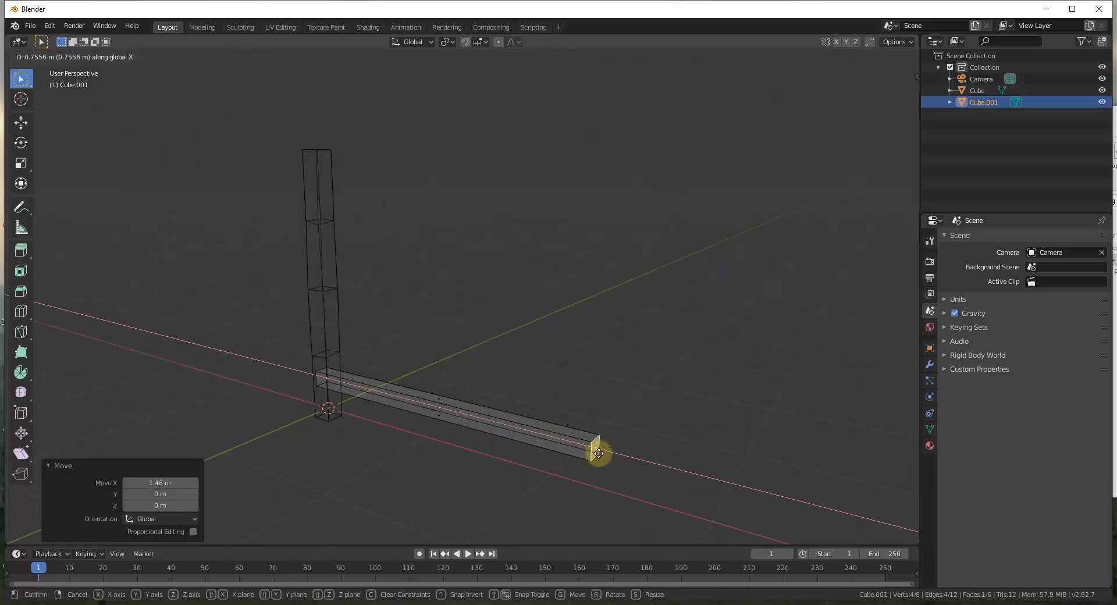
pyautogui.click(642, 460)
pyautogui.press('z')
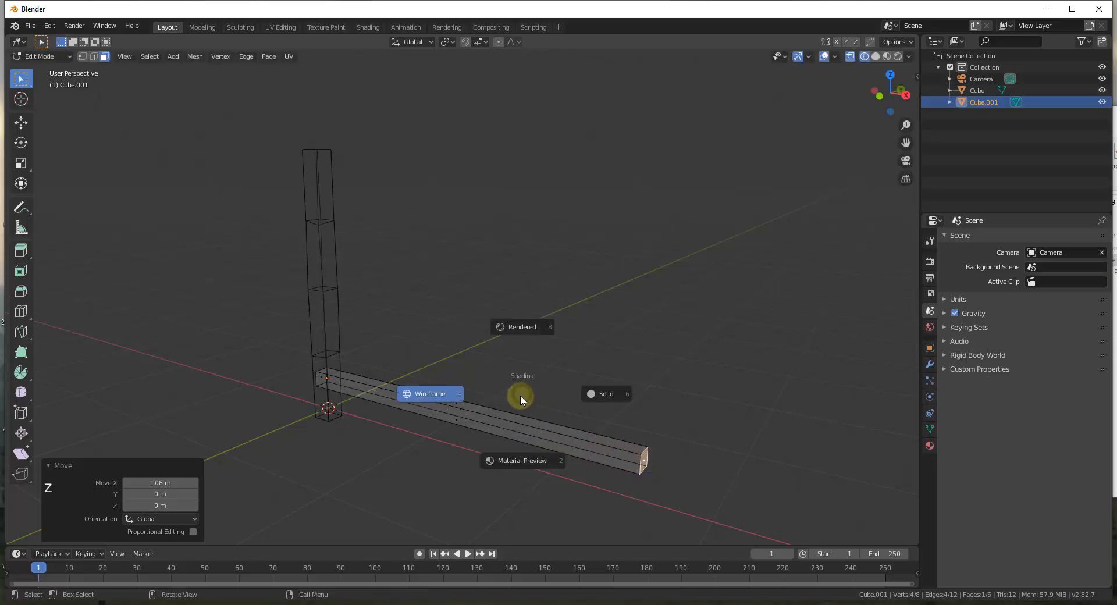
pyautogui.click(601, 395)
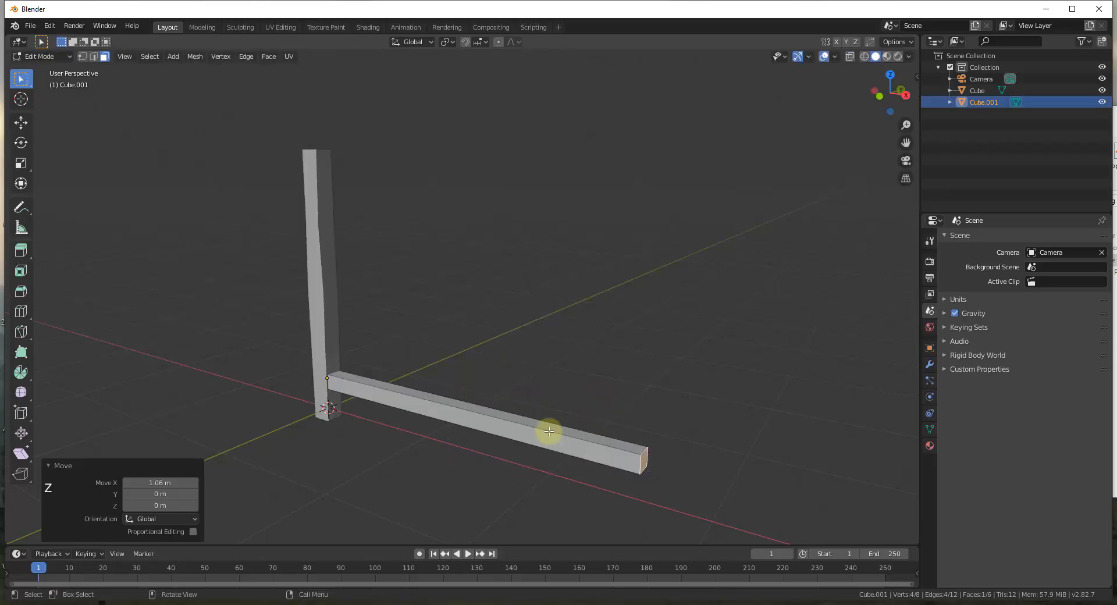
# Leave mesh editing and thin the rail by scaling it to 0.767 along the Y axis.
pyautogui.press('Tab')
pyautogui.press('s')
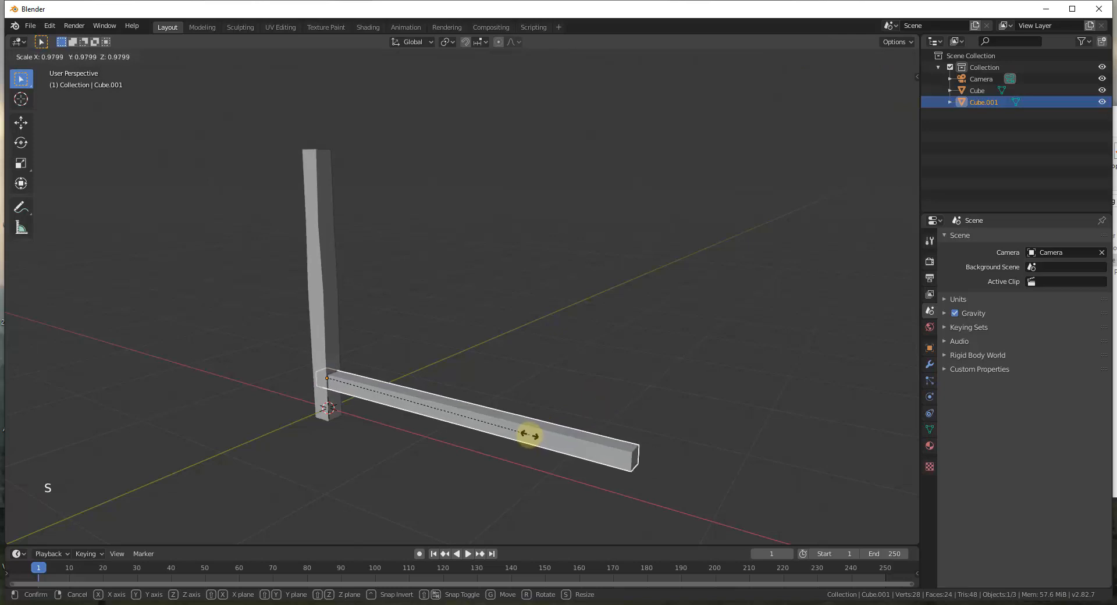
pyautogui.press('x')
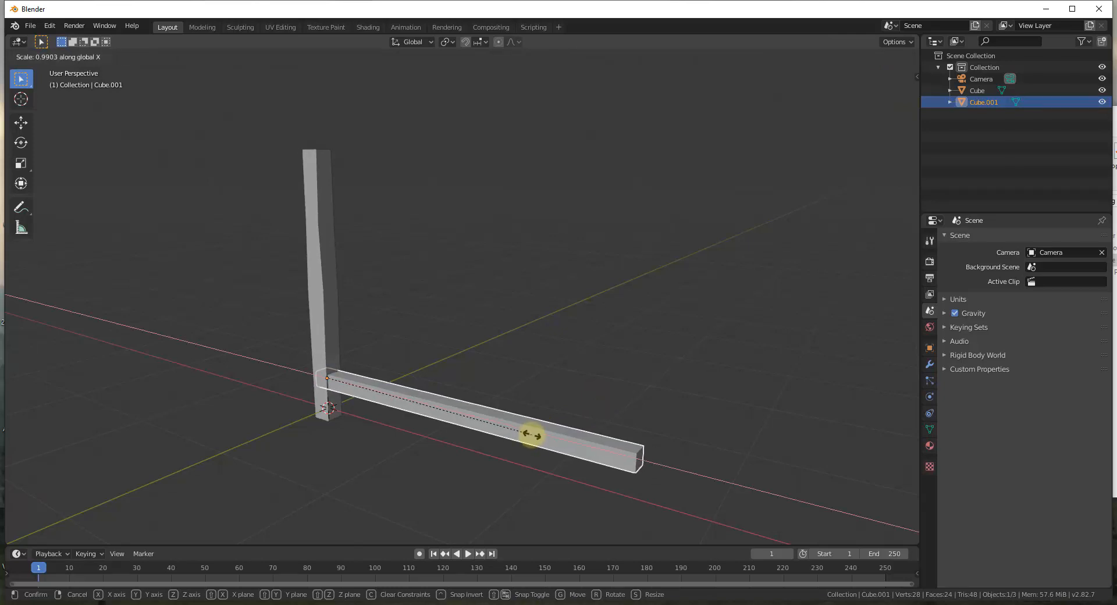
pyautogui.press('y')
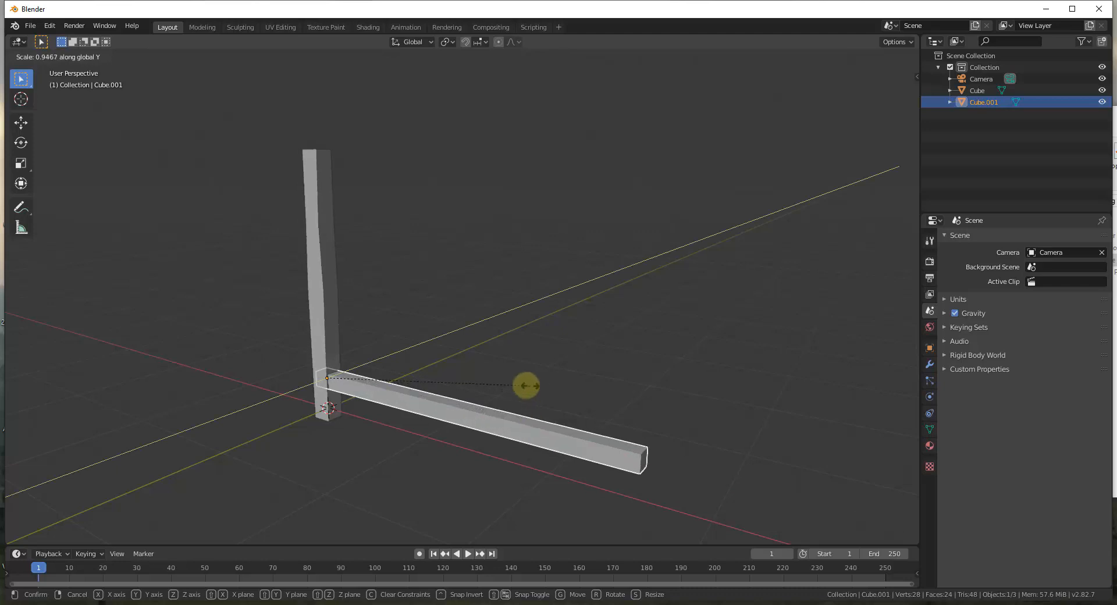
pyautogui.click(487, 342)
# Move the rail 0.0779 m along the X axis so its end sits just inside the post.
pyautogui.press('g')
pyautogui.press('z')
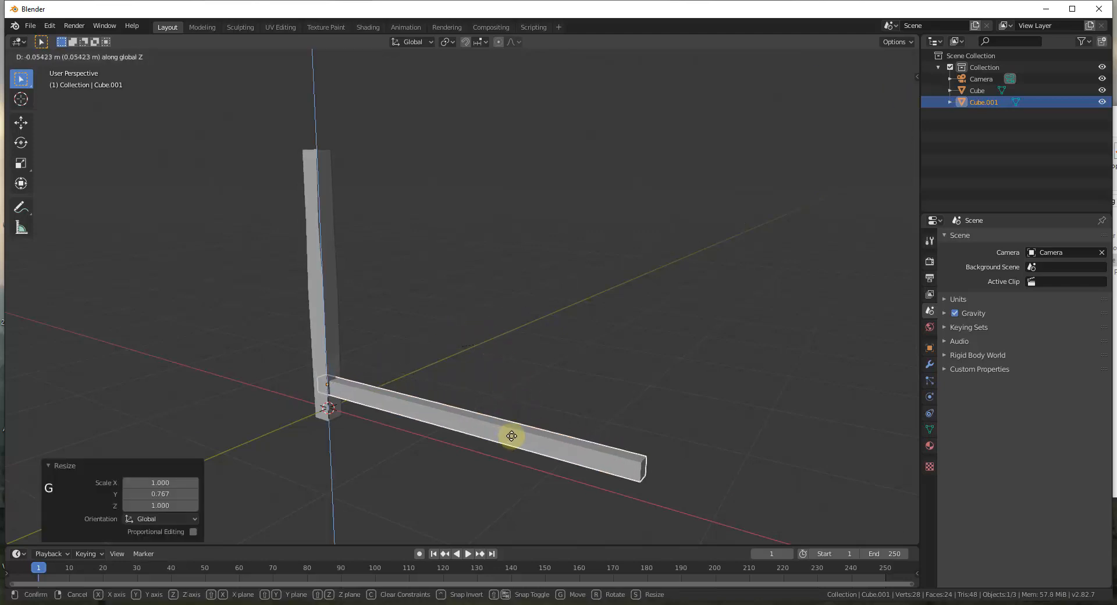
pyautogui.press('y')
pyautogui.press('x')
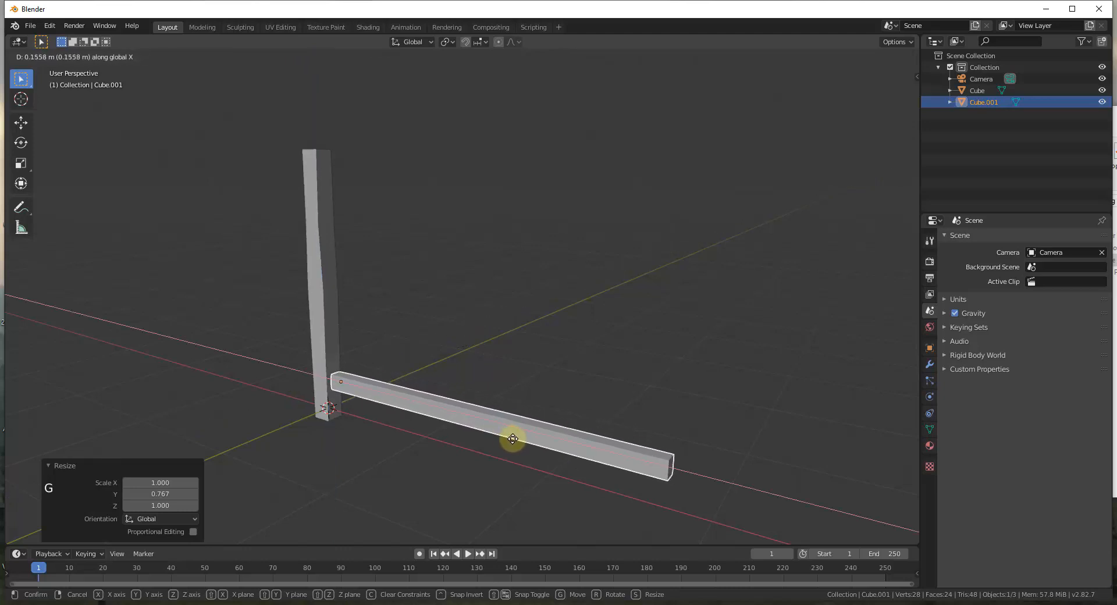
pyautogui.click(506, 437)
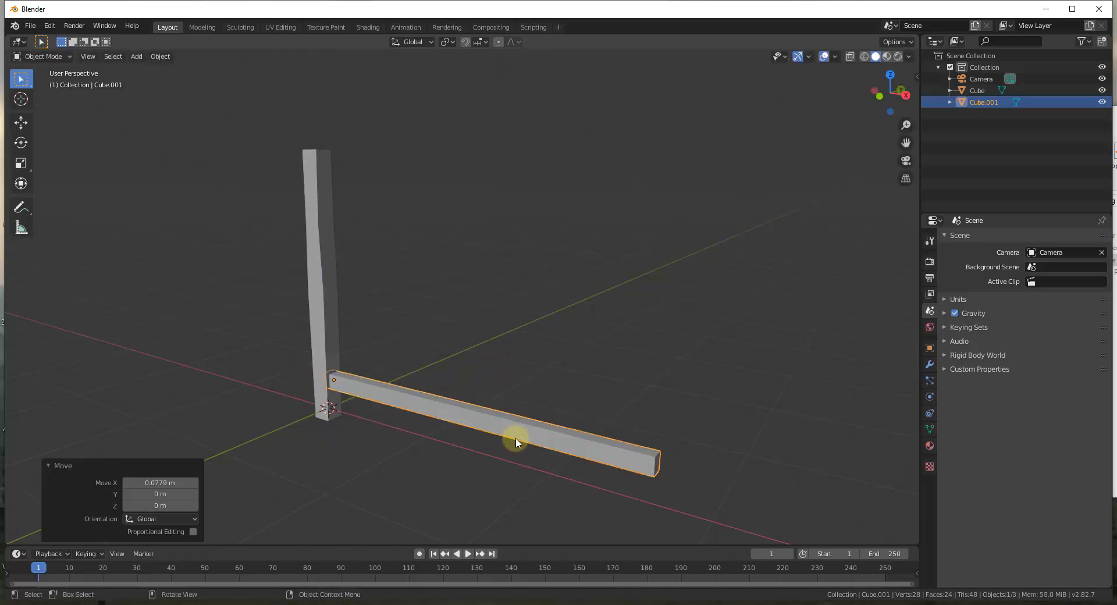
# Apply the scale transform to the horizontal rail.
pyautogui.scroll(1, 636, 476)
pyautogui.moveTo(636, 476); pyautogui.dragTo(540, 442, button='middle')
pyautogui.scroll(-2, 605, 360)
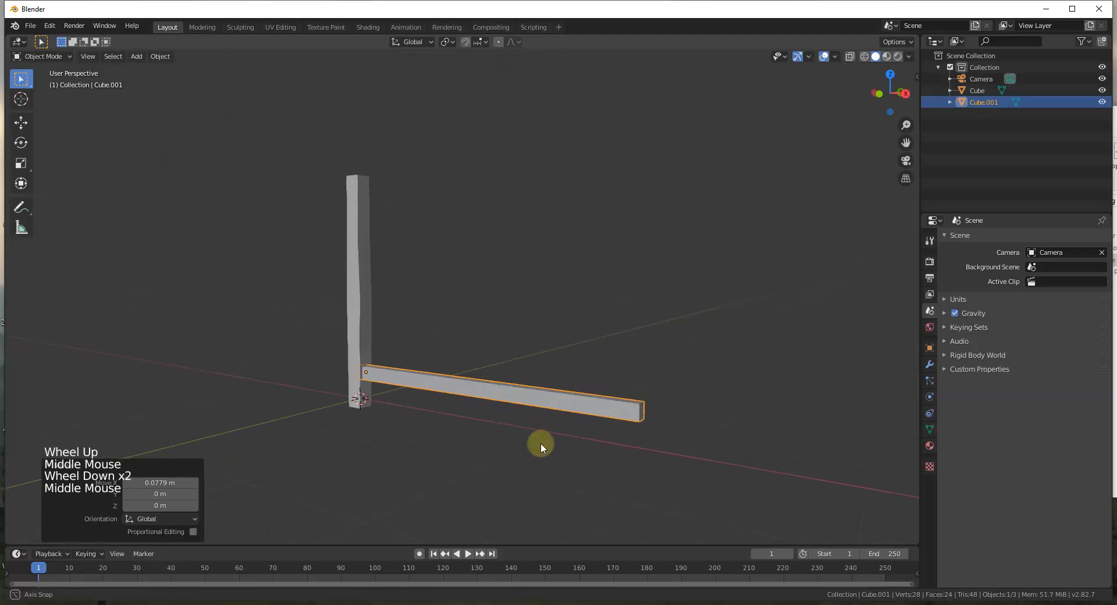
pyautogui.scroll(1, 450, 422)
pyautogui.click(158, 56)
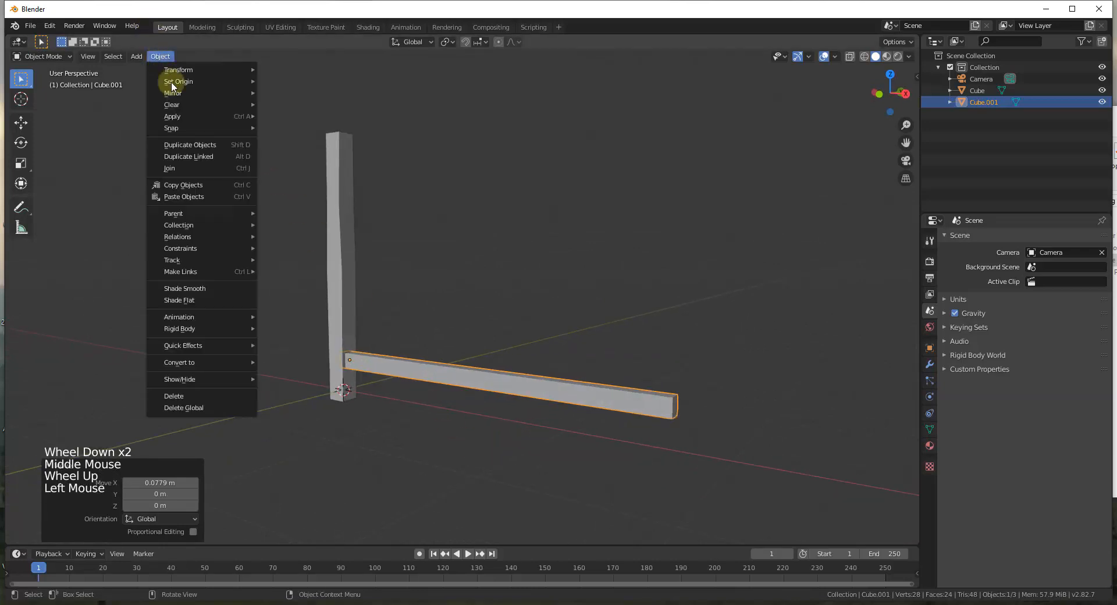
pyautogui.moveTo(182, 118)
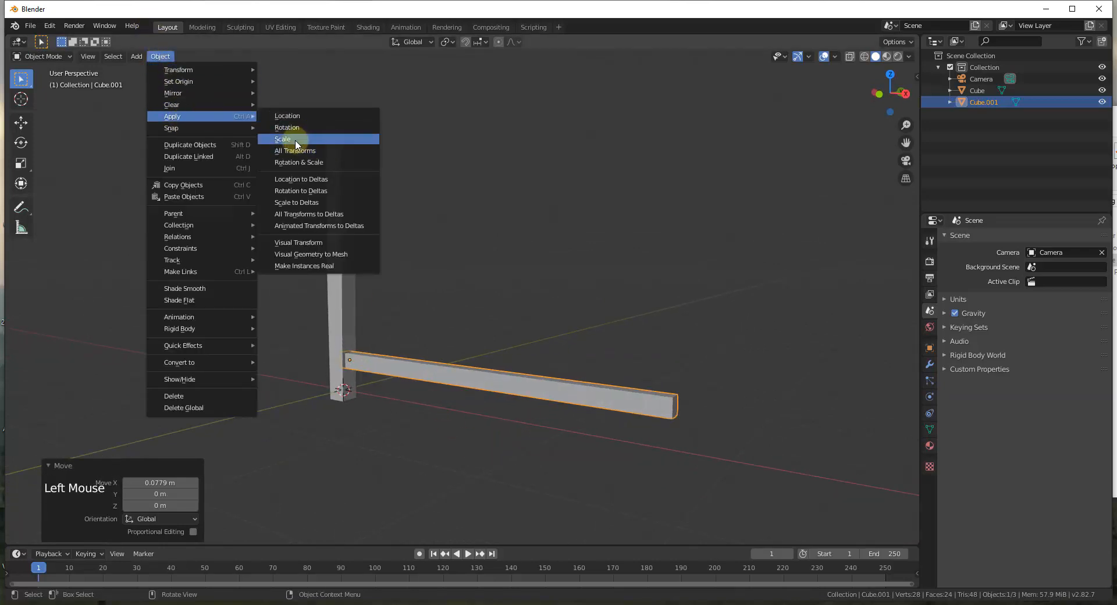
pyautogui.click(295, 140)
# Enter mesh editing on the rail and add three evenly spaced loop cuts across its length.
pyautogui.moveTo(484, 399); pyautogui.dragTo(523, 409, button='middle')
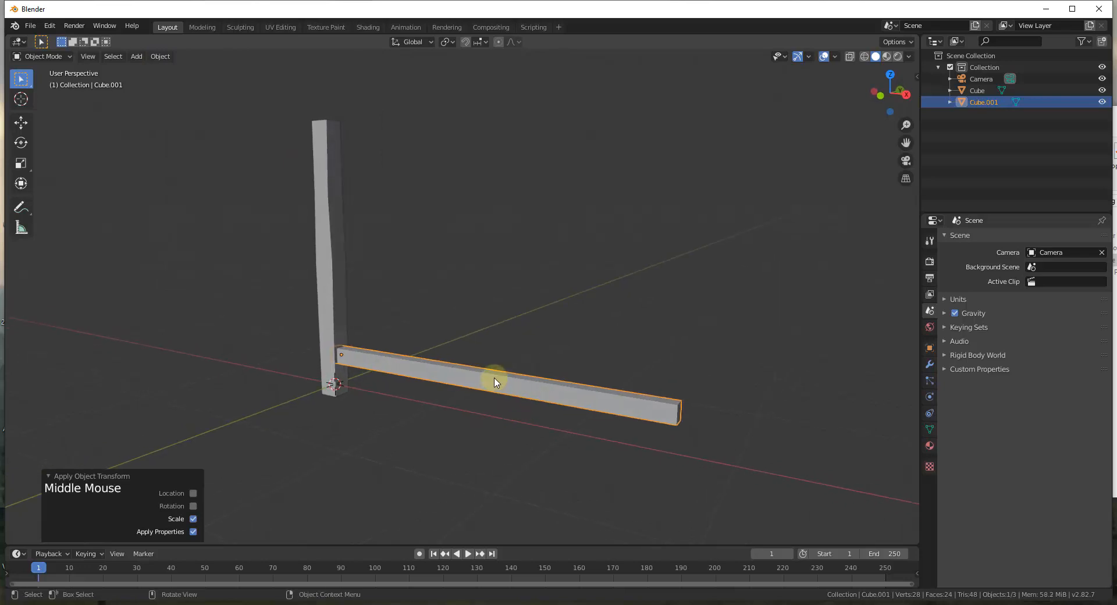
pyautogui.press('Tab')
pyautogui.hotkey('ctrl', 'r')
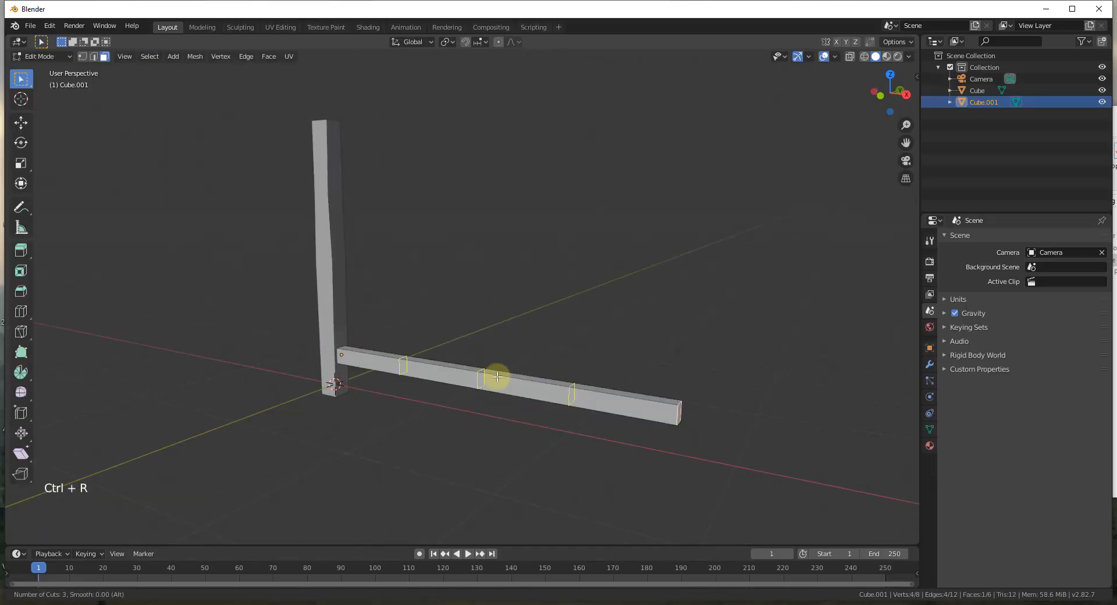
pyautogui.click(497, 377)
pyautogui.rightClick(498, 377)
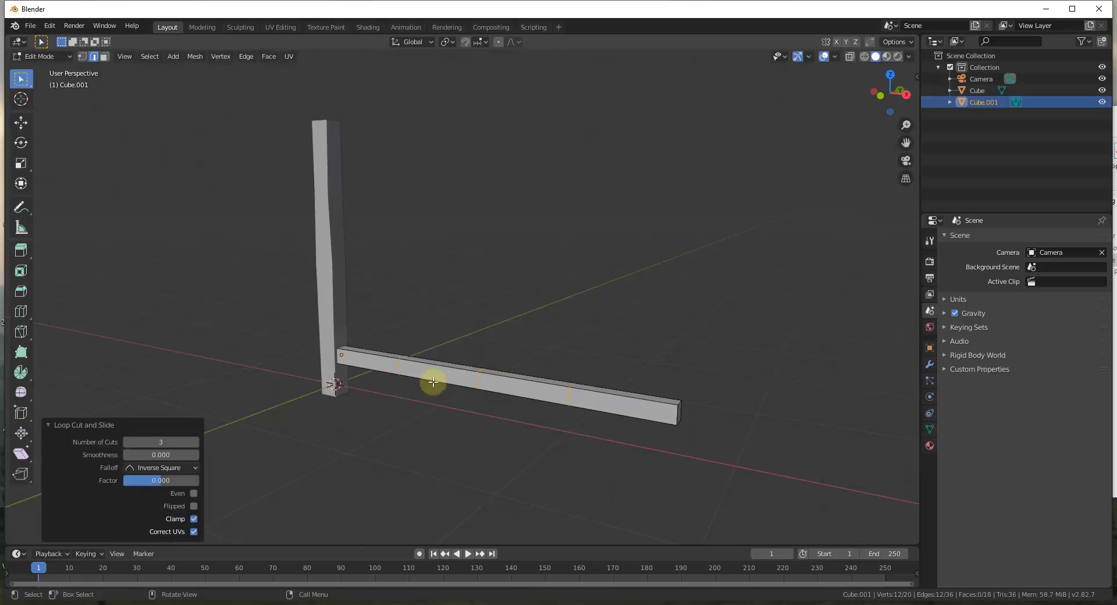
# In wireframe view, twist the rail's middle edge loop about the X axis, and the loop nearest its free end by 16° about X.
pyautogui.scroll(2, 421, 391)
pyautogui.press('z')
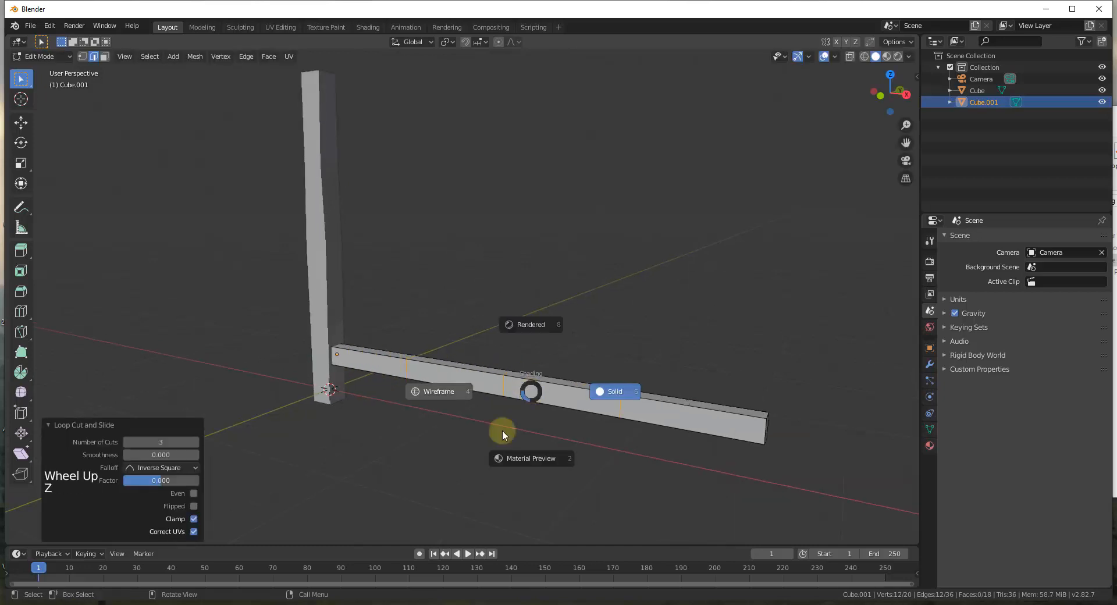
pyautogui.click(517, 394)
pyautogui.press('r')
pyautogui.press('x')
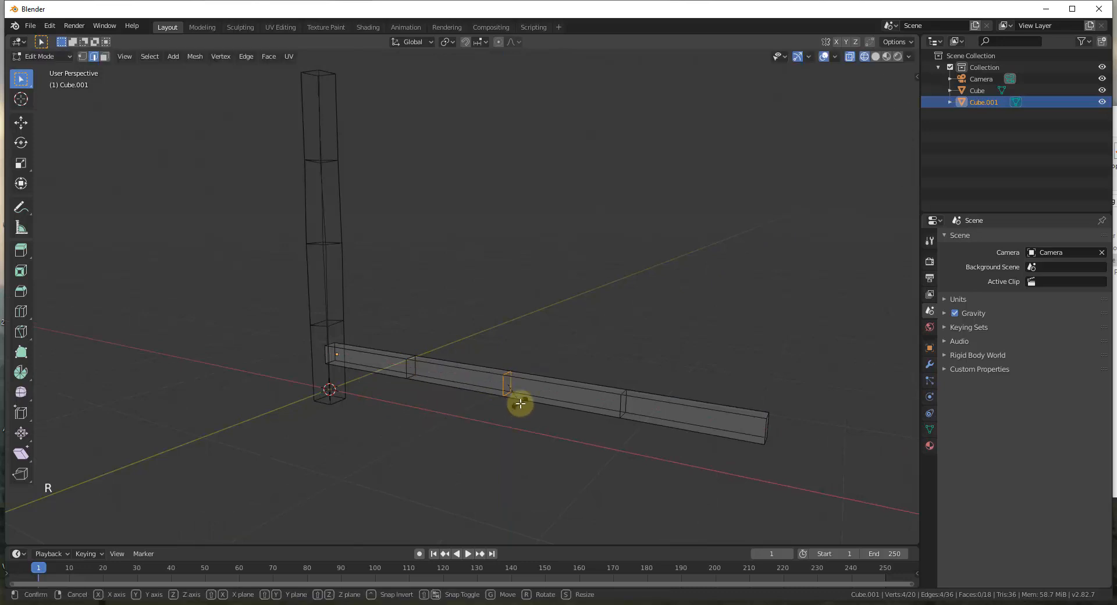
pyautogui.click(516, 405)
pyautogui.click(631, 425)
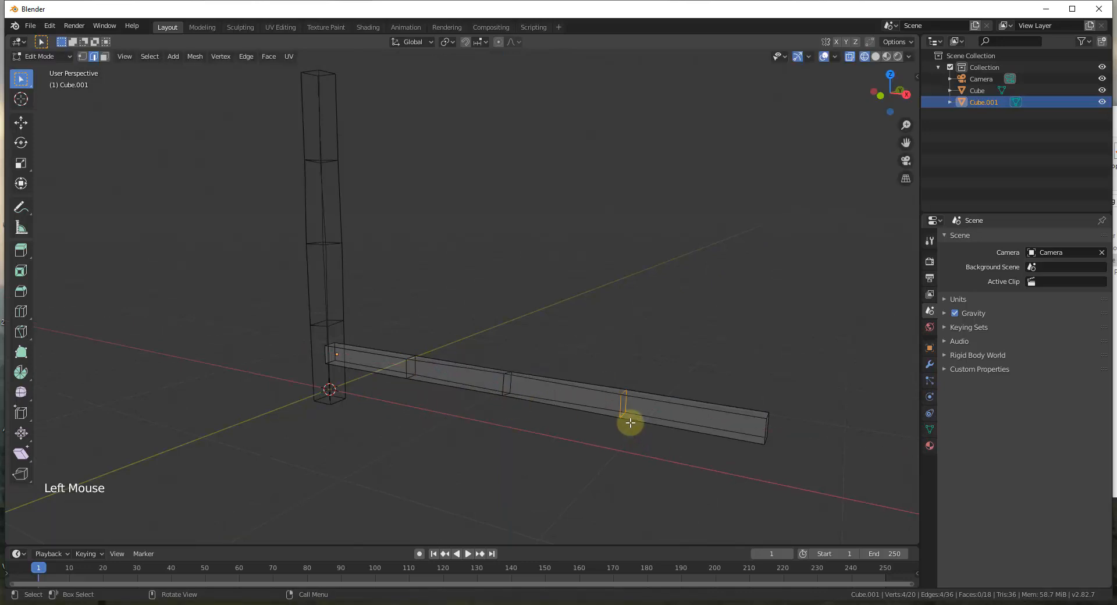
pyautogui.press('r')
pyautogui.press('x')
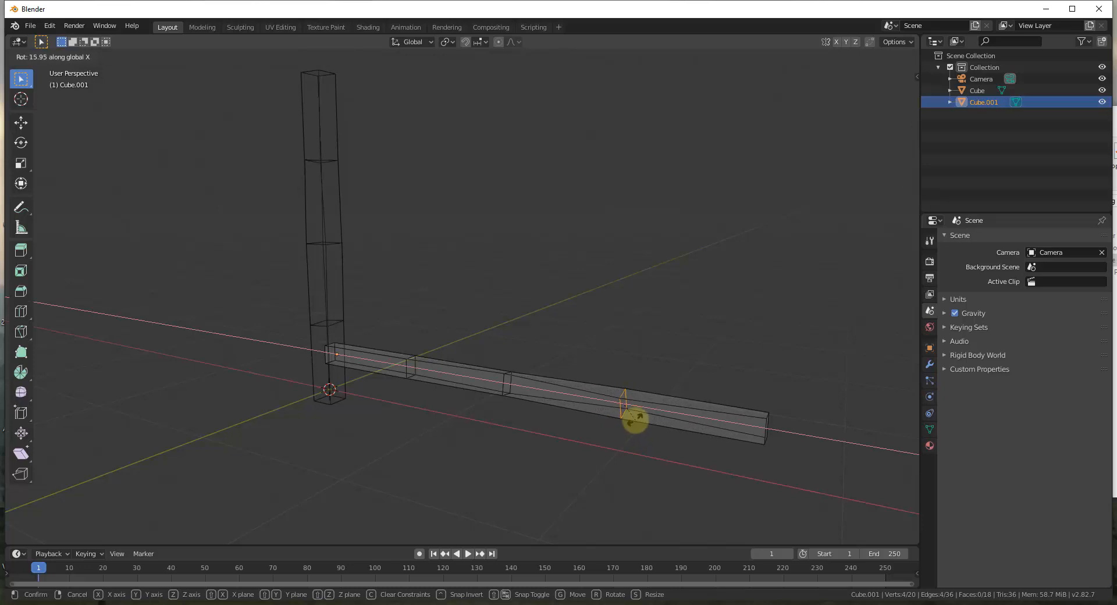
pyautogui.click(634, 419)
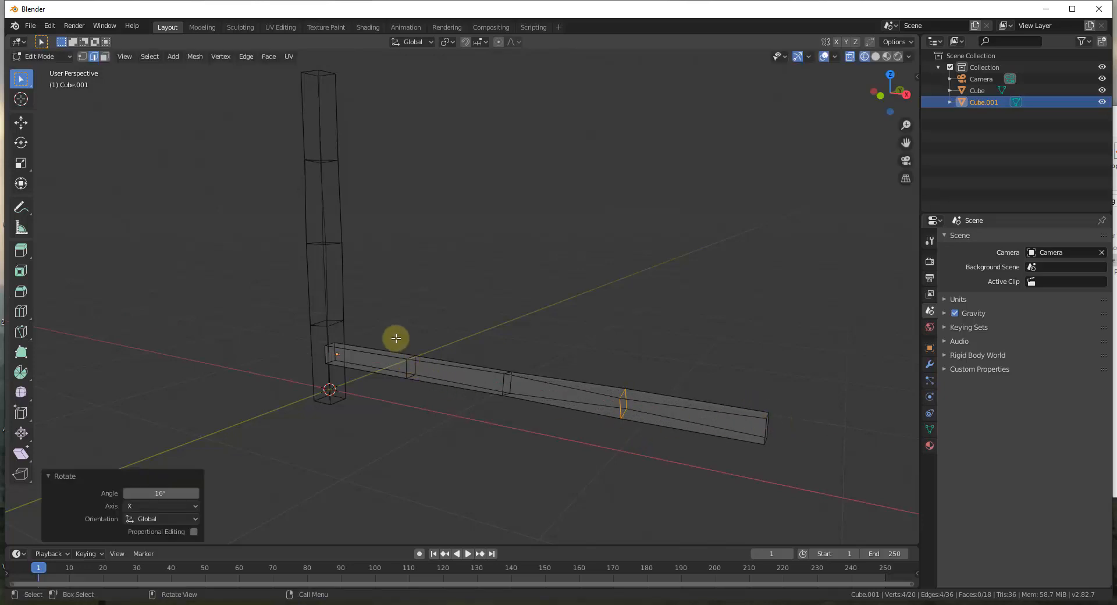
# Nudge single vertices on the rail's first and middle loops, moving the middle one about -0.0265 m X, -0.0181 m Y and -0.0105 m Z.
pyautogui.scroll(2, 399, 349)
pyautogui.scroll(-1, 417, 354)
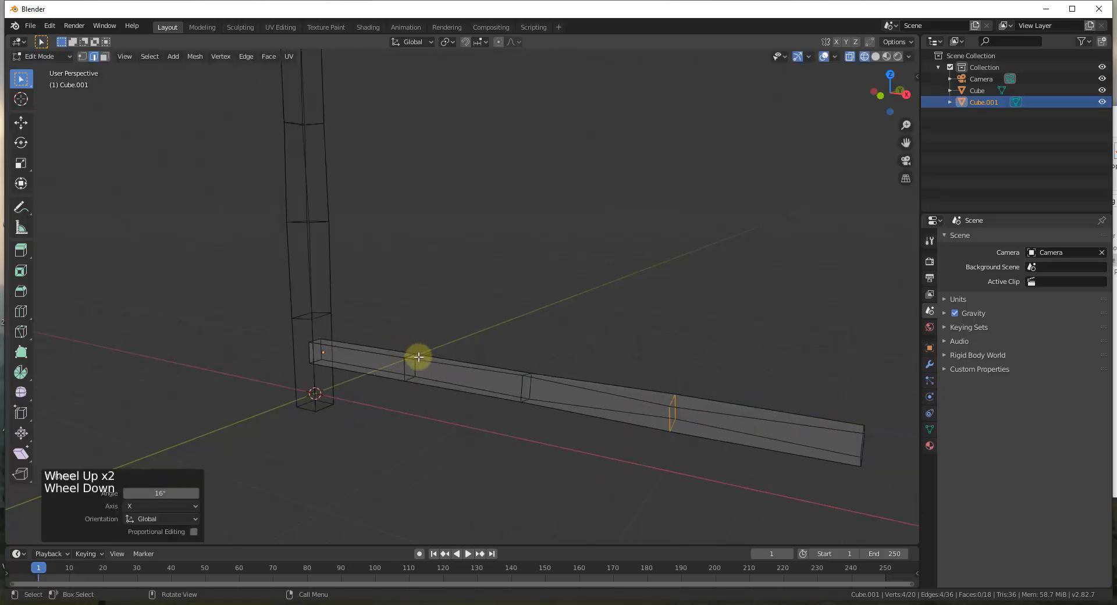
pyautogui.press('1')
pyautogui.click(402, 357)
pyautogui.press('g')
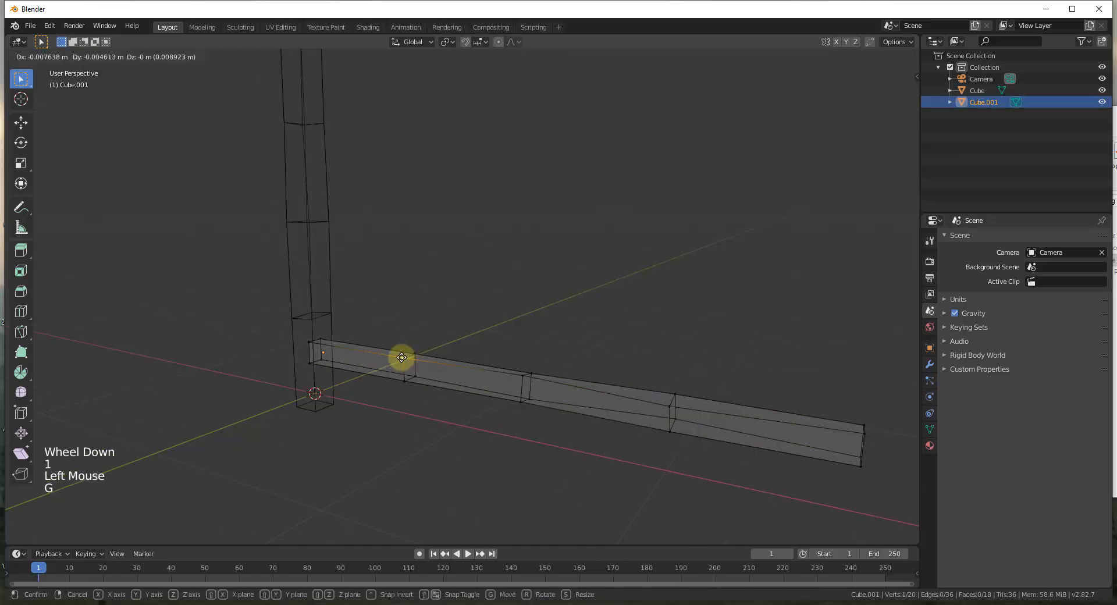
pyautogui.click(400, 359)
pyautogui.click(414, 376)
pyautogui.press('g')
pyautogui.click(418, 377)
pyautogui.click(523, 376)
pyautogui.press('g')
pyautogui.click(519, 383)
pyautogui.scroll(-2, 543, 353)
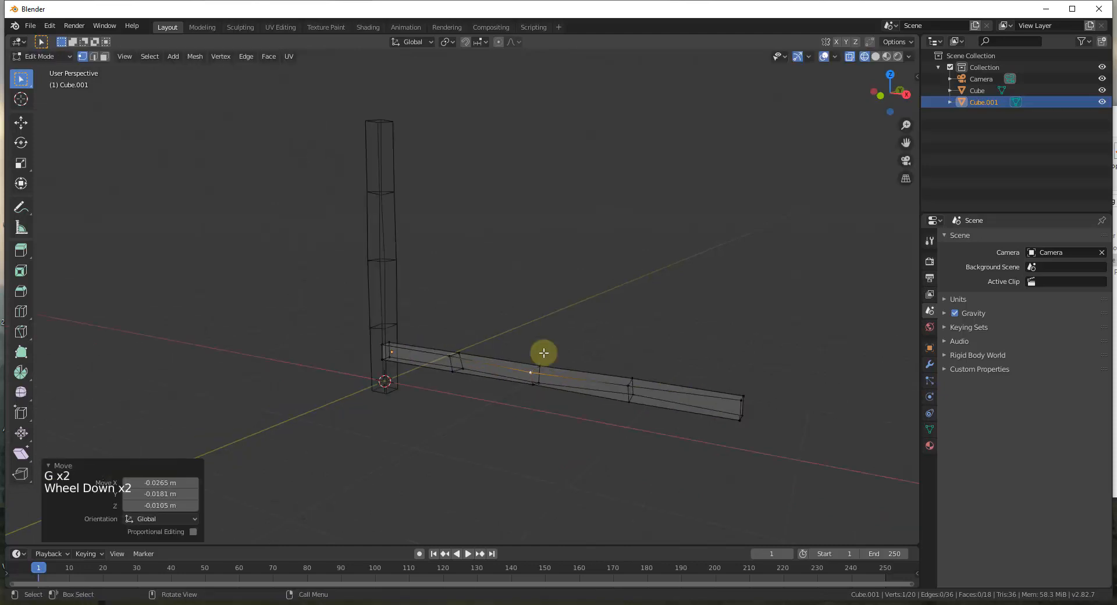
# Taper the rail by scaling its free end face to 0.722.
pyautogui.scroll(3, 543, 353)
pyautogui.moveTo(643, 389); pyautogui.dragTo(669, 408, button='middle')
pyautogui.scroll(1, 666, 409)
pyautogui.press('3')
pyautogui.click(640, 412)
pyautogui.press('s')
pyautogui.click(635, 402)
pyautogui.scroll(-9, 587, 416)
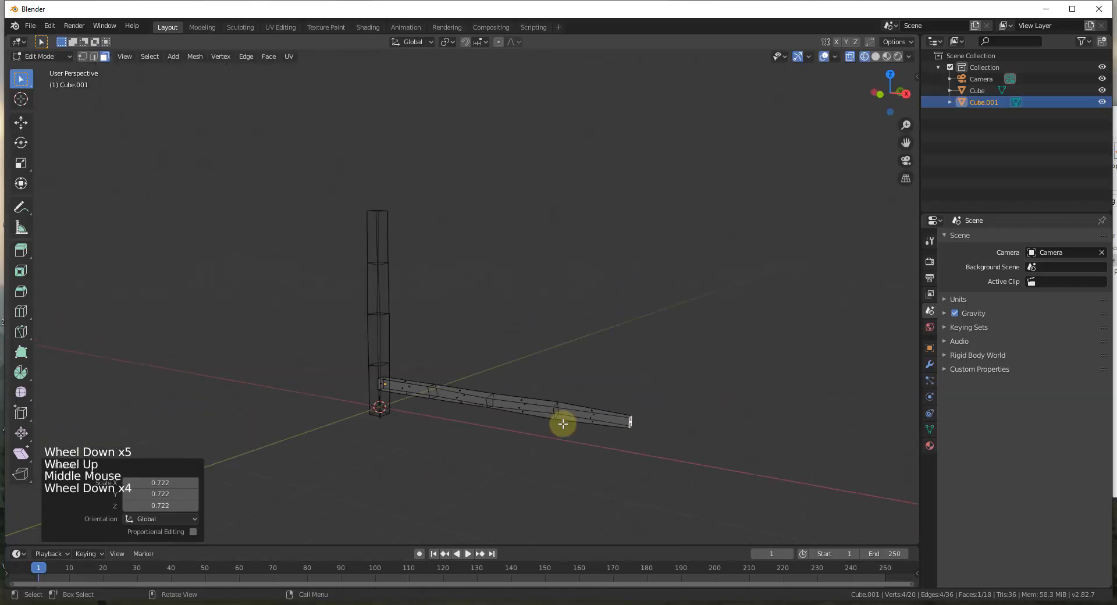
# Display the model in solid shading and leave mesh editing of the rail.
pyautogui.press('z')
pyautogui.scroll(-1, 520, 425)
pyautogui.scroll(3, 515, 428)
pyautogui.moveTo(512, 432); pyautogui.dragTo(506, 421, button='middle')
pyautogui.scroll(2, 501, 407)
pyautogui.scroll(-3, 497, 401)
pyautogui.click(491, 392)
pyautogui.press('Tab')
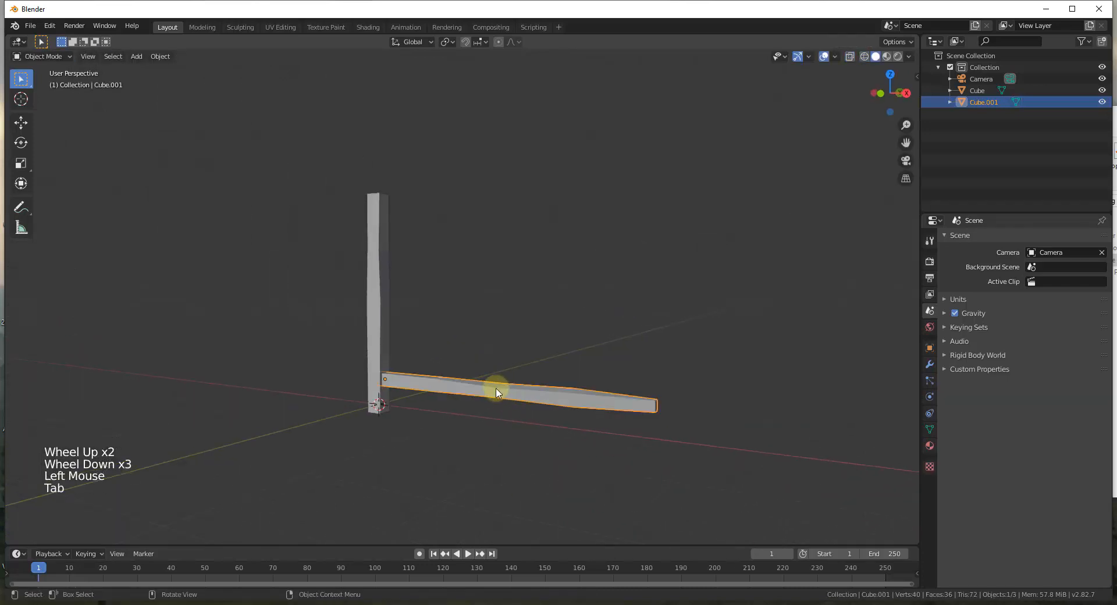
# Duplicate the rail and place the copy 1.39 m higher along the Z axis.
pyautogui.hotkey('shift', 'd')
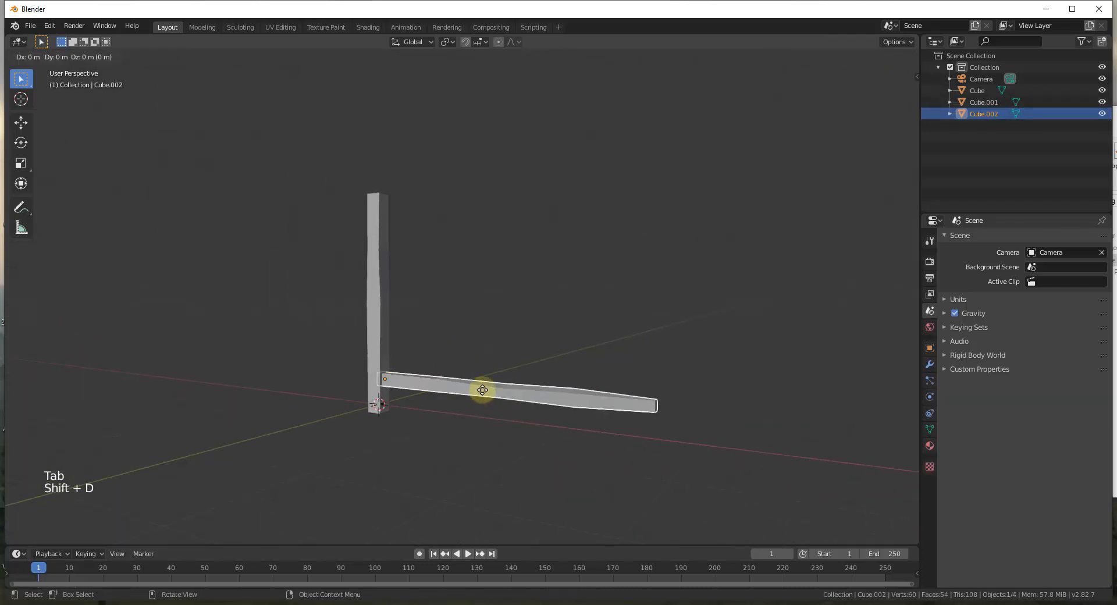
pyautogui.press('z')
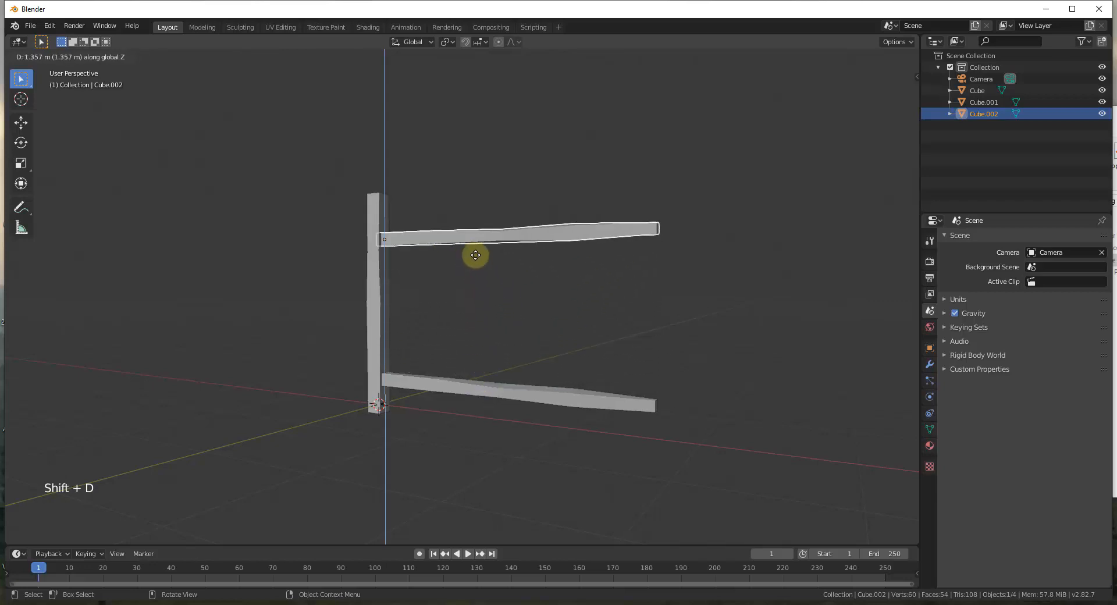
pyautogui.click(479, 254)
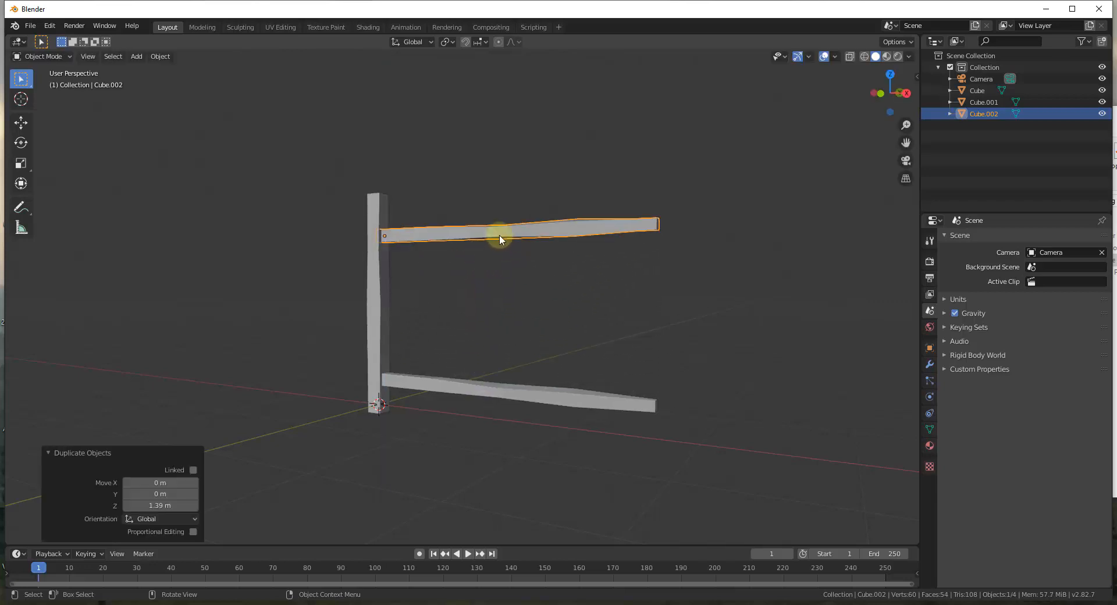
# Rotate the upper rail 180° about Z and move it 2.52 m along X so its tapered end meets the post.
pyautogui.press('r')
pyautogui.press('z')
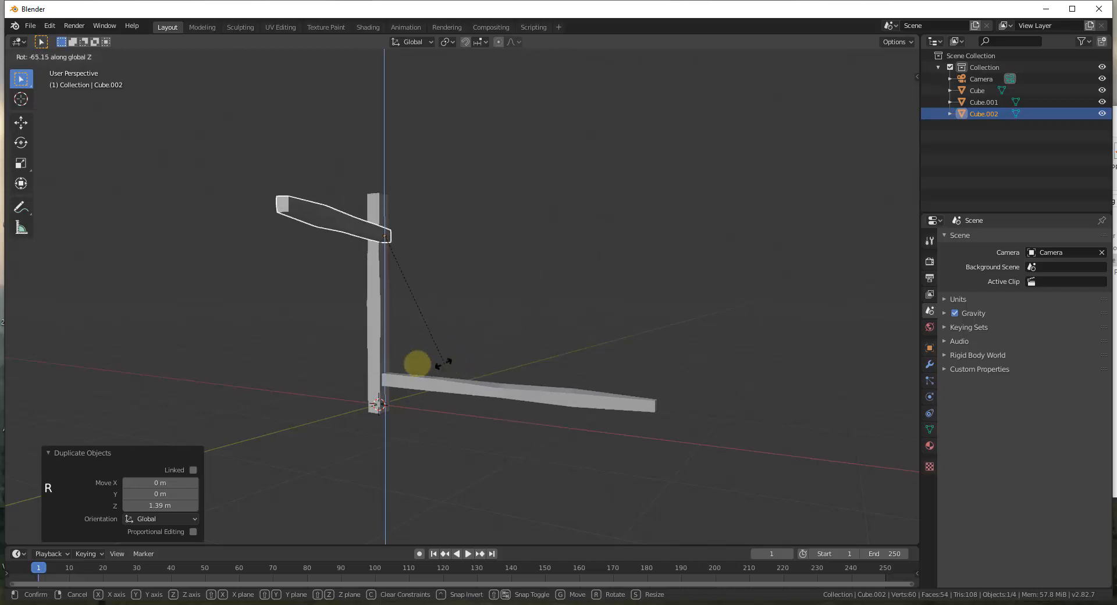
pyautogui.write('180')
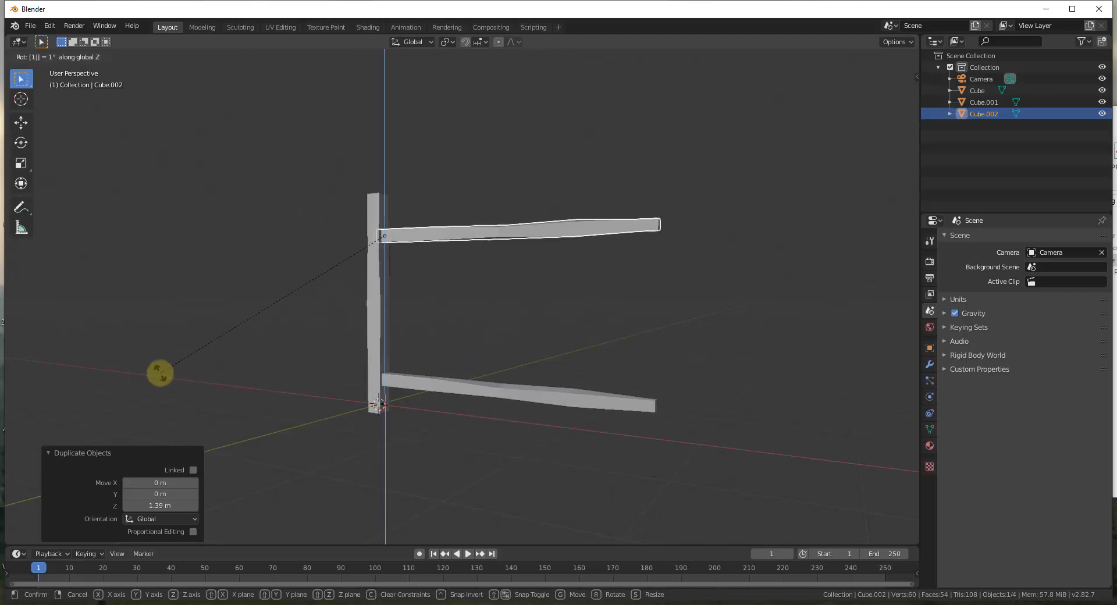
pyautogui.press('Return')
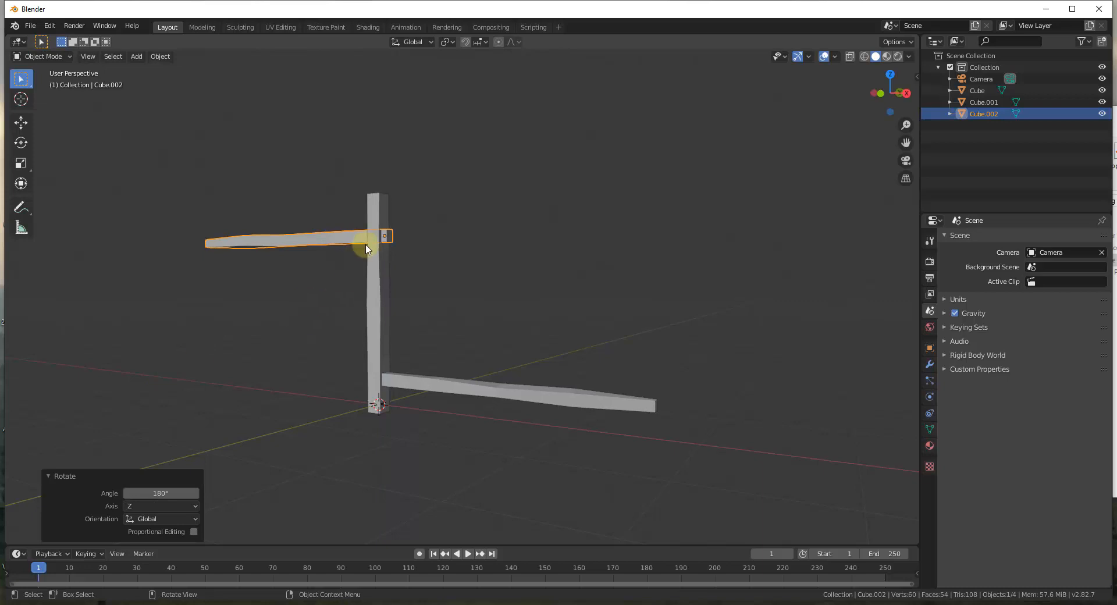
pyautogui.press('g')
pyautogui.press('x')
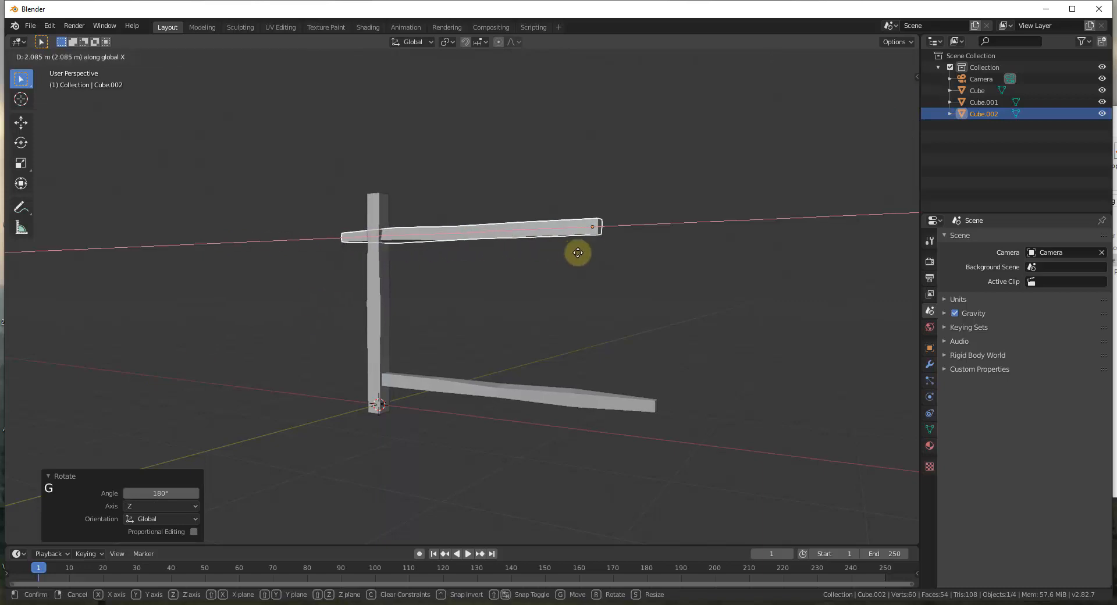
pyautogui.click(630, 257)
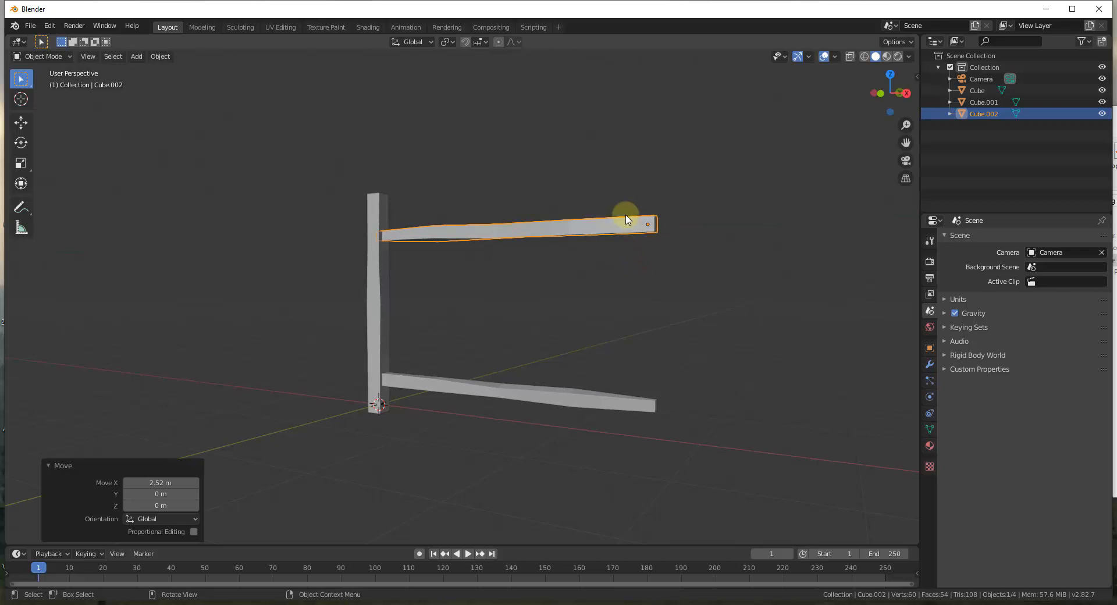
# Tilt the upper rail by 1° about the Y axis.
pyautogui.press('r')
pyautogui.press('z')
pyautogui.press('y')
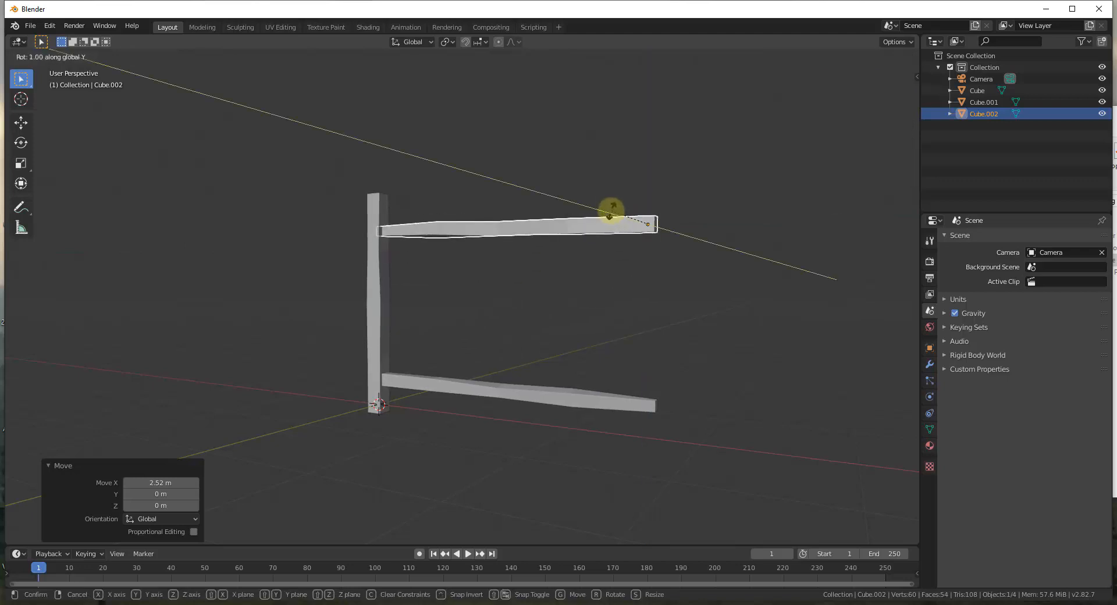
pyautogui.click(663, 231)
pyautogui.moveTo(663, 230); pyautogui.dragTo(647, 287, button='middle')
pyautogui.scroll(2, 647, 287)
pyautogui.scroll(-1, 647, 288)
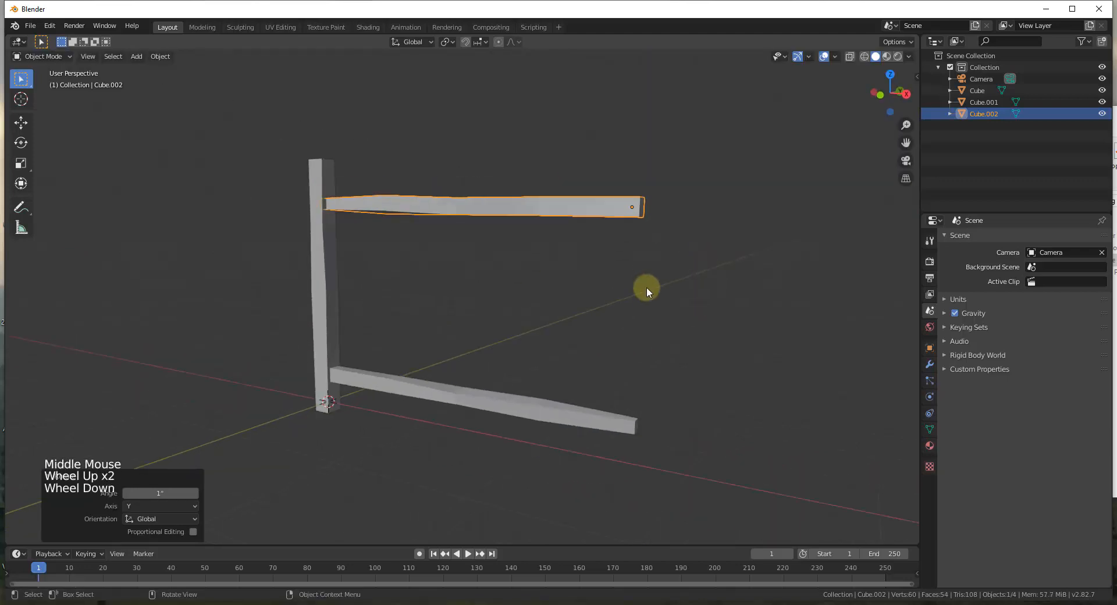
# Duplicate the upper rail and lower the copy 0.719 m along Z to form a middle rail.
pyautogui.scroll(1, 541, 227)
pyautogui.moveTo(541, 227); pyautogui.dragTo(563, 221, button='middle')
pyautogui.hotkey('shift', 'd')
pyautogui.press('z')
pyautogui.click(412, 278)
# Edit the middle rail in wireframe view and rotate the edge loop nearest the post about the Y axis.
pyautogui.press('z')
pyautogui.scroll(3, 349, 268)
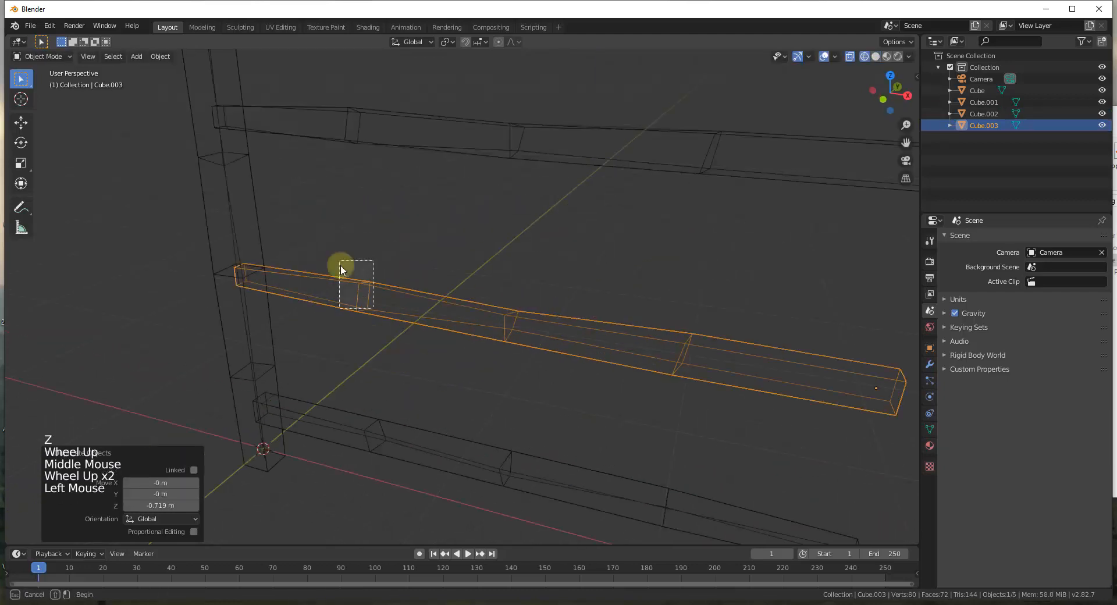
pyautogui.press('Tab')
pyautogui.press('2')
pyautogui.moveTo(342, 263); pyautogui.dragTo(396, 325)
pyautogui.press('r')
pyautogui.press('y')
pyautogui.click(395, 326)
# Nudge individual vertices near the middle rail's post end to make its shape irregular.
pyautogui.scroll(2, 489, 314)
pyautogui.press('1')
pyautogui.press('g')
pyautogui.press('g')
pyautogui.press('g')
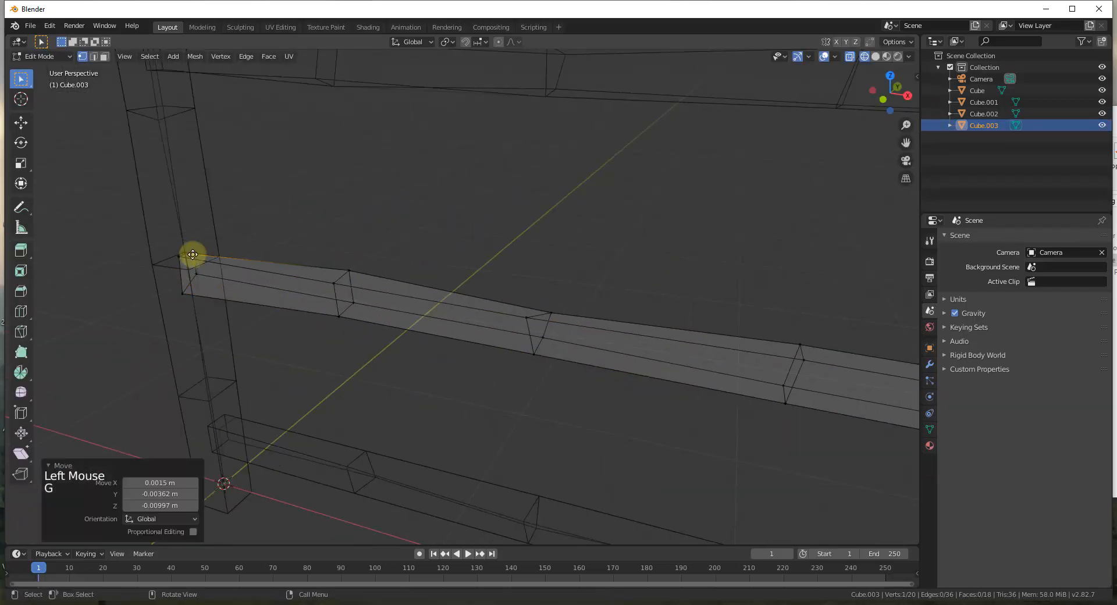
# Leave mesh editing of the middle rail and display the fence in Material Preview shading.
pyautogui.scroll(-4, 581, 326)
pyautogui.moveTo(582, 326)
pyautogui.mouseDown(button='middle')
pyautogui.moveTo(570, 317)
pyautogui.moveTo(698, 343)
pyautogui.moveTo(638, 346)
pyautogui.mouseUp(button='middle')
pyautogui.press('Tab')
pyautogui.click(743, 351)
pyautogui.scroll(1, 562, 309)
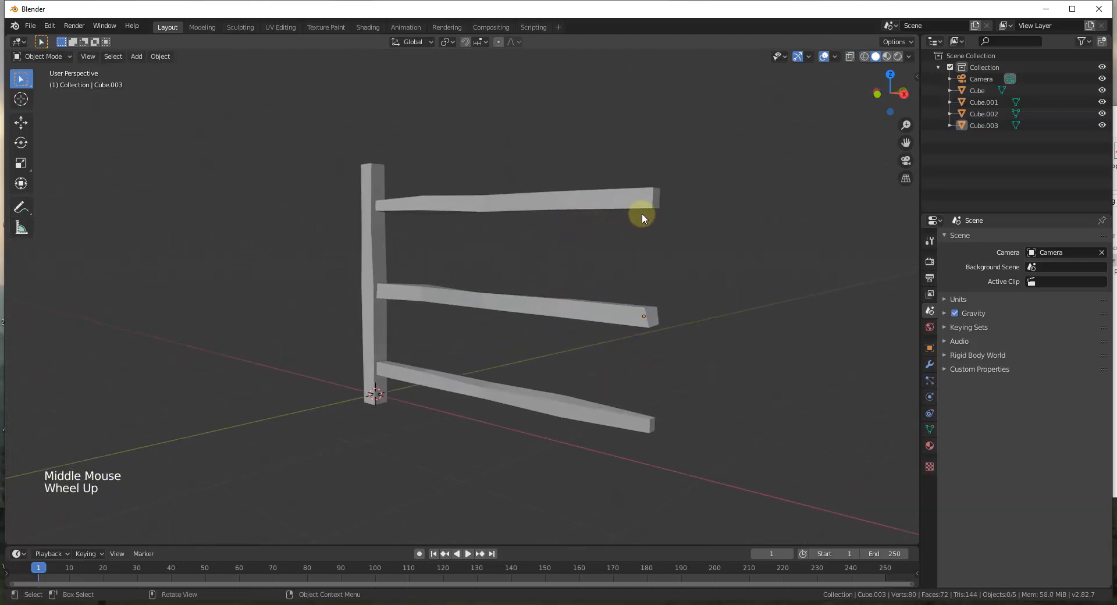
pyautogui.scroll(-1, 501, 260)
pyautogui.moveTo(500, 260); pyautogui.dragTo(493, 285, button='middle')
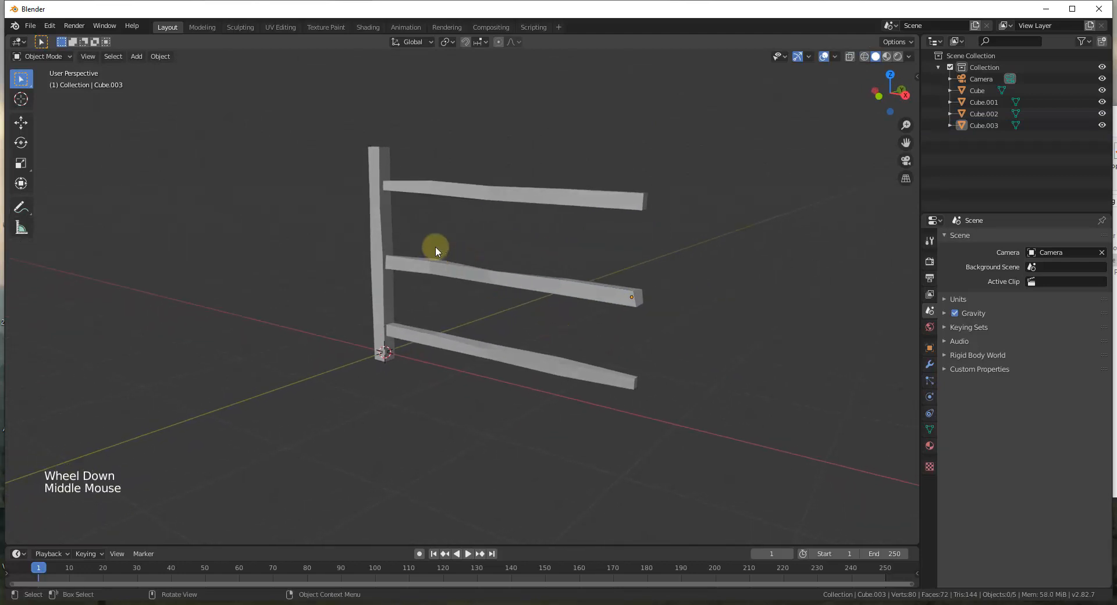
pyautogui.click(886, 56)
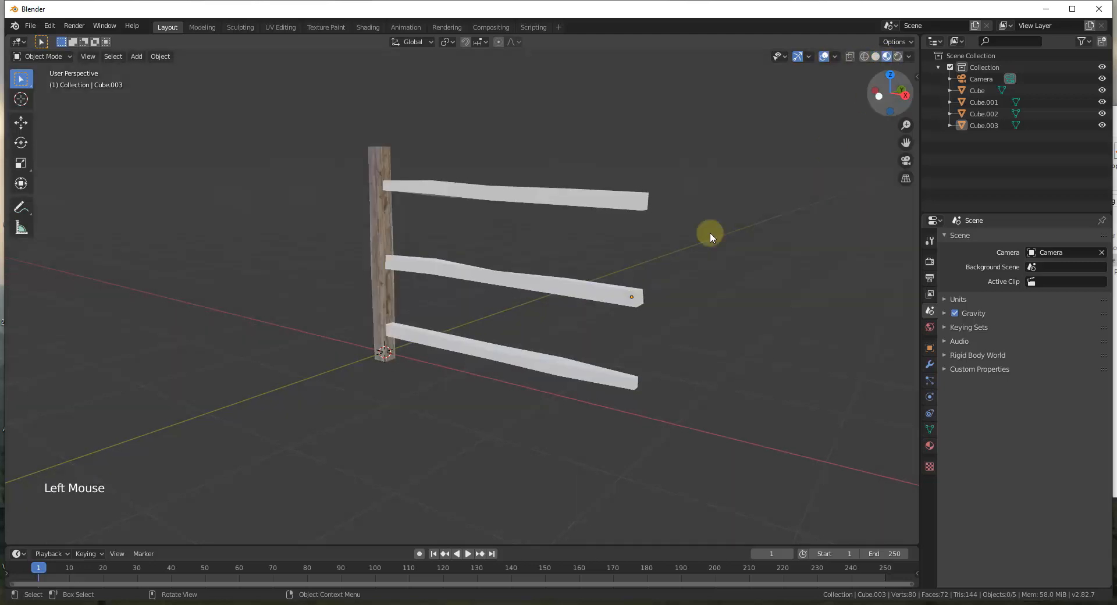
# Select the bottom rail, switch to the UV Editing workspace and return the rail to Object Mode.
pyautogui.click(542, 364)
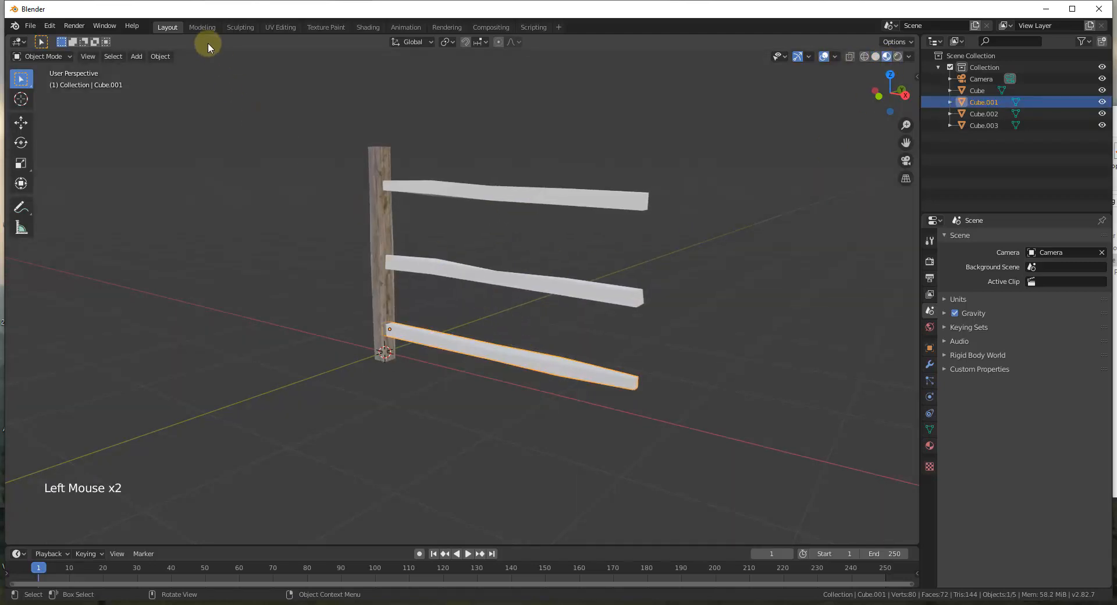
pyautogui.click(274, 27)
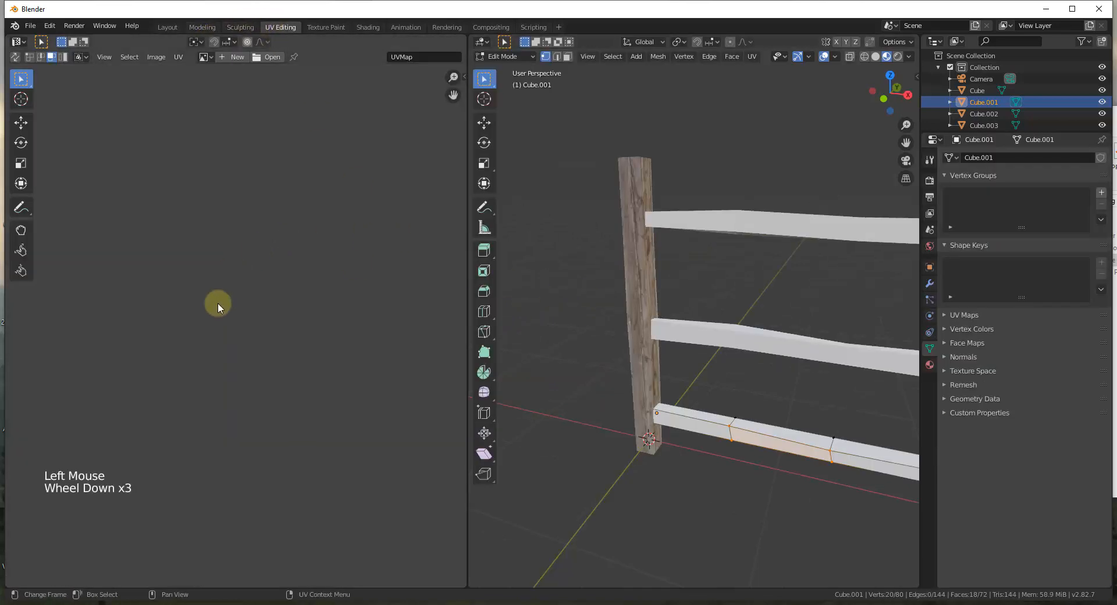
pyautogui.scroll(2, 239, 289)
pyautogui.scroll(-6, 698, 349)
pyautogui.scroll(3, 675, 352)
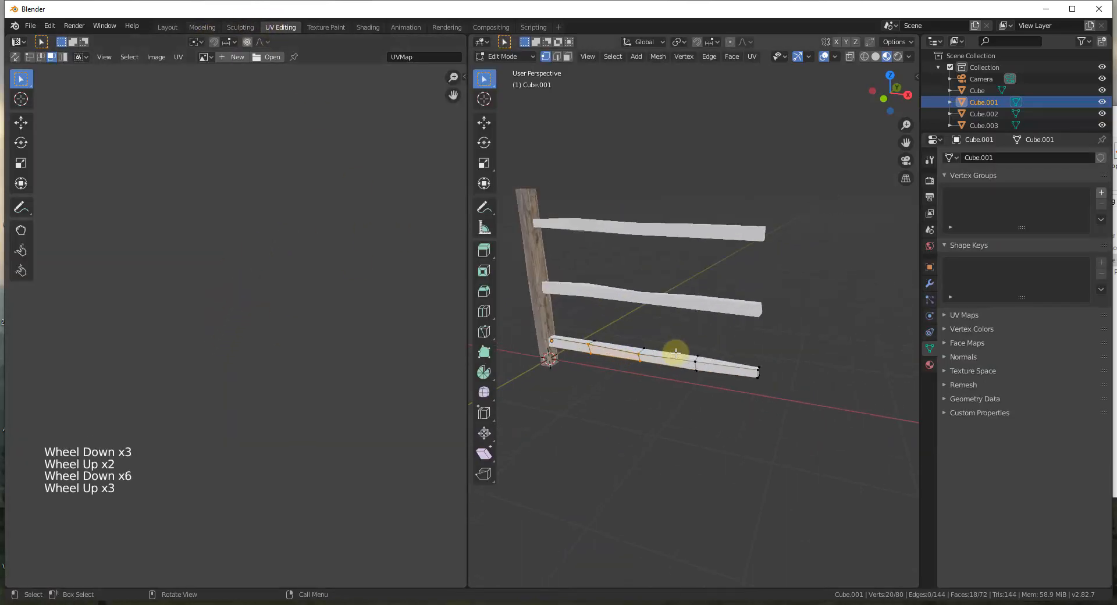
pyautogui.scroll(1, 675, 353)
pyautogui.scroll(-1, 675, 356)
pyautogui.press('Tab')
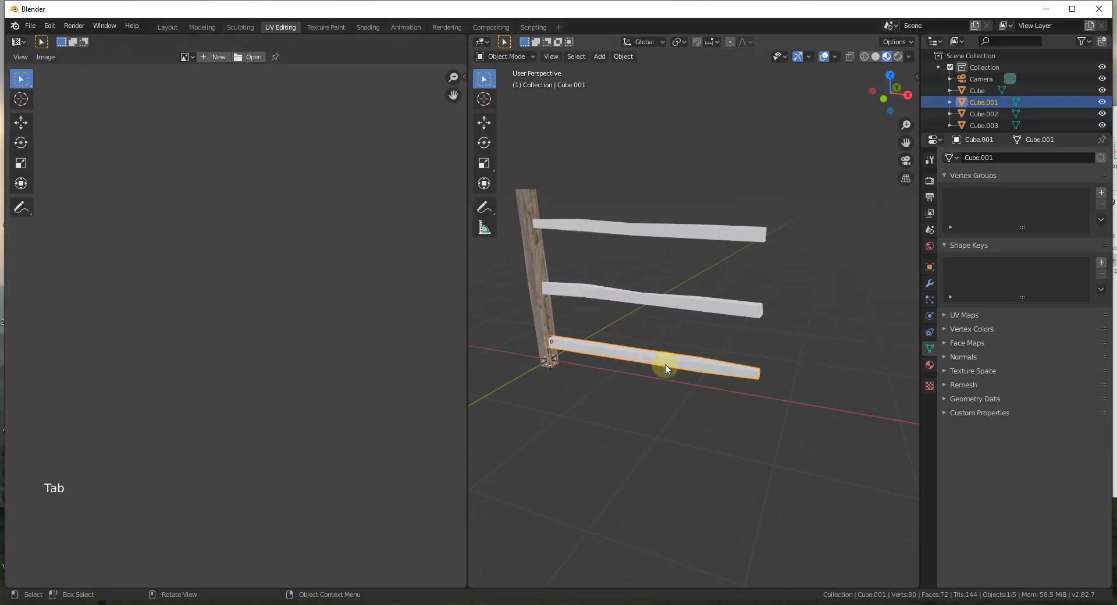
# Switch to the Shading workspace and assign the existing material named Material to the bottom rail.
pyautogui.scroll(2, 668, 367)
pyautogui.scroll(-1, 656, 290)
pyautogui.scroll(1, 682, 298)
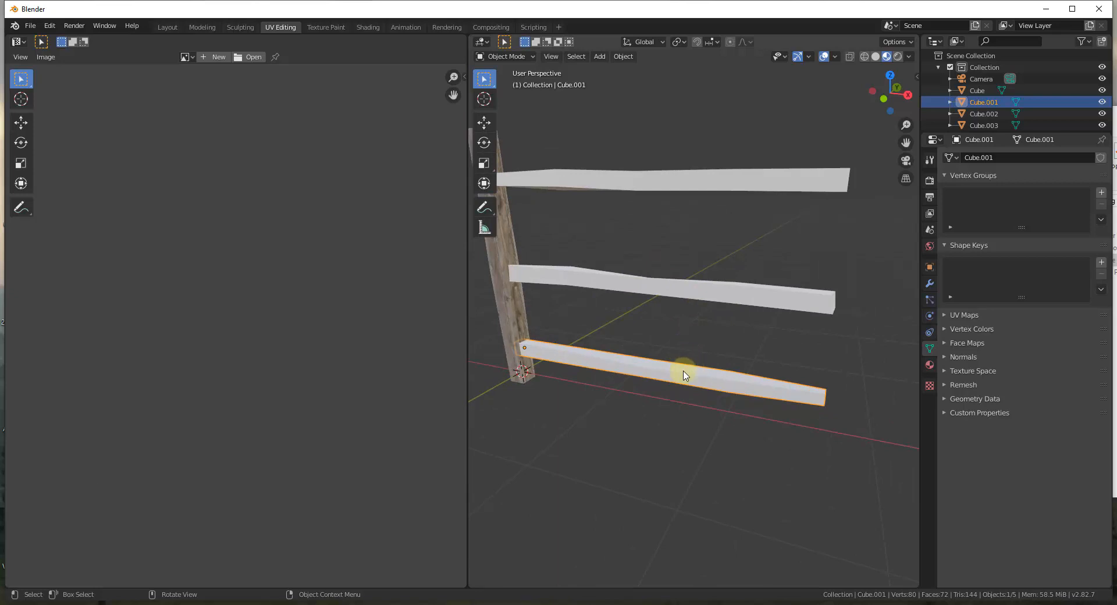
pyautogui.scroll(-1, 684, 375)
pyautogui.scroll(1, 663, 364)
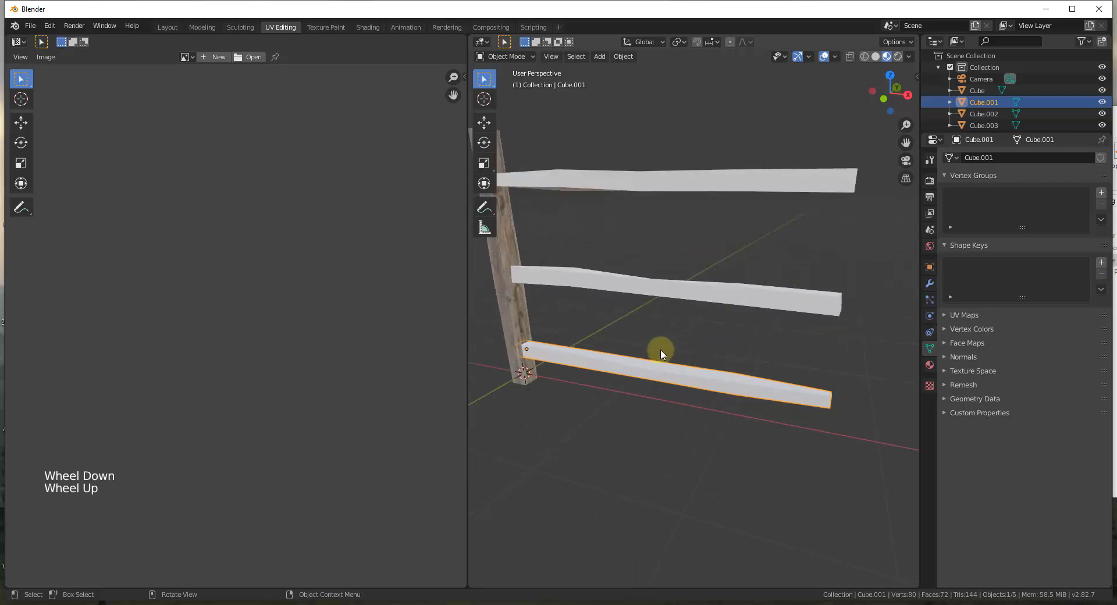
pyautogui.scroll(-1, 661, 352)
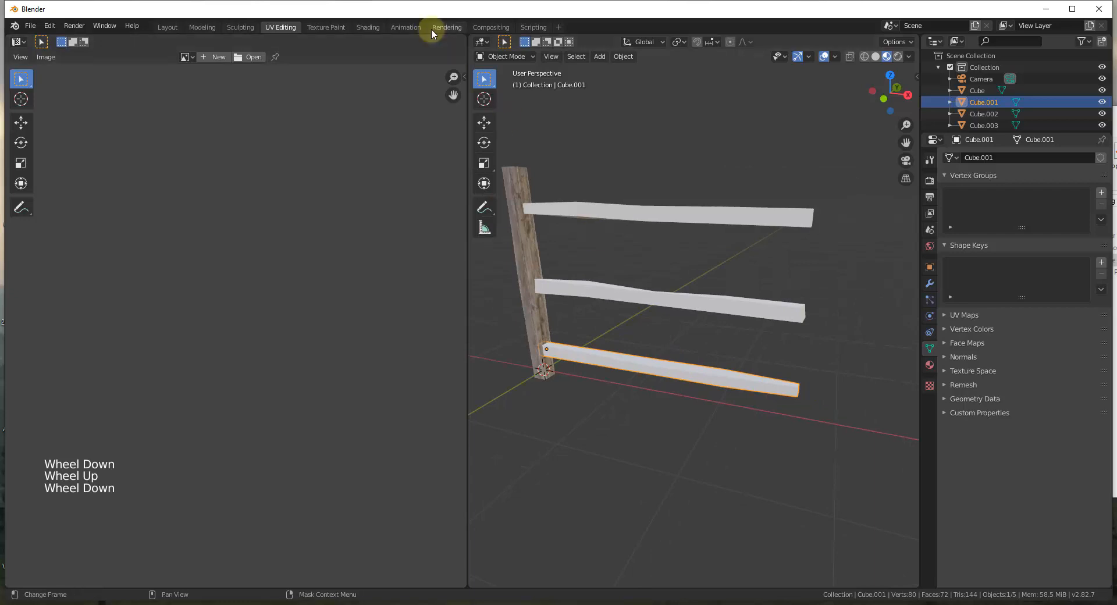
pyautogui.click(361, 27)
pyautogui.middleClick(950, 207)
pyautogui.click(951, 206)
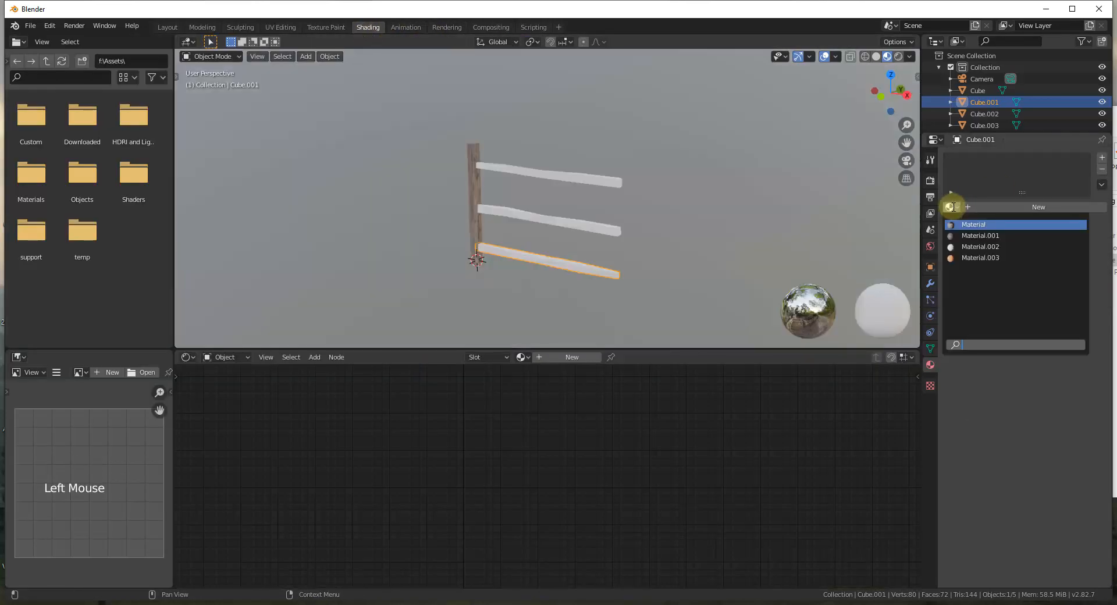
pyautogui.click(968, 224)
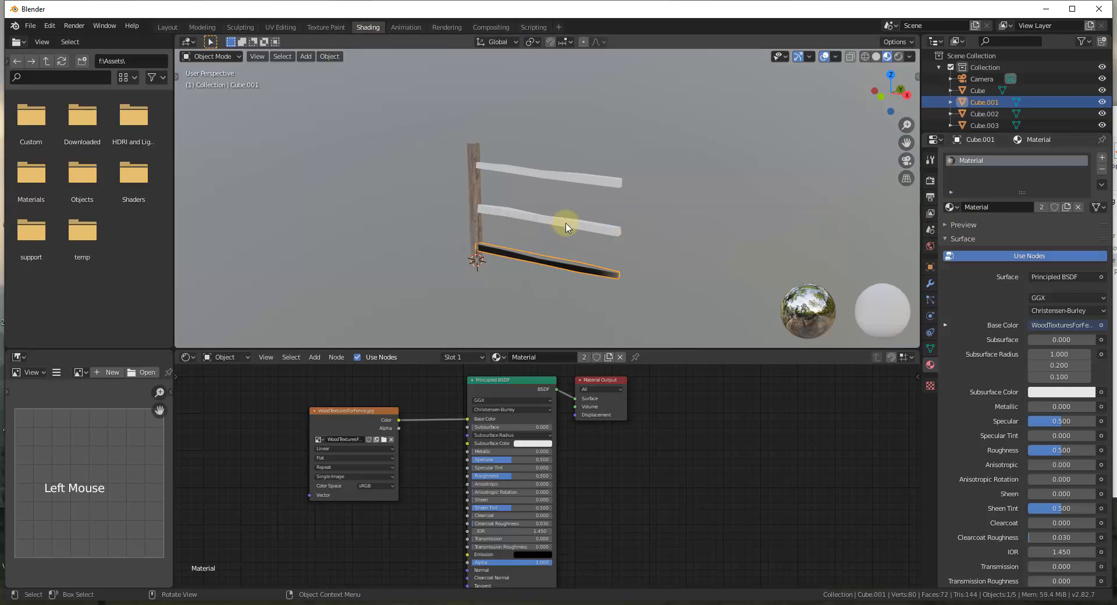
# Assign the same existing wood material, Material, to the middle and top rails.
pyautogui.click(951, 207)
pyautogui.click(970, 225)
pyautogui.click(561, 176)
pyautogui.click(951, 207)
pyautogui.click(970, 225)
# Open the bottom rail's mesh for editing in the UV Editing workspace and display the fence in wireframe.
pyautogui.click(558, 264)
pyautogui.click(280, 27)
pyautogui.scroll(2, 783, 381)
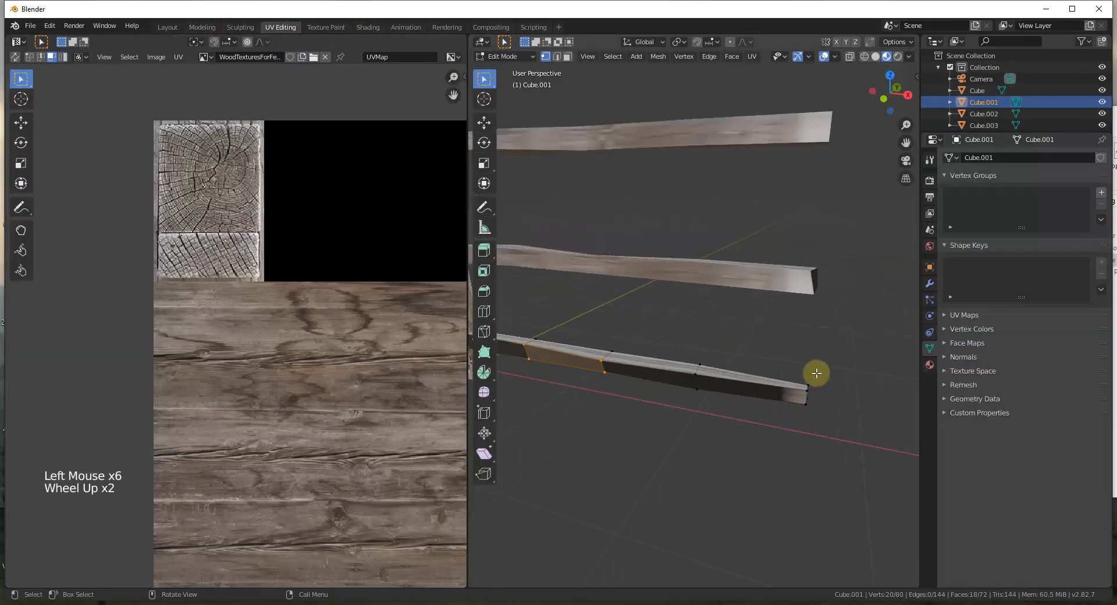
pyautogui.scroll(-2, 817, 373)
pyautogui.moveTo(685, 364); pyautogui.dragTo(638, 364, button='middle')
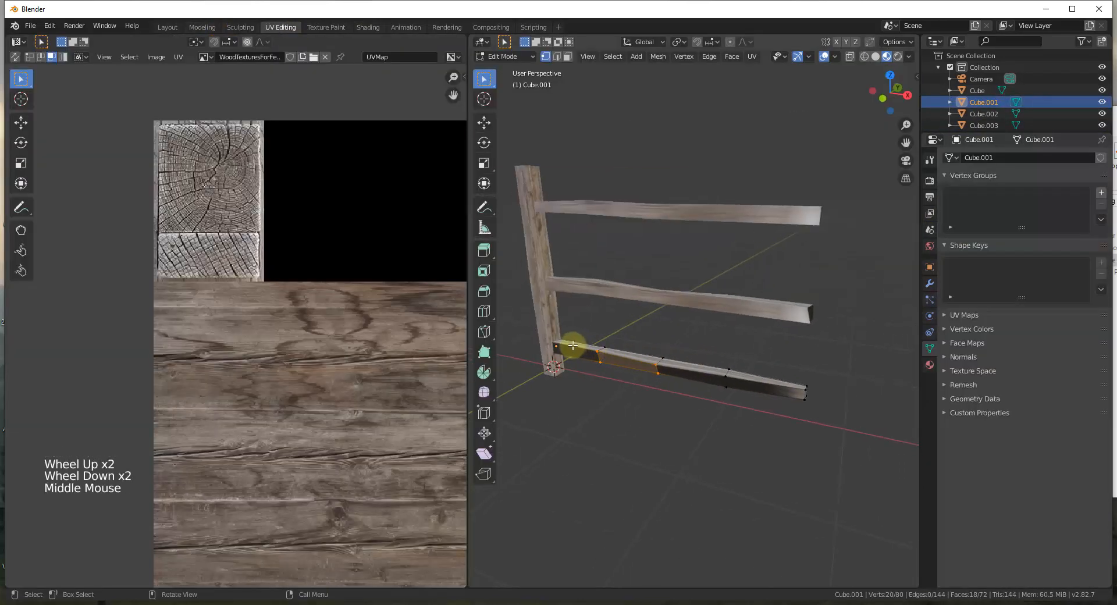
pyautogui.press('z')
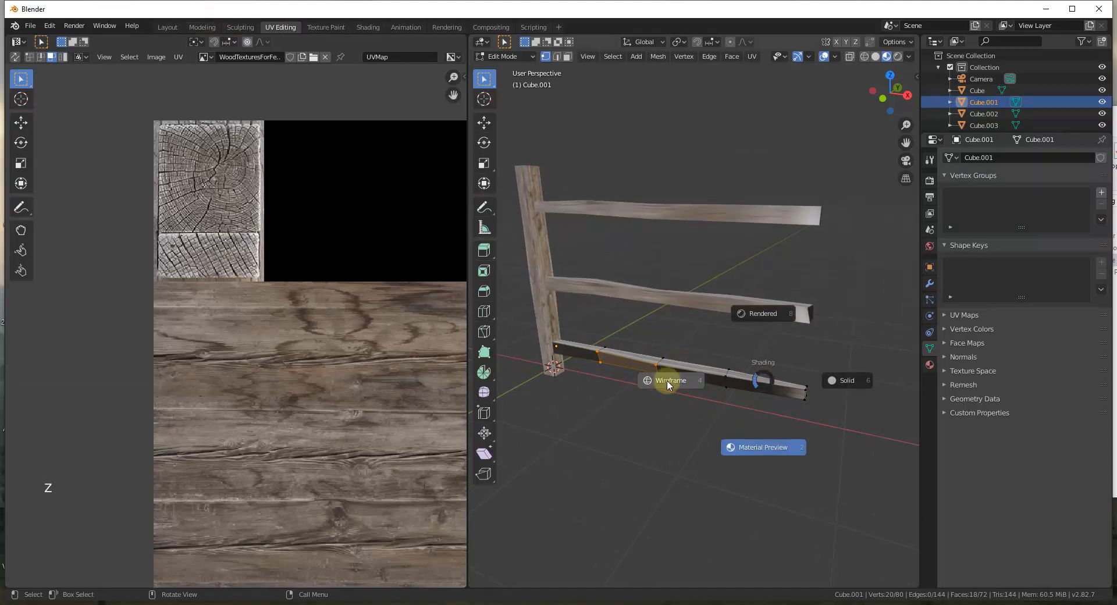
pyautogui.scroll(2, 771, 373)
# Mark seams around both end faces of the bottom rail and along one lengthwise run of edges joining them.
pyautogui.moveTo(785, 366); pyautogui.dragTo(840, 441)
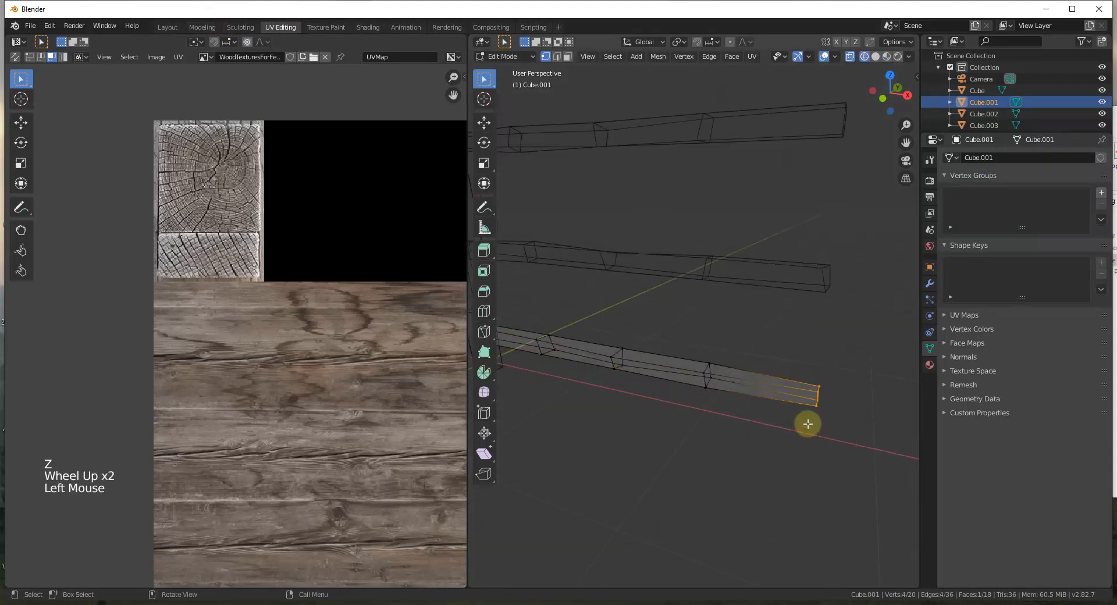
pyautogui.press('2')
pyautogui.moveTo(776, 348); pyautogui.dragTo(846, 435)
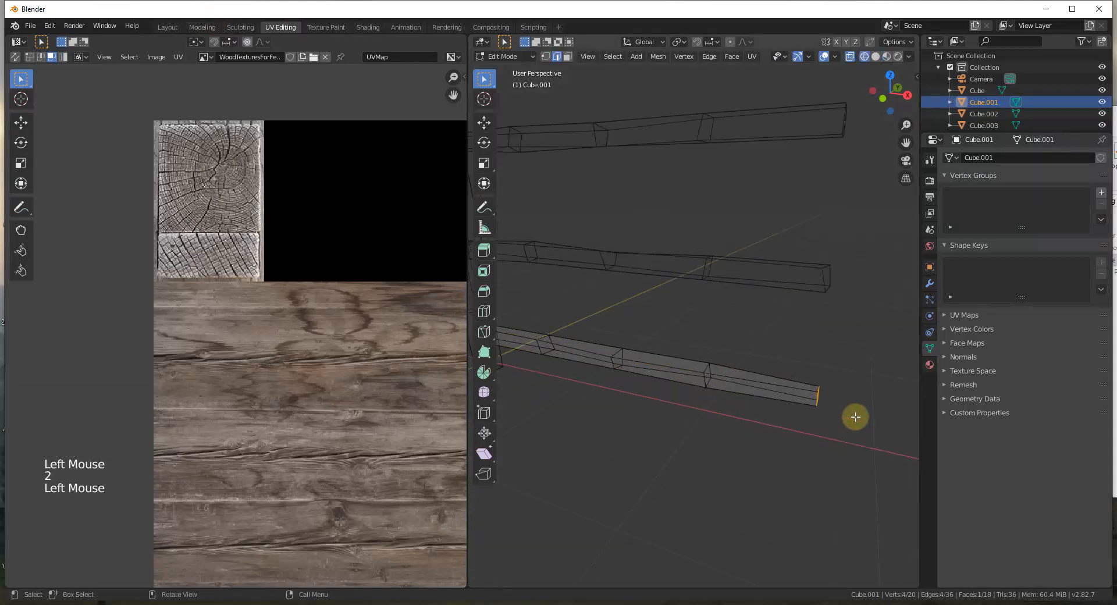
pyautogui.scroll(-2, 833, 401)
pyautogui.scroll(-1, 833, 402)
pyautogui.scroll(1, 593, 349)
pyautogui.keyDown('shift'); pyautogui.click(586, 334); pyautogui.keyUp('shift')
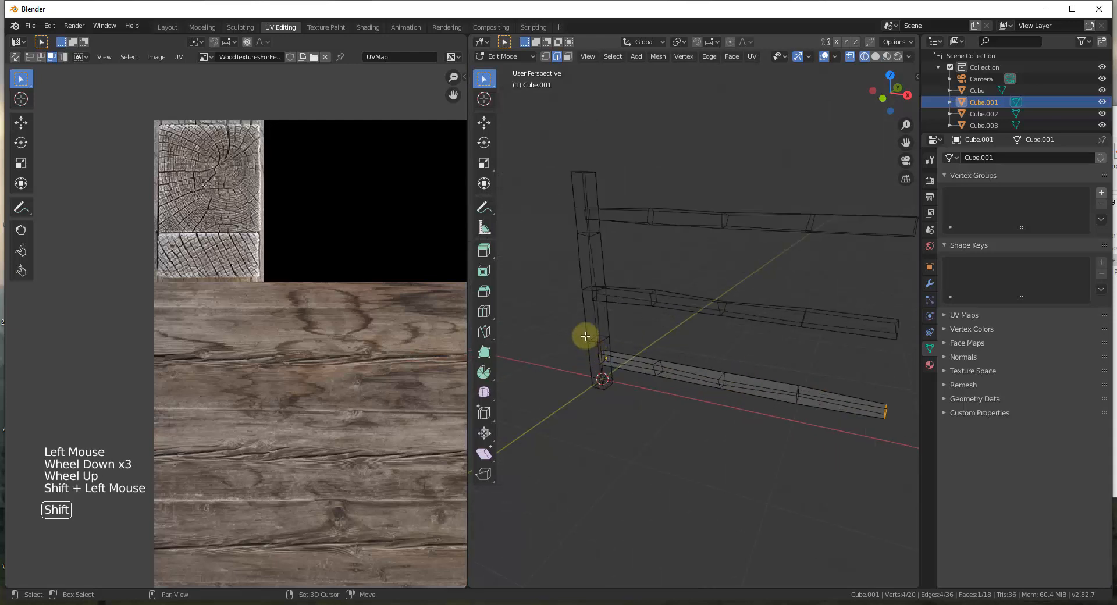
pyautogui.keyDown('shift'); pyautogui.click(612, 374); pyautogui.keyUp('shift')
pyautogui.keyDown('shift'); pyautogui.click(668, 368); pyautogui.keyUp('shift')
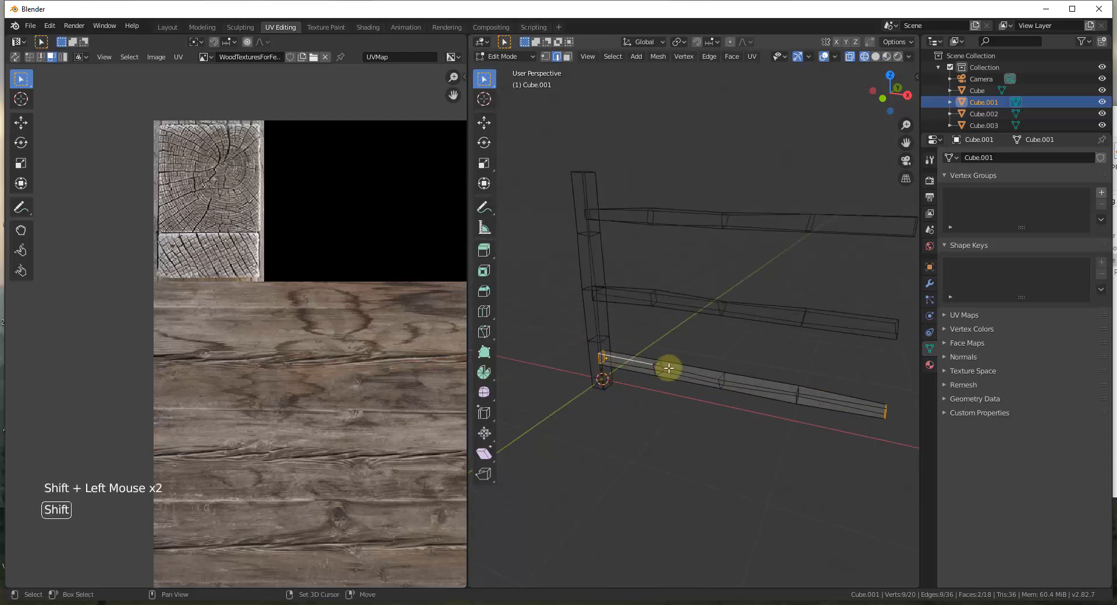
pyautogui.keyDown('shift'); pyautogui.click(756, 384); pyautogui.keyUp('shift')
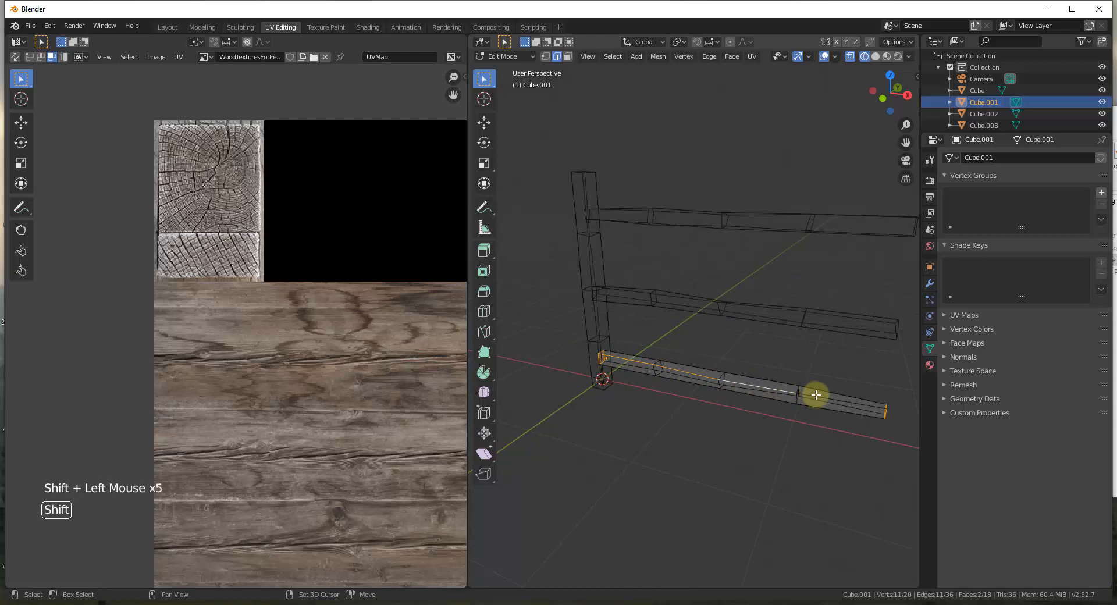
pyautogui.keyDown('shift'); pyautogui.click(816, 395); pyautogui.keyUp('shift')
pyautogui.click(752, 56)
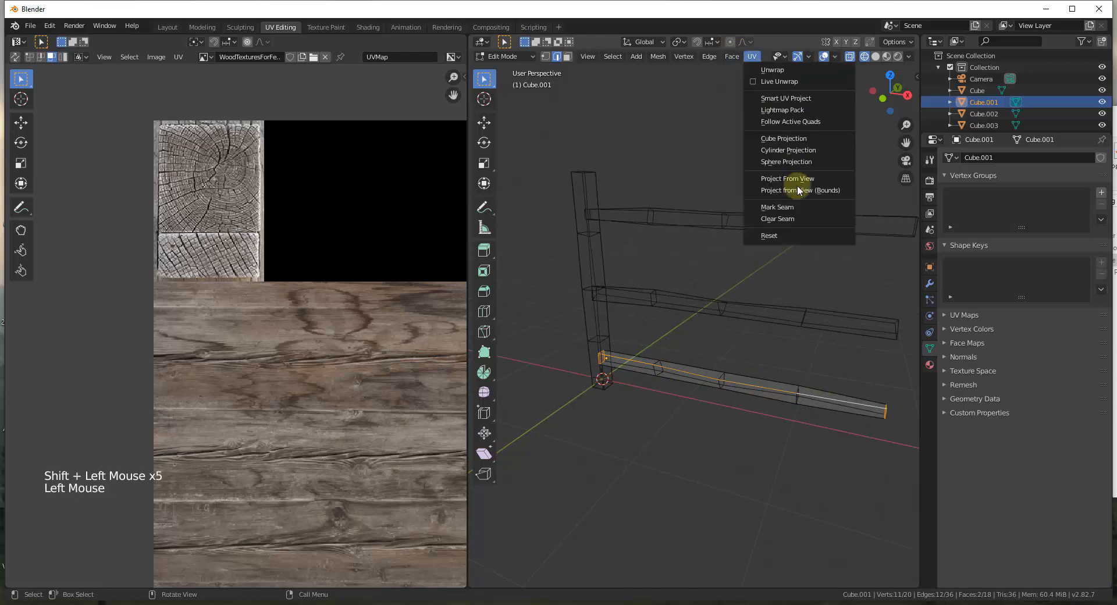
pyautogui.scroll(-2, 812, 356)
pyautogui.scroll(2, 743, 366)
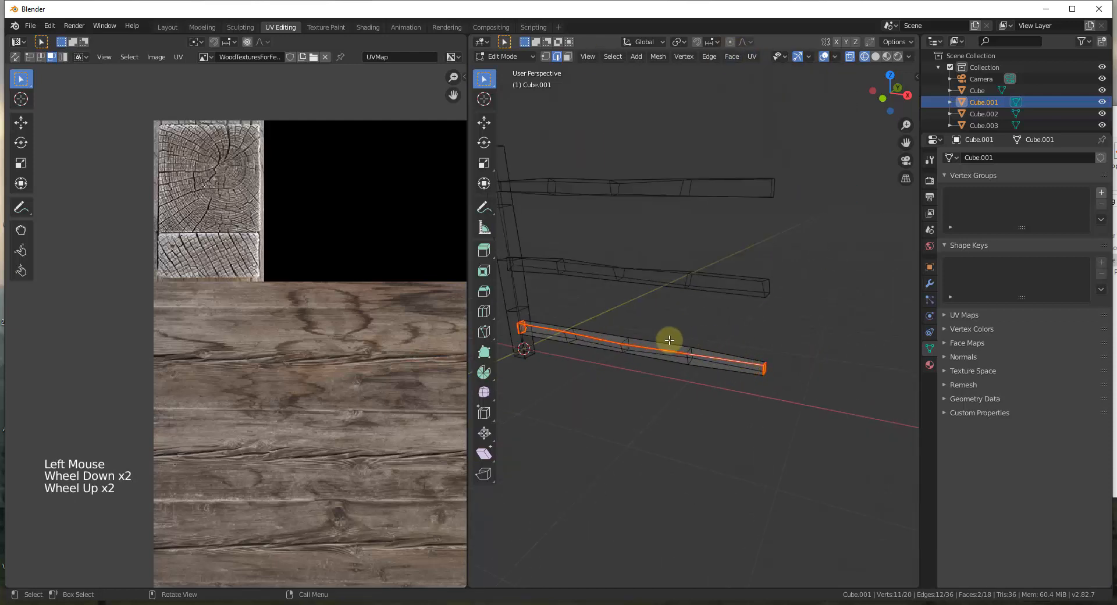
# Select the bottom rail's entire mesh and unwrap it along the marked seams.
pyautogui.scroll(-1, 663, 339)
pyautogui.press('a')
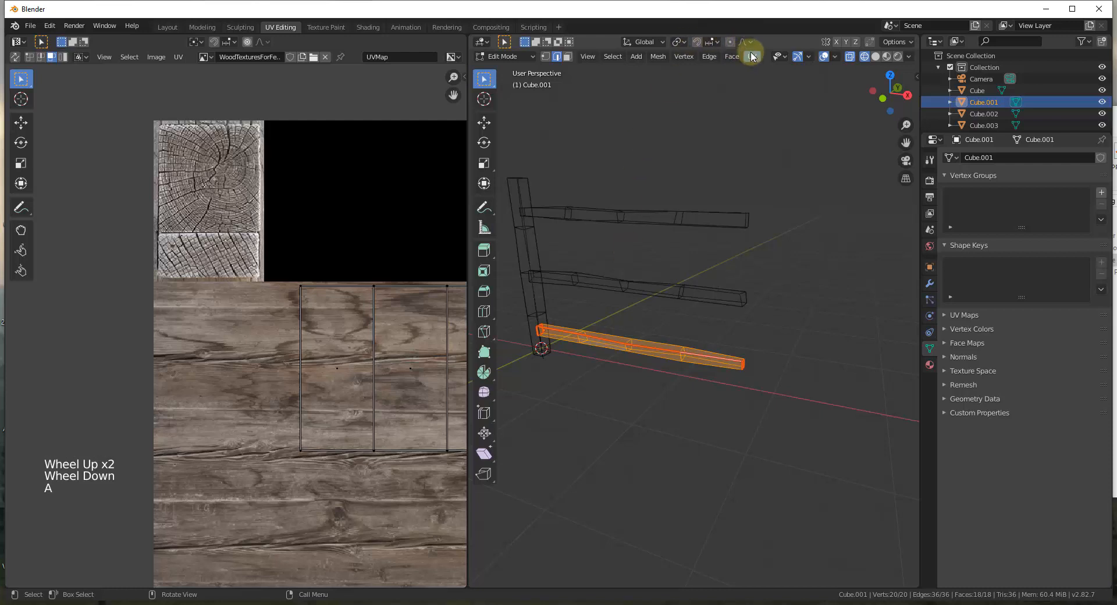
pyautogui.moveTo(752, 56); pyautogui.dragTo(766, 77)
pyautogui.scroll(-4, 232, 356)
pyautogui.scroll(-2, 341, 415)
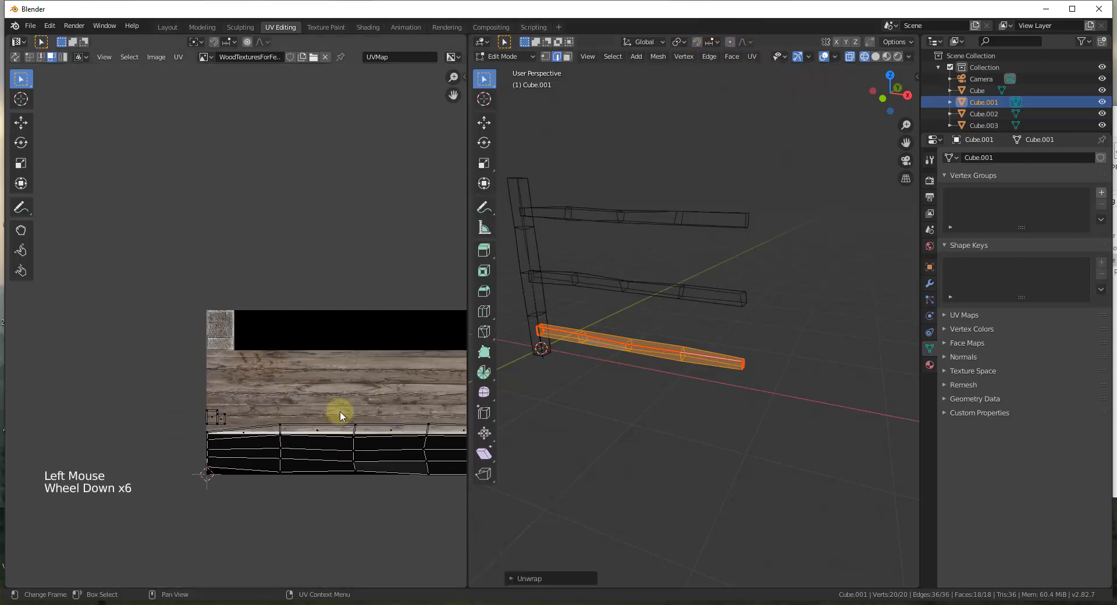
# Move the bottom rail's two end-face UV islands onto the end-grain area of the wood texture.
pyautogui.scroll(-2, 325, 413)
pyautogui.scroll(4, 227, 417)
pyautogui.click(214, 421)
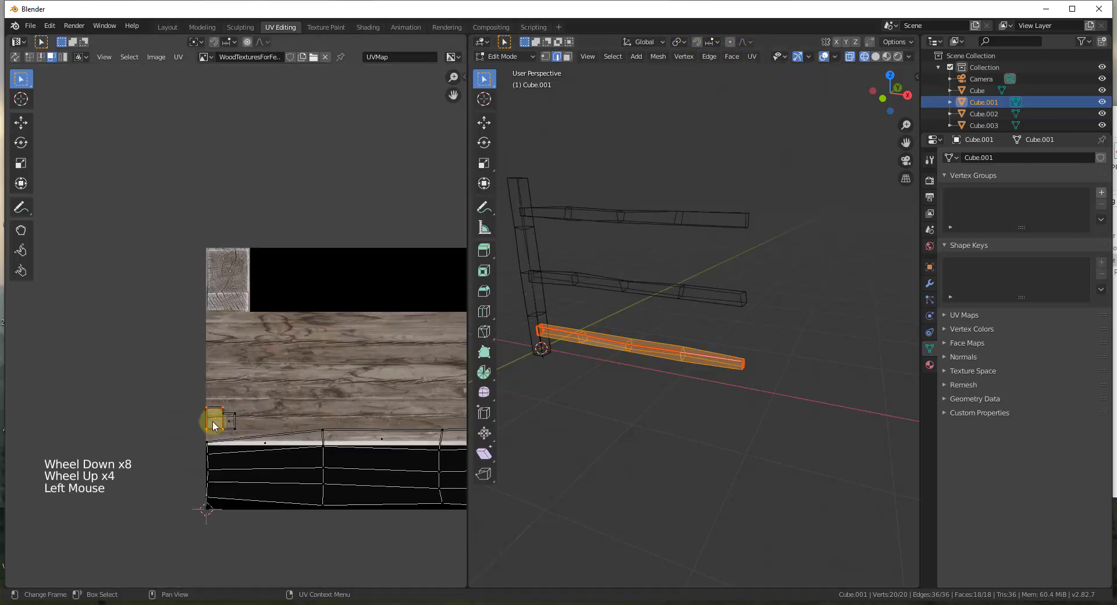
pyautogui.press('g')
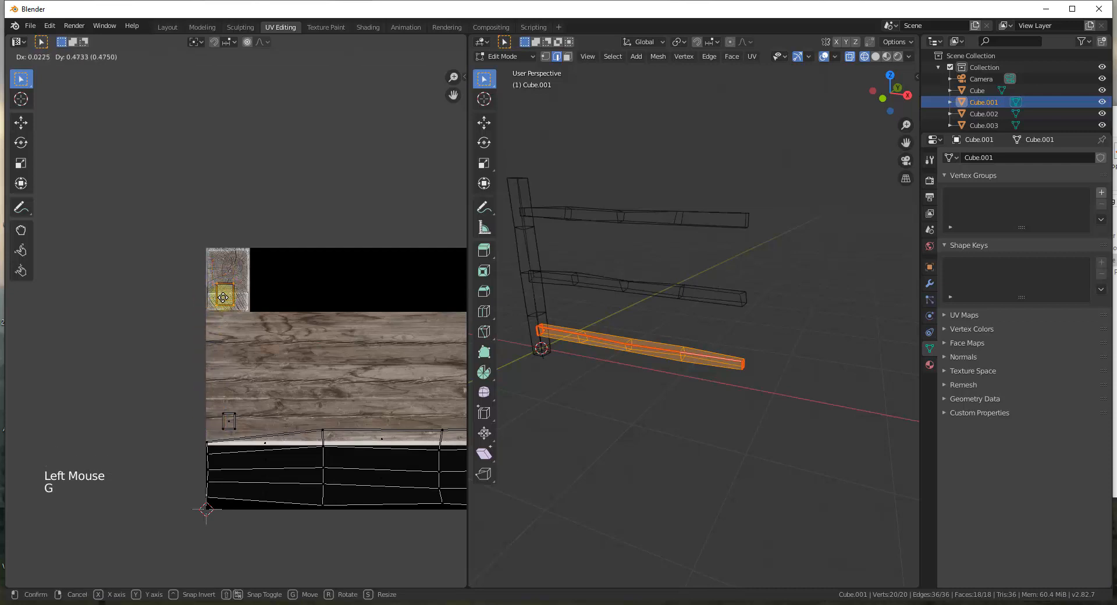
pyautogui.click(223, 272)
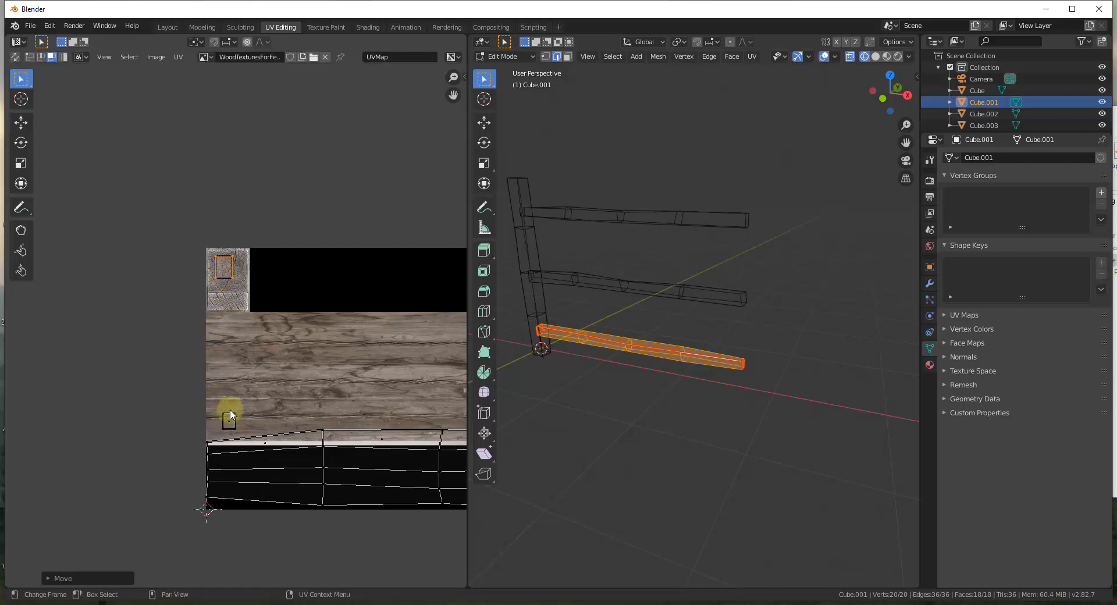
pyautogui.click(228, 423)
pyautogui.press('g')
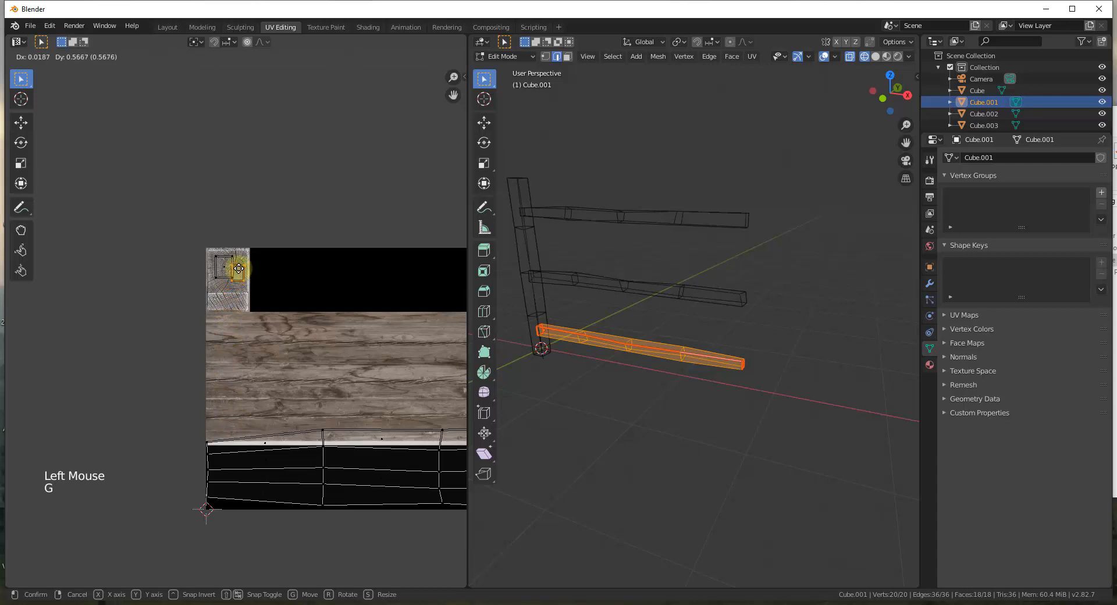
pyautogui.click(239, 268)
# Move the bottom rail's long side UV island onto the plank area of the texture and scale it to about 0.96.
pyautogui.scroll(-3, 163, 413)
pyautogui.press('a')
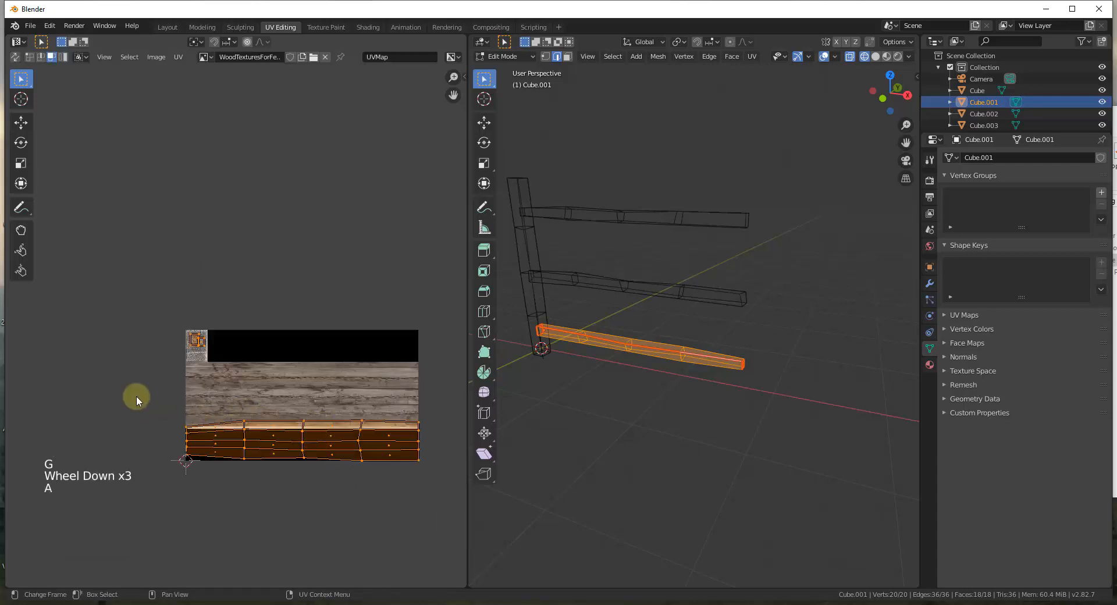
pyautogui.moveTo(137, 398); pyautogui.dragTo(462, 504)
pyautogui.press('g')
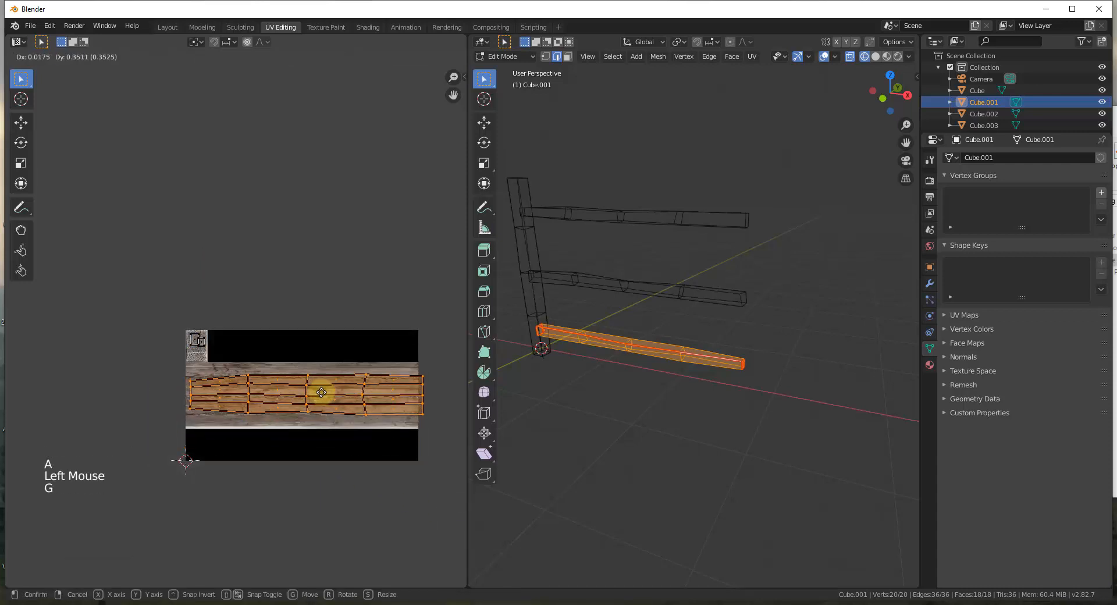
pyautogui.click(321, 392)
pyautogui.press('s')
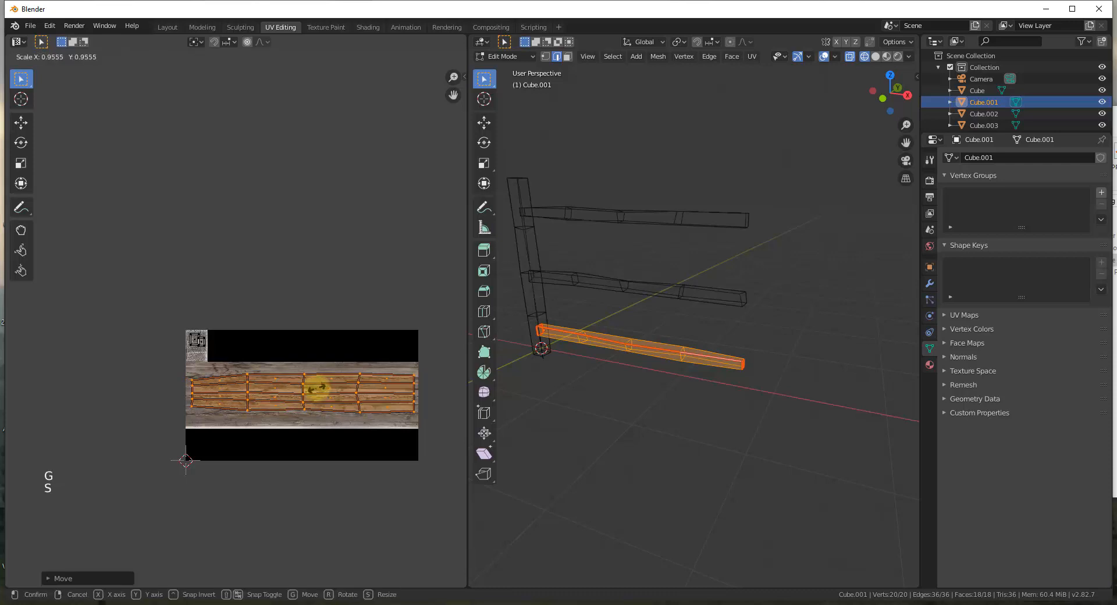
pyautogui.click(315, 389)
pyautogui.scroll(2, 306, 399)
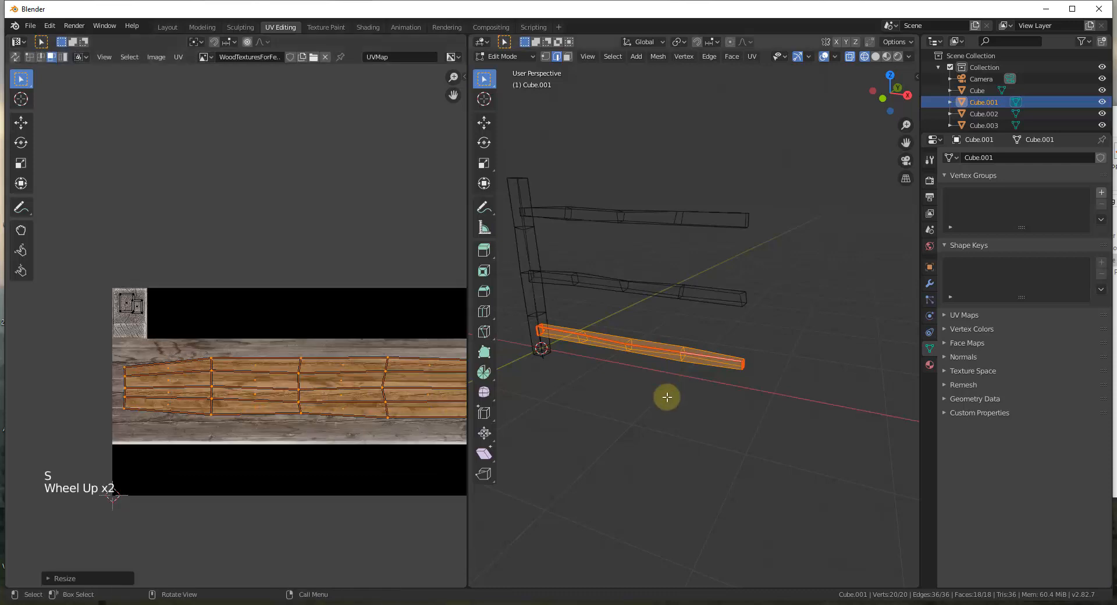
# Display the fence in Material Preview and slightly enlarge the bottom rail's side UV island on the planks.
pyautogui.click(886, 57)
pyautogui.scroll(5, 695, 319)
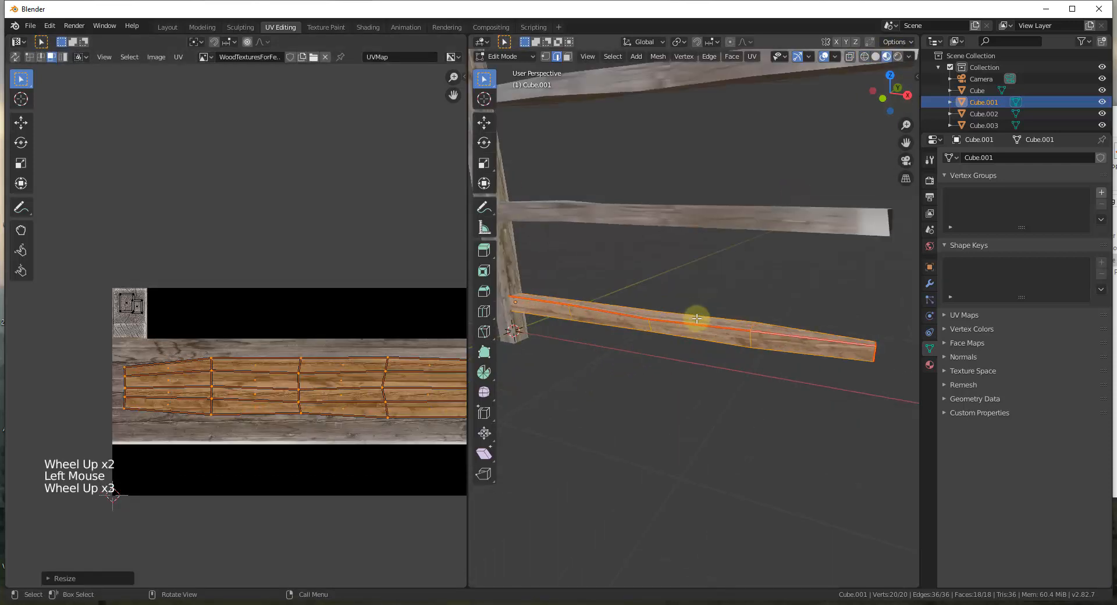
pyautogui.moveTo(788, 352); pyautogui.dragTo(714, 284, button='middle')
pyautogui.scroll(6, 770, 350)
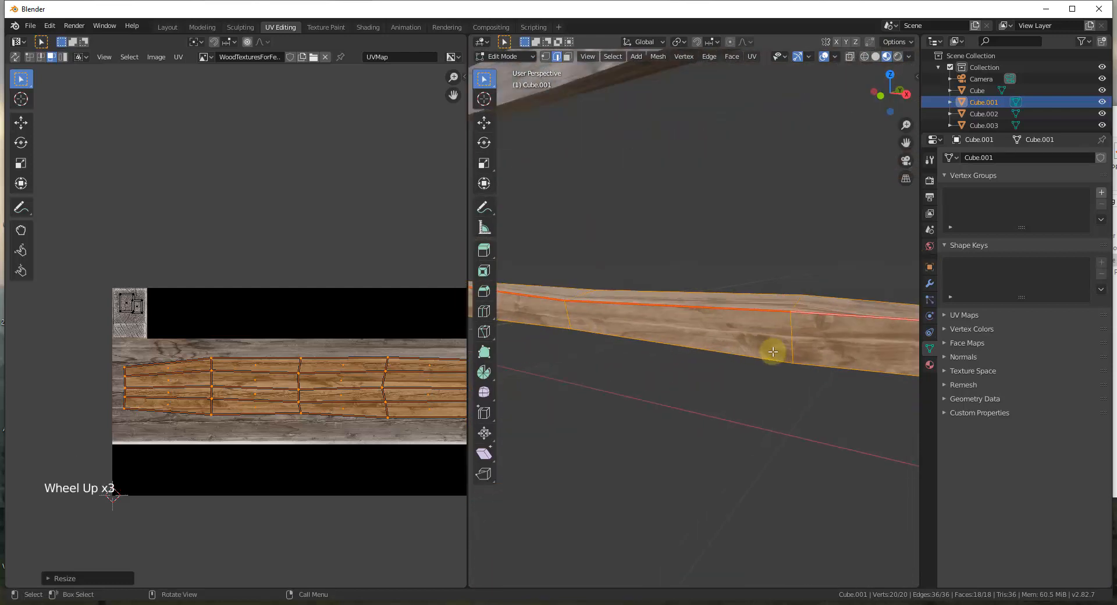
pyautogui.scroll(-3, 761, 345)
pyautogui.press('s')
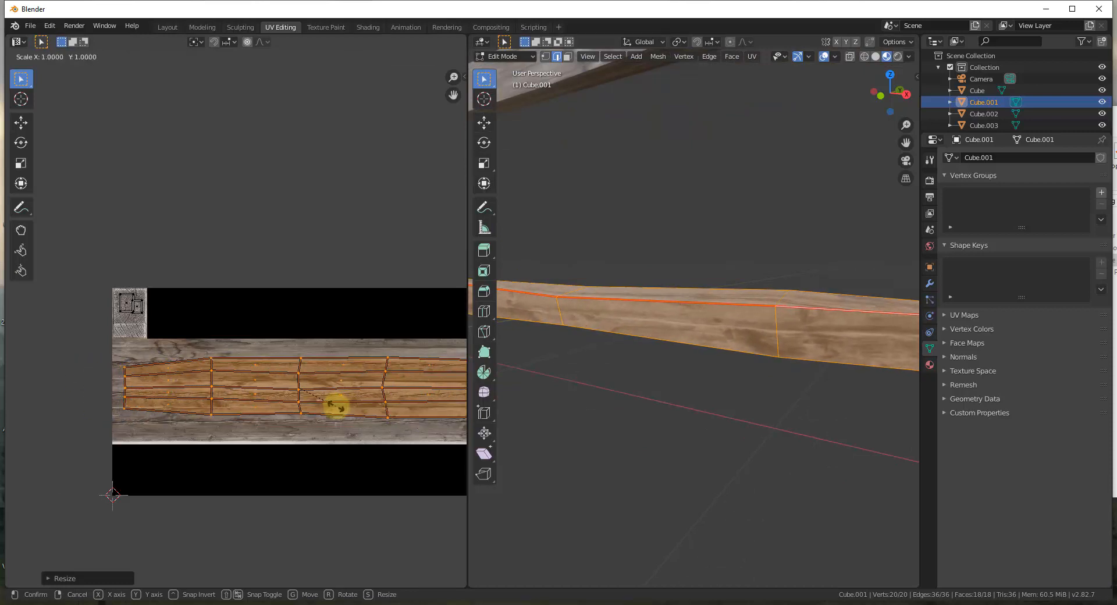
pyautogui.click(336, 406)
# Finish editing the bottom rail and select the middle rail's end-face and lengthwise seam edges in wireframe.
pyautogui.scroll(-9, 581, 365)
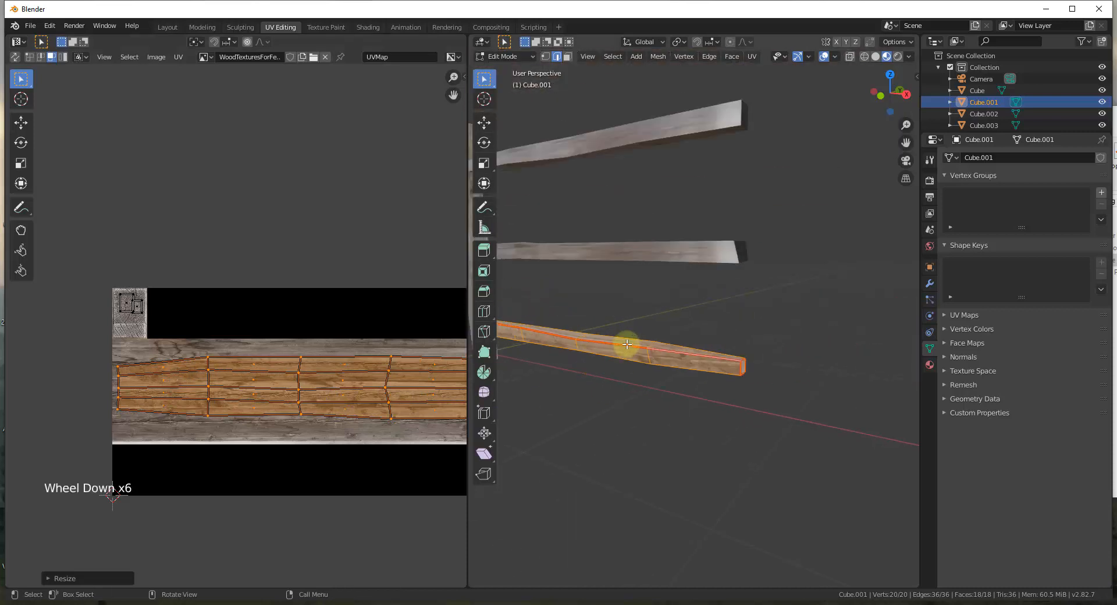
pyautogui.moveTo(604, 301); pyautogui.dragTo(678, 331, button='middle')
pyautogui.scroll(2, 578, 282)
pyautogui.scroll(-1, 674, 292)
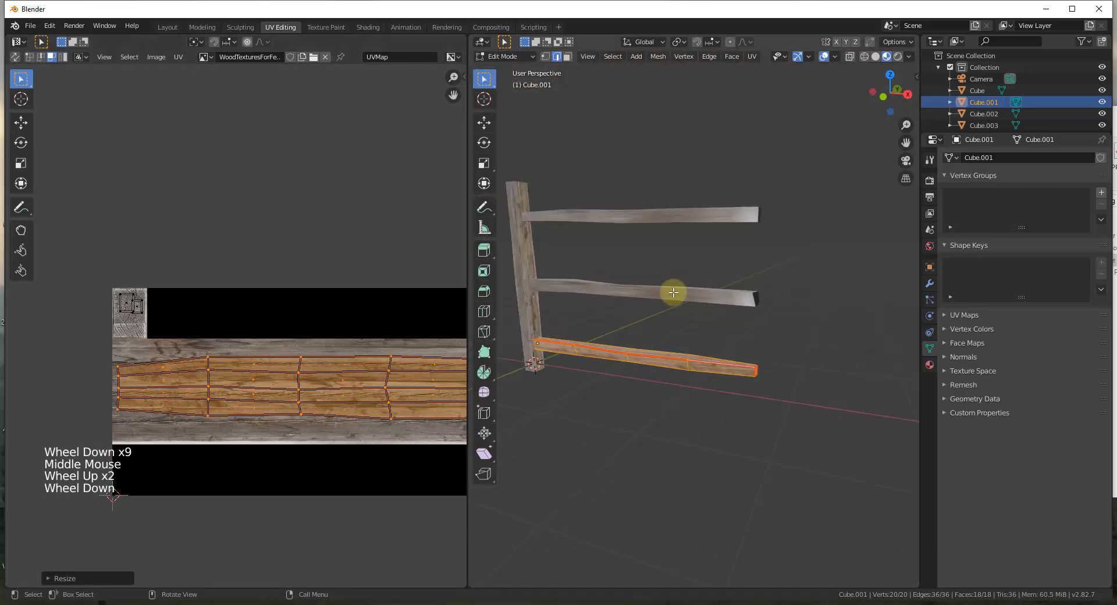
pyautogui.press('Tab')
pyautogui.click(643, 289)
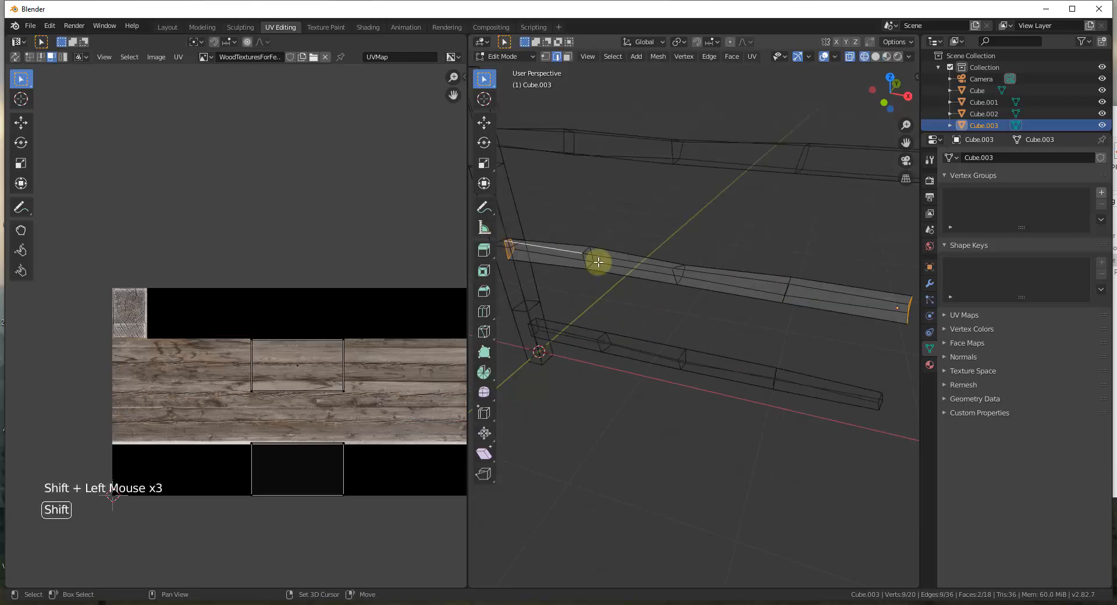
# Unwrap the middle rail along its seams and fit its side UV island onto the plank area of the texture.
pyautogui.click(138, 391)
pyautogui.keyDown('shift'); pyautogui.click(137, 391); pyautogui.keyUp('shift')
pyautogui.keyDown('shift'); pyautogui.click(138, 392); pyautogui.keyUp('shift')
pyautogui.press('g')
pyautogui.click(163, 409)
pyautogui.press('s')
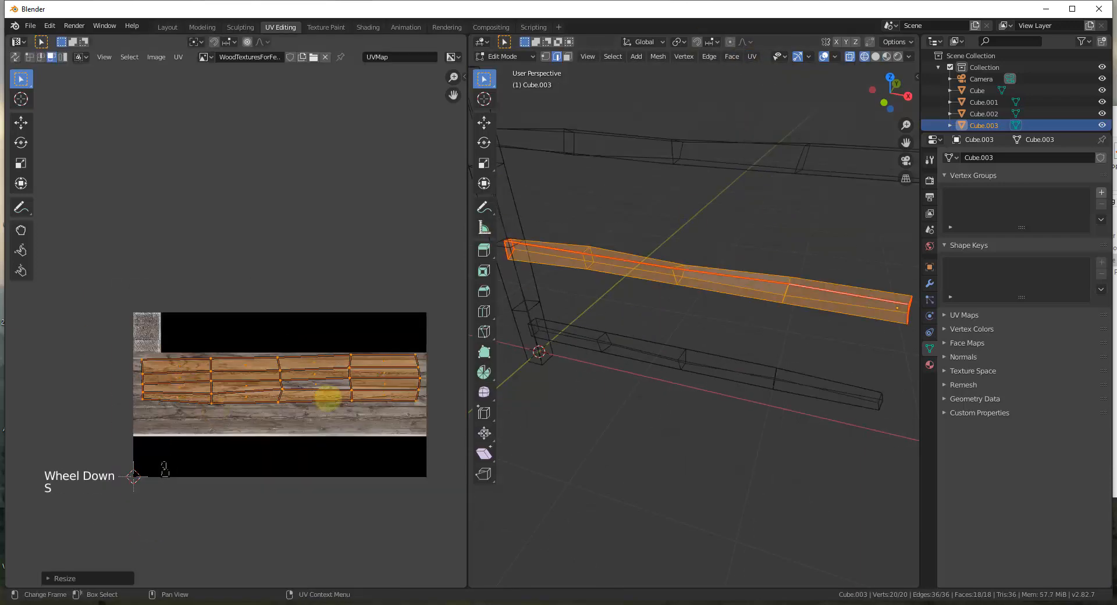
# Mark seams around the top rail's ends and along its length in wireframe, and unwrap its whole mesh.
pyautogui.scroll(-2, 805, 129)
pyautogui.click(805, 130)
pyautogui.press('Tab')
pyautogui.press('z')
pyautogui.moveTo(721, 314); pyautogui.dragTo(670, 337, button='middle')
pyautogui.rightClick(634, 283)
pyautogui.click(579, 471)
pyautogui.press('a')
pyautogui.press('u')
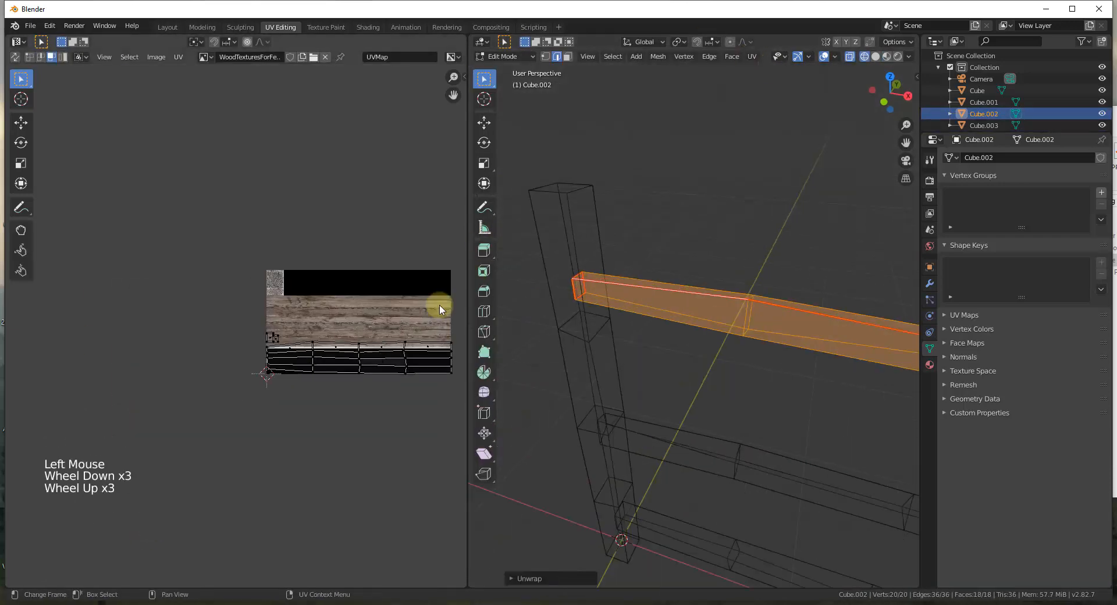
# Fit the top rail's UV islands to the texture's end-grain and plank areas, and display the fence in Material Preview.
pyautogui.press('s')
pyautogui.scroll(-8, 561, 282)
pyautogui.press('z')
pyautogui.scroll(7, 634, 326)
pyautogui.moveTo(642, 396); pyautogui.dragTo(646, 361, button='middle')
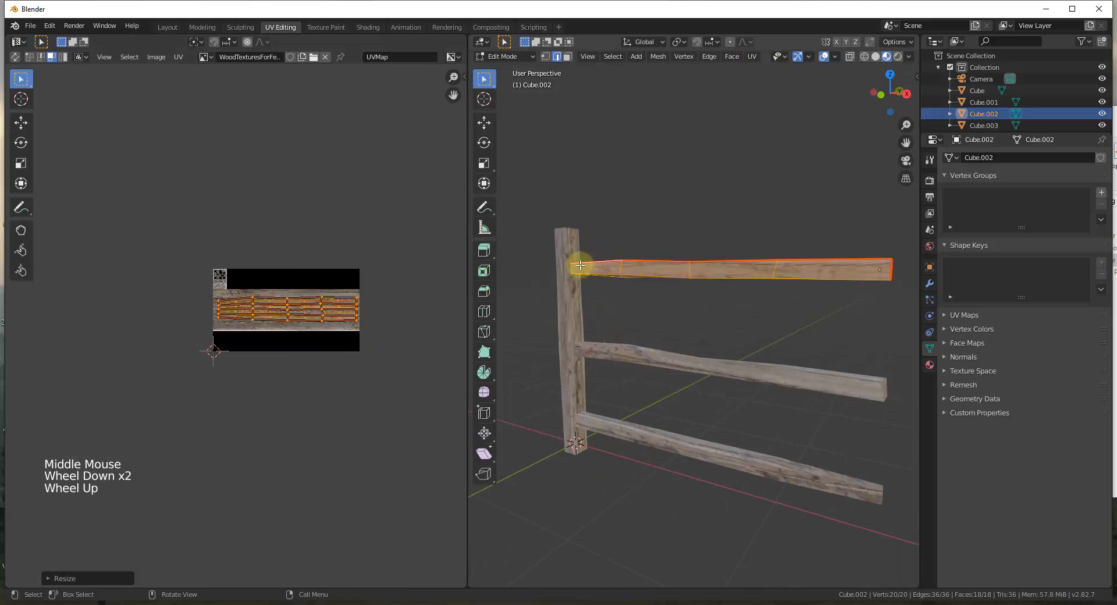
pyautogui.moveTo(591, 332); pyautogui.dragTo(601, 357, button='middle')
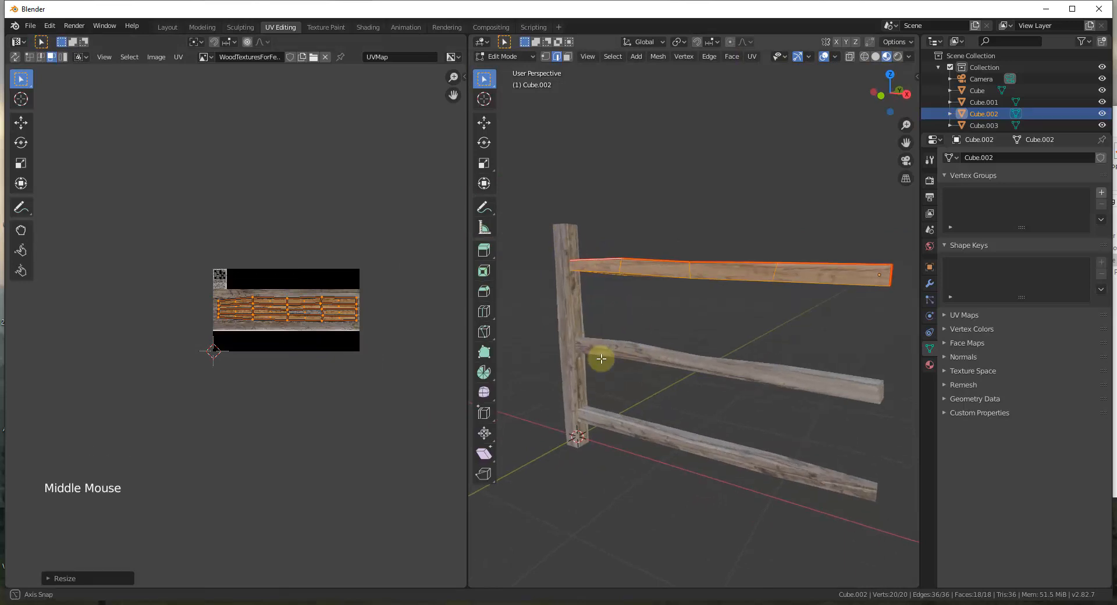
# Switch to the Layout workspace and select the post together with all three rails.
pyautogui.click(167, 27)
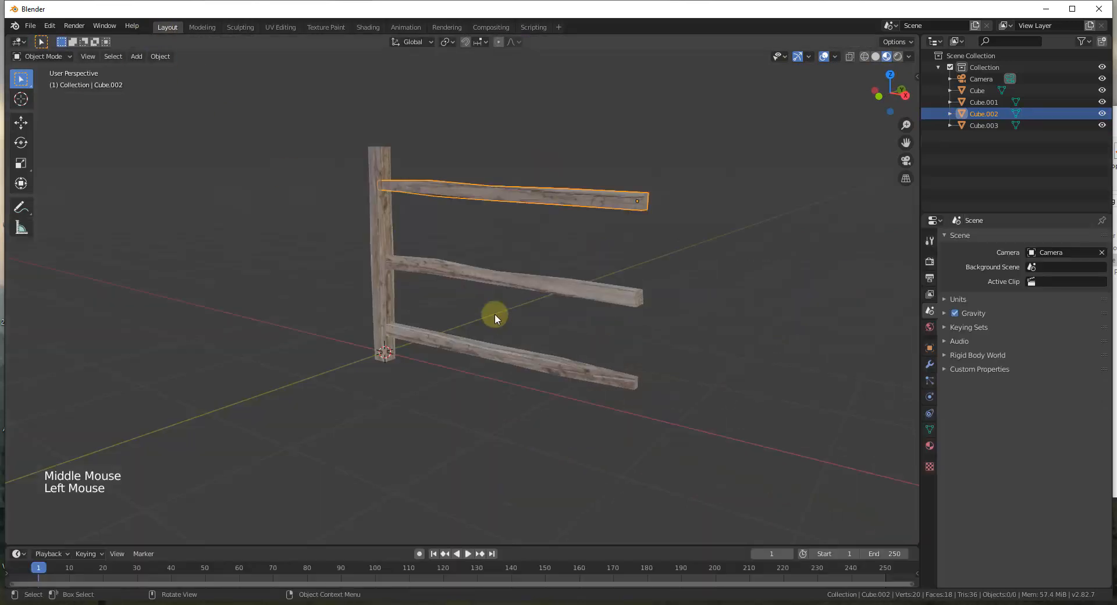
pyautogui.scroll(-5, 494, 313)
pyautogui.moveTo(575, 278); pyautogui.dragTo(403, 192, button='middle')
pyautogui.moveTo(403, 192); pyautogui.dragTo(672, 412)
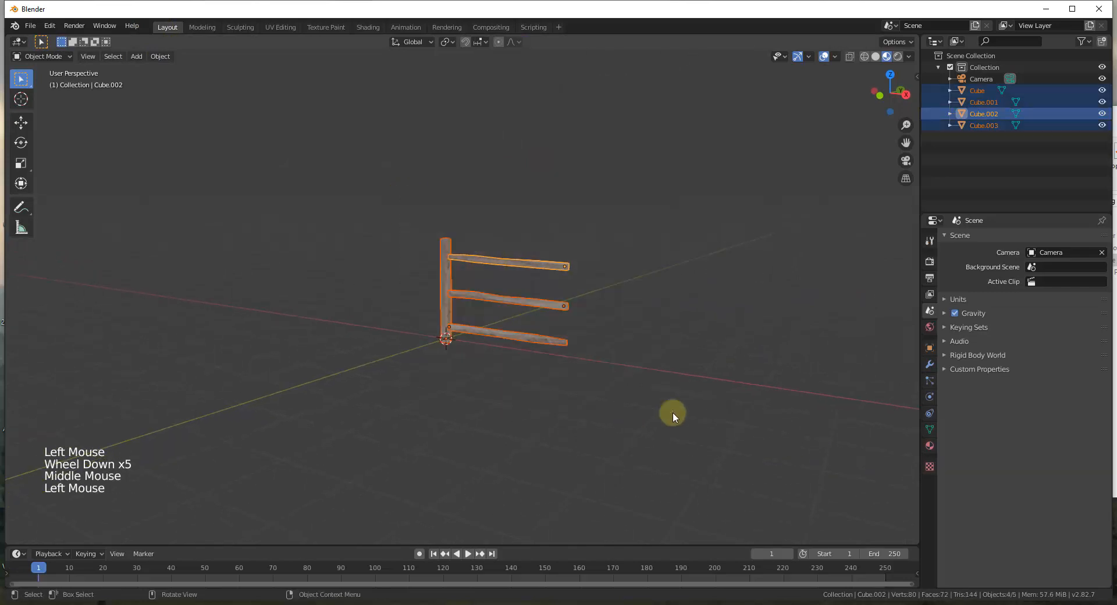
pyautogui.moveTo(517, 269); pyautogui.dragTo(469, 295, button='middle')
pyautogui.press('g')
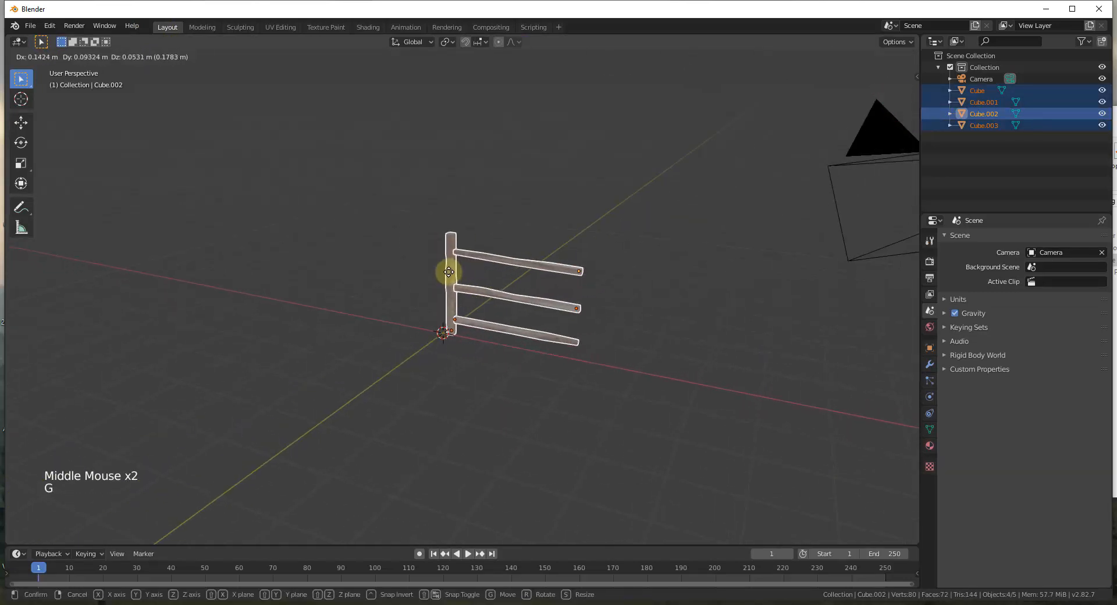
pyautogui.rightClick(445, 270)
# Duplicate the selected post and rails and move the copy about 2.61 m along X as the second fence section.
pyautogui.scroll(4, 467, 297)
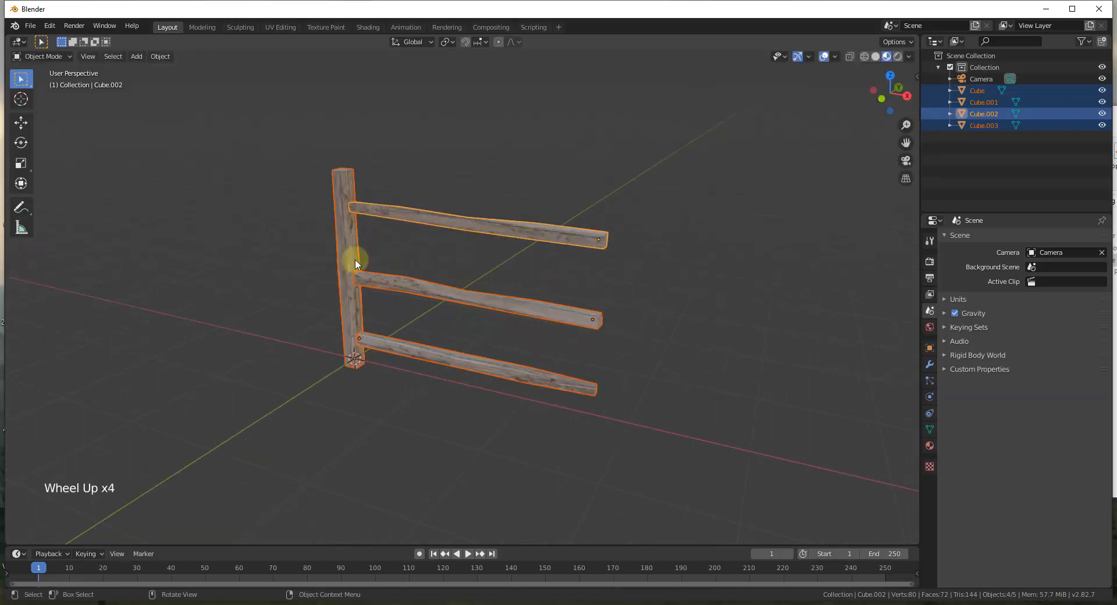
pyautogui.scroll(-4, 347, 270)
pyautogui.scroll(4, 348, 270)
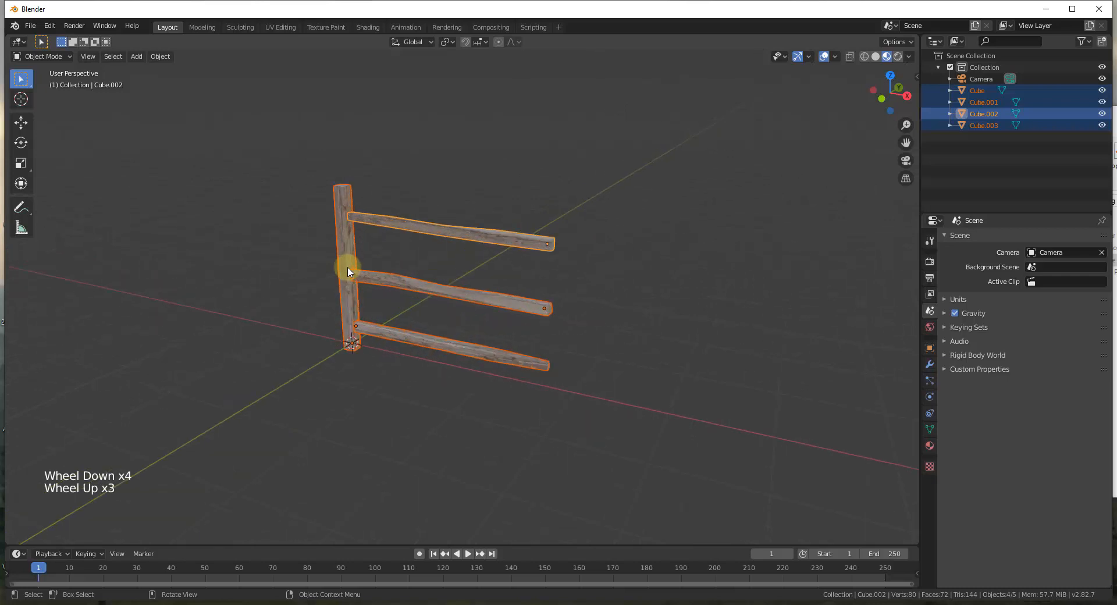
pyautogui.hotkey('shift', 'd')
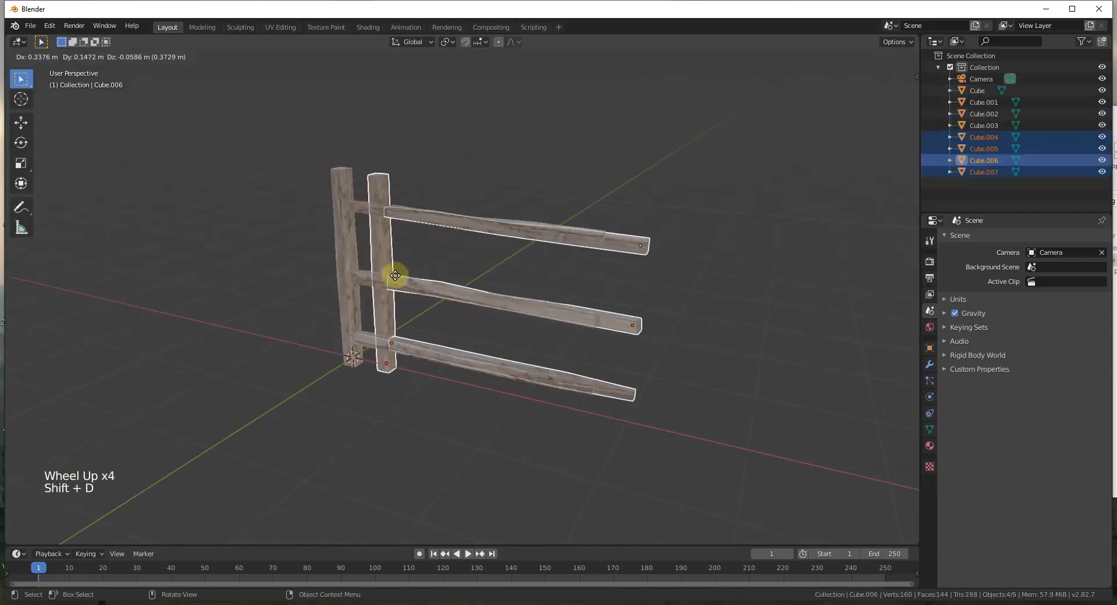
pyautogui.press('x')
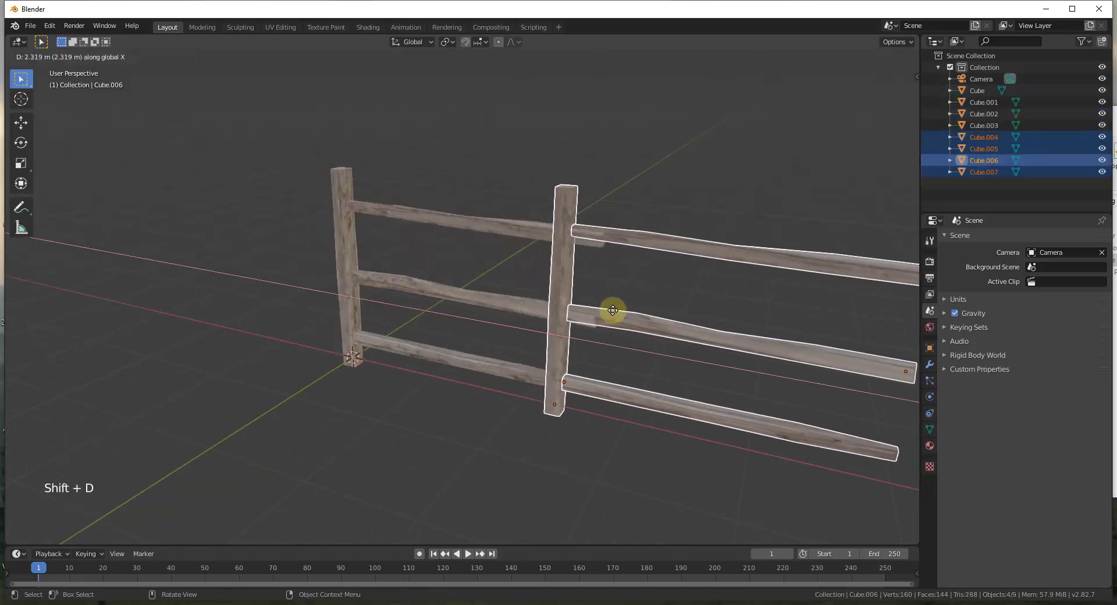
pyautogui.click(639, 317)
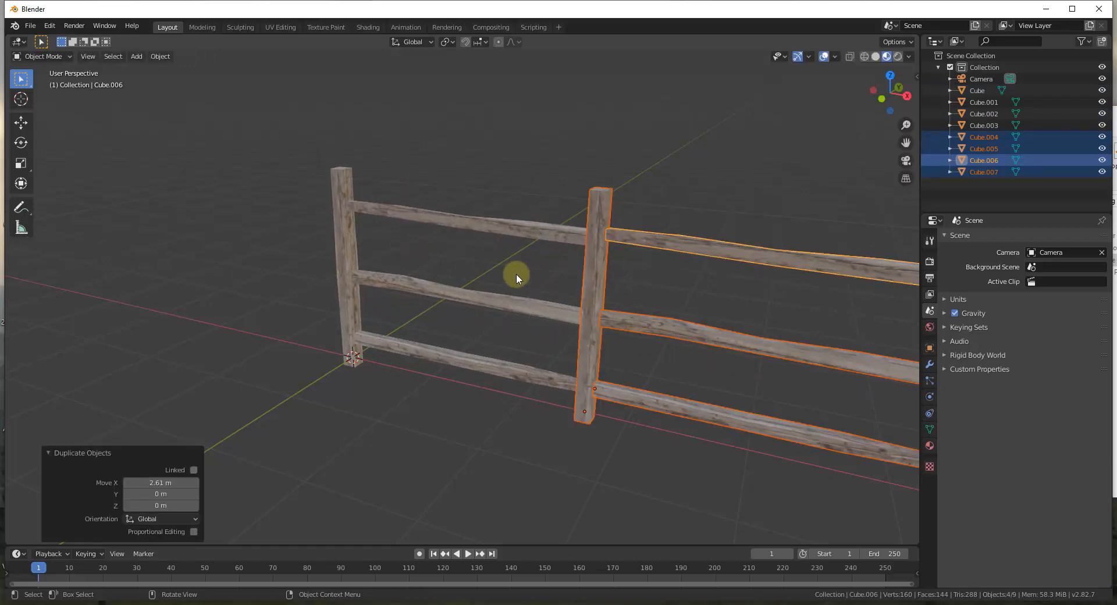
# In top view, rotate only the second section about 3.3° around Z and shift it along Y to meet the first section's rails.
pyautogui.click(890, 93)
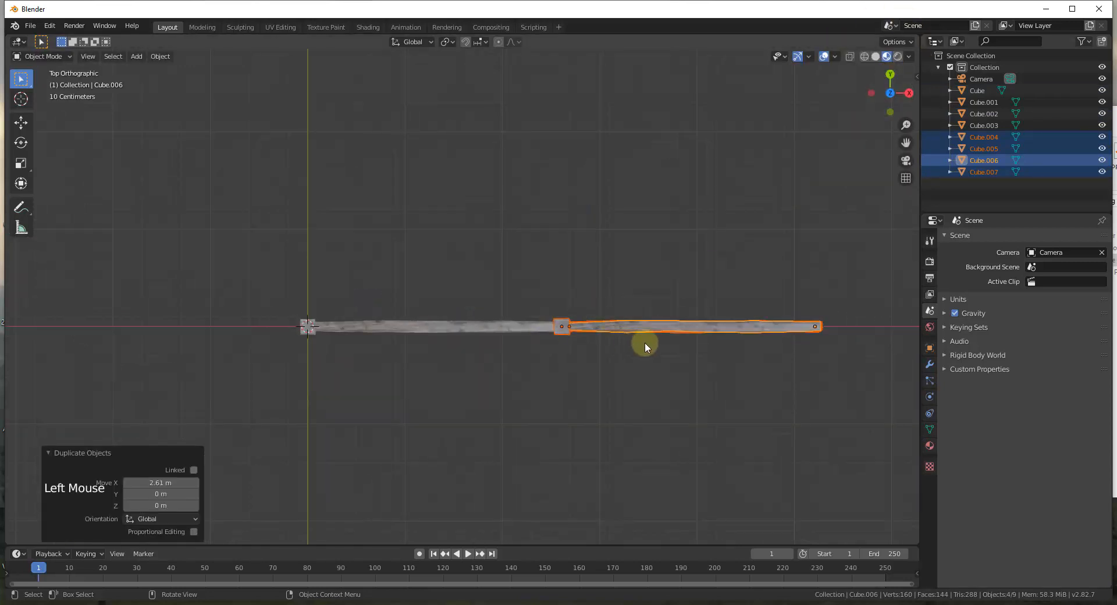
pyautogui.press('q')
pyautogui.click(703, 329)
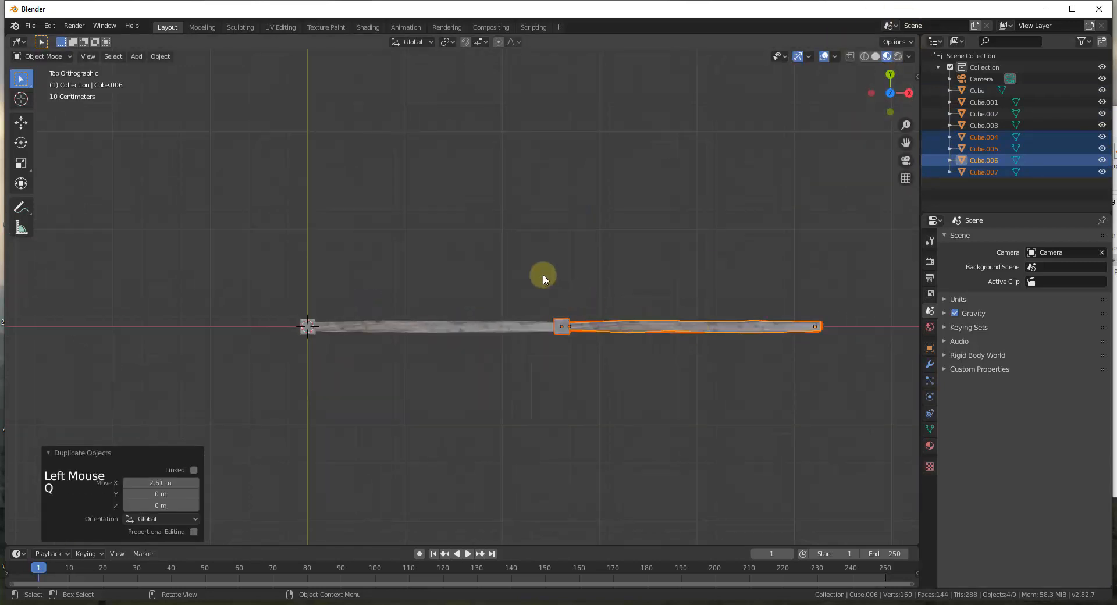
pyautogui.moveTo(543, 274); pyautogui.dragTo(896, 407)
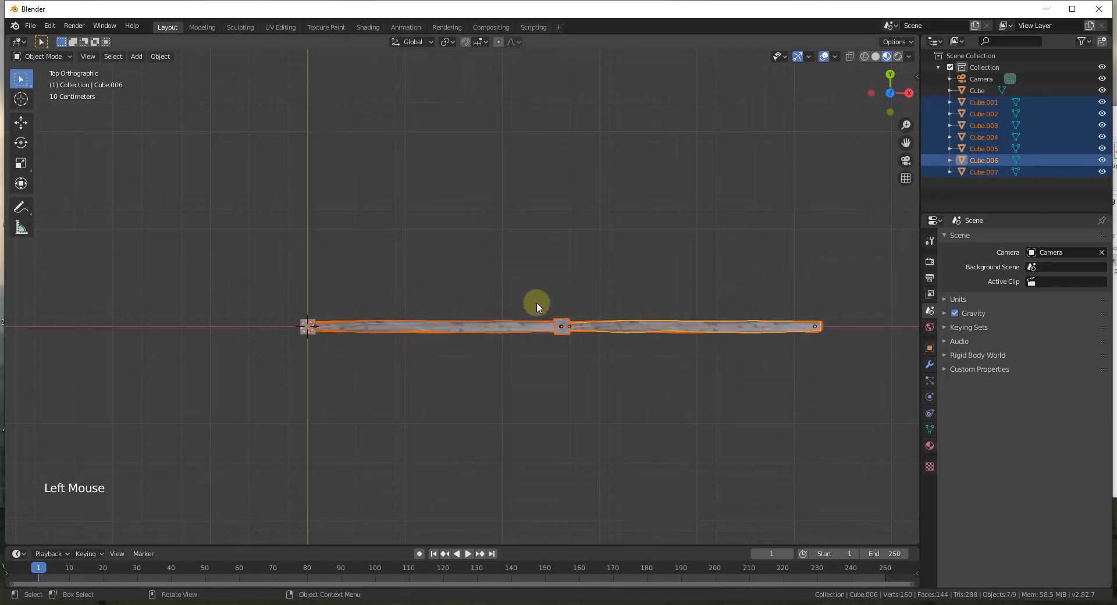
pyautogui.moveTo(680, 369); pyautogui.dragTo(663, 291, button='middle')
pyautogui.keyDown('shift'); pyautogui.click(439, 301); pyautogui.keyUp('shift')
pyautogui.press('r')
pyautogui.click(433, 282)
pyautogui.press('g')
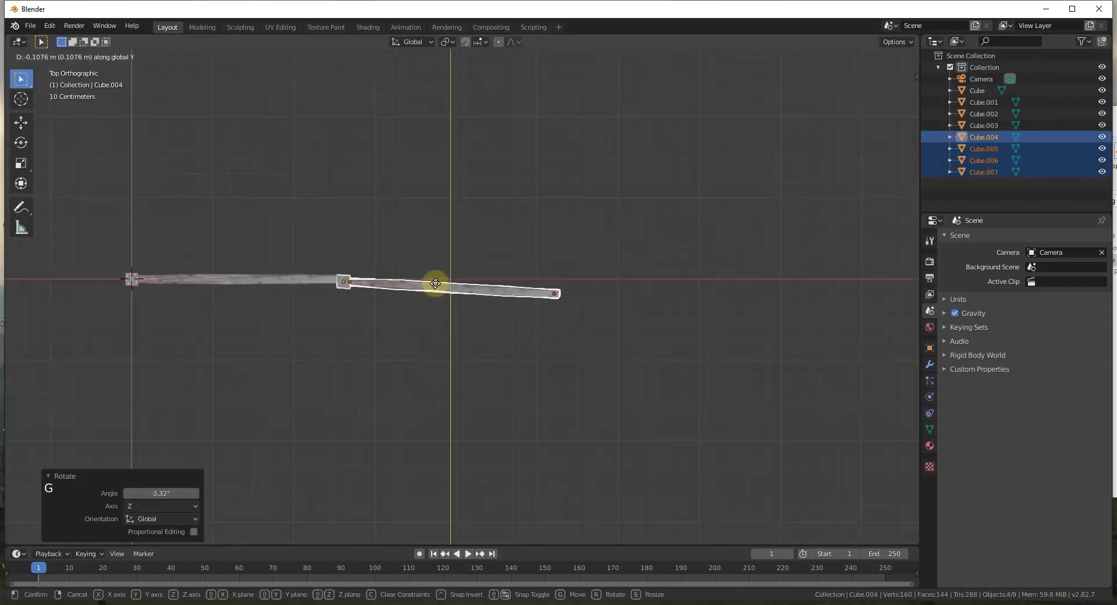
# Duplicate the second section as a third one, rotate it slightly the opposite way, and align its post with the second section's rail ends.
pyautogui.hotkey('shift', 'd')
pyautogui.click(653, 293)
pyautogui.press('r')
pyautogui.click(637, 297)
pyautogui.press('g')
pyautogui.click(638, 288)
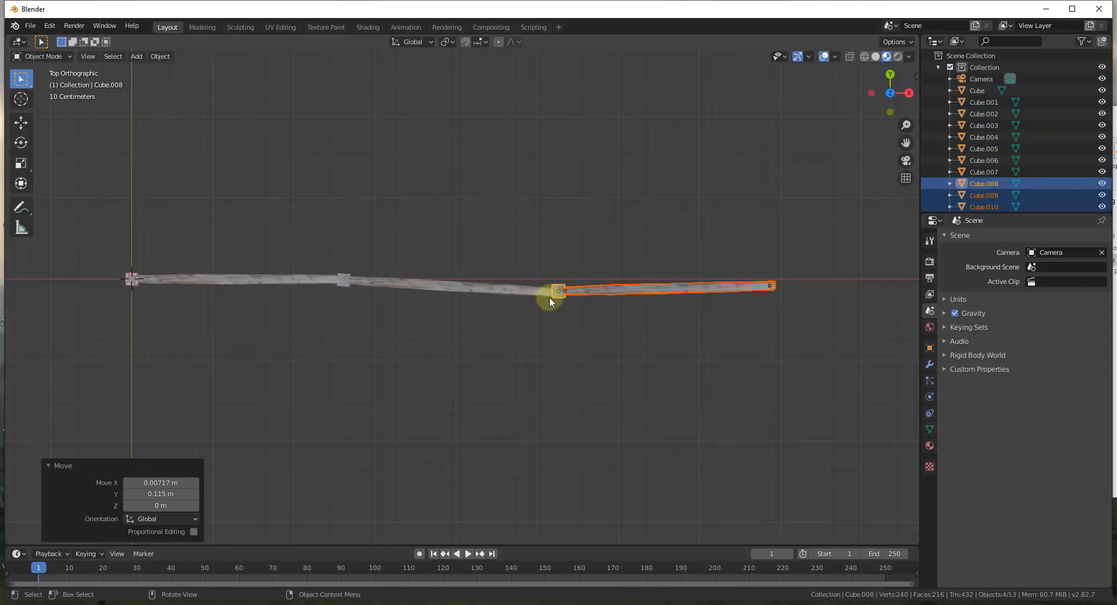
# Examine the alignment of the three fence sections from several angles and distances.
pyautogui.scroll(-3, 549, 296)
pyautogui.scroll(3, 536, 299)
pyautogui.moveTo(461, 320); pyautogui.dragTo(369, 481, button='middle')
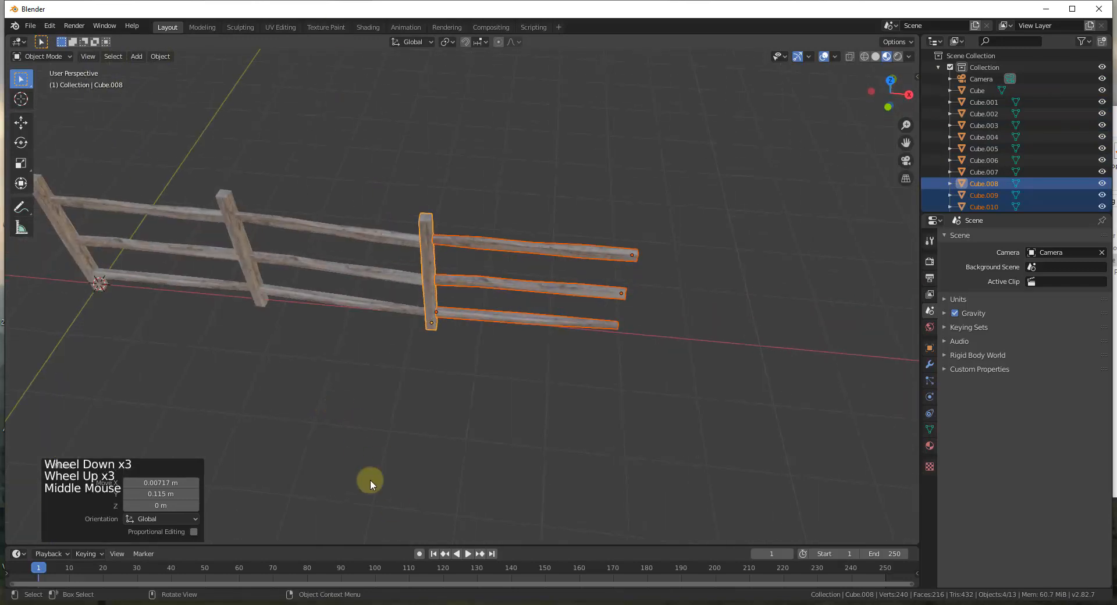
pyautogui.scroll(-2, 329, 303)
pyautogui.moveTo(329, 304); pyautogui.dragTo(410, 249, button='middle')
pyautogui.scroll(-3, 455, 287)
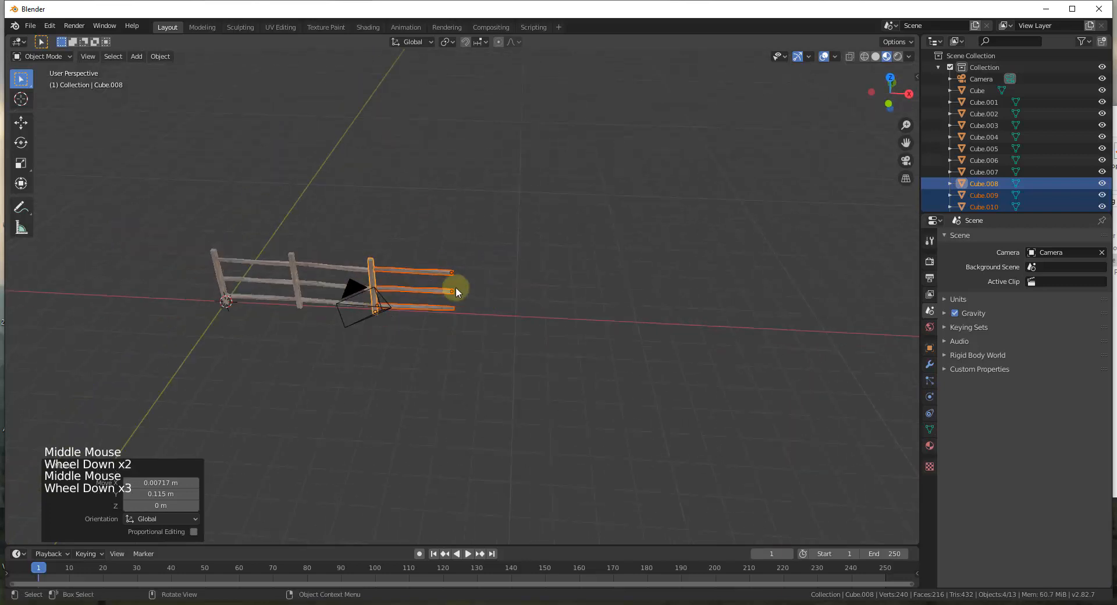
pyautogui.scroll(4, 324, 282)
pyautogui.moveTo(323, 283); pyautogui.dragTo(187, 229, button='middle')
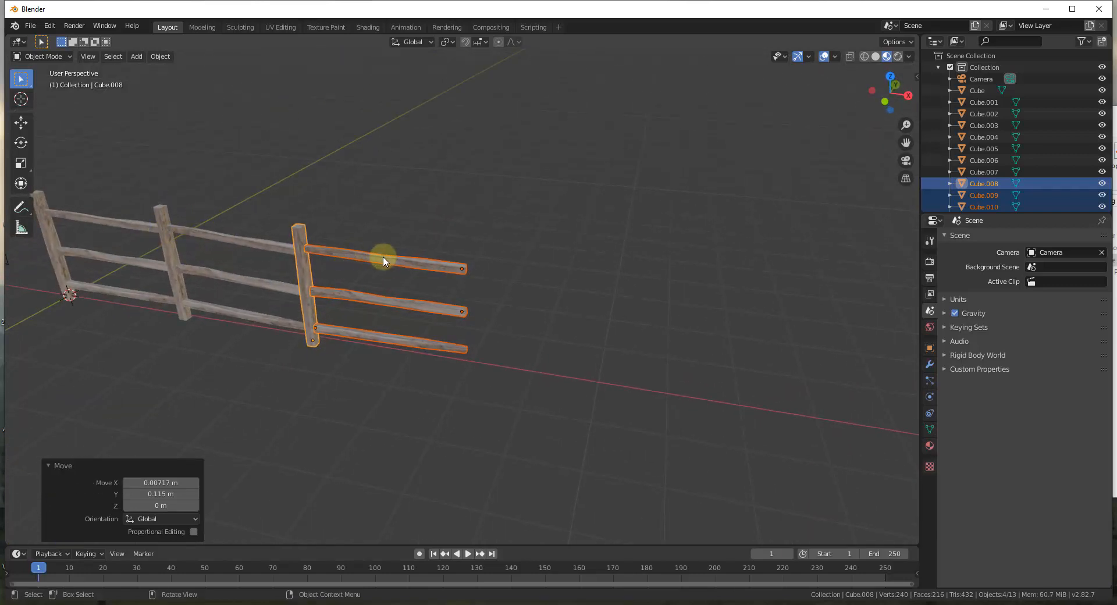
pyautogui.scroll(-2, 277, 281)
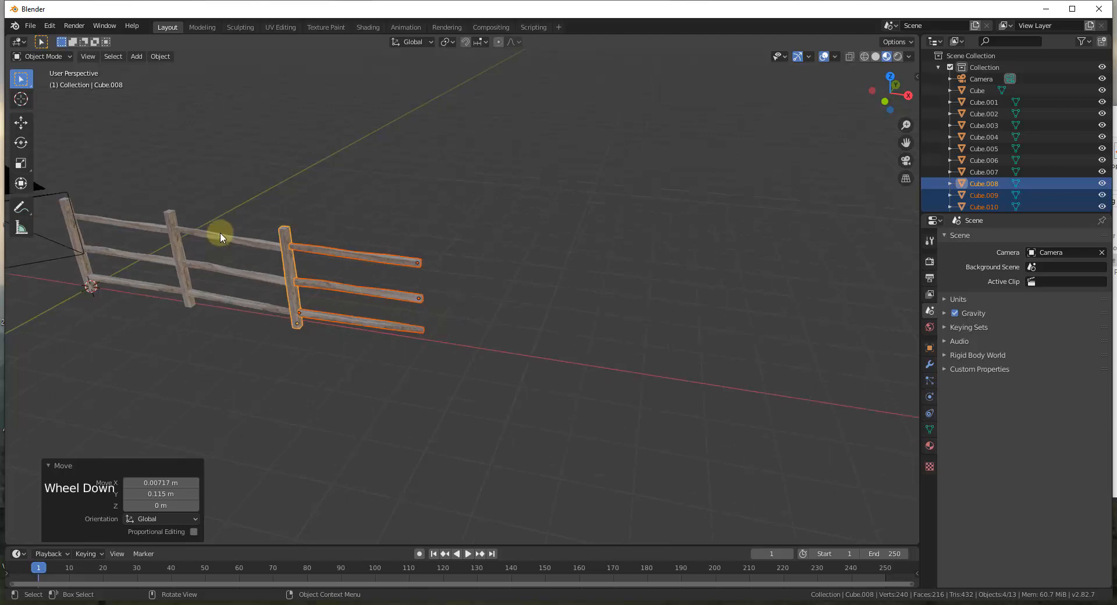
# In top view, duplicate the third section as a fourth, rotate it about 8.09° around Z, and place its post at the third section's end.
pyautogui.hotkey('shift', 'd')
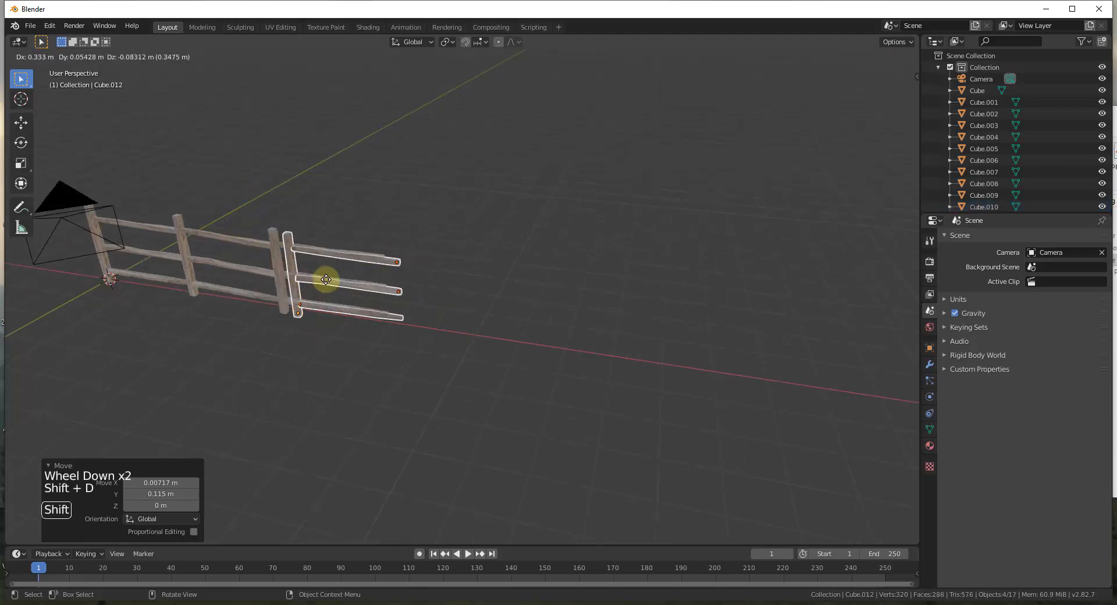
pyautogui.hotkey('shift', 'd')
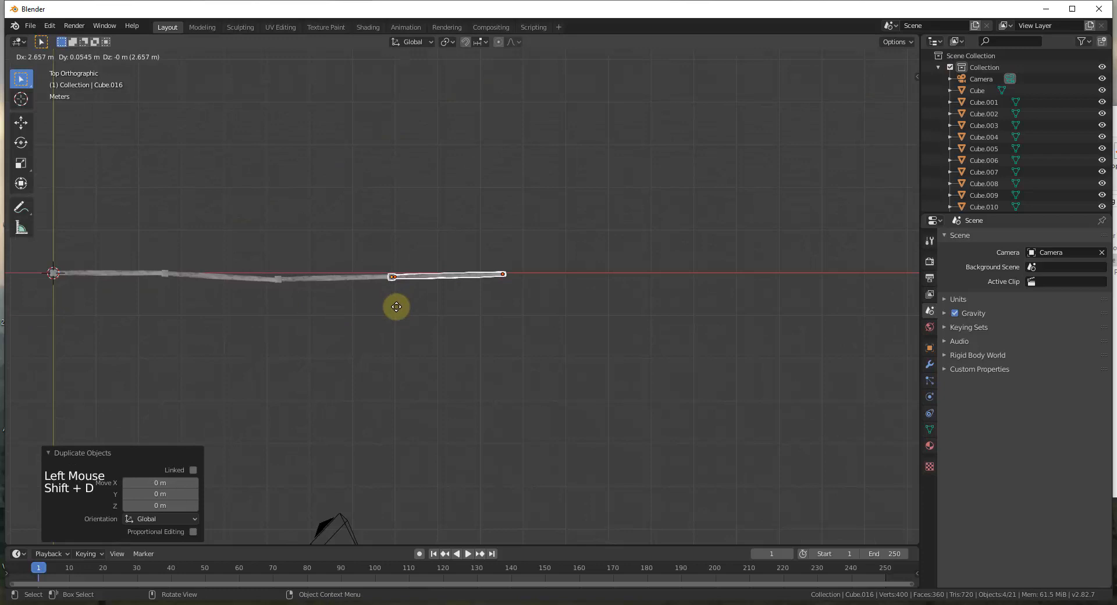
pyautogui.click(396, 307)
pyautogui.scroll(6, 396, 302)
pyautogui.press('r')
pyautogui.press('g')
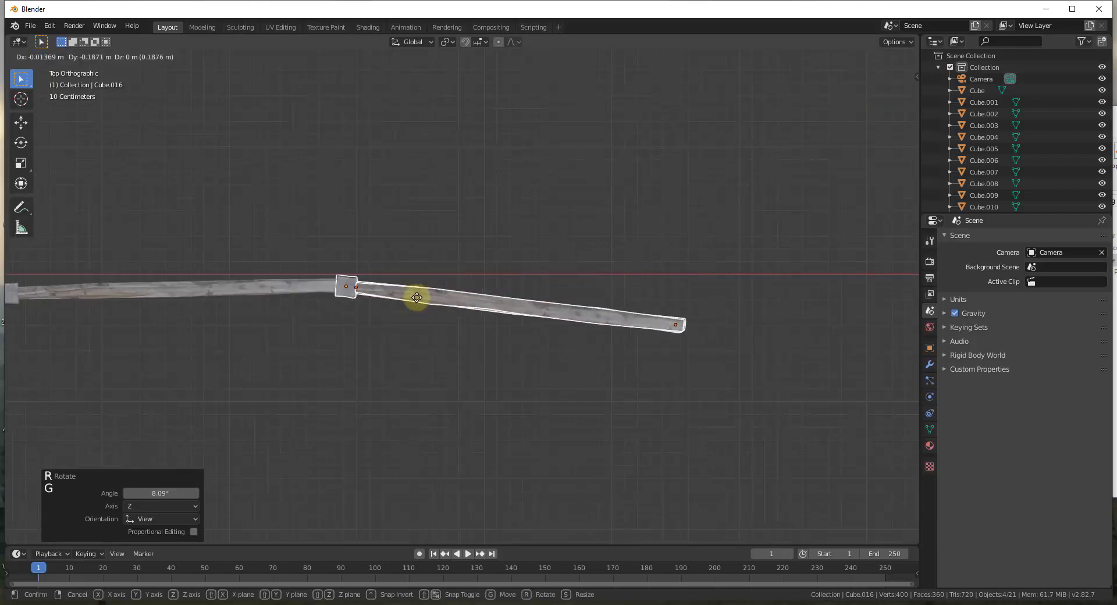
# Duplicate the fourth section as a fifth, rotate it slightly, and position its post at the fourth section's rail ends.
pyautogui.hotkey('shift', 'd')
pyautogui.press('r')
pyautogui.press('g')
# Move the fourth section's top rail down along Z to the height of its middle rail.
pyautogui.moveTo(461, 395); pyautogui.dragTo(477, 331, button='middle')
pyautogui.scroll(1, 471, 343)
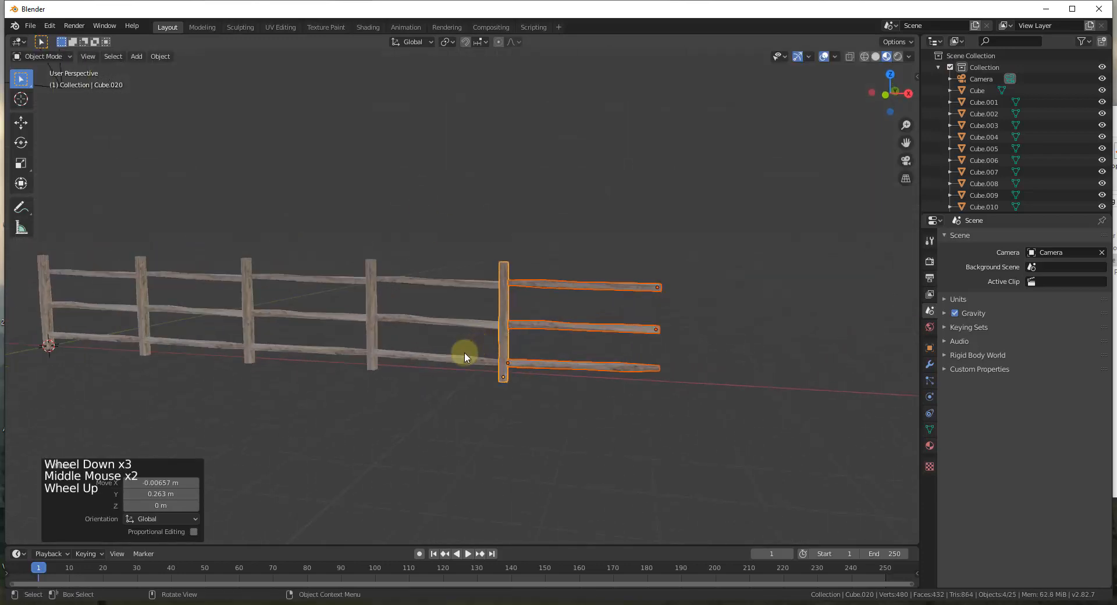
pyautogui.scroll(-2, 429, 392)
pyautogui.moveTo(428, 391); pyautogui.dragTo(284, 379, button='middle')
pyautogui.scroll(2, 341, 328)
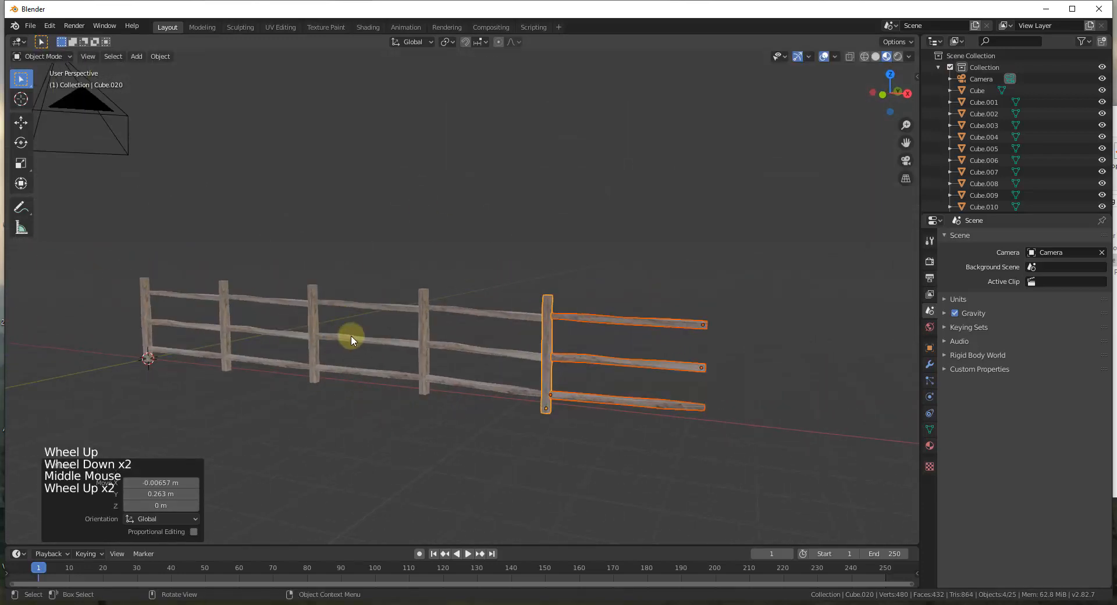
pyautogui.click(469, 348)
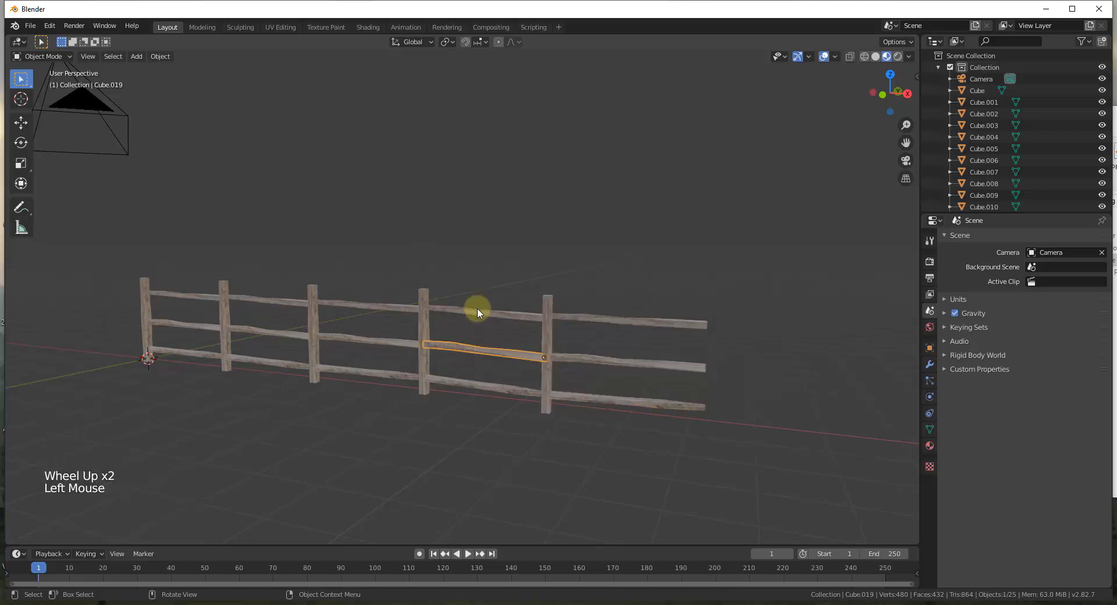
pyautogui.click(478, 313)
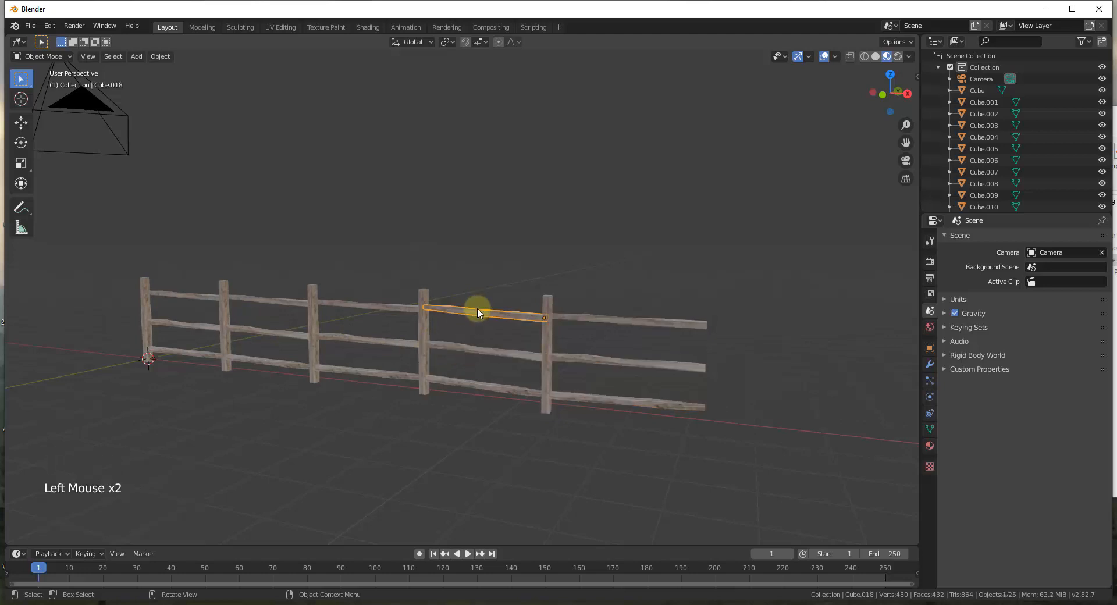
pyautogui.press('g')
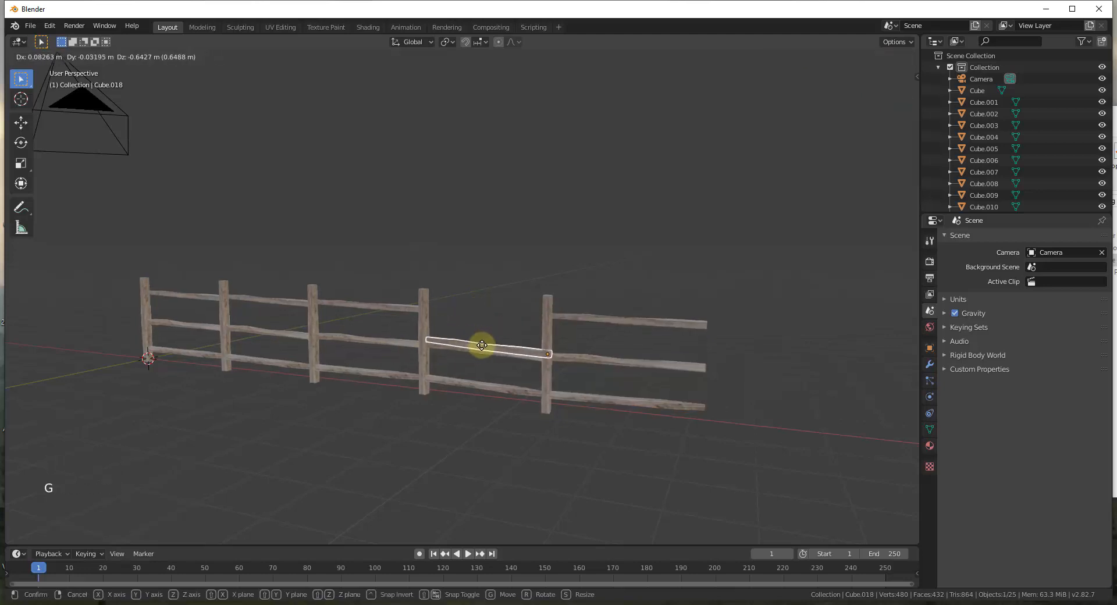
pyautogui.press('z')
pyautogui.click(481, 350)
# Move the fourth section's original middle rail up about 0.67 m along Z to the top rail position.
pyautogui.click(484, 352)
pyautogui.press('g')
pyautogui.press('z')
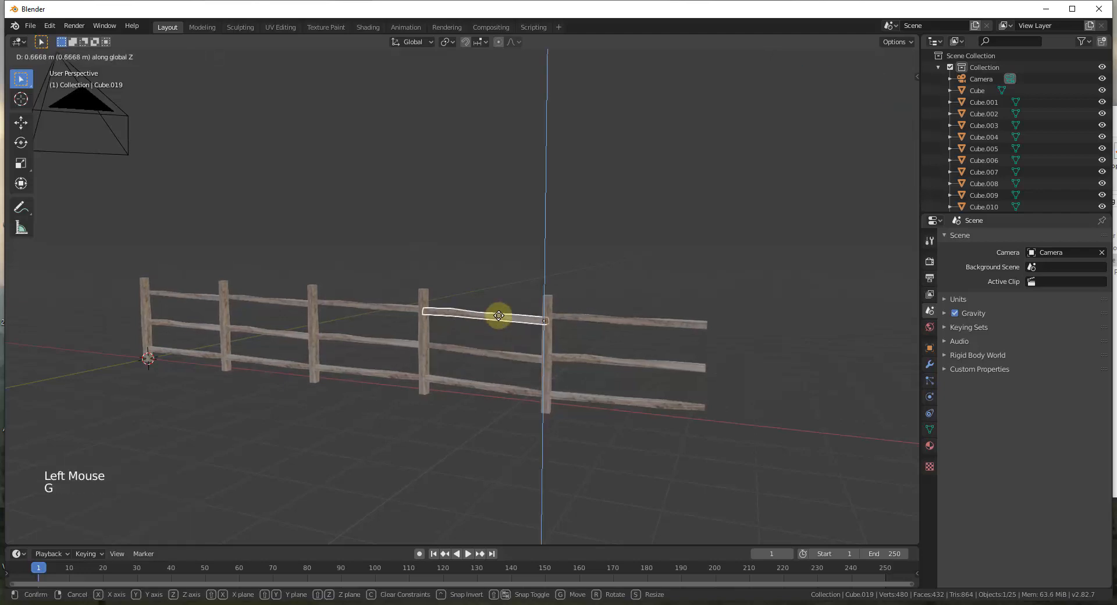
pyautogui.click(499, 317)
# Tilt the fourth section's new top rail around Y, reposition it between its two posts, and clear the selection.
pyautogui.press('r')
pyautogui.press('y')
pyautogui.click(502, 332)
pyautogui.press('g')
pyautogui.click(538, 355)
pyautogui.click(491, 428)
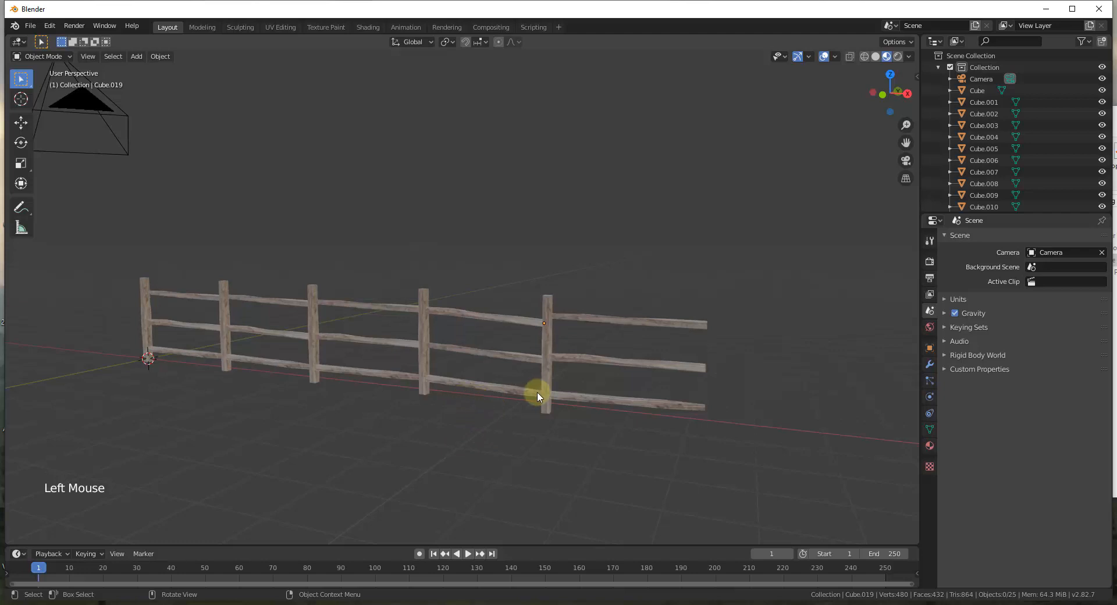
pyautogui.moveTo(536, 392); pyautogui.dragTo(449, 416, button='middle')
pyautogui.scroll(1, 474, 421)
pyautogui.scroll(-1, 565, 410)
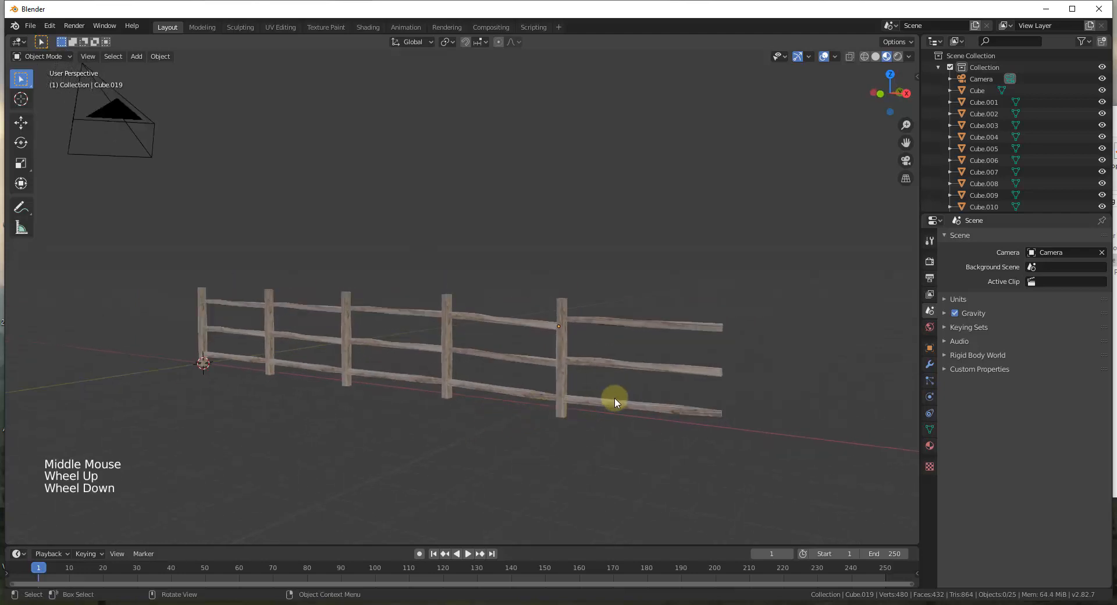
pyautogui.moveTo(611, 395); pyautogui.dragTo(578, 403, button='middle')
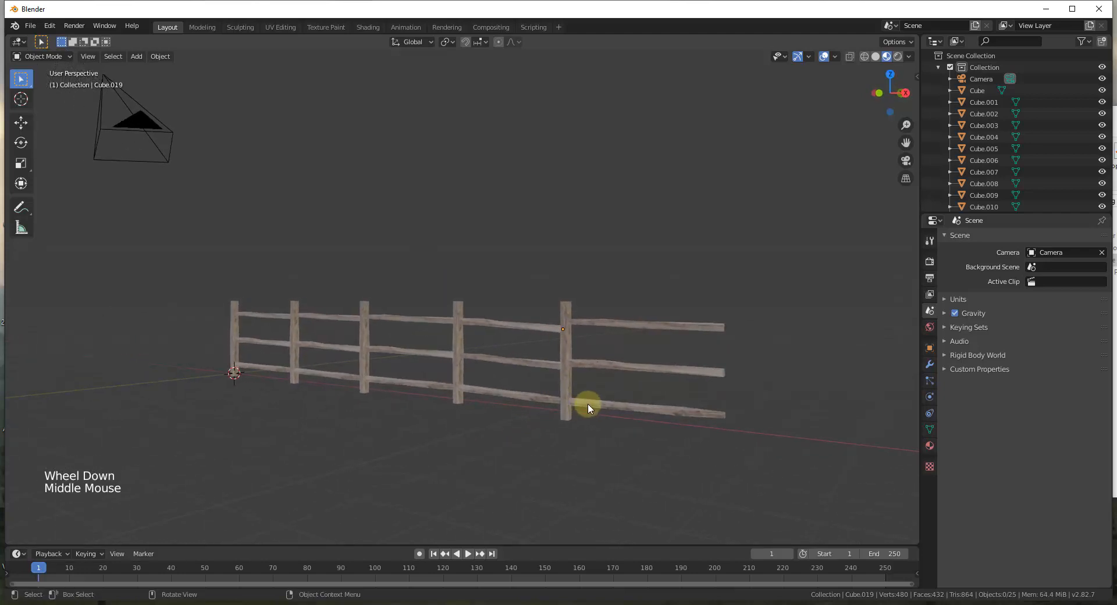
pyautogui.scroll(1, 588, 401)
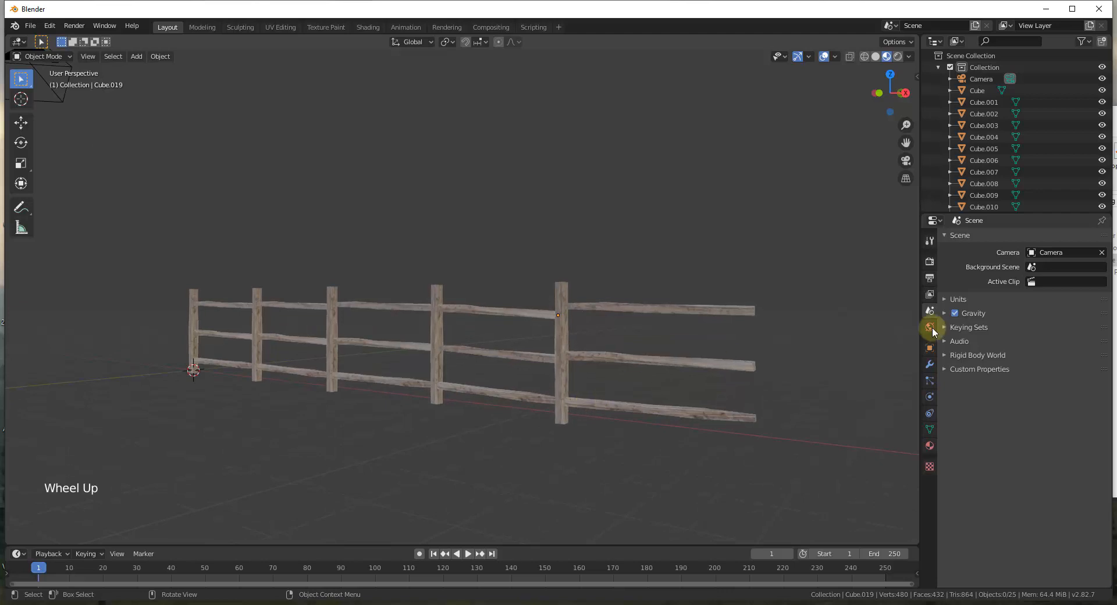